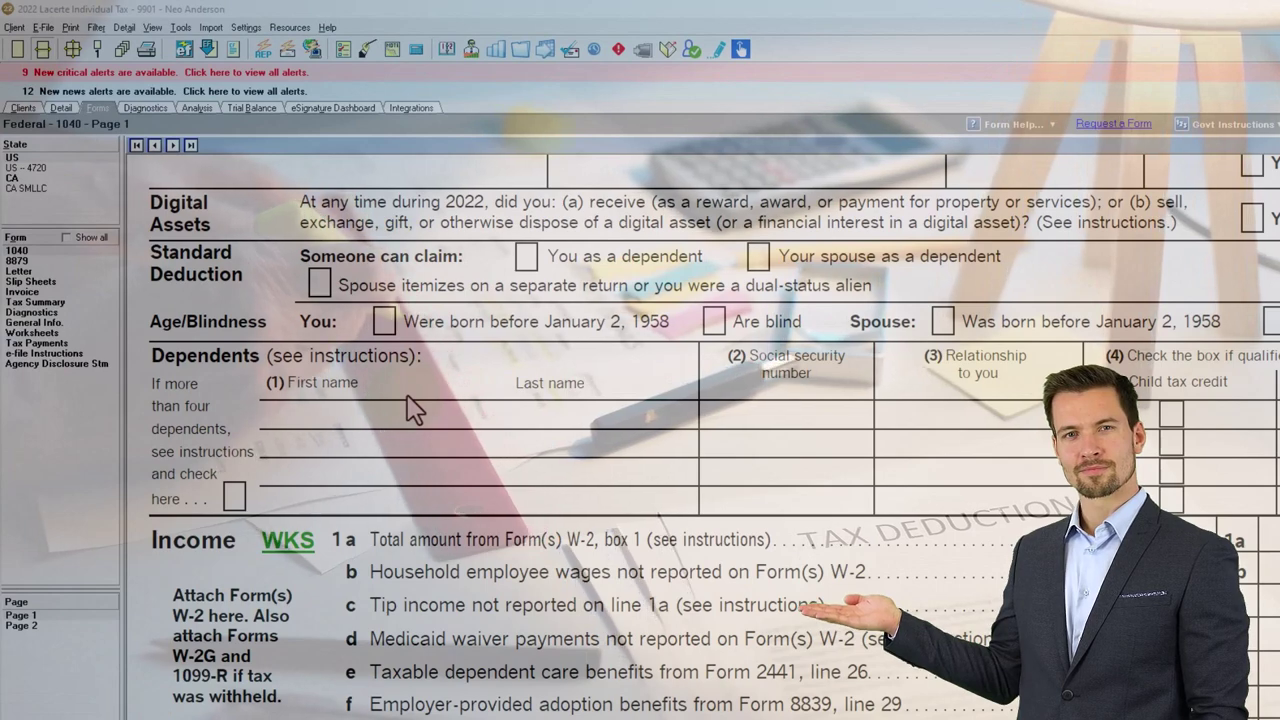
# Step: Review Form 1040 income lines 1a–15, then bring up the Excel Tax Formula Worksheet 2022
pyautogui.scroll(-3, 413, 408)
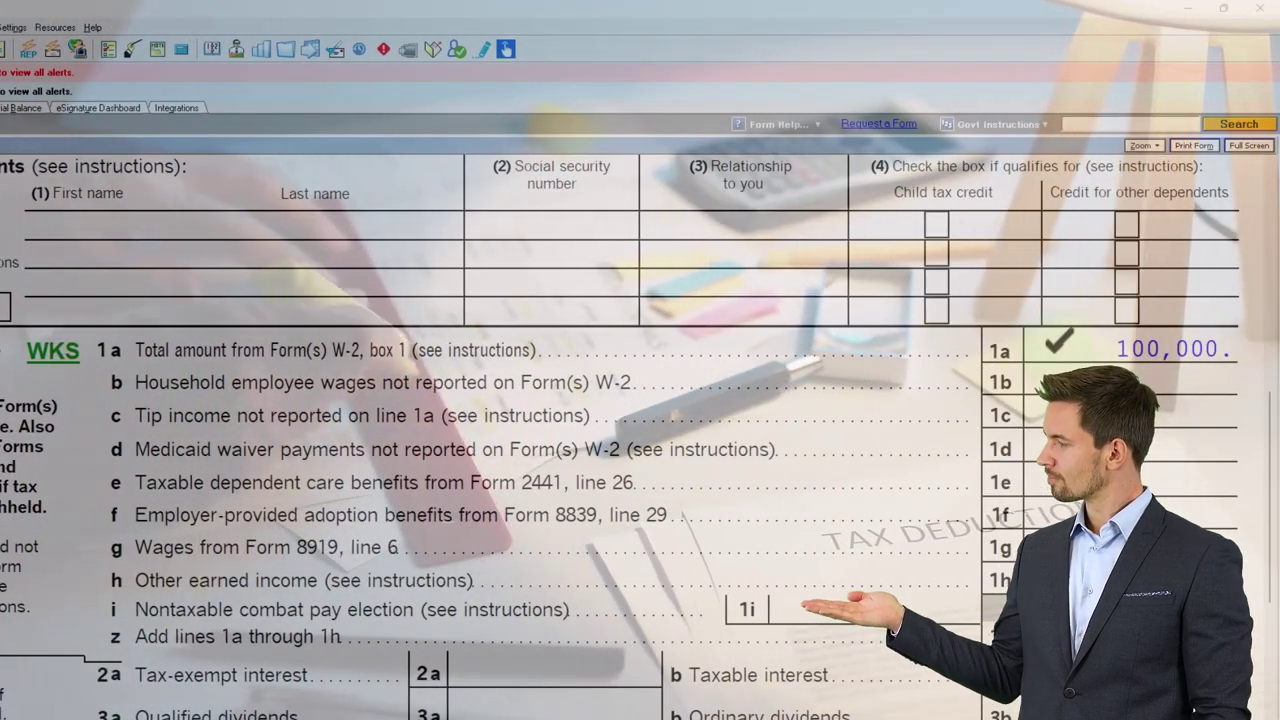
pyautogui.scroll(-5, 1057, 357)
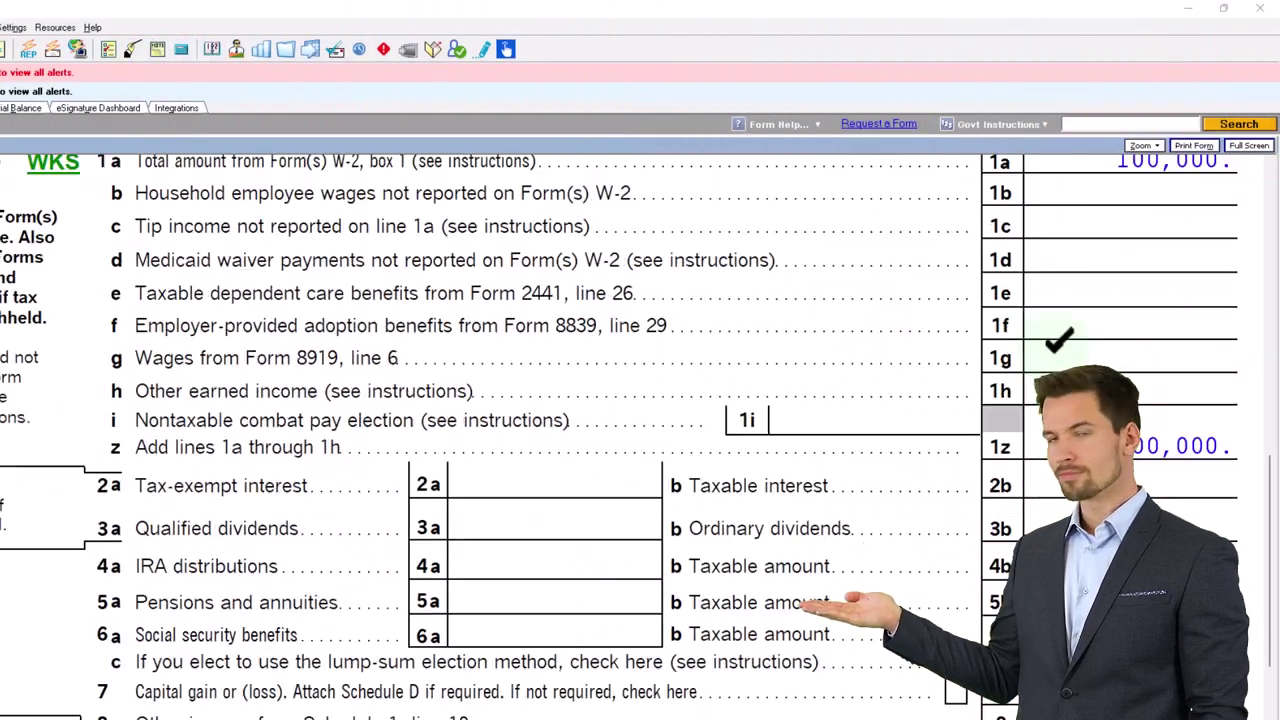
pyautogui.scroll(-1, 1057, 357)
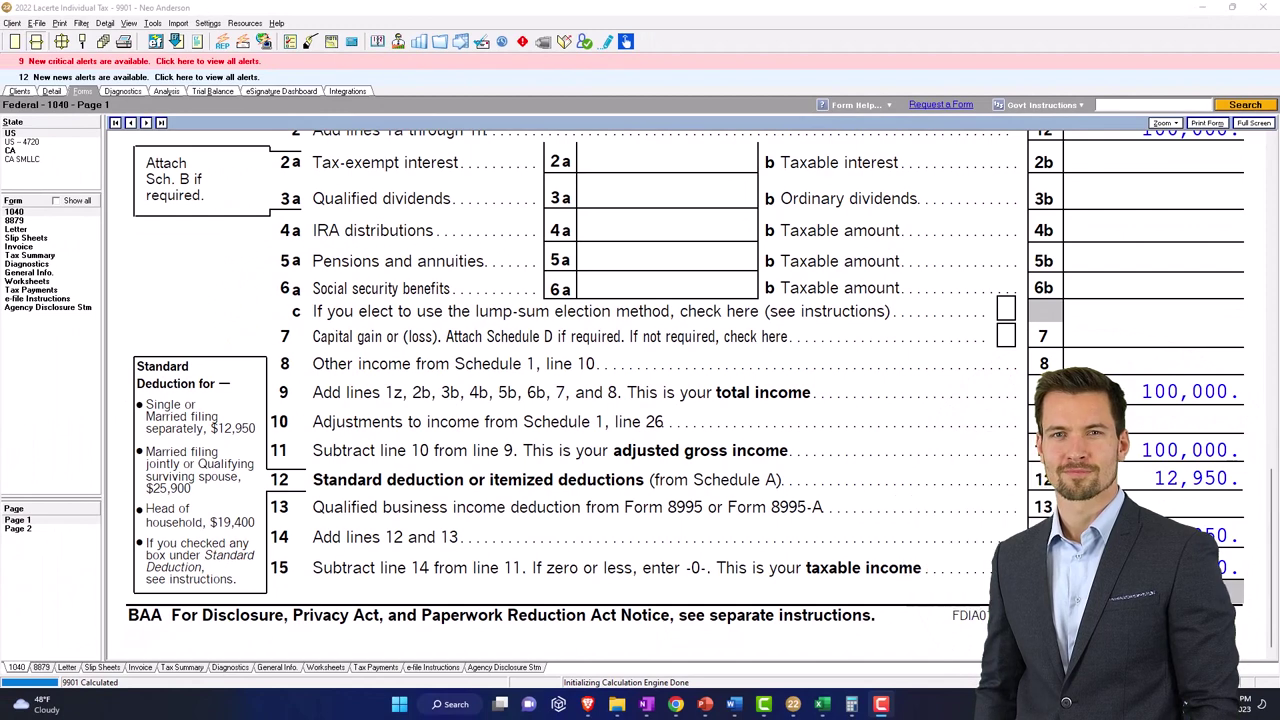
pyautogui.click(825, 705)
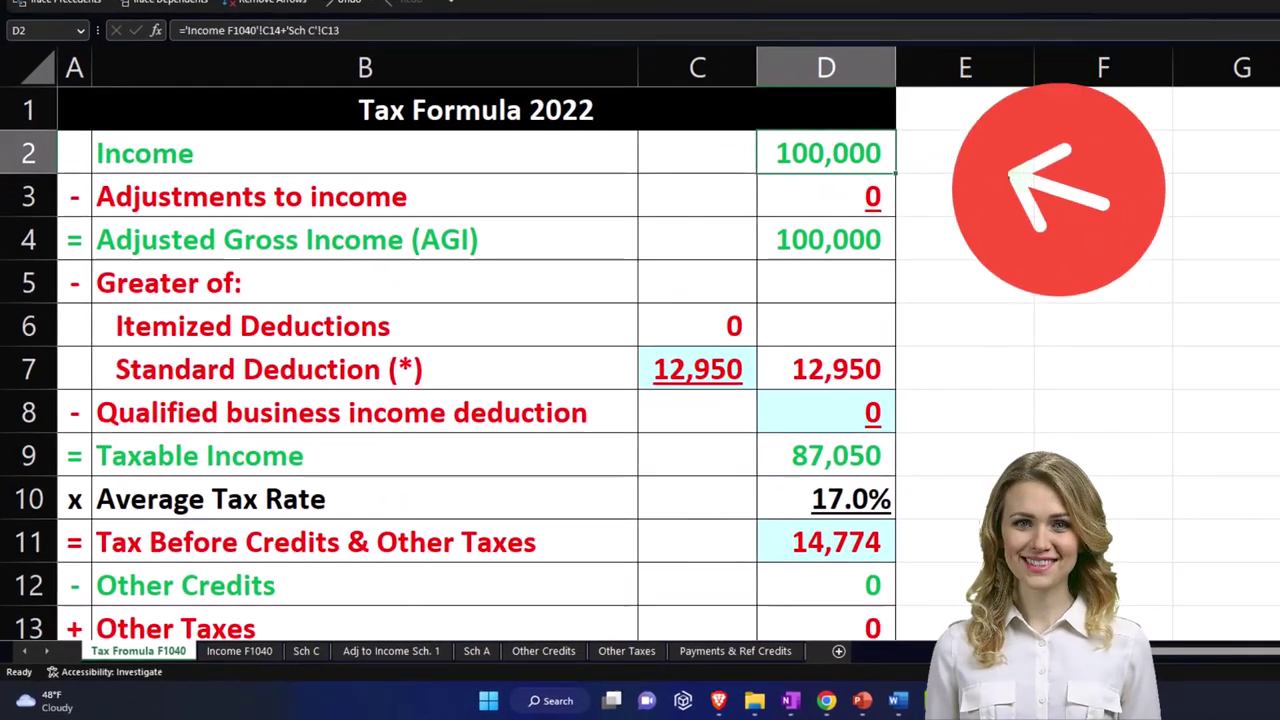
pyautogui.press('Down')
pyautogui.press('Down')
pyautogui.press('Down')
pyautogui.press('Down')
pyautogui.press('Down')
pyautogui.press('Down')
pyautogui.press('Left')
pyautogui.press('Up')
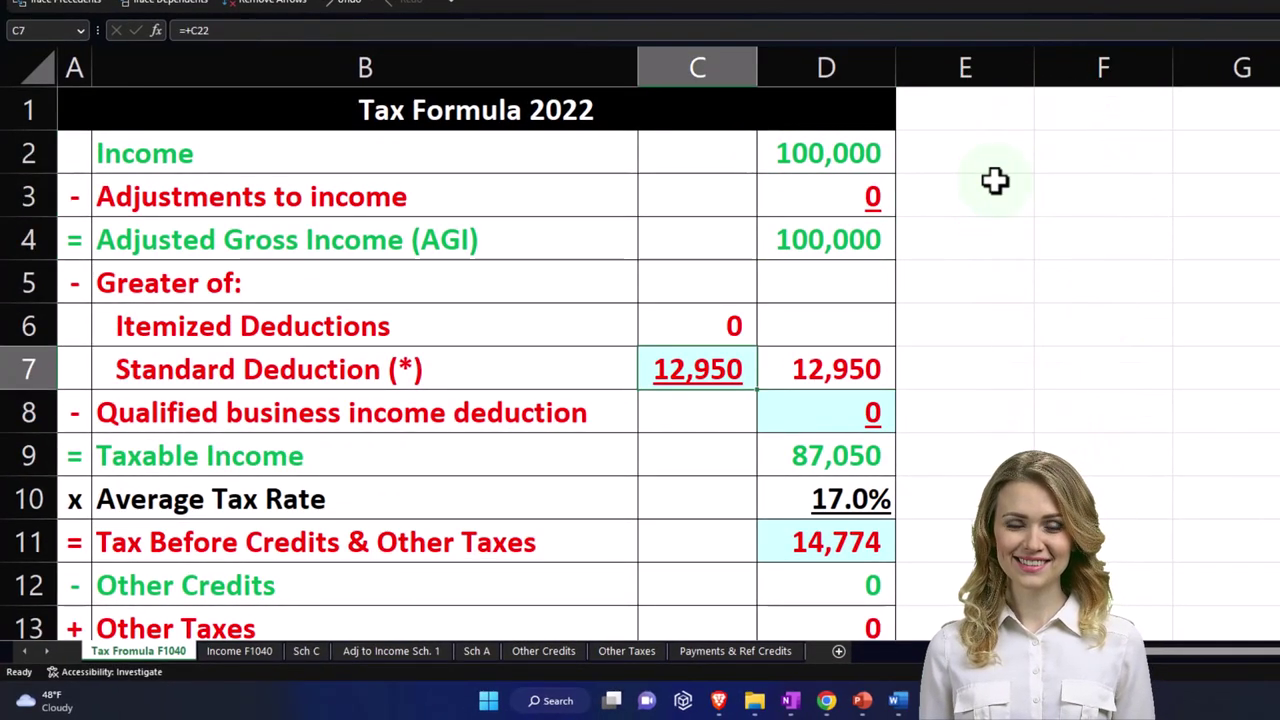
pyautogui.scroll(-5, 871, 386)
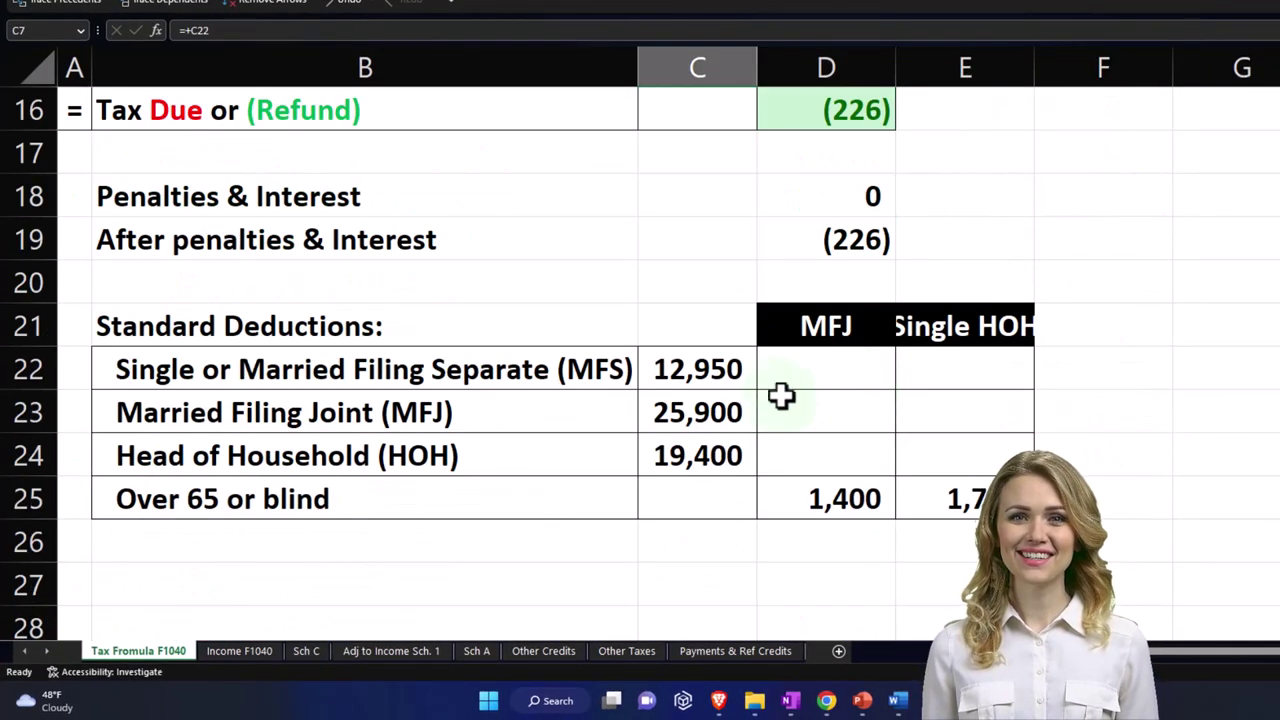
pyautogui.click(712, 372)
pyautogui.scroll(5, 722, 378)
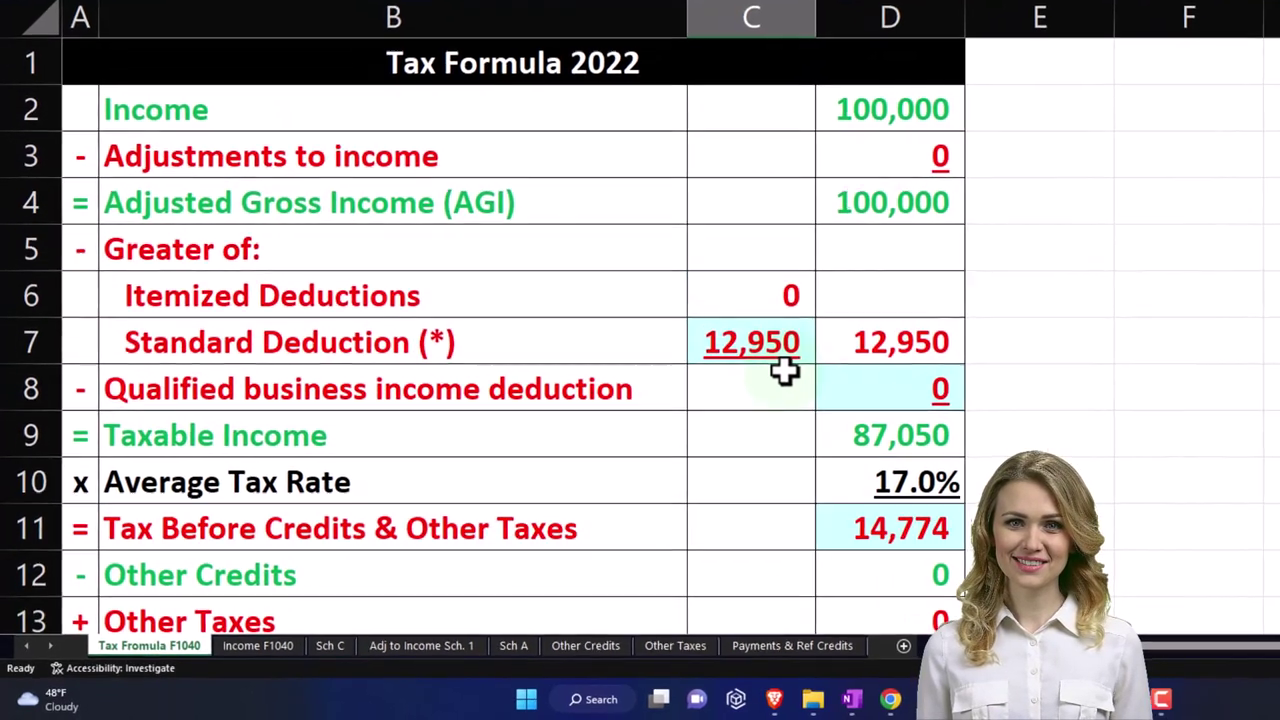
pyautogui.click(804, 455)
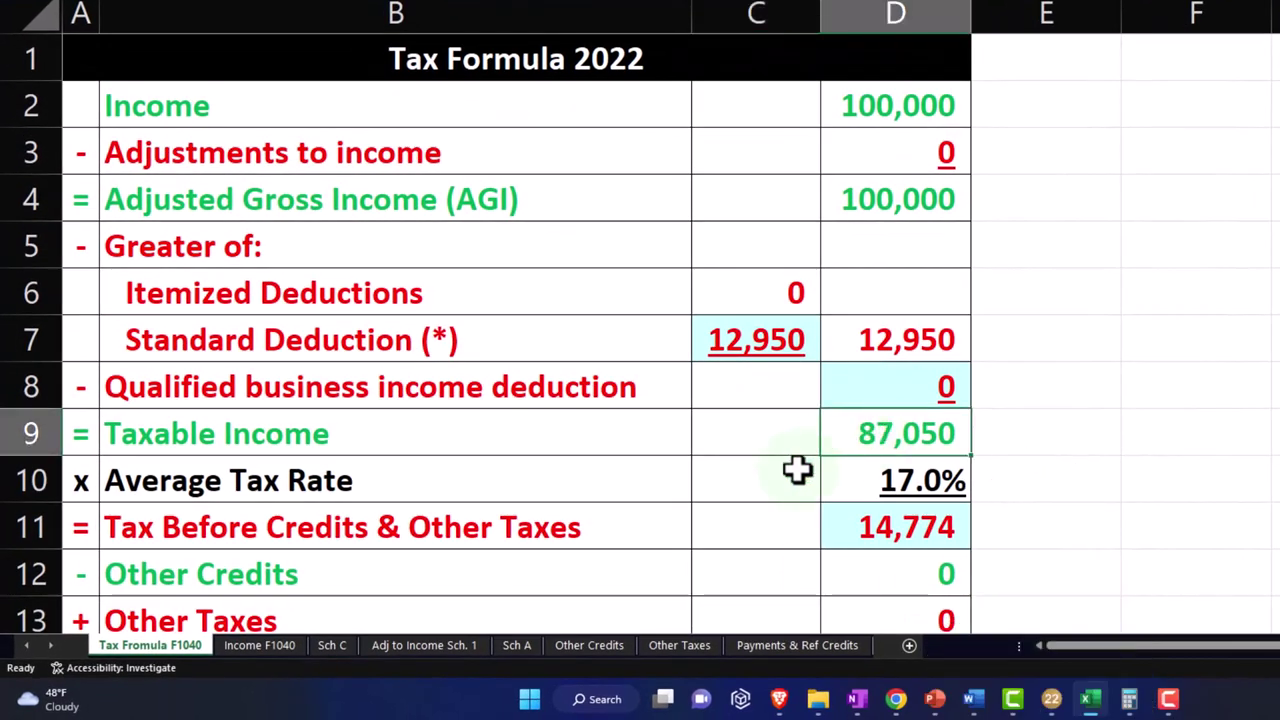
pyautogui.scroll(-1, 797, 470)
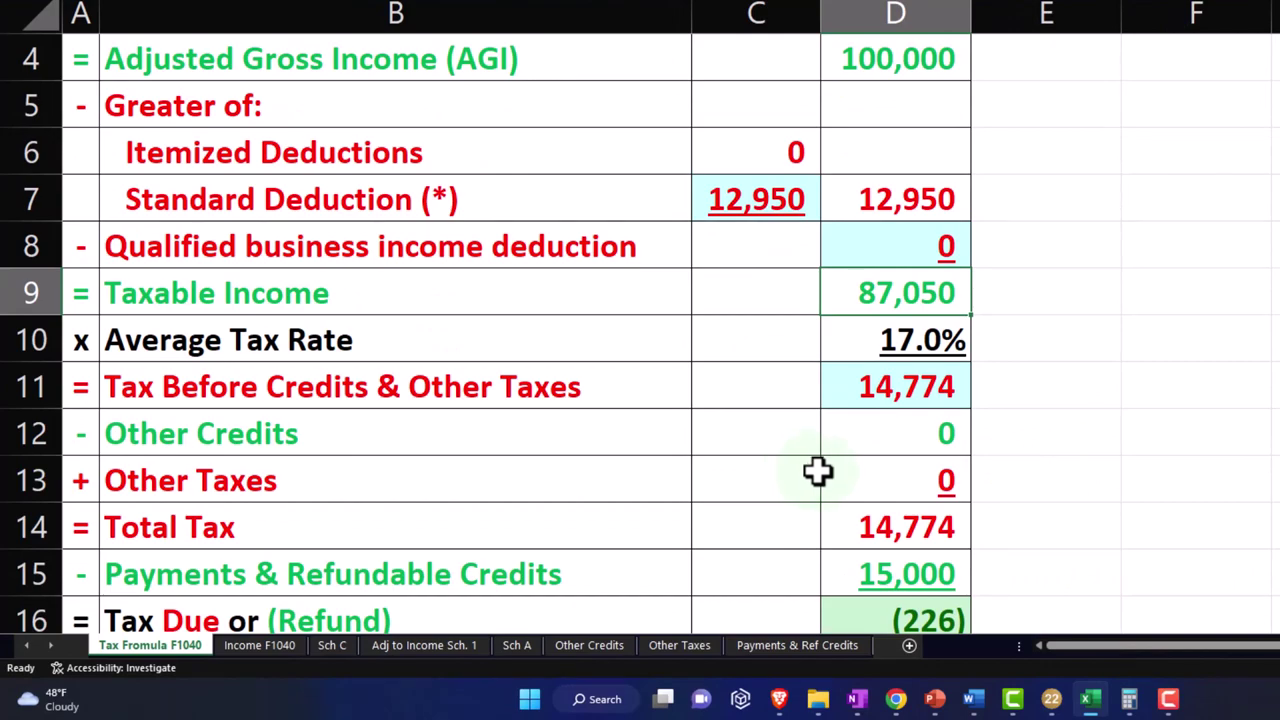
pyautogui.click(1092, 700)
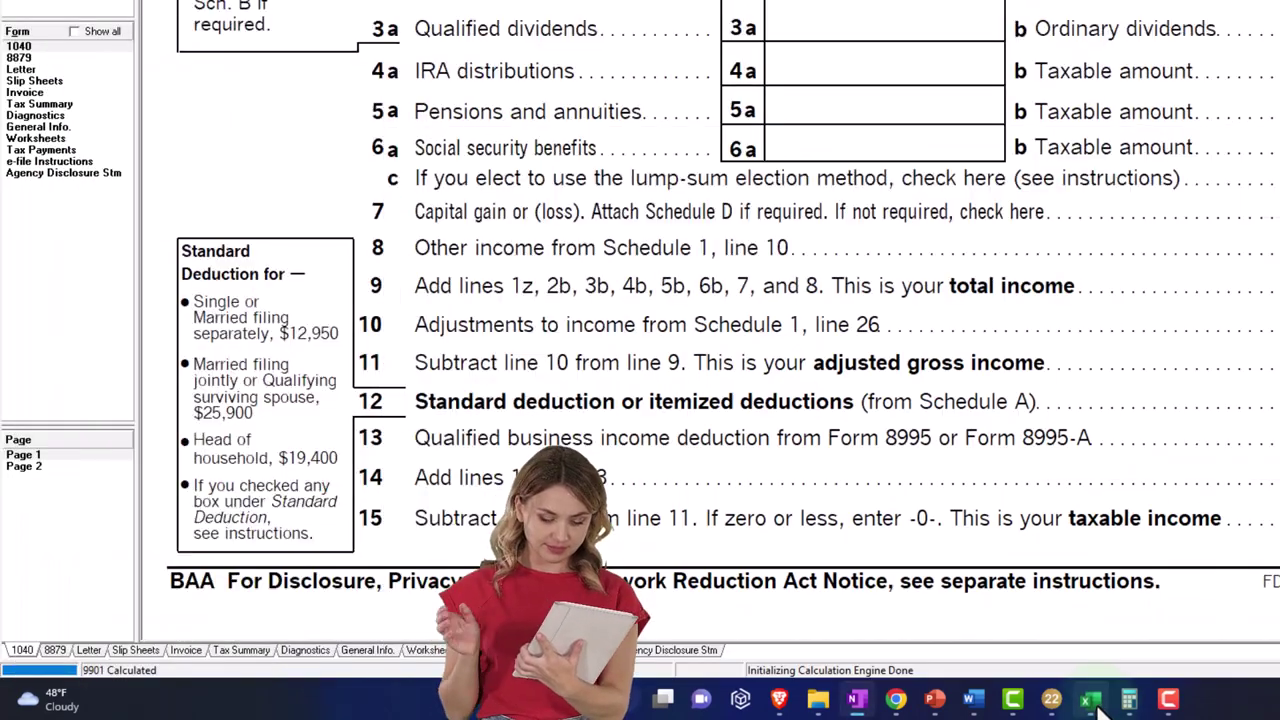
pyautogui.click(100, 470)
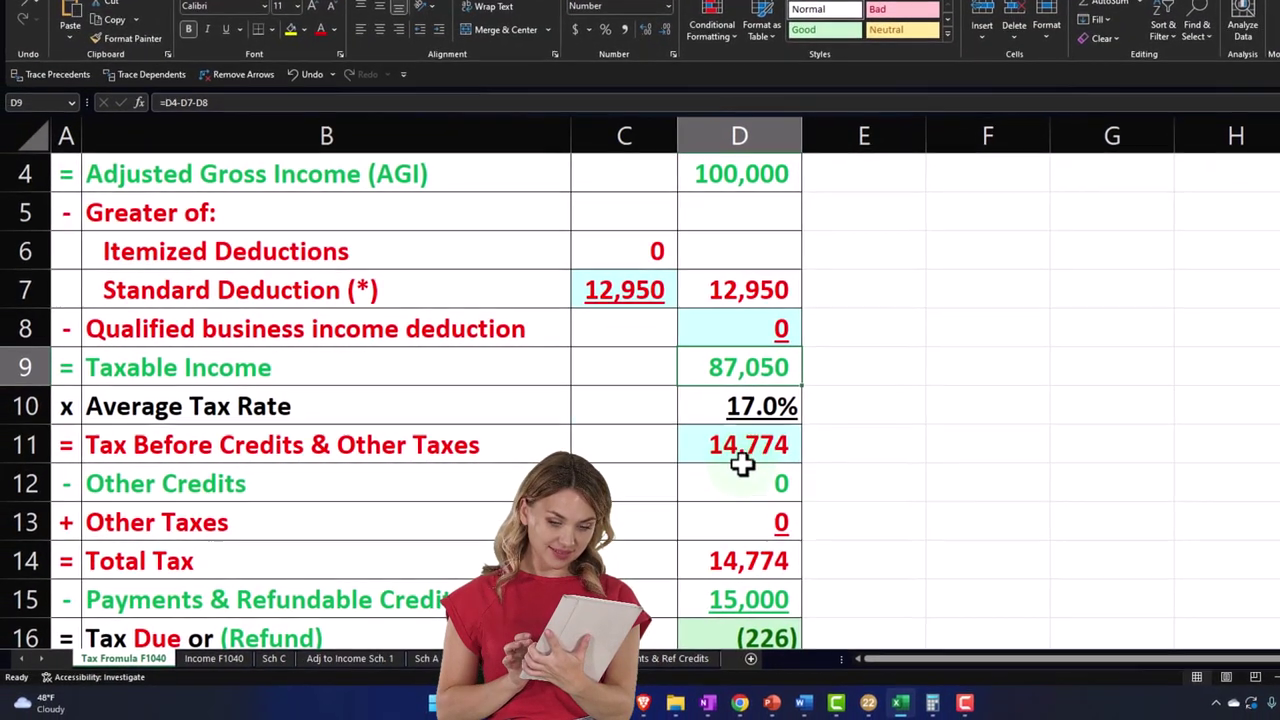
pyautogui.click(740, 447)
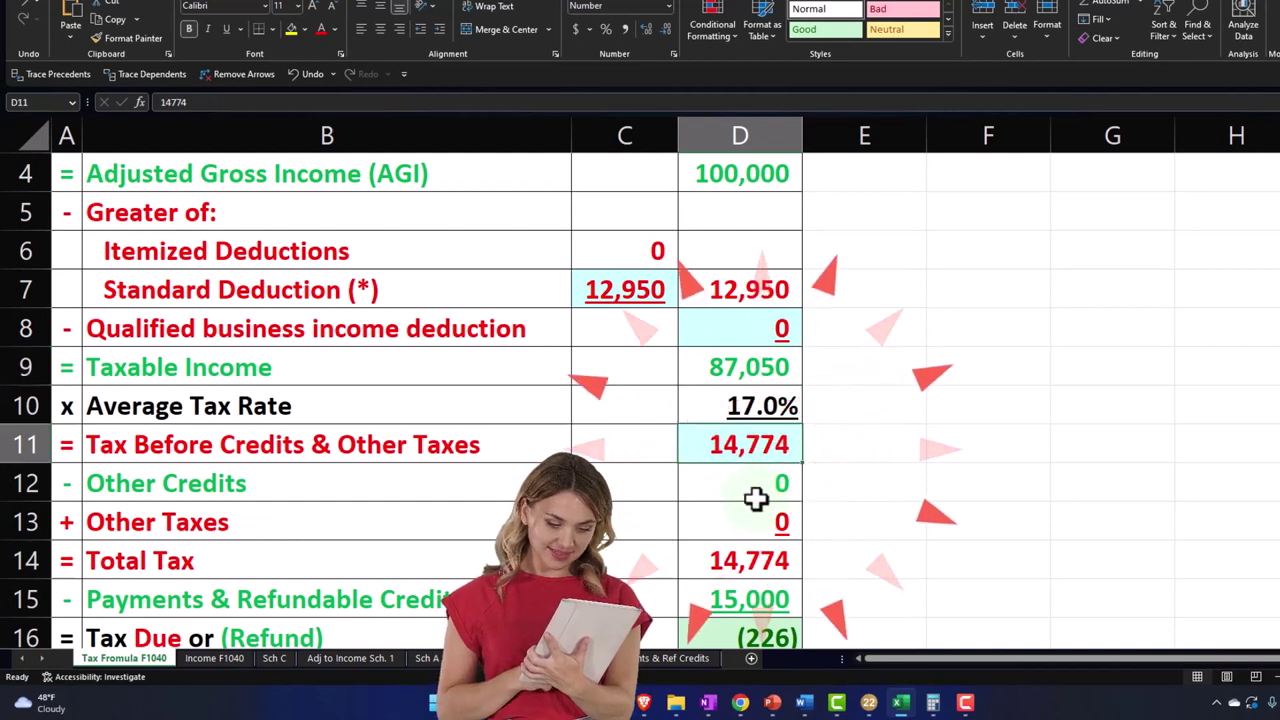
pyautogui.scroll(-1, 755, 498)
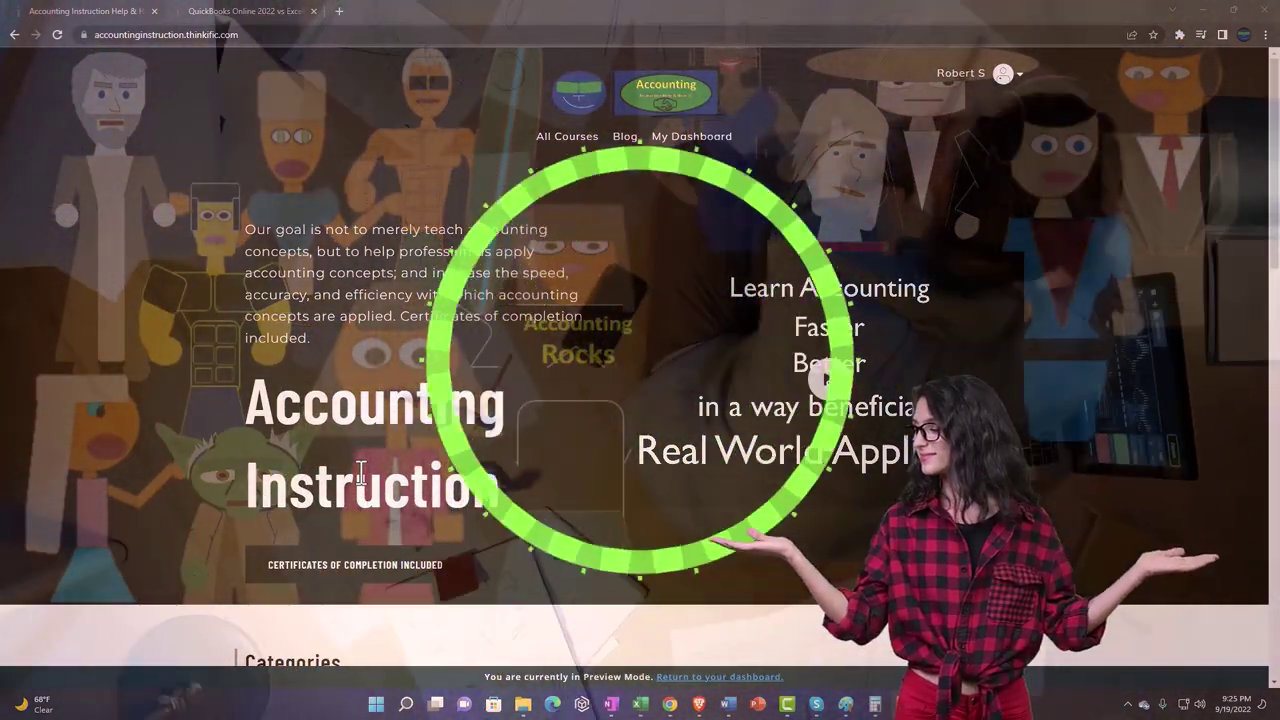
# Step: Go to the QuickBooks Online 2022 lesson page and expand the OneNote - Getting Started 2022 section
pyautogui.scroll(-7, 176, 544)
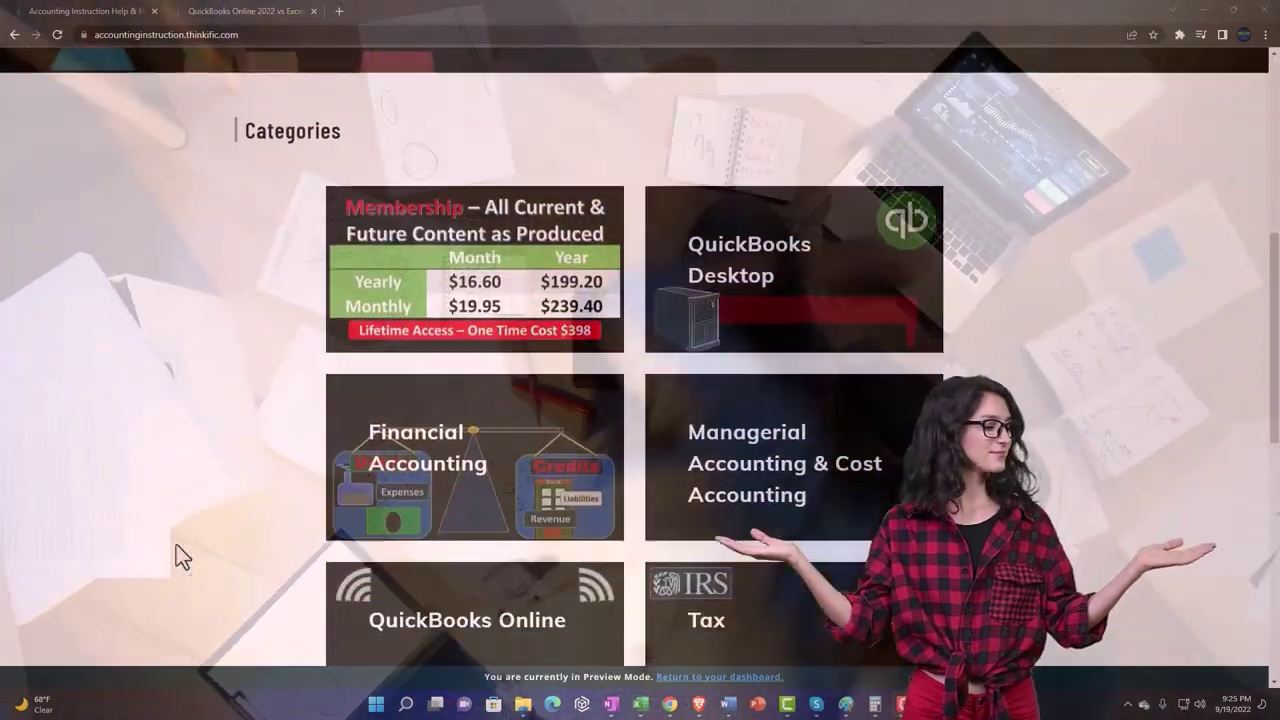
pyautogui.scroll(-5, 176, 545)
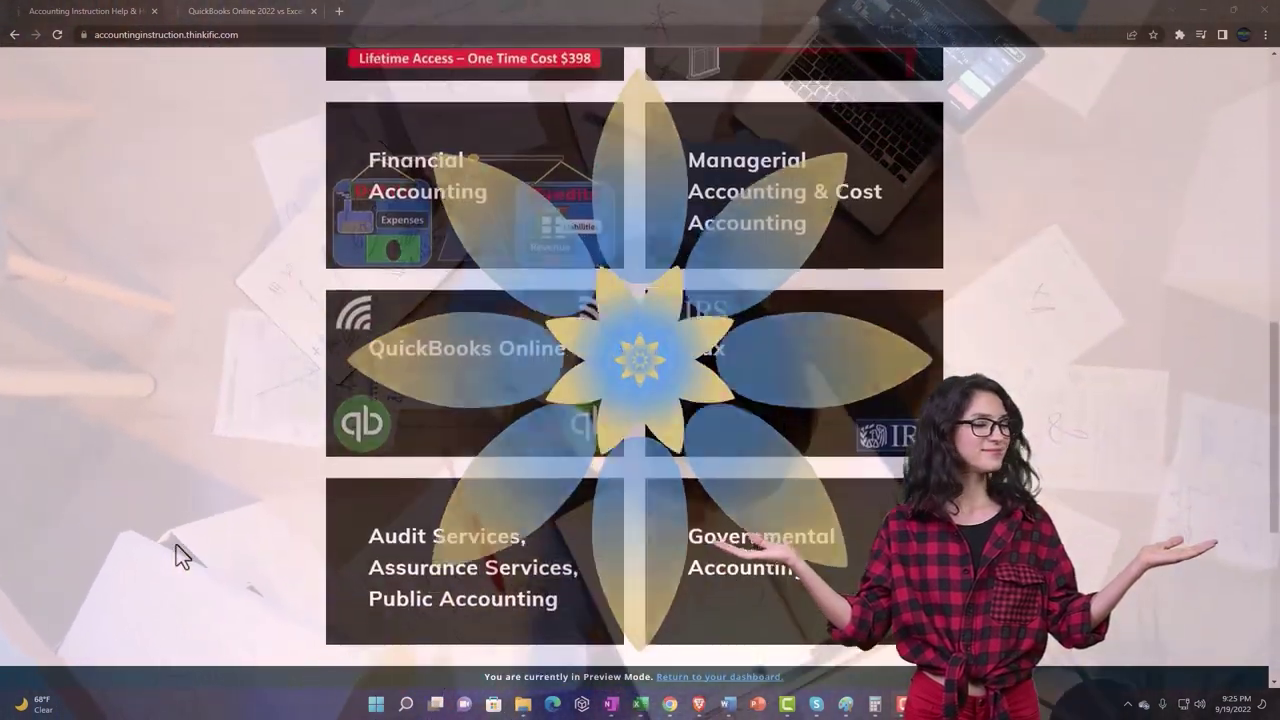
pyautogui.scroll(-1, 176, 545)
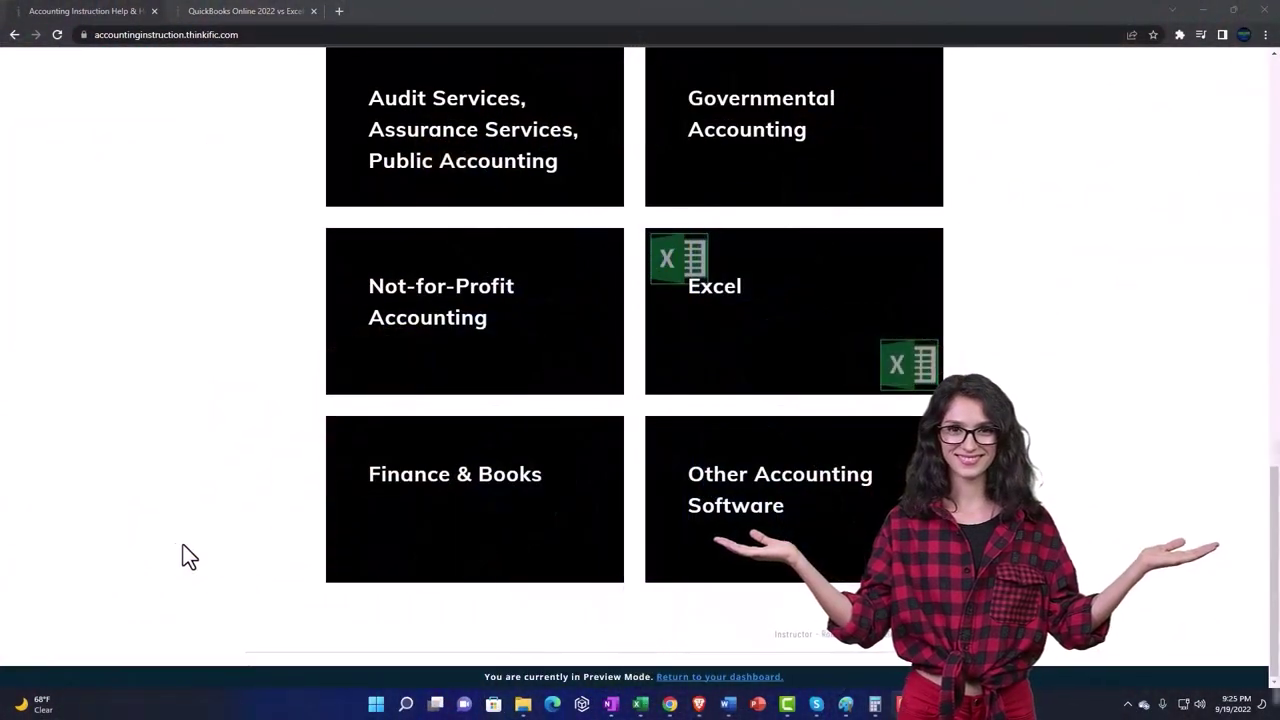
pyautogui.click(228, 11)
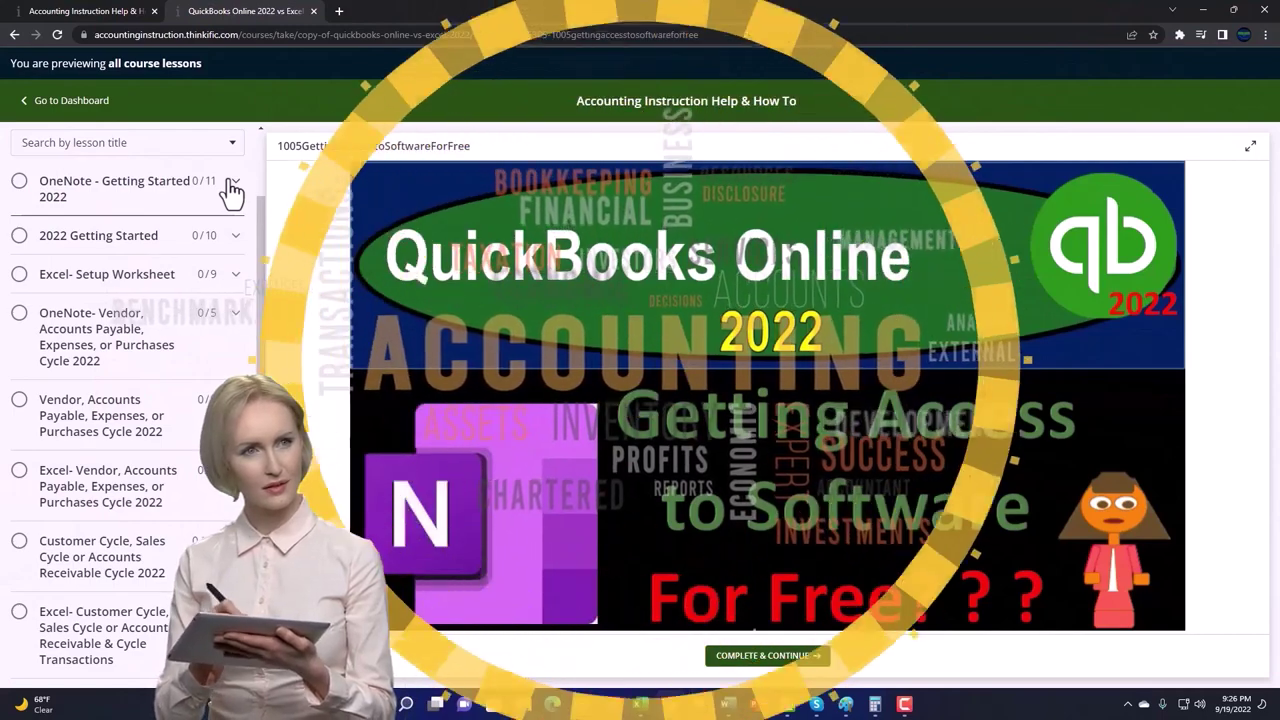
pyautogui.click(232, 190)
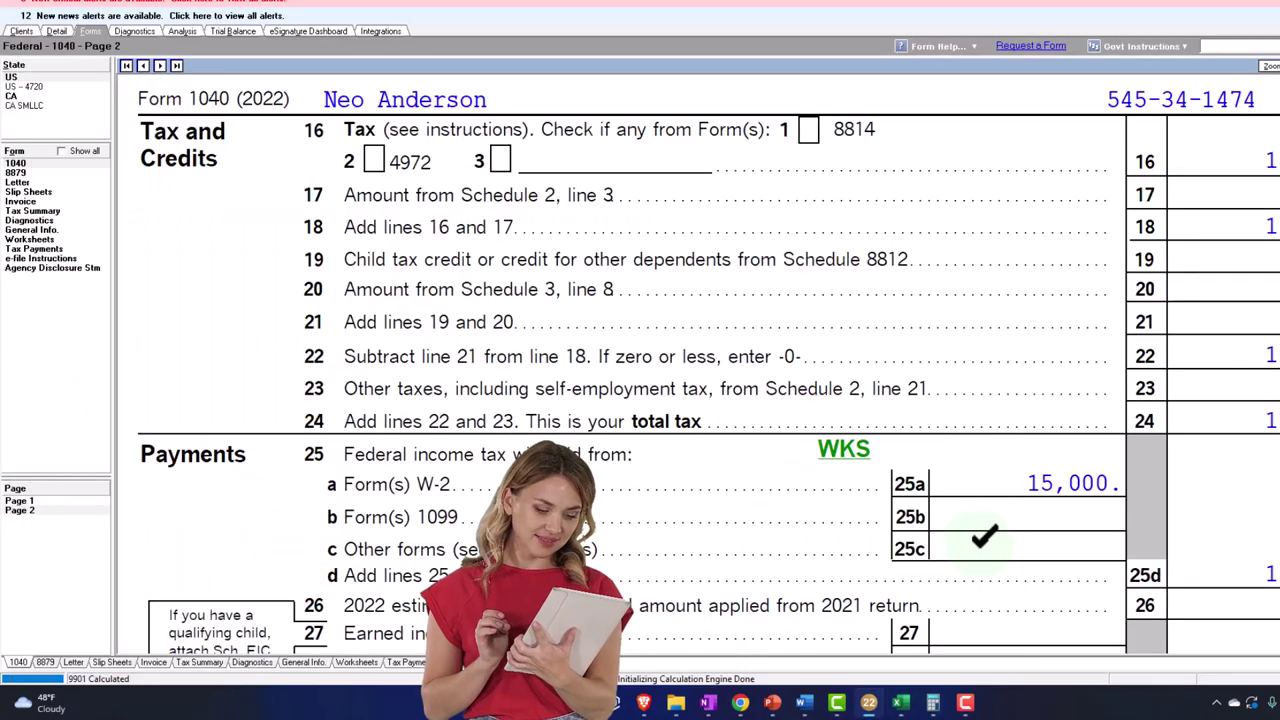
# Step: Confirm the 226 refund on page 2, then return to the Dependents table on Form 1040 page 1
pyautogui.scroll(-5, 640, 380)
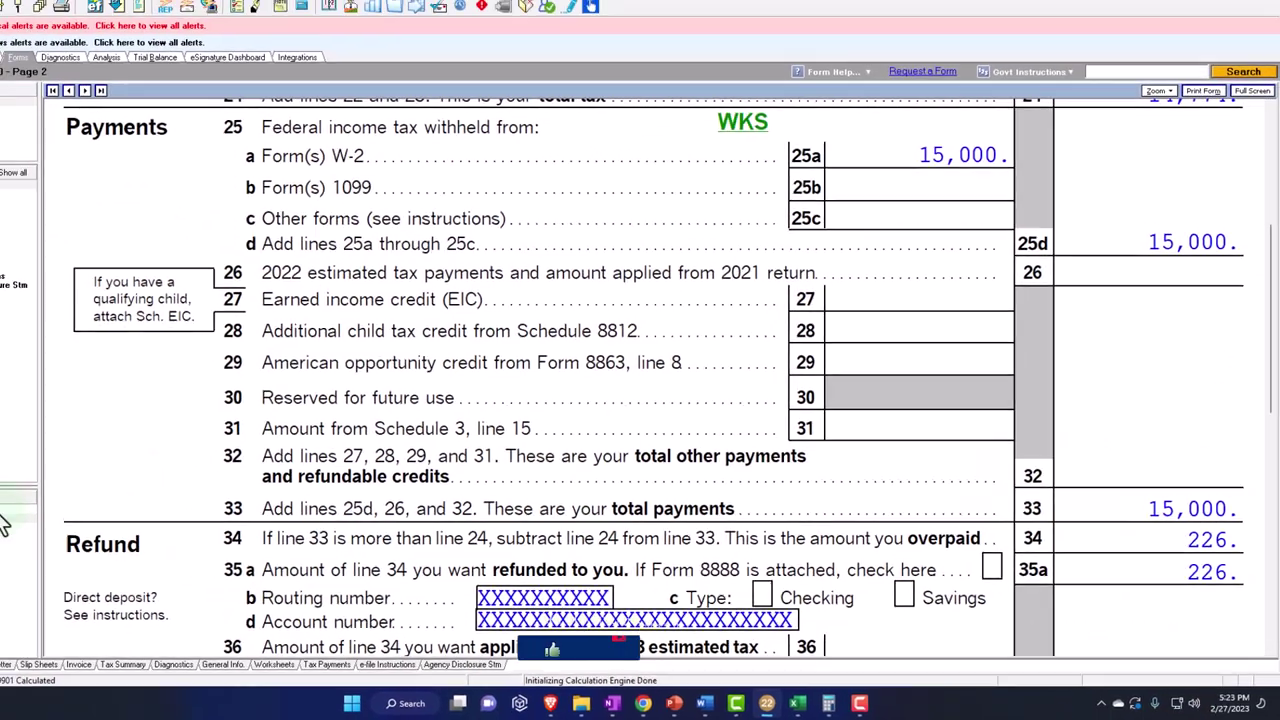
pyautogui.click(40, 520)
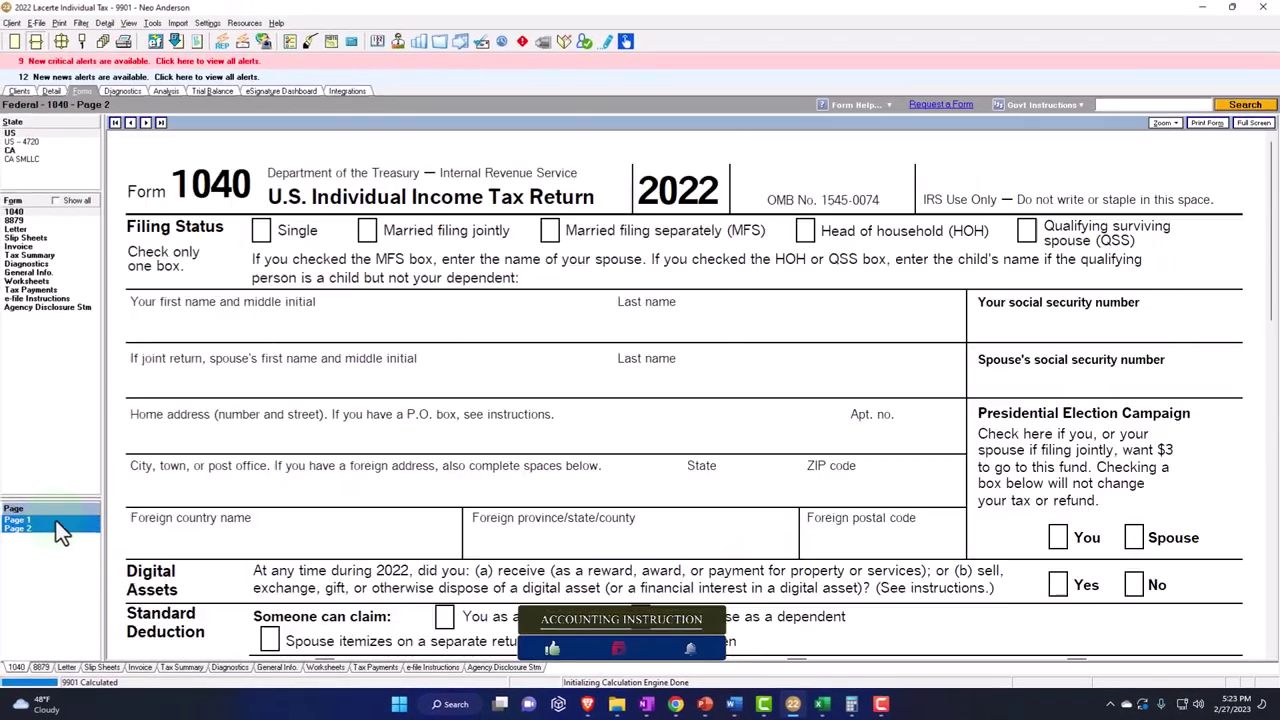
pyautogui.scroll(-5, 579, 424)
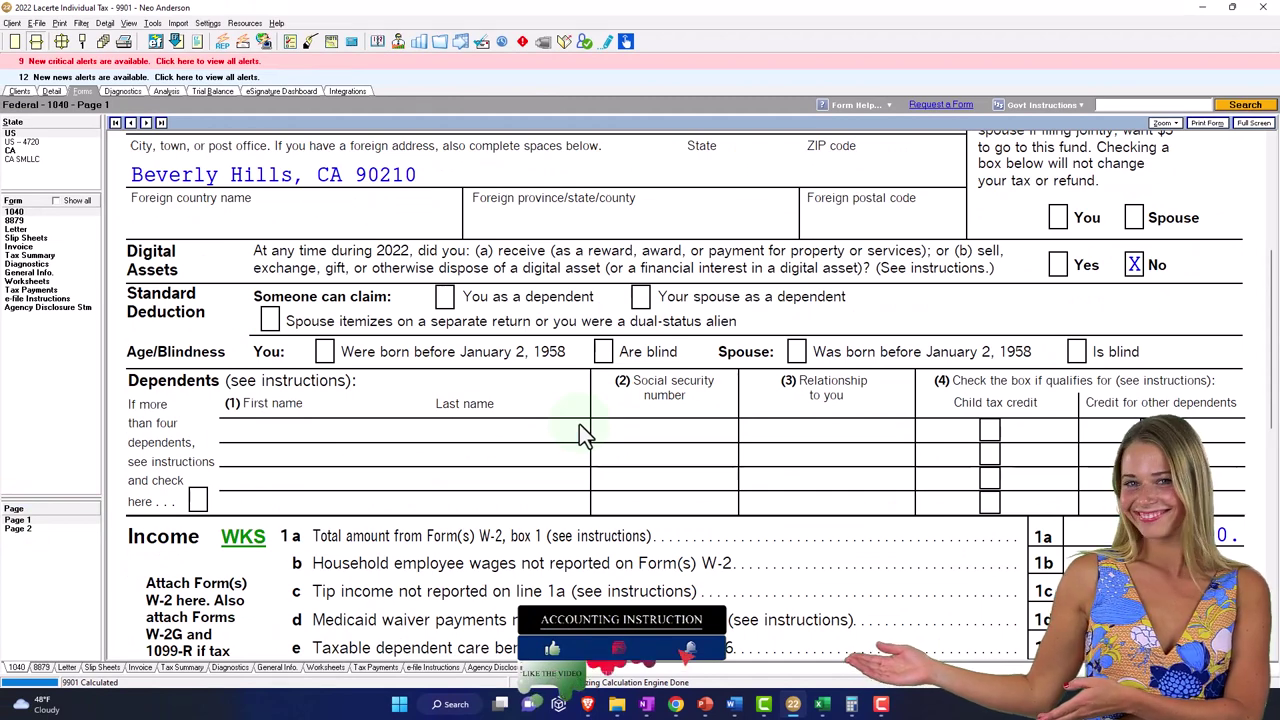
pyautogui.click(579, 424)
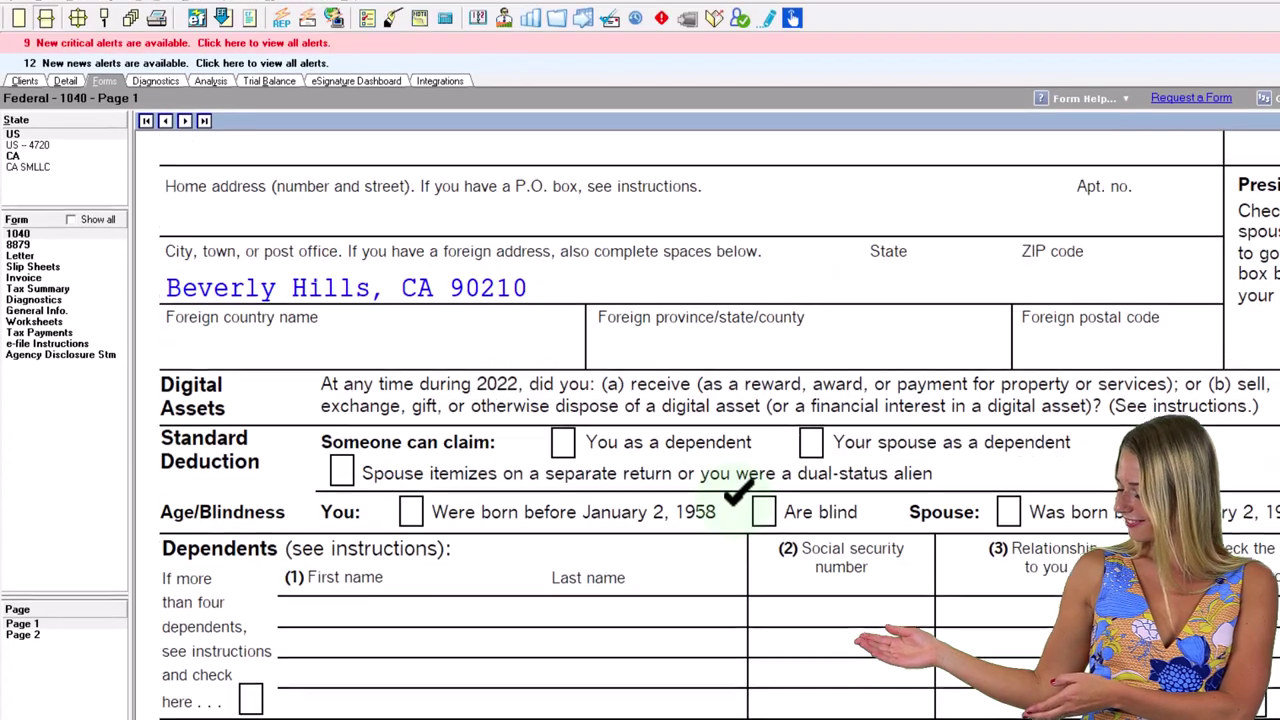
pyautogui.scroll(4, 735, 550)
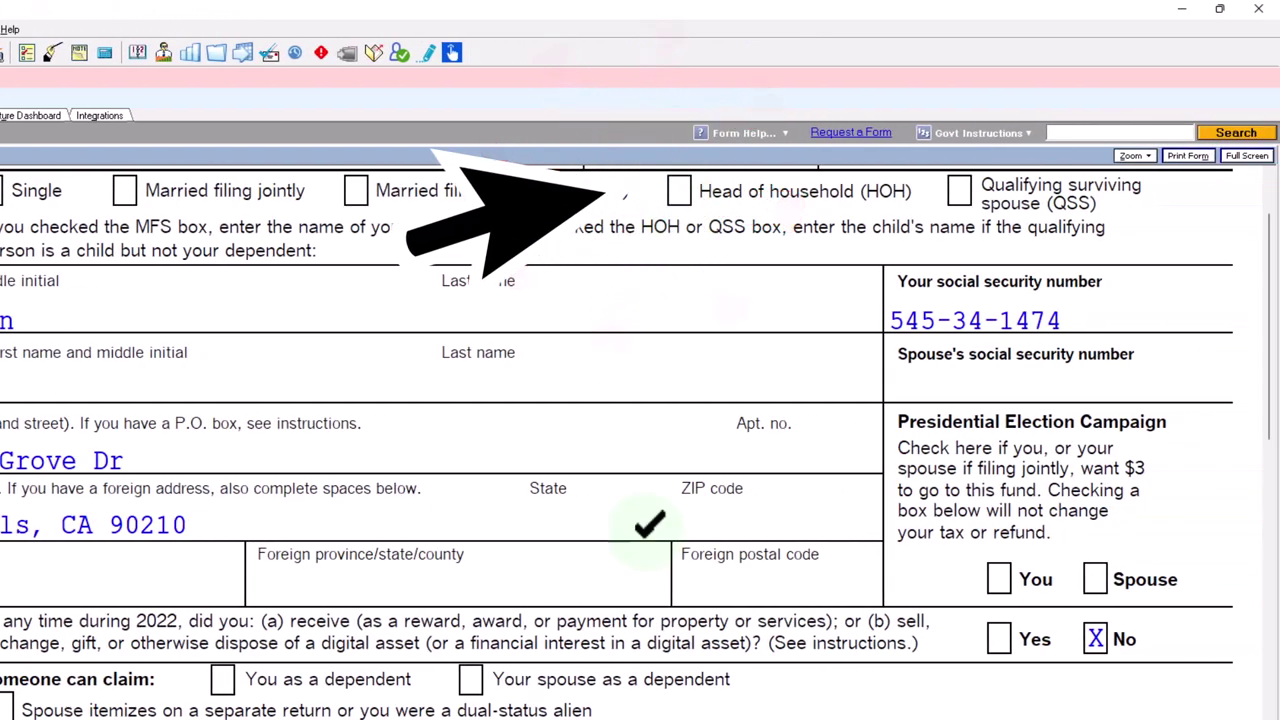
pyautogui.scroll(-5, 690, 228)
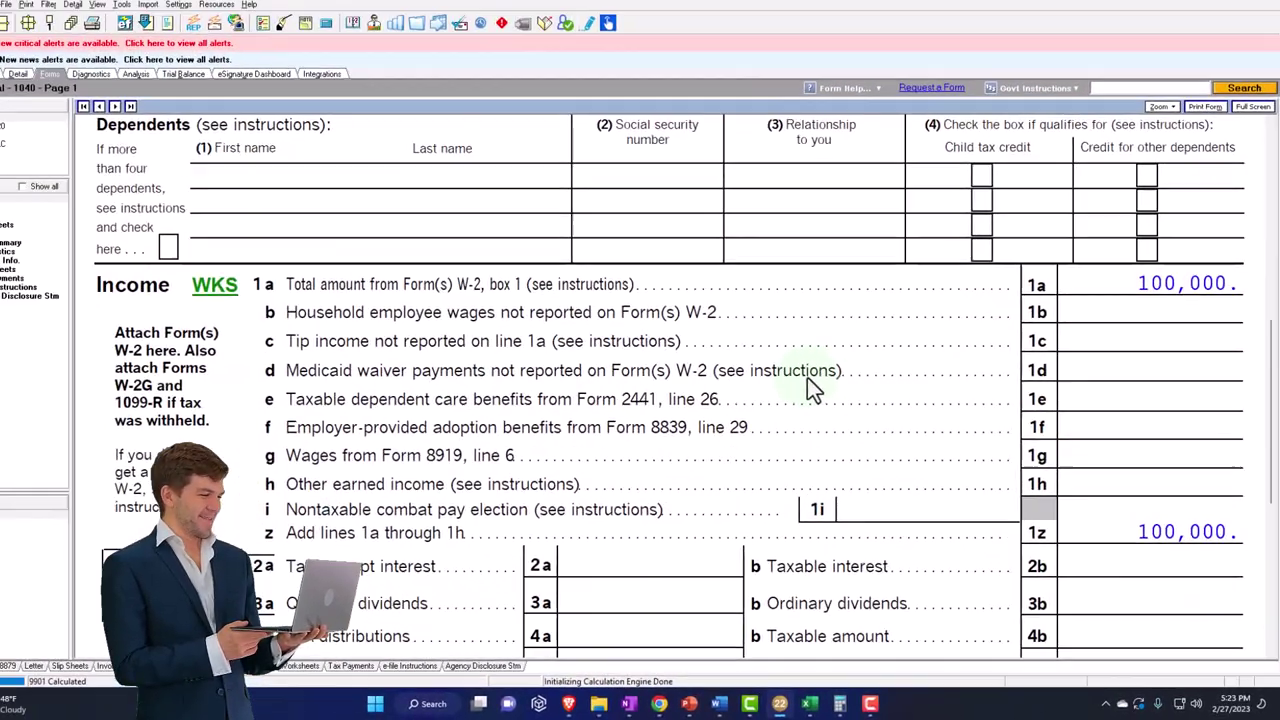
pyautogui.scroll(-8, 820, 387)
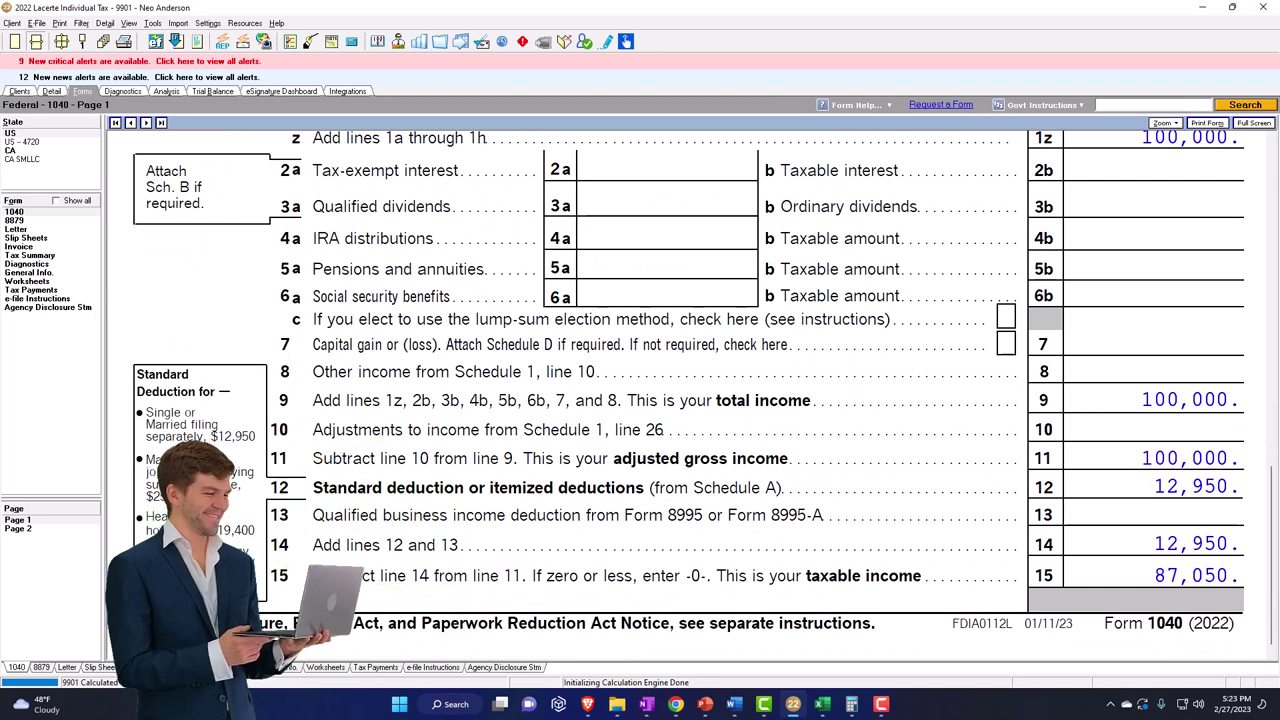
pyautogui.click(73, 538)
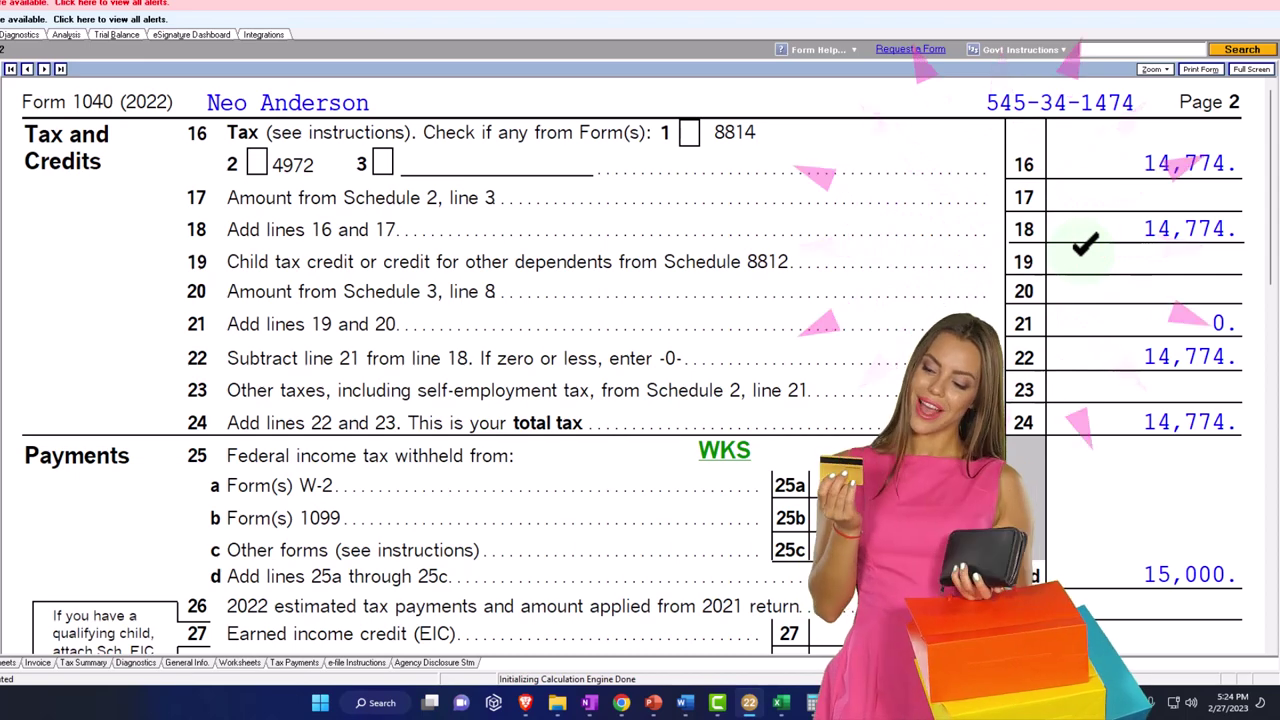
pyautogui.scroll(-3, 1085, 243)
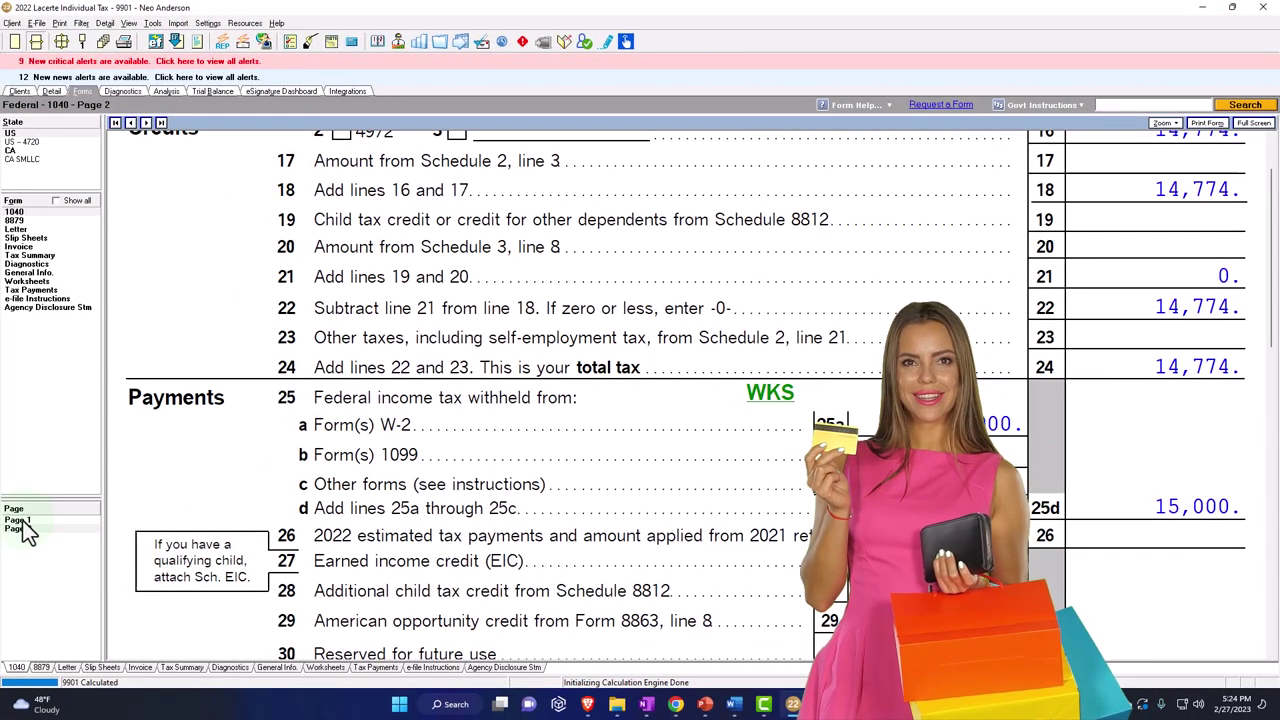
pyautogui.click(20, 521)
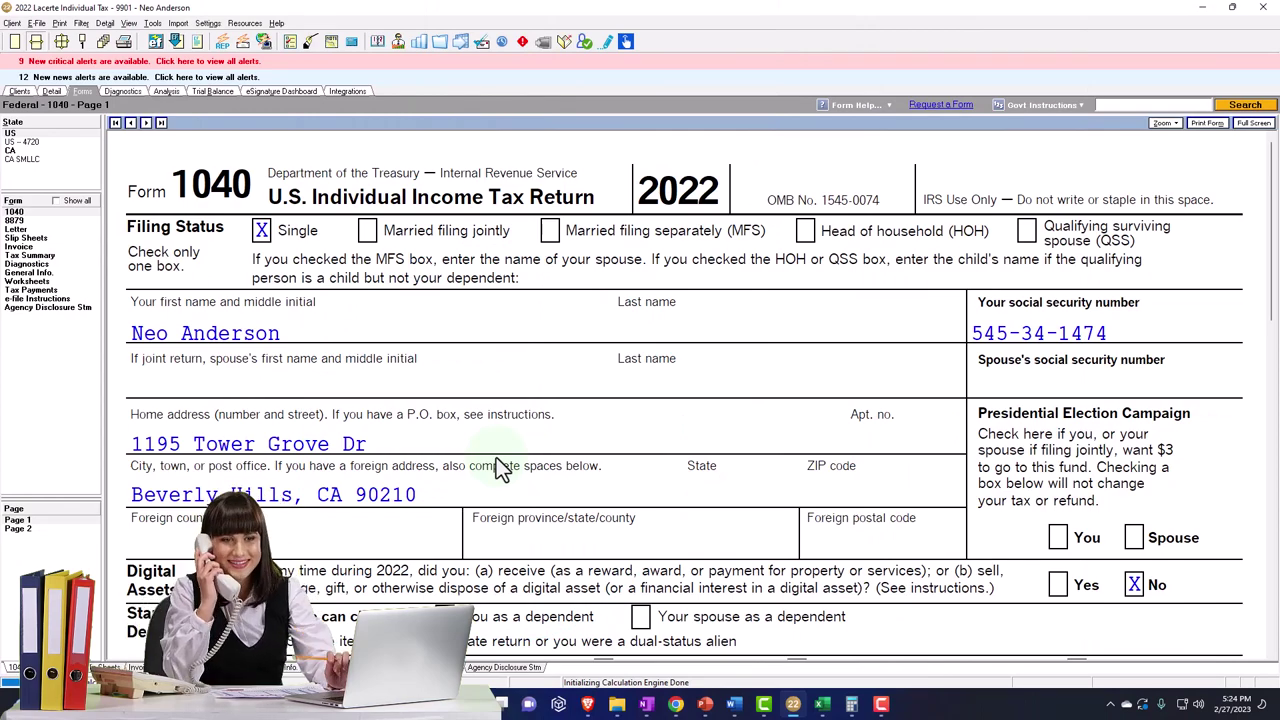
# Step: Keep the dependent's relationship as Son, then go to the Client Information screen
pyautogui.scroll(-3, 502, 470)
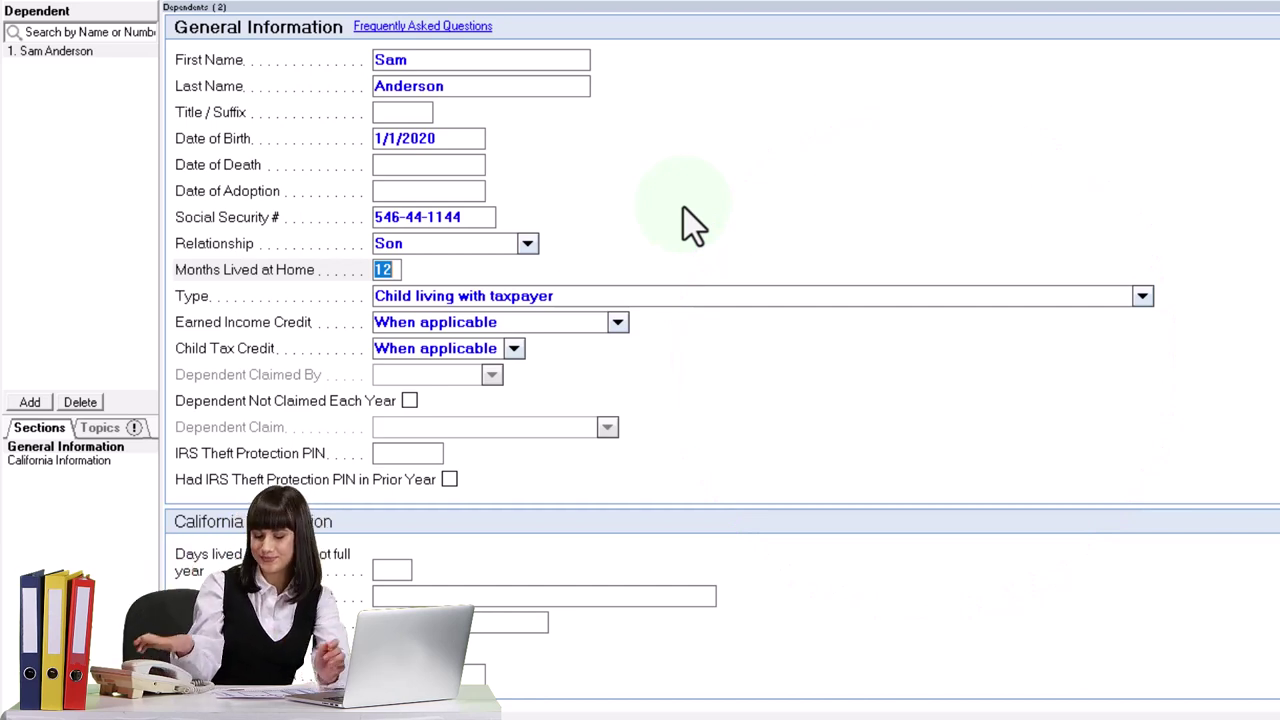
pyautogui.click(528, 244)
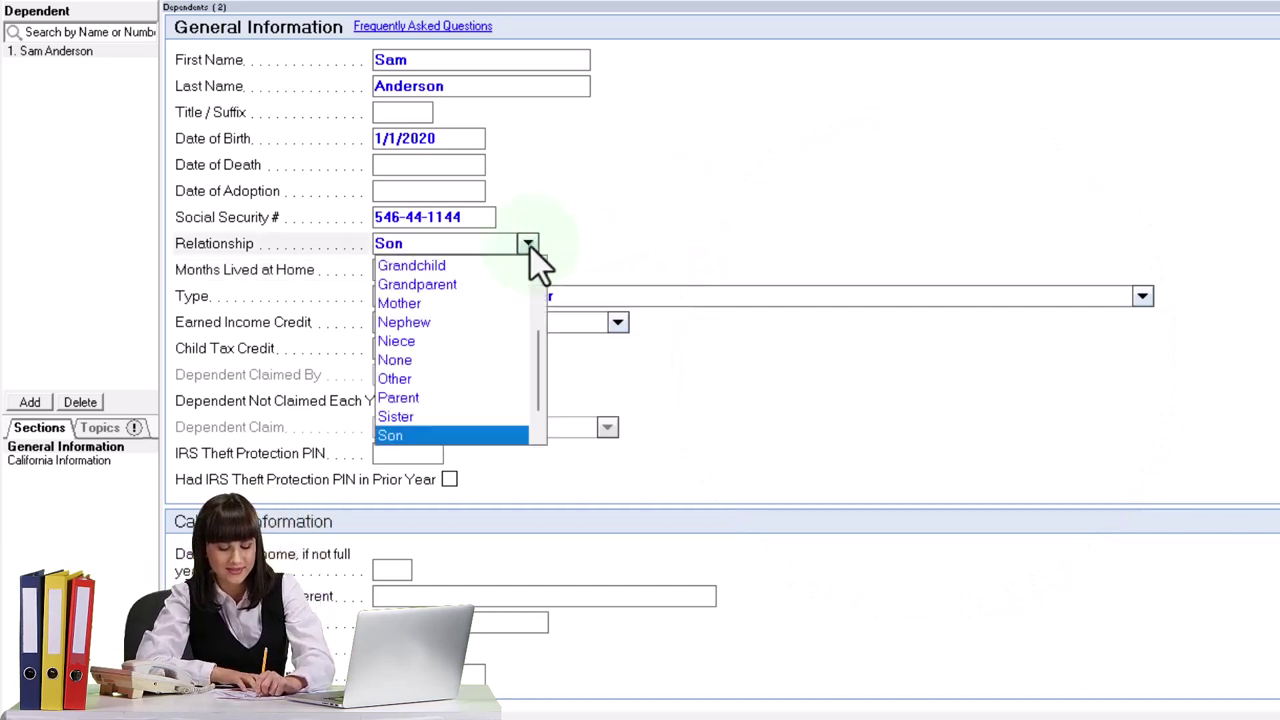
pyautogui.click(528, 244)
pyautogui.click(528, 244)
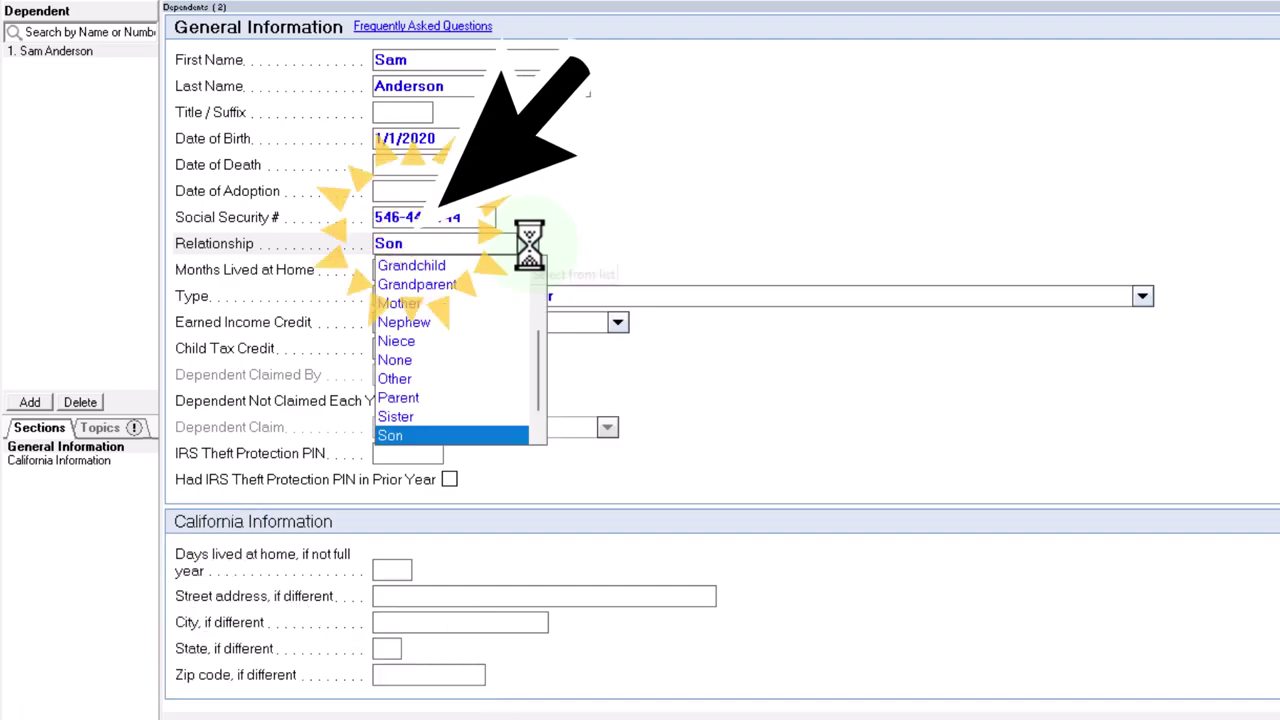
pyautogui.click(528, 244)
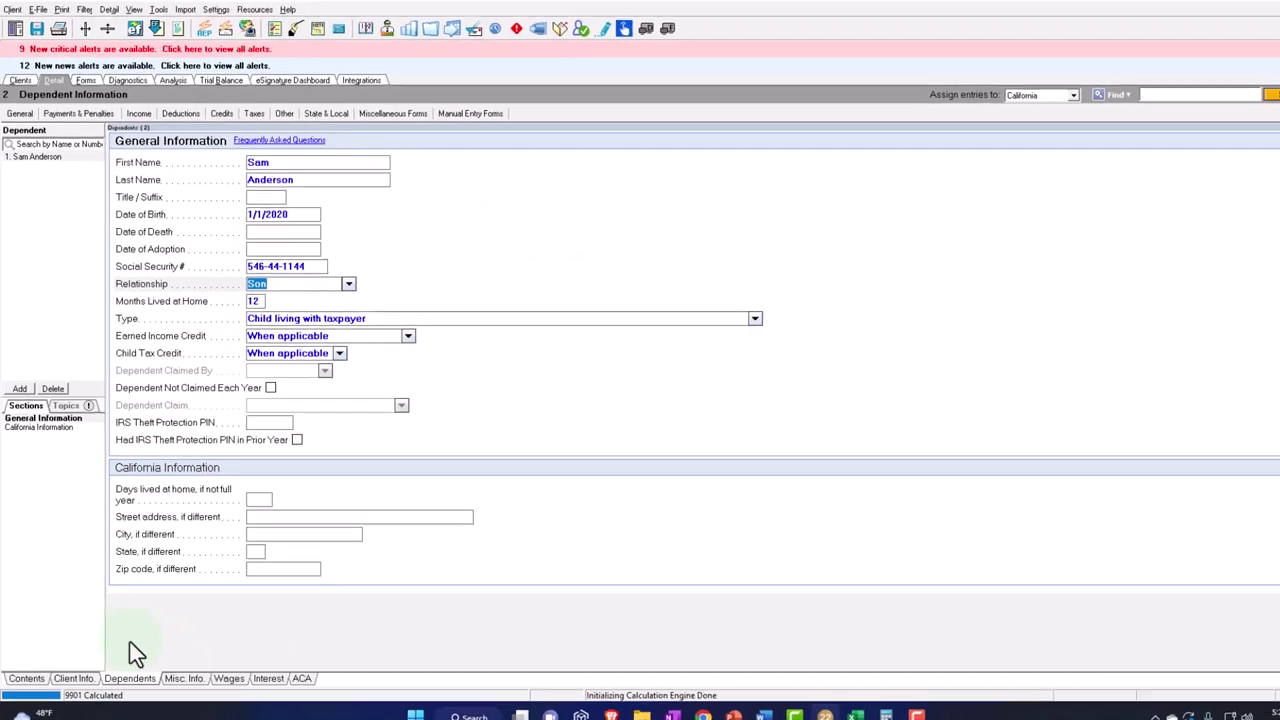
pyautogui.click(70, 667)
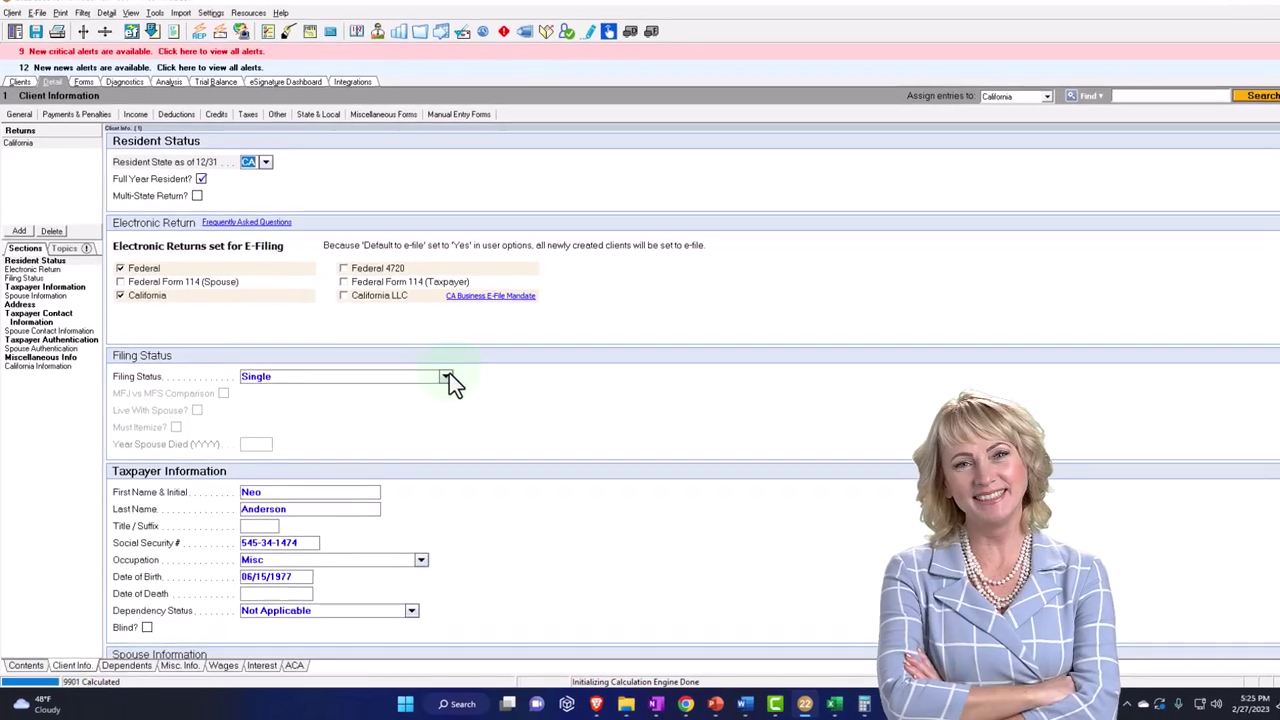
# Step: Change the filing status to Head of household and view Form 1040 with the HOH box checked
pyautogui.click(439, 381)
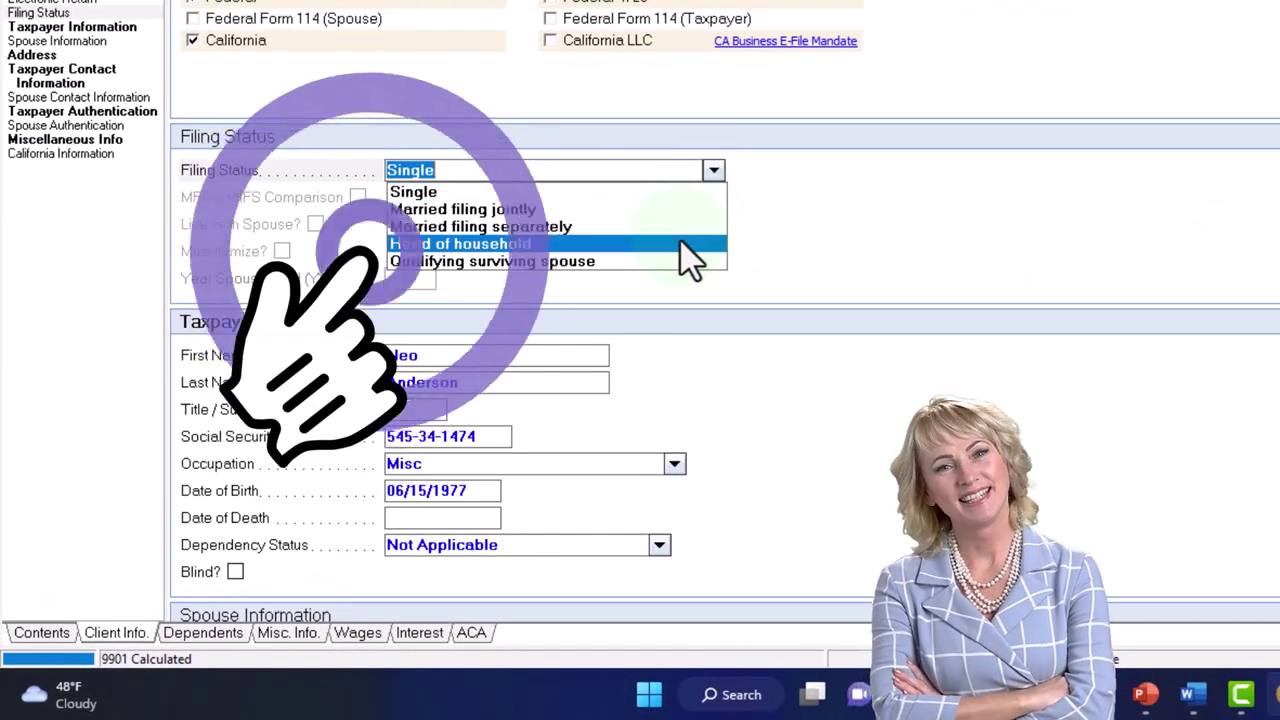
pyautogui.click(687, 245)
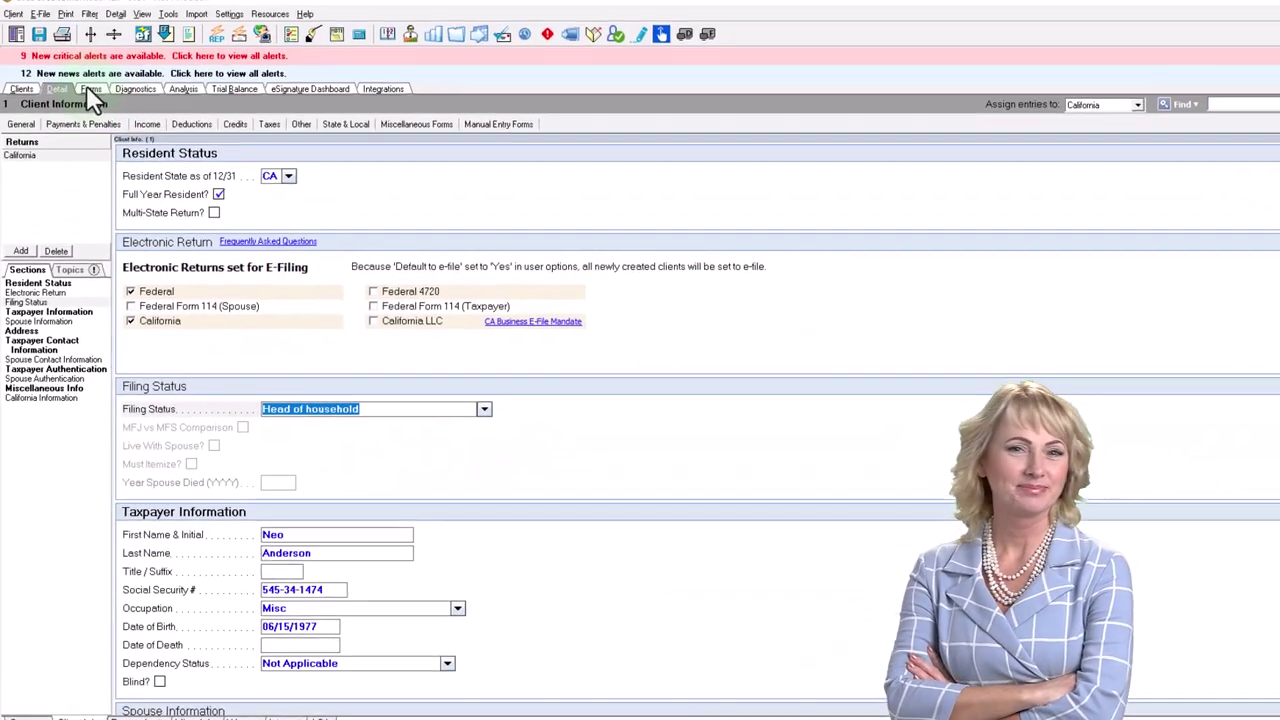
pyautogui.click(88, 99)
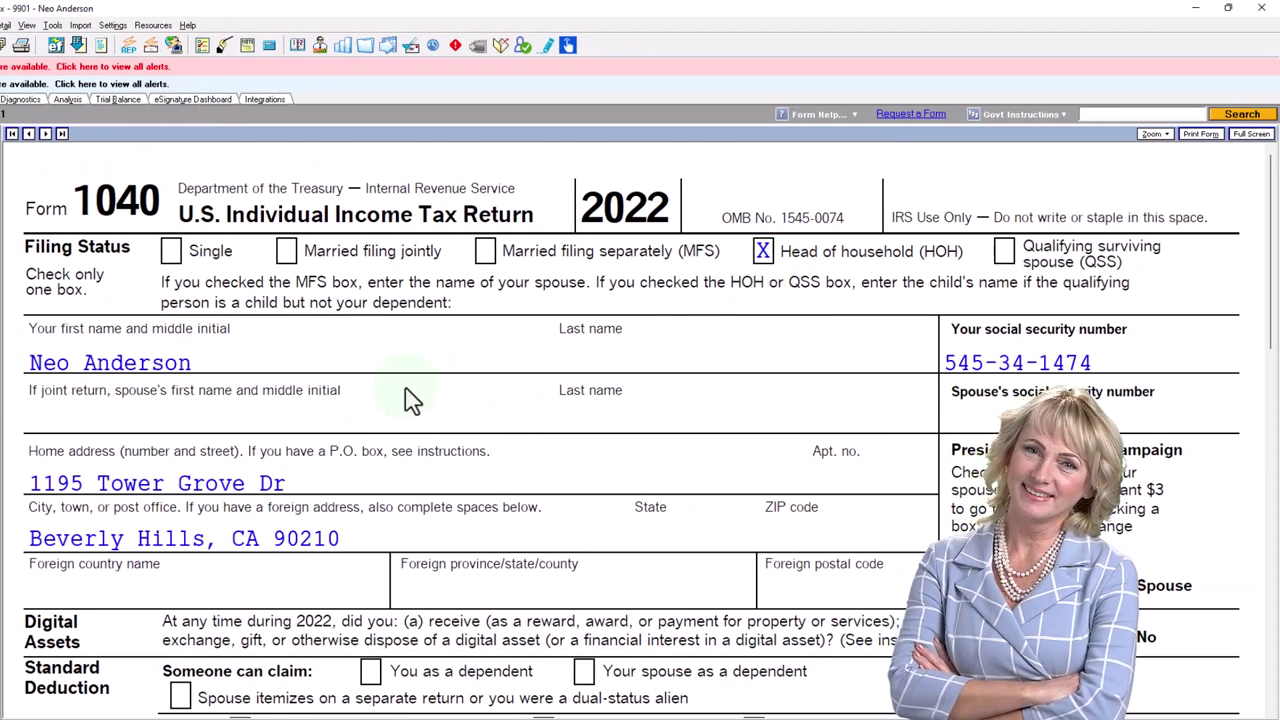
pyautogui.scroll(-1, 228, 400)
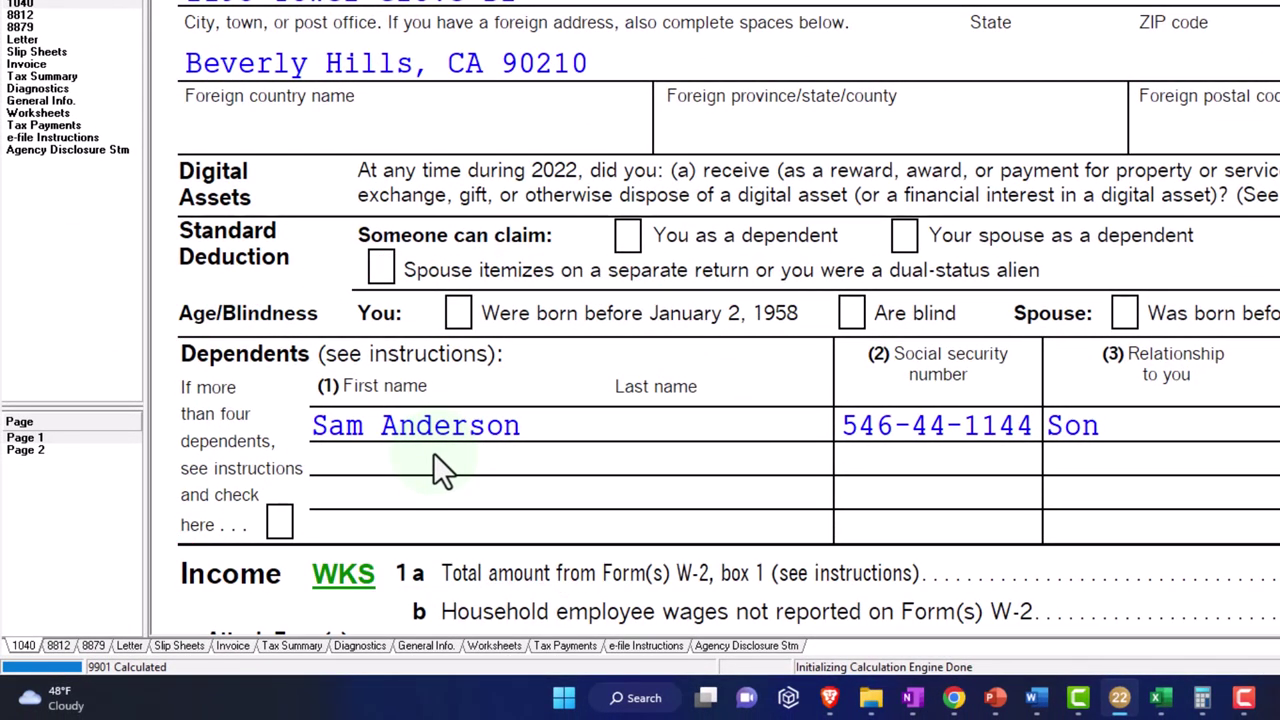
pyautogui.scroll(-1, 811, 412)
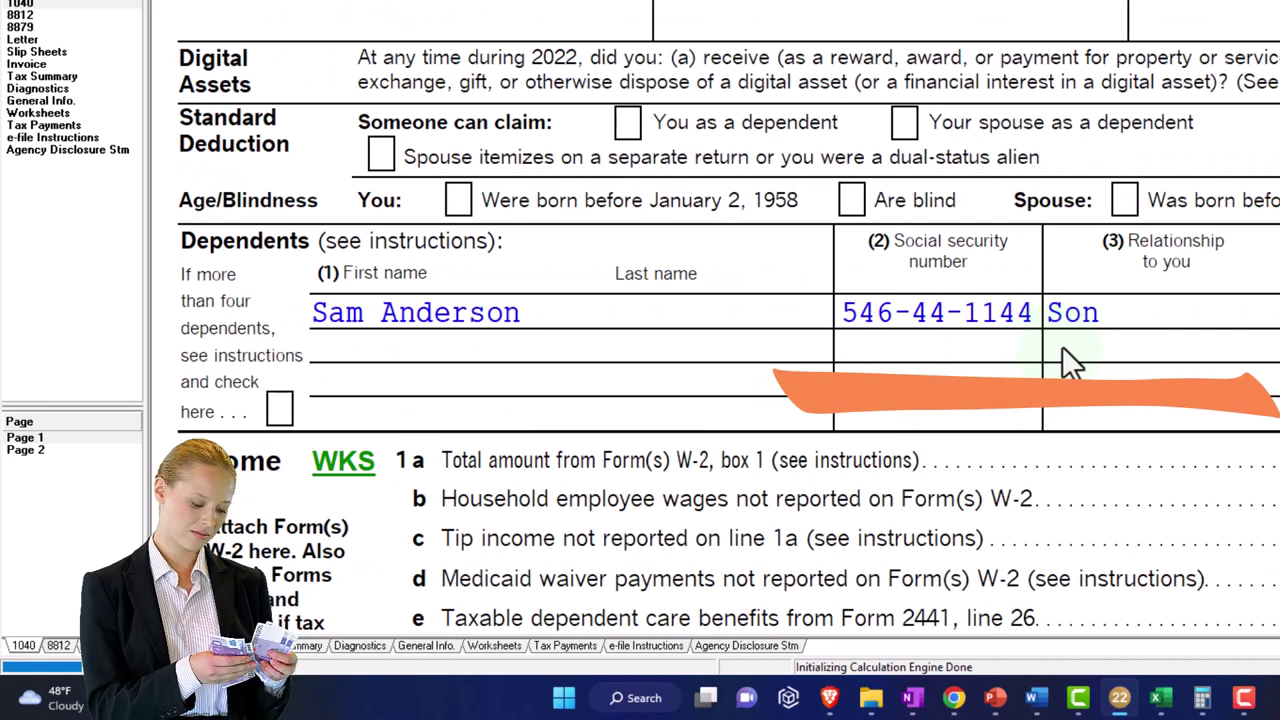
pyautogui.click(1010, 310)
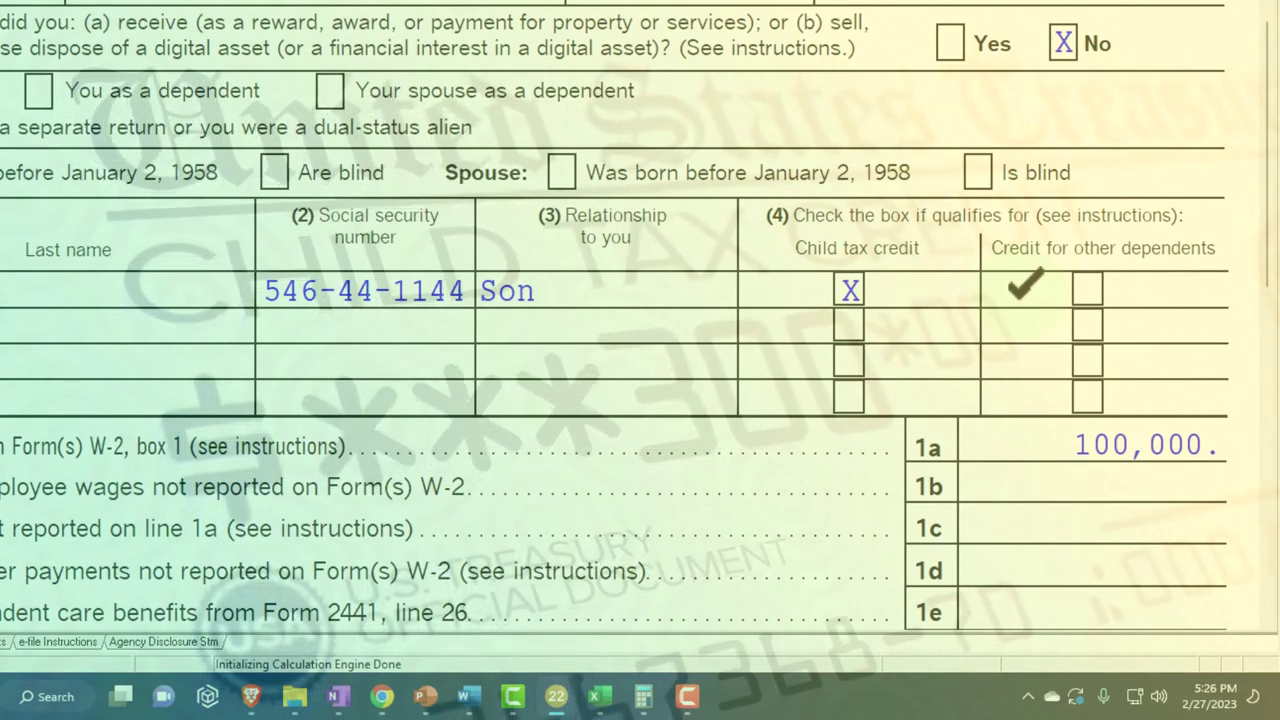
pyautogui.scroll(-10, 1020, 295)
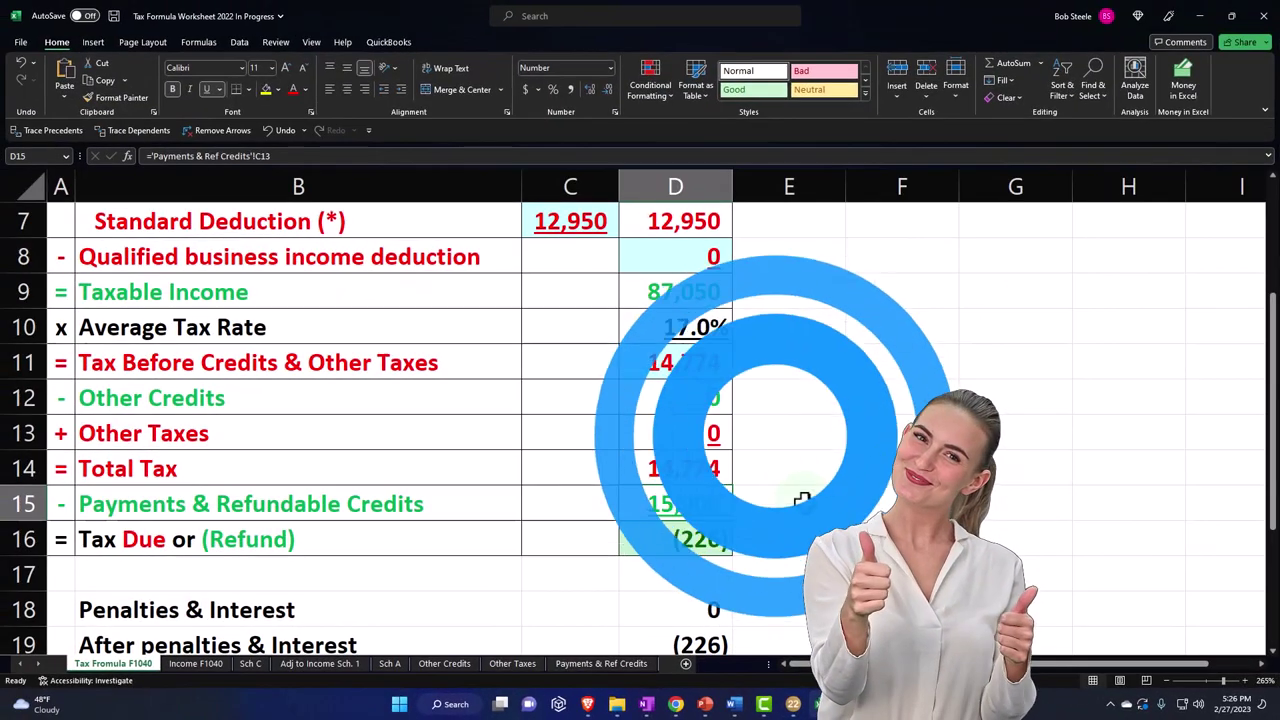
# Step: Point the C7 standard deduction at the 19,400 Head of Household amount in C24, giving 80,600 taxable income
pyautogui.scroll(2, 794, 471)
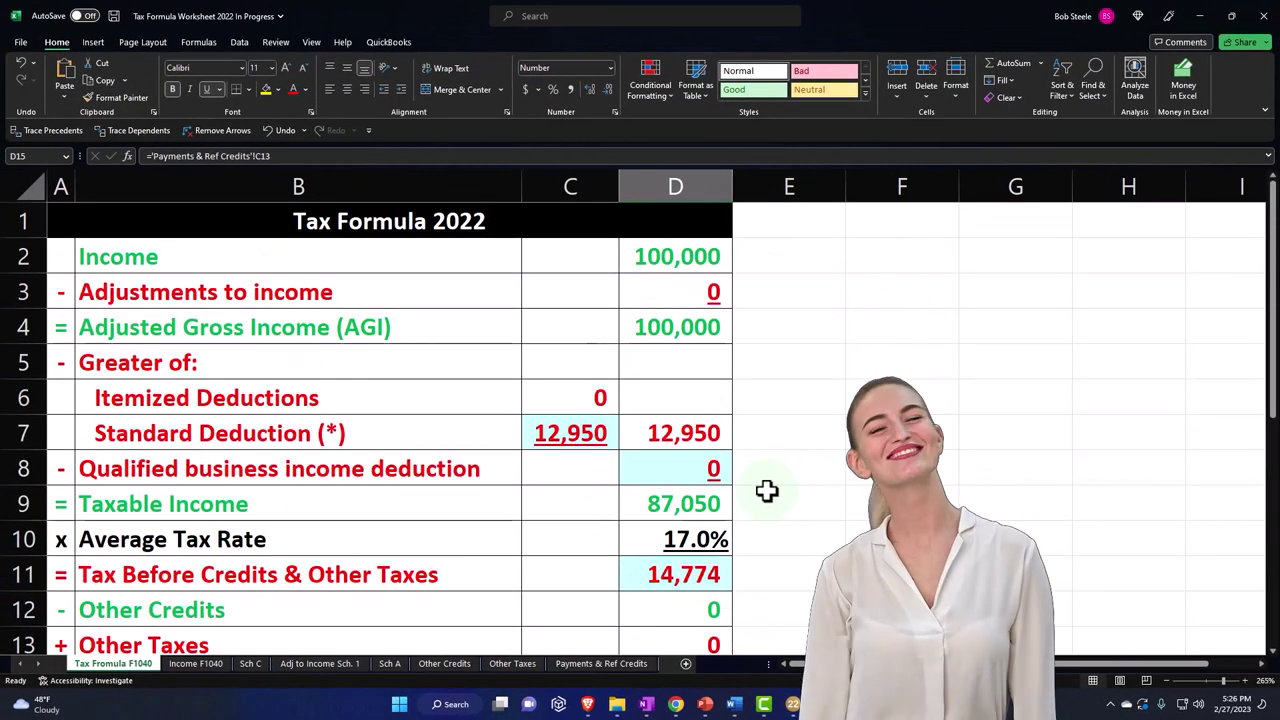
pyautogui.click(581, 433)
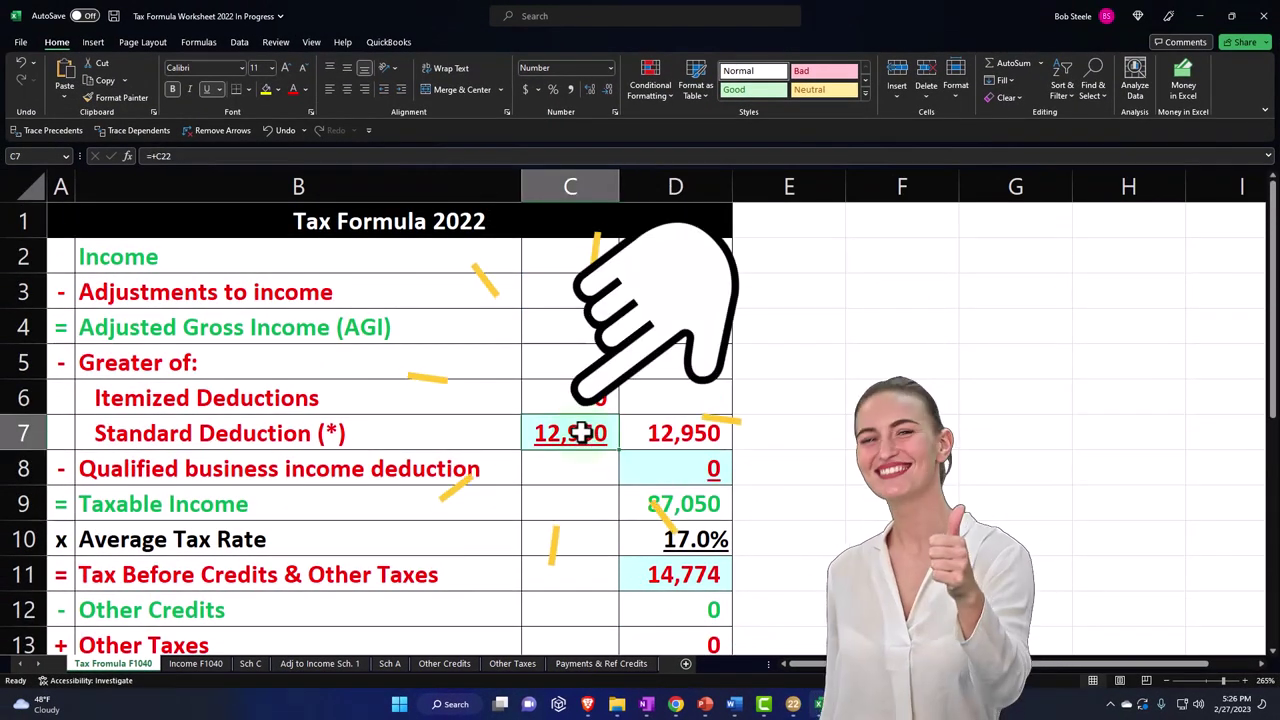
pyautogui.write('=')
pyautogui.scroll(-4, 586, 449)
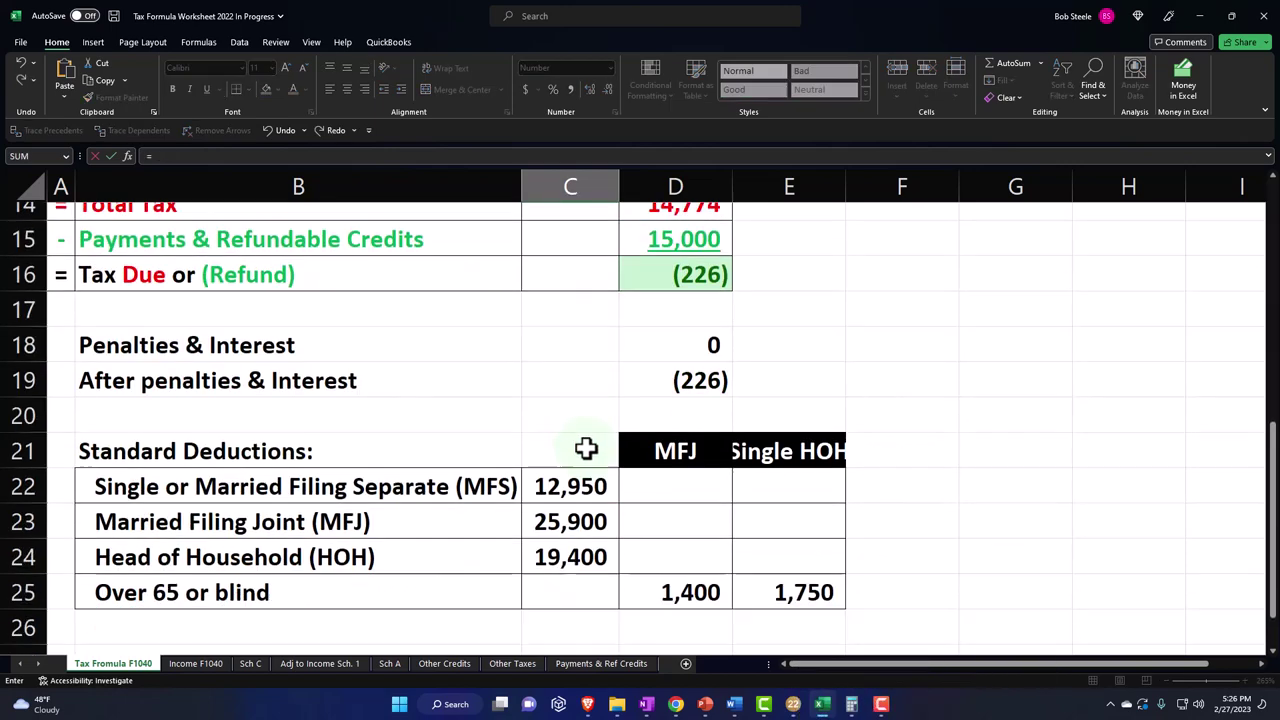
pyautogui.scroll(-1, 586, 452)
pyautogui.click(570, 504)
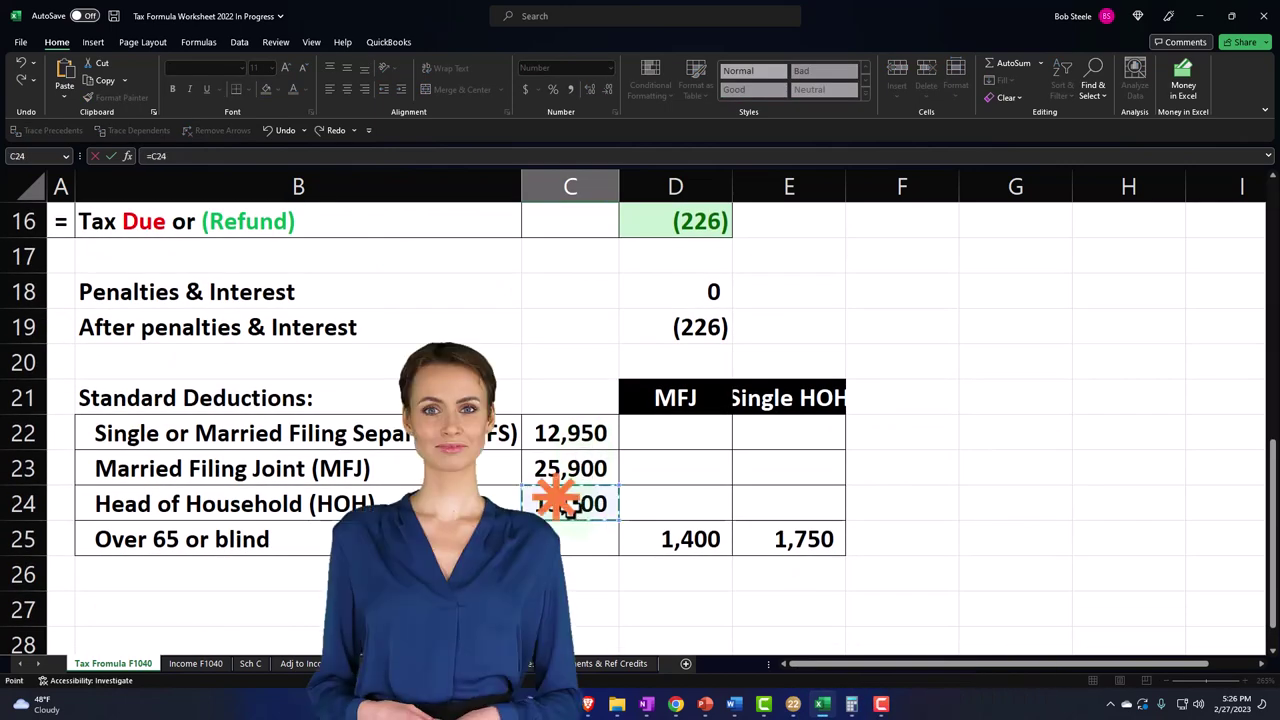
pyautogui.press('Return')
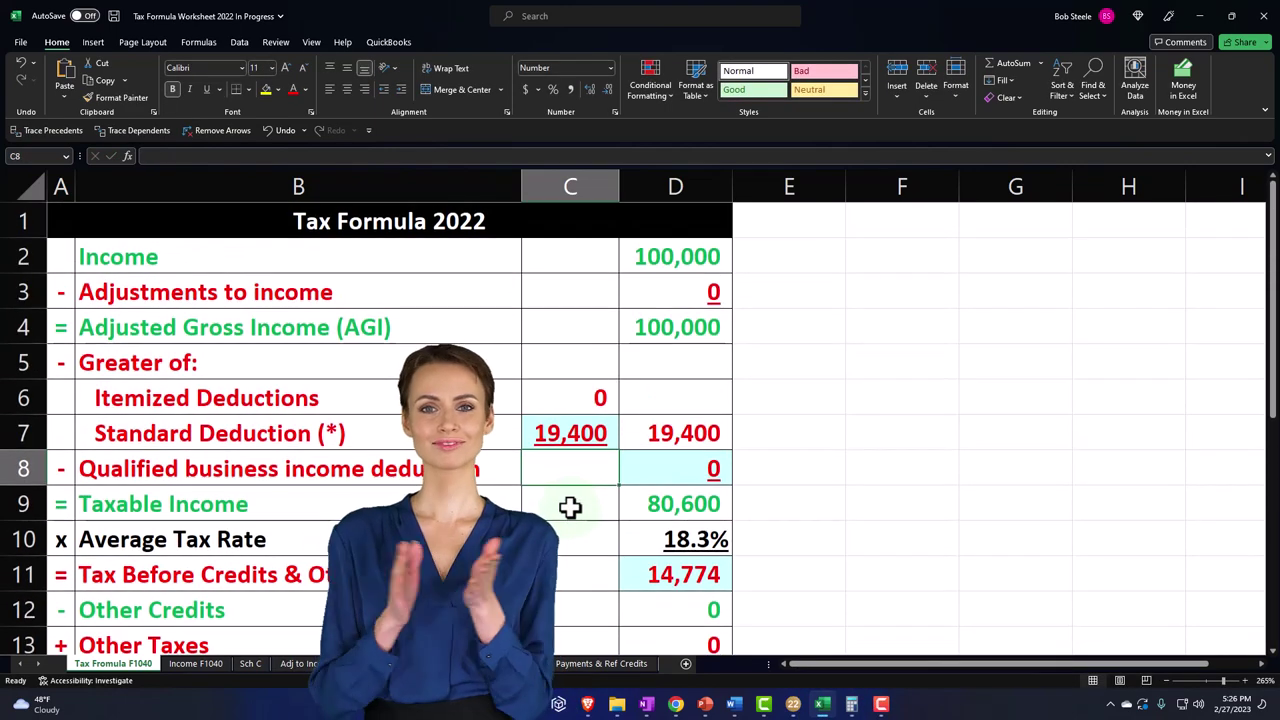
pyautogui.click(660, 508)
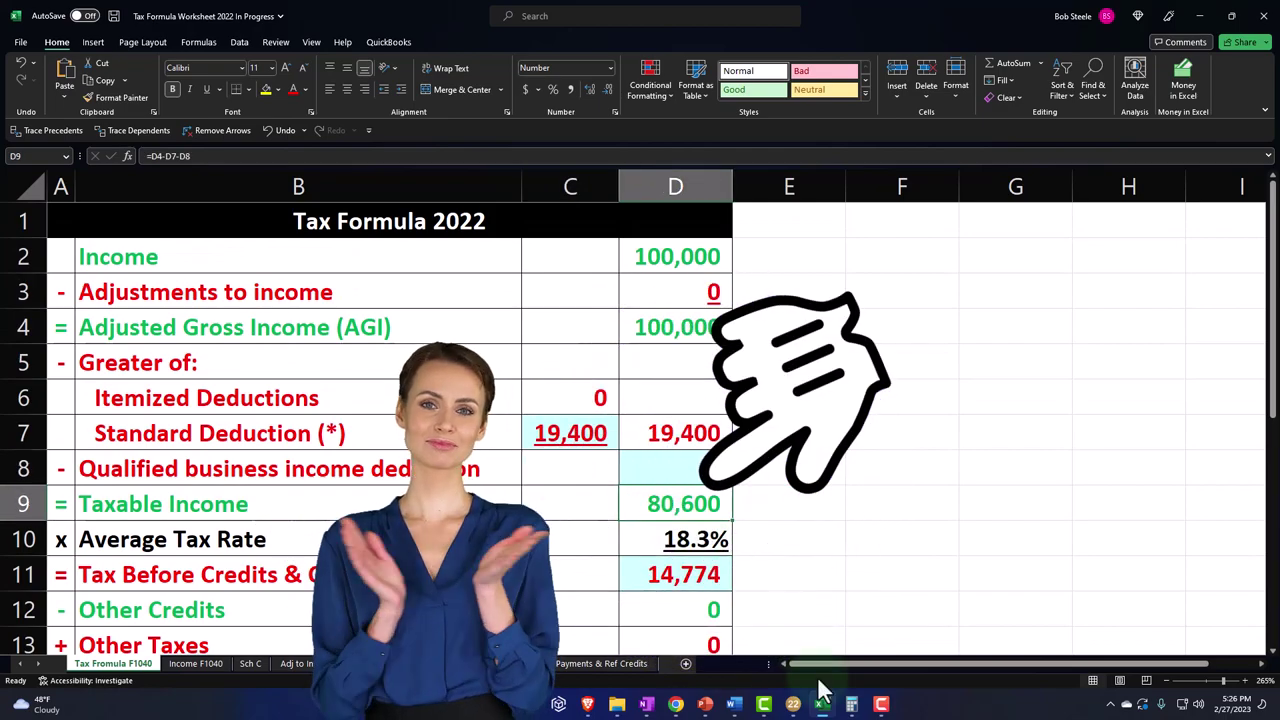
pyautogui.click(793, 704)
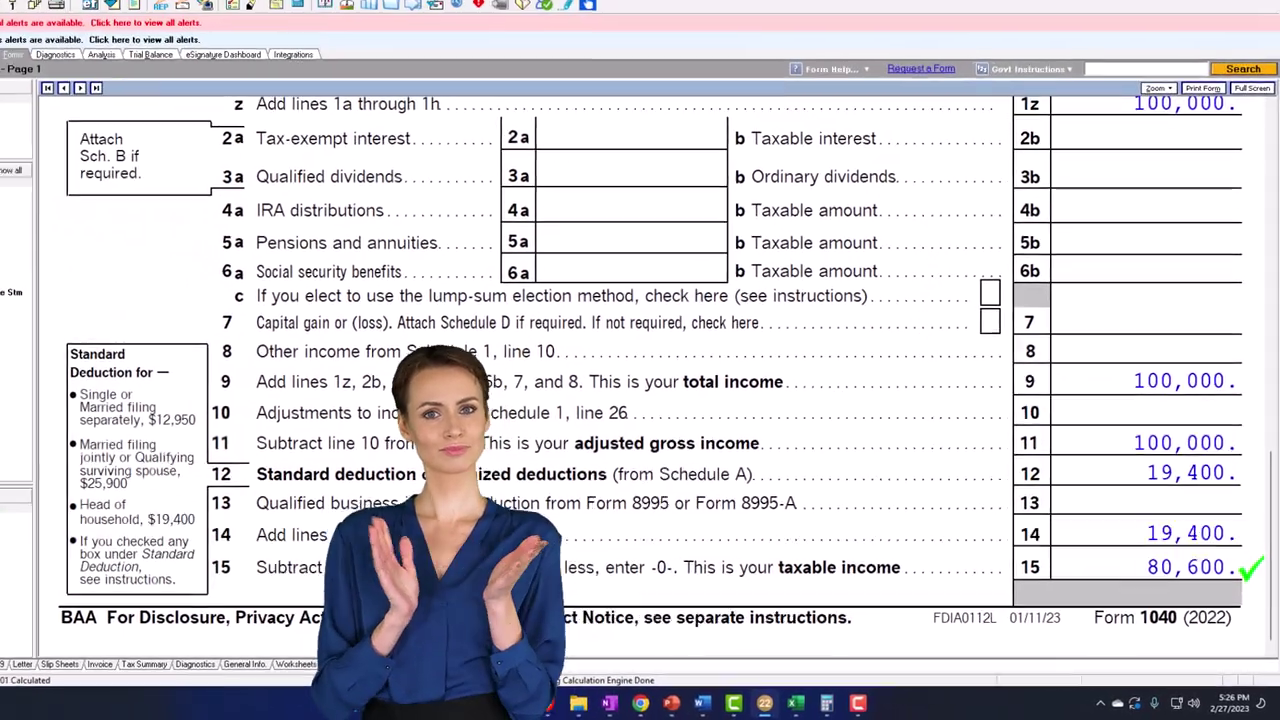
# Step: Show Form 1040 page 2 with 2,000 credits, 9,855 total tax and 15,000 withheld
pyautogui.click(22, 528)
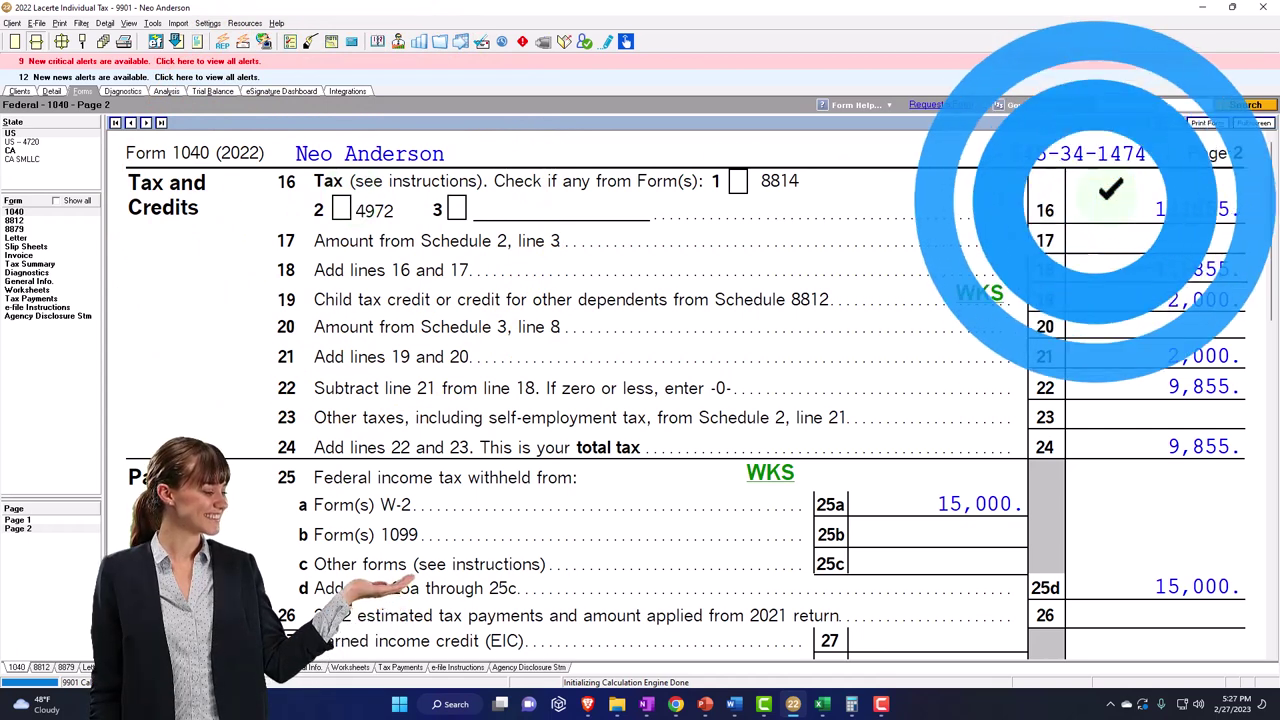
# Step: Enter 11,855 as tax before credits in D11 and compare the resulting 3,145 refund with Lacerte
pyautogui.click(822, 706)
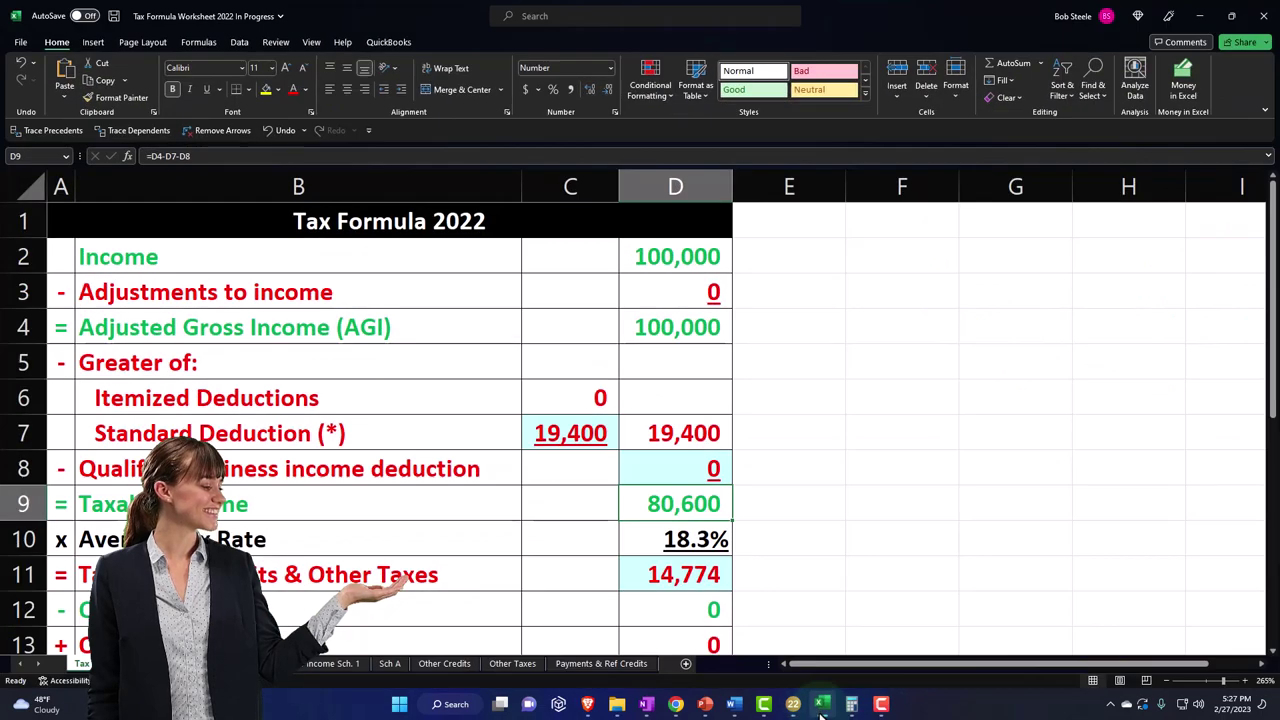
pyautogui.write('11,855')
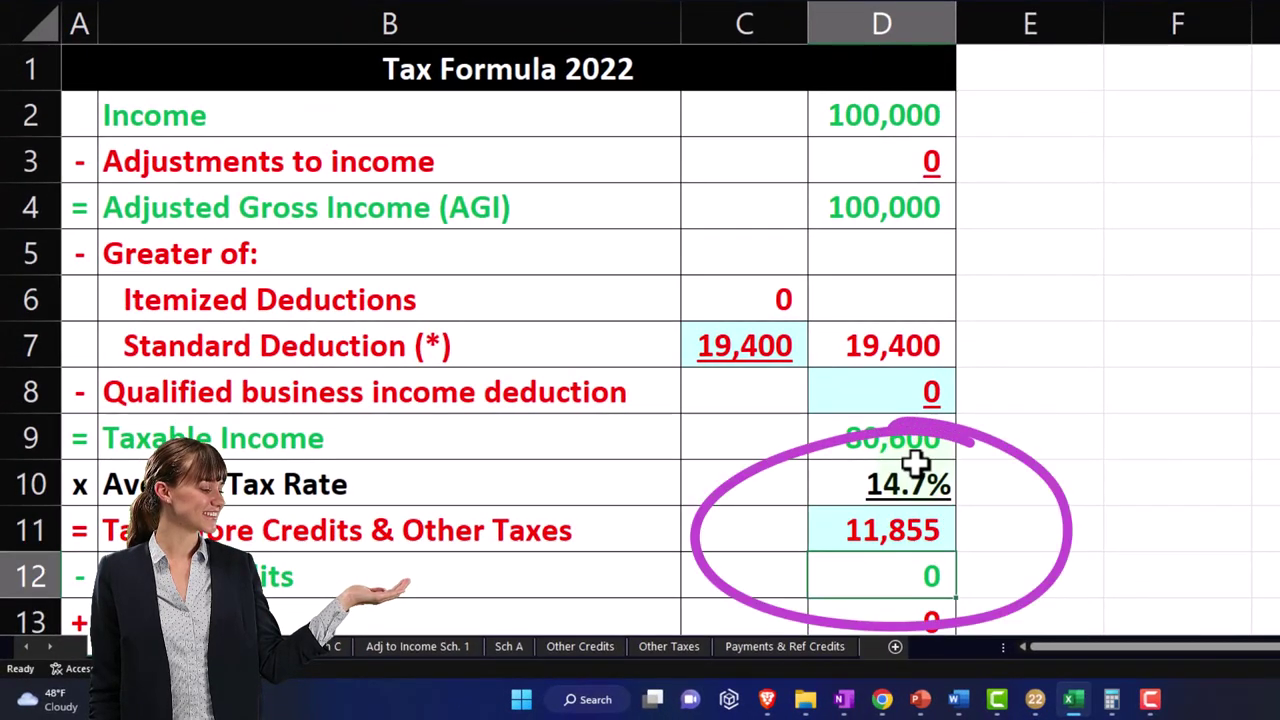
pyautogui.scroll(-2, 916, 462)
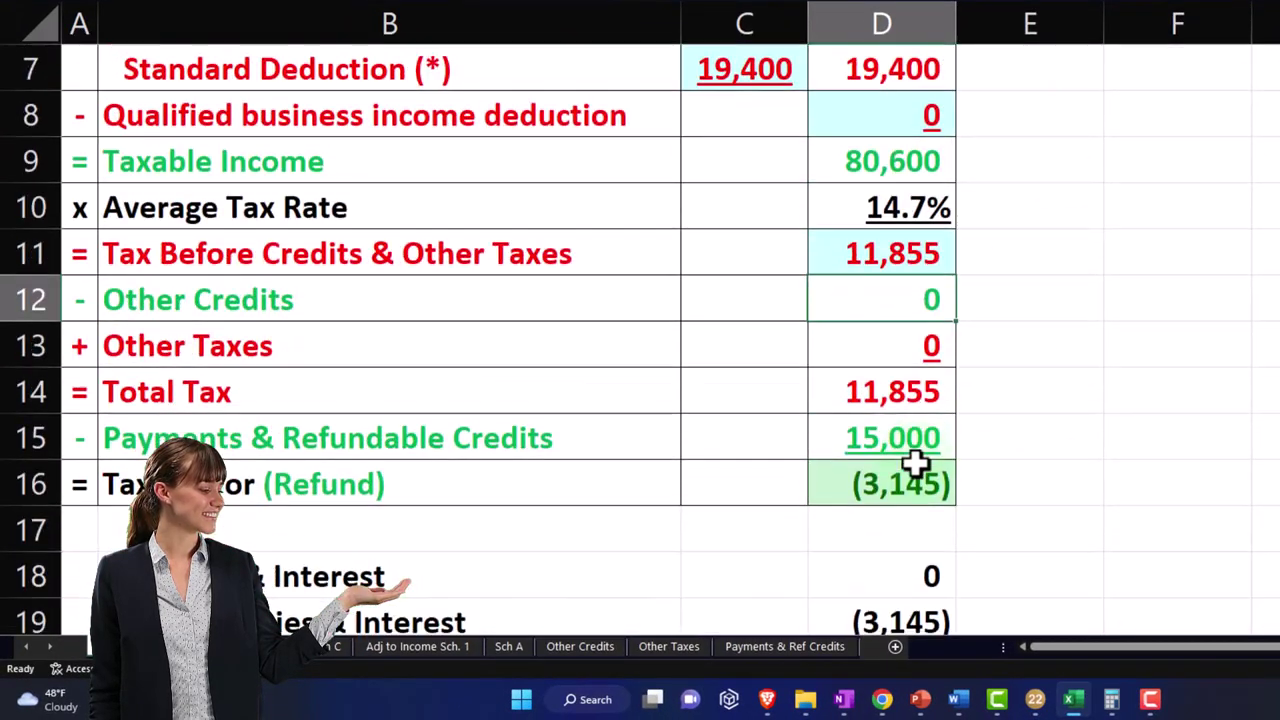
pyautogui.doubleClick(884, 200)
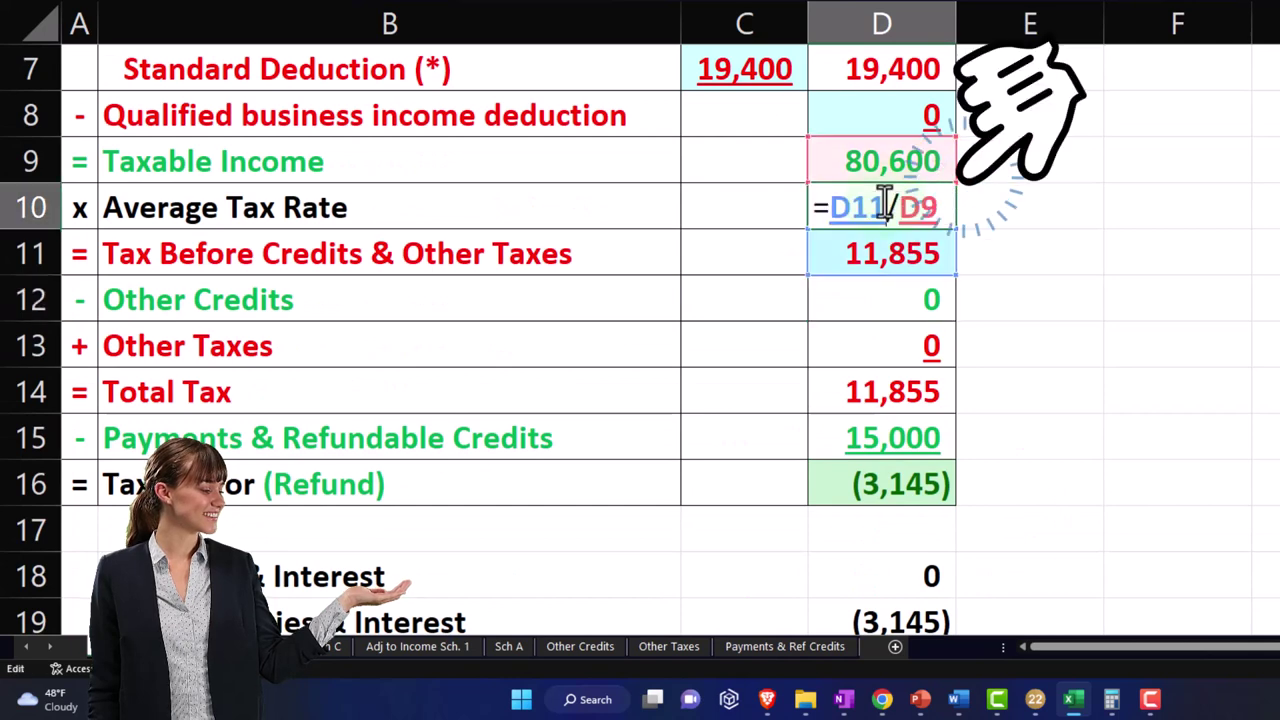
pyautogui.press('Return')
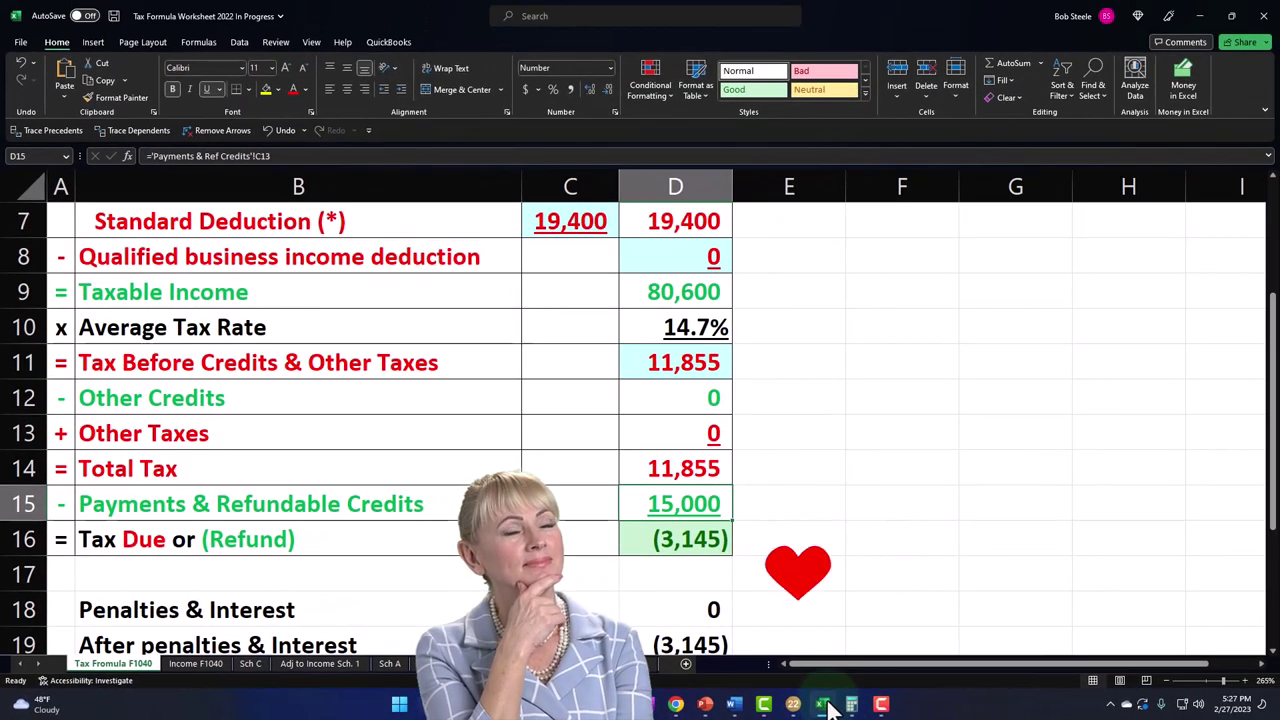
pyautogui.click(1091, 697)
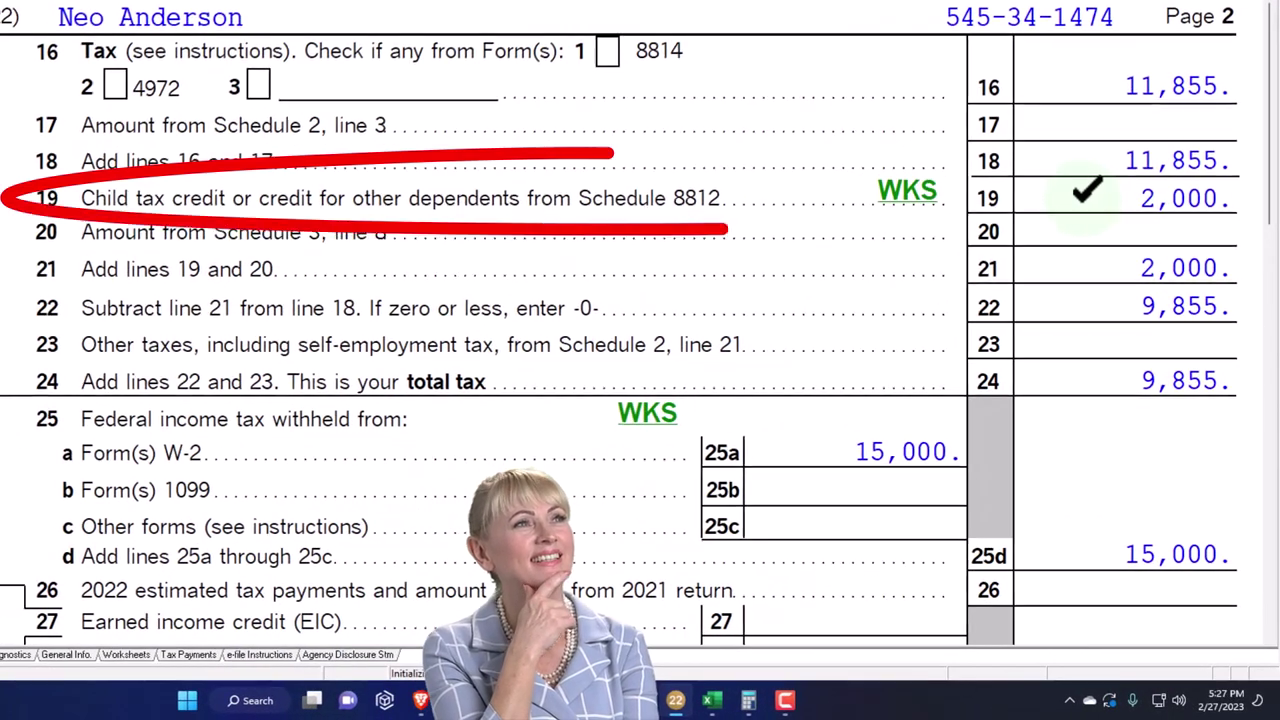
pyautogui.click(711, 700)
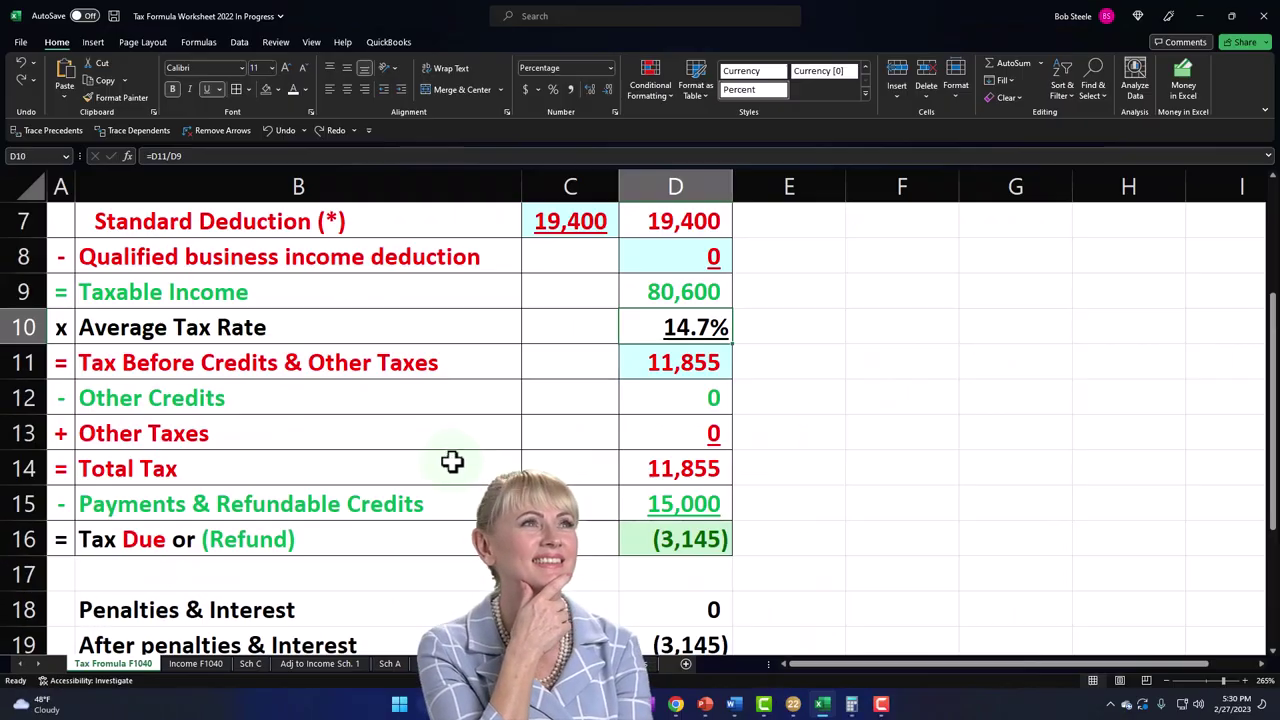
# Step: Trace the Other Credits amount to its source on the Other Credits sheet
pyautogui.click(266, 400)
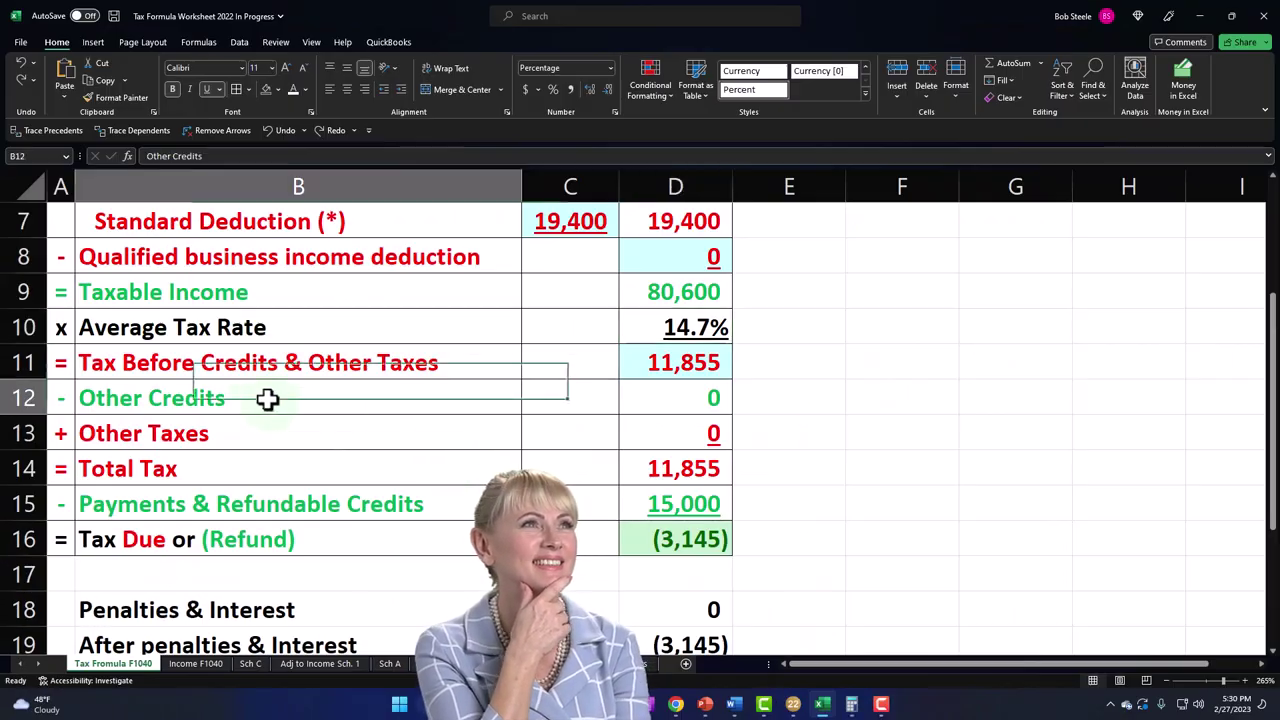
pyautogui.click(667, 400)
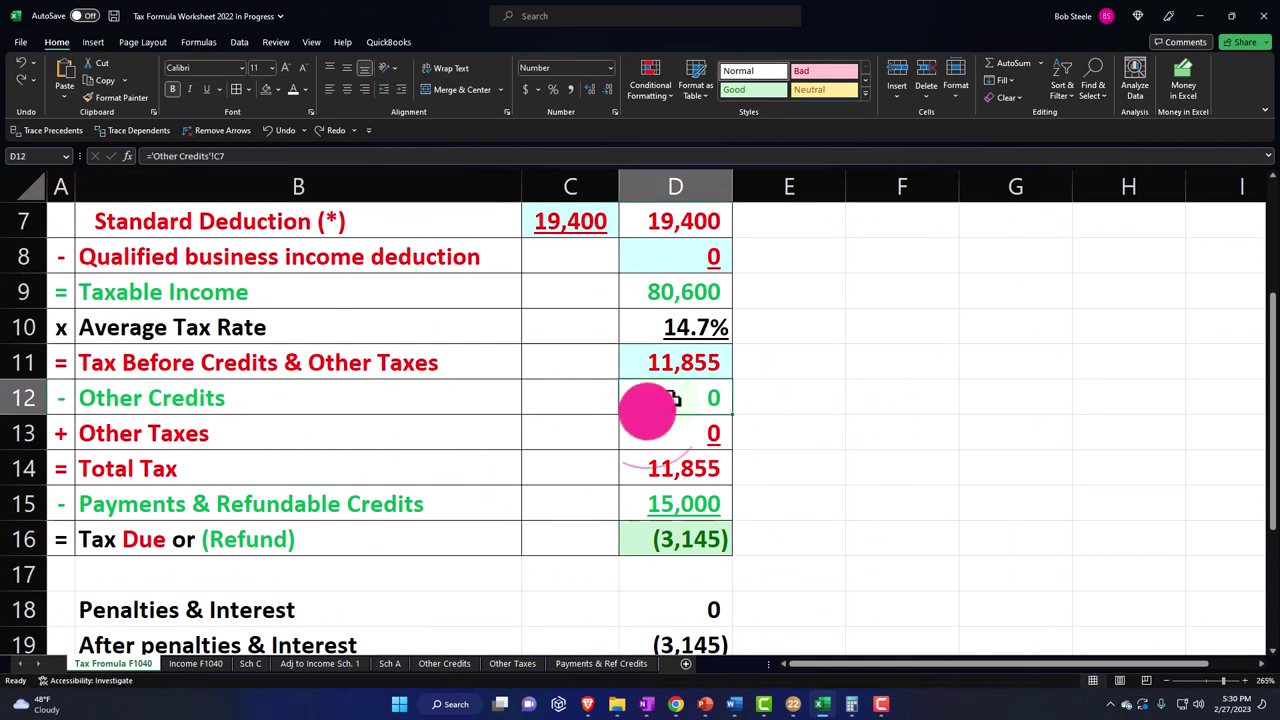
pyautogui.click(503, 665)
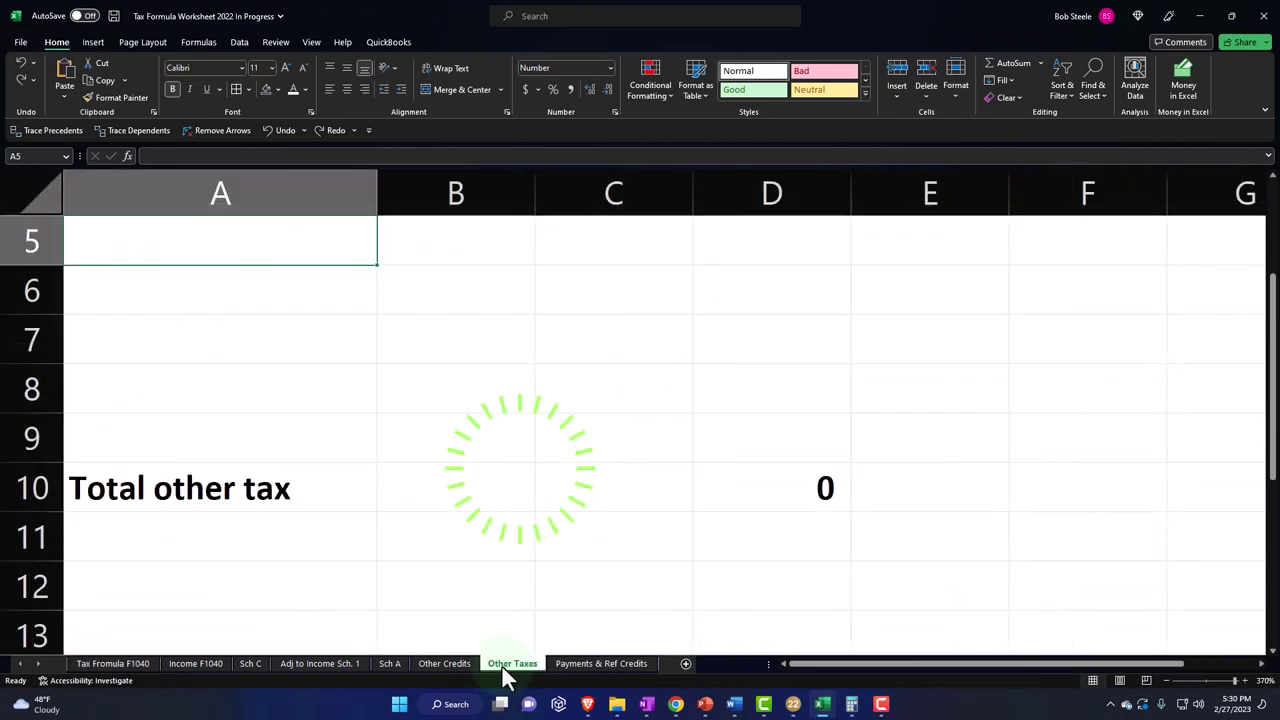
pyautogui.scroll(2, 440, 590)
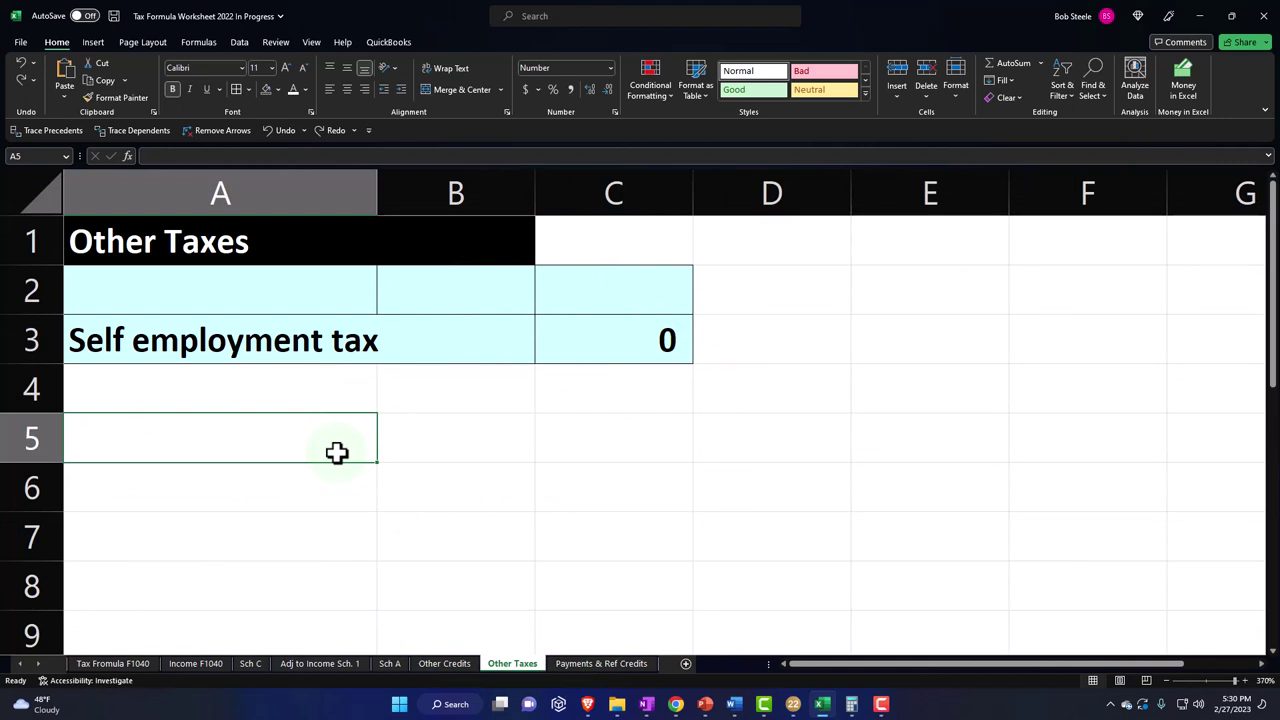
pyautogui.click(442, 665)
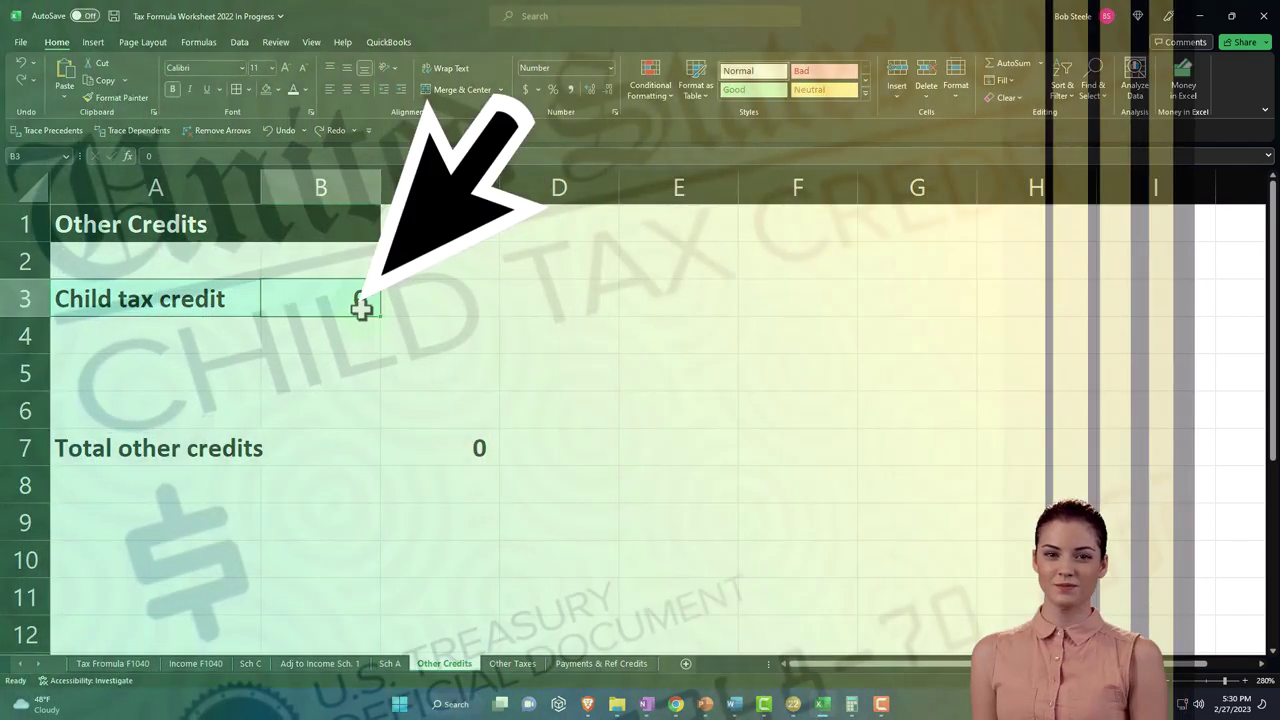
# Step: Enter 2,000 as the child tax credit in B3, then clear it so total other credits reads 0
pyautogui.write('2000')
pyautogui.press('Return')
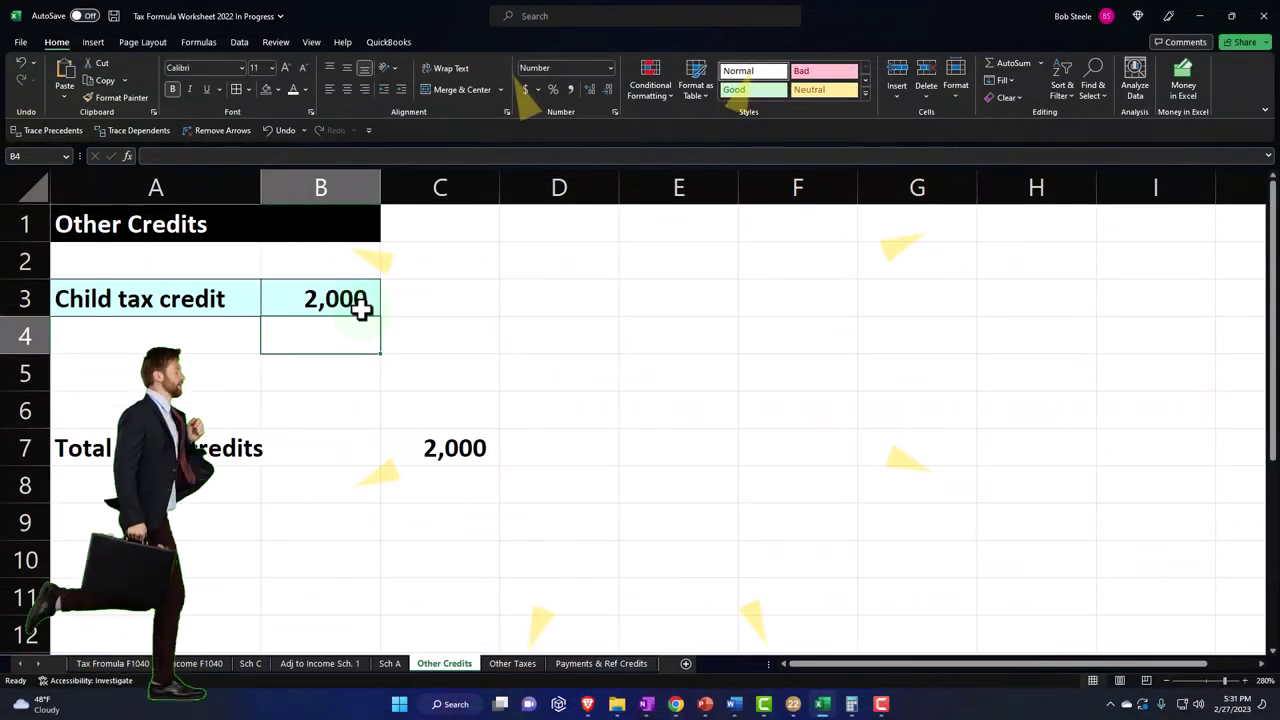
pyautogui.click(361, 310)
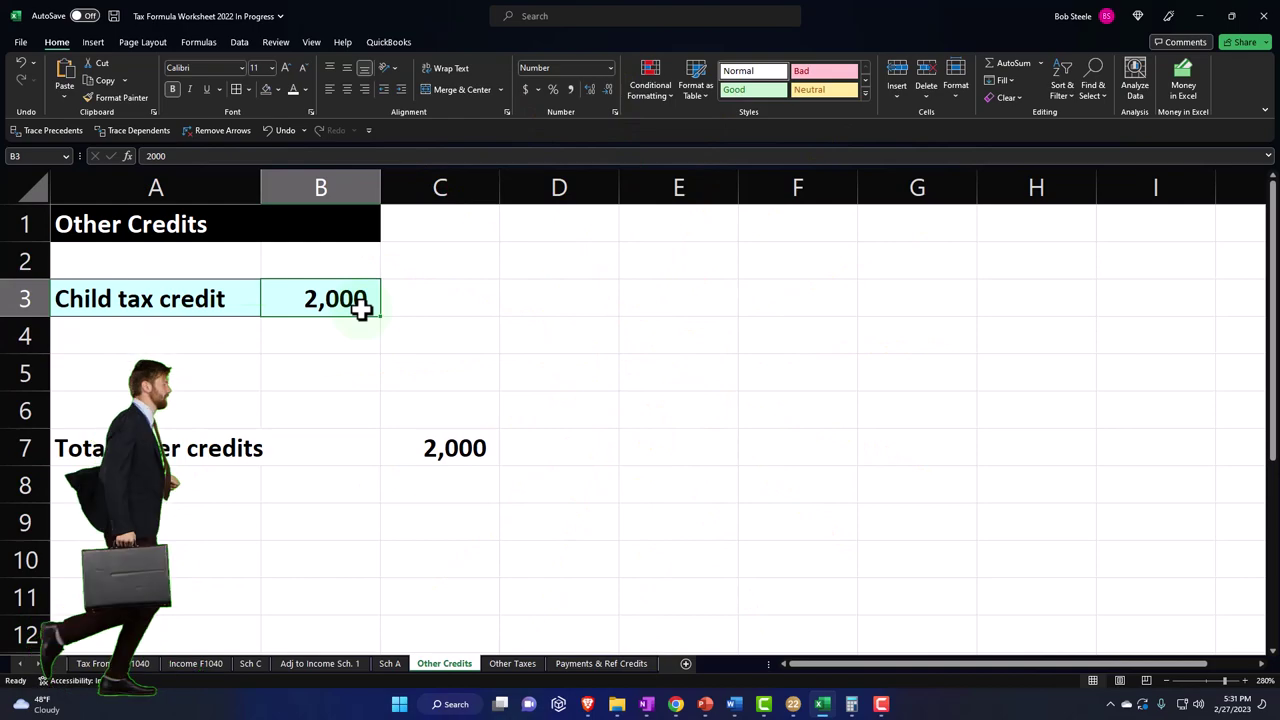
pyautogui.press('Delete')
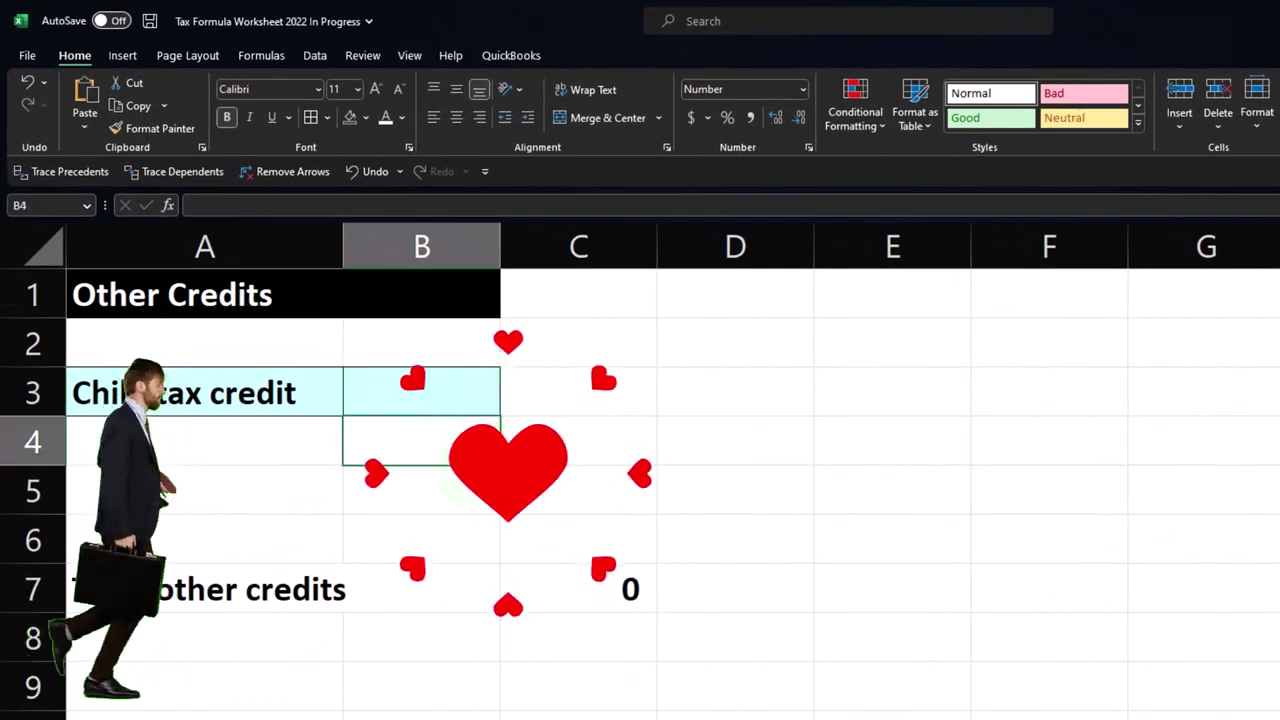
# Step: Insert five blank rows above the total on the Other Credits sheet
pyautogui.moveTo(25, 543); pyautogui.dragTo(46, 716)
pyautogui.rightClick(195, 546)
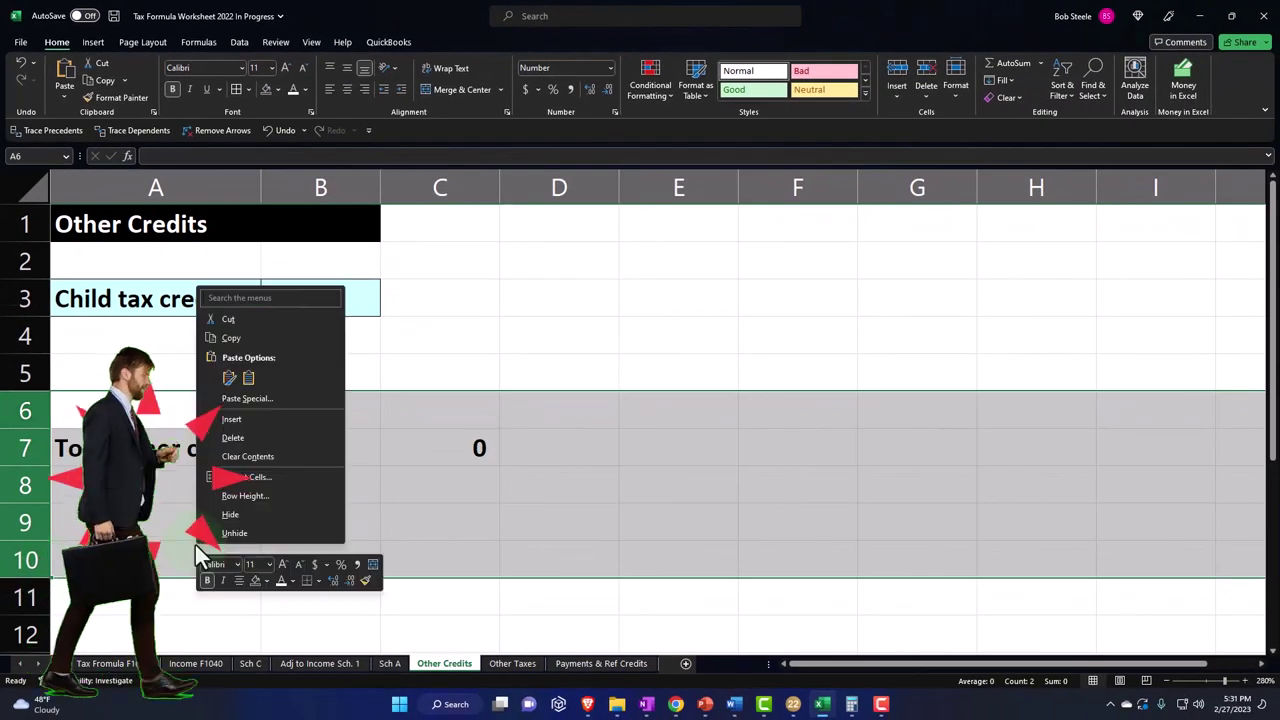
pyautogui.click(220, 421)
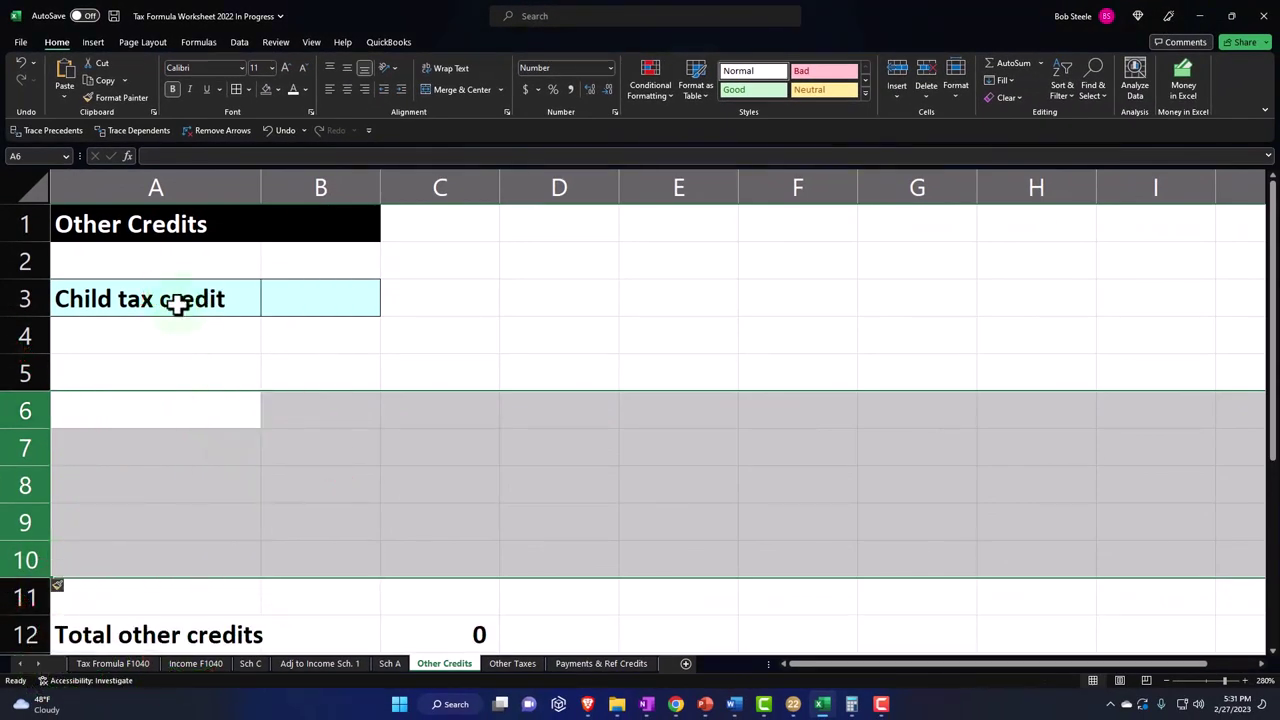
# Step: Fill the Child tax credit heading A3:B3 black and shade input cells A4:B8 light blue
pyautogui.moveTo(177, 300); pyautogui.dragTo(278, 291)
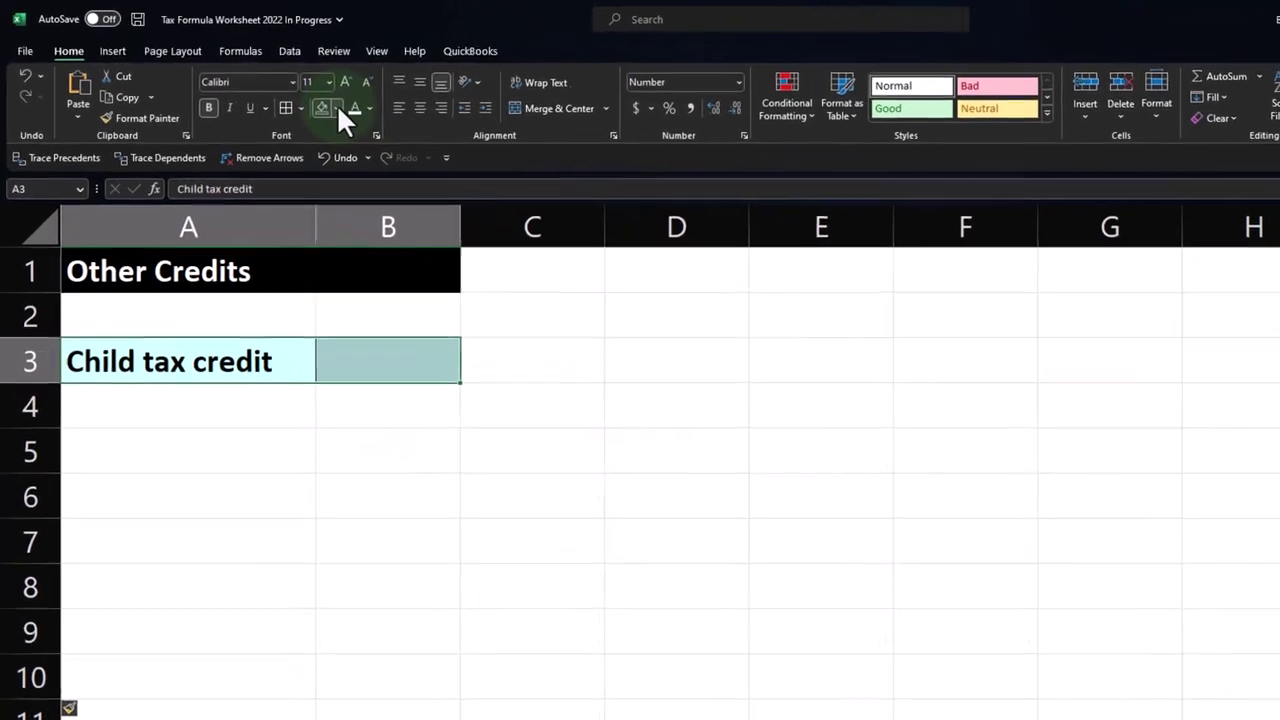
pyautogui.click(288, 93)
pyautogui.click(350, 156)
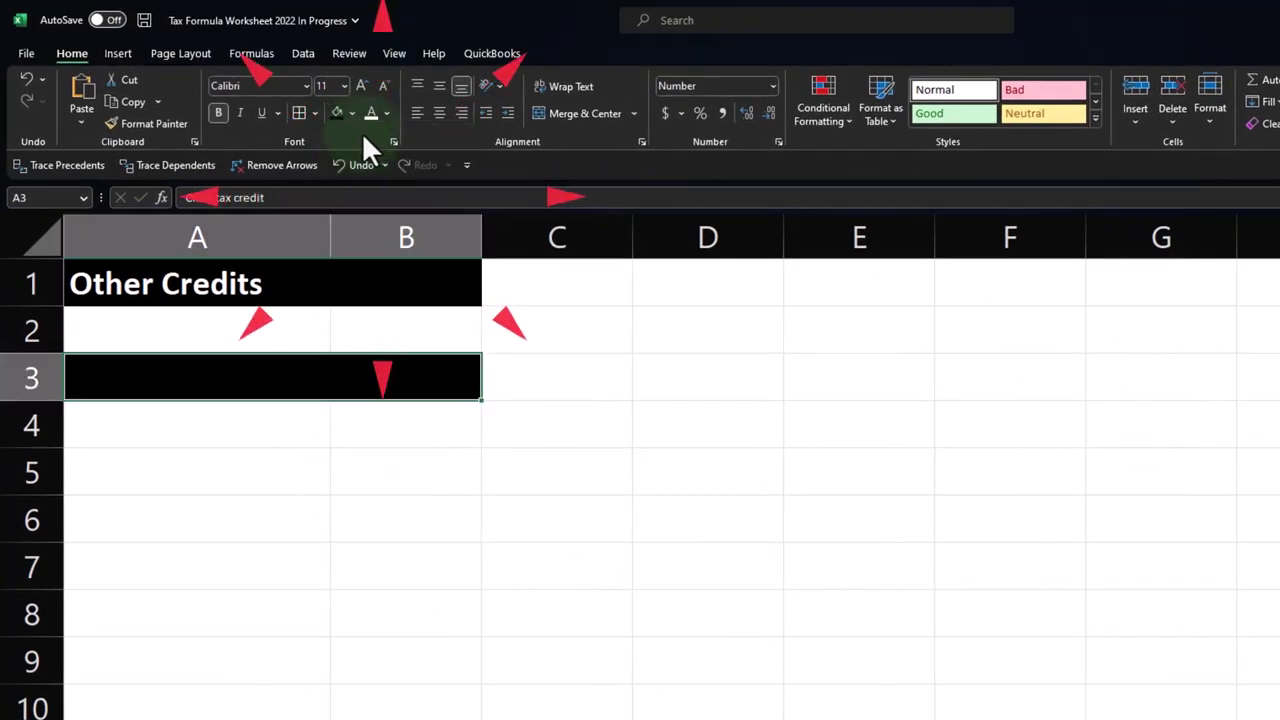
pyautogui.moveTo(160, 421); pyautogui.dragTo(420, 613)
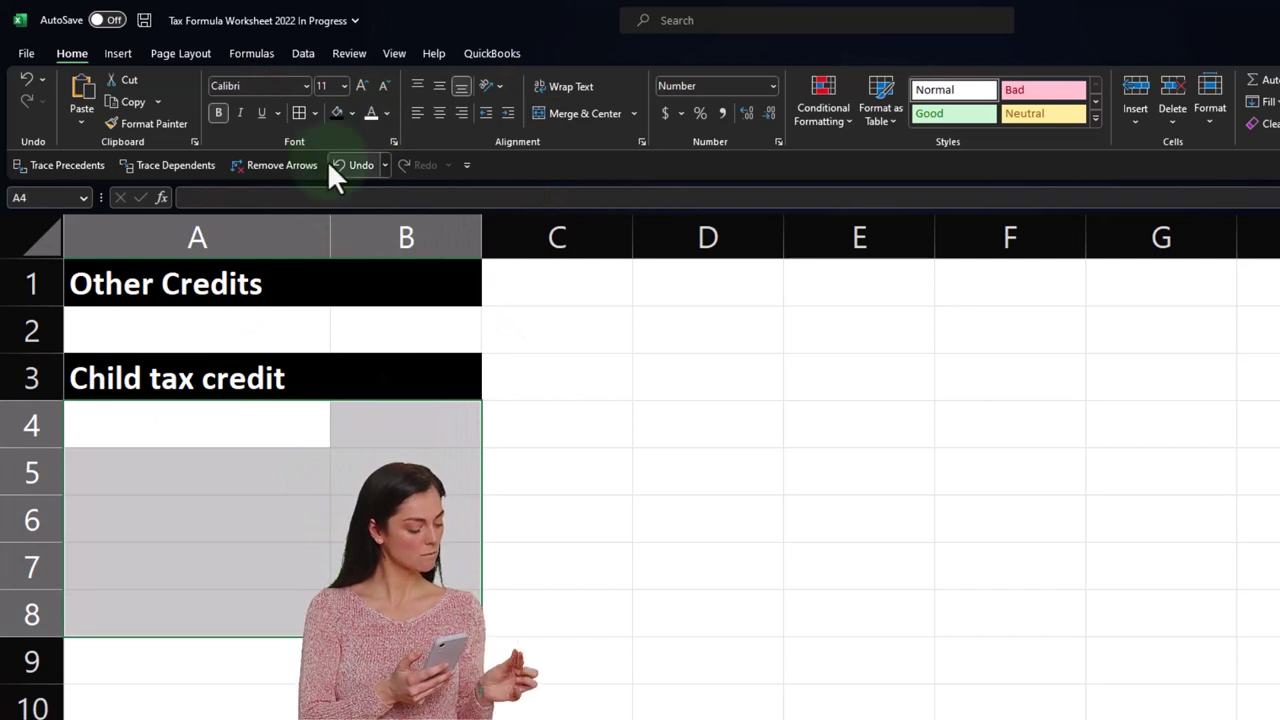
pyautogui.click(351, 112)
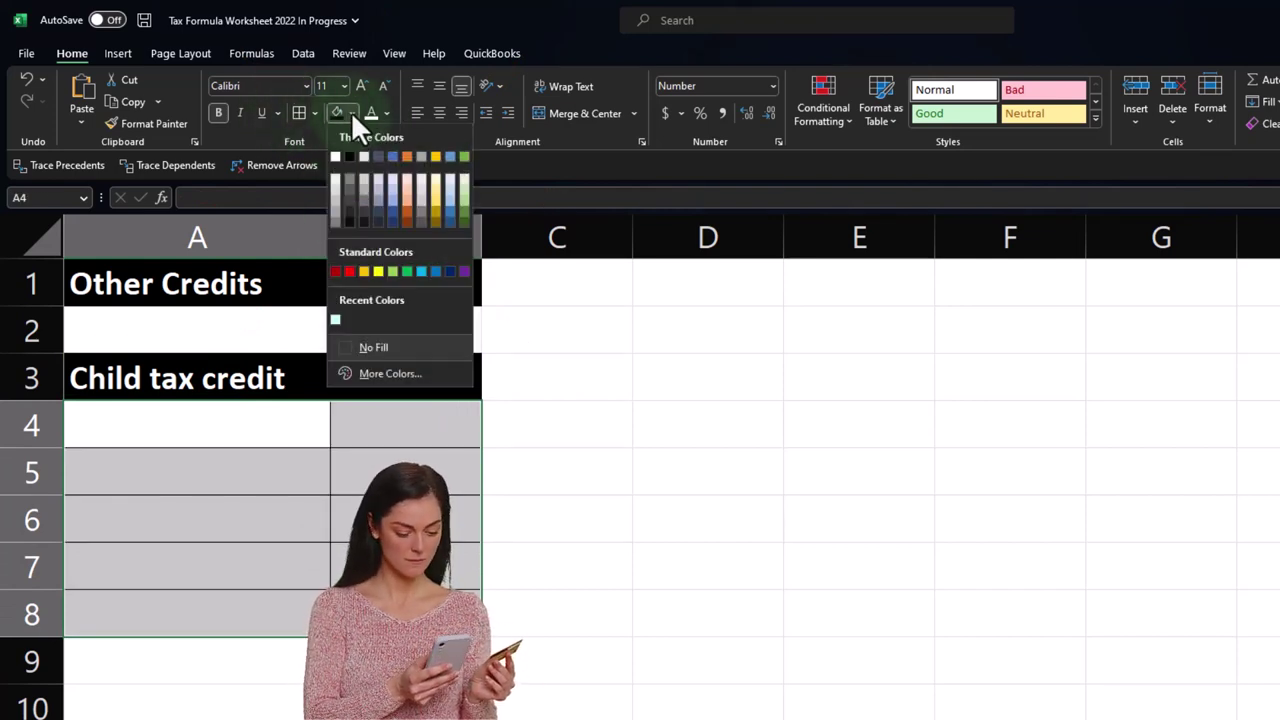
pyautogui.click(335, 318)
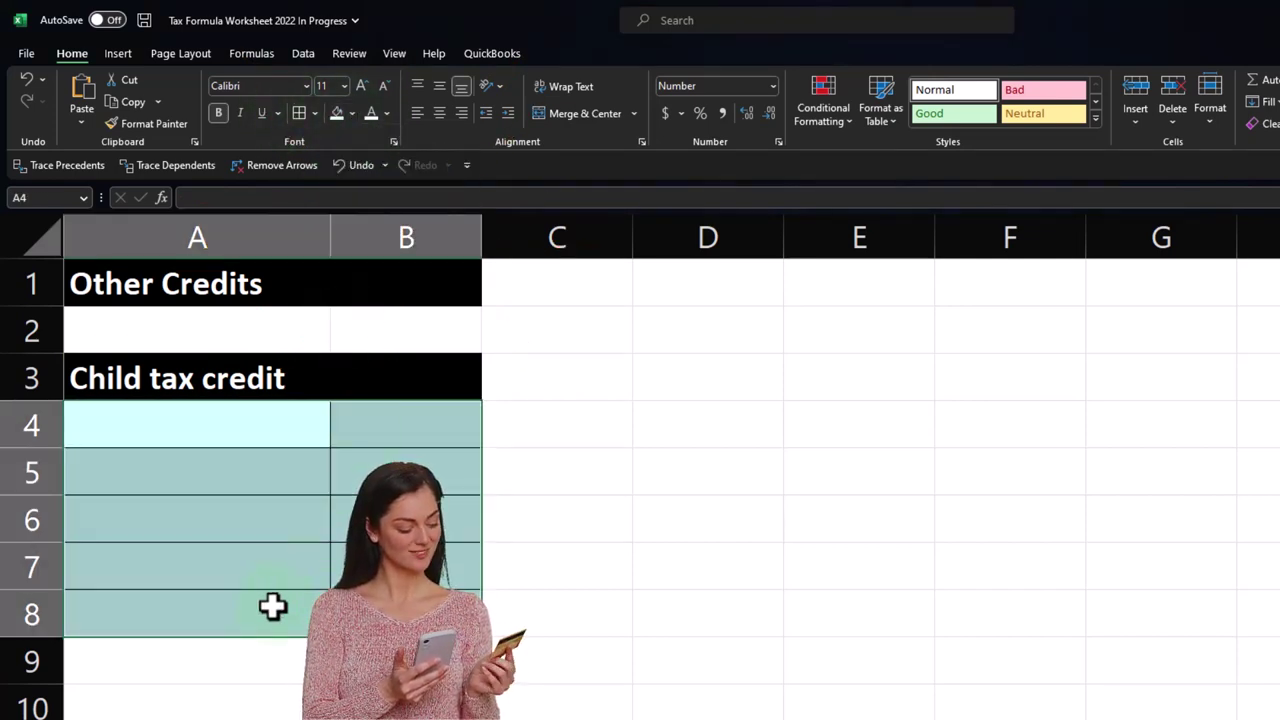
# Step: Add an indented 'Total child tax credit' label in A9
pyautogui.click(187, 652)
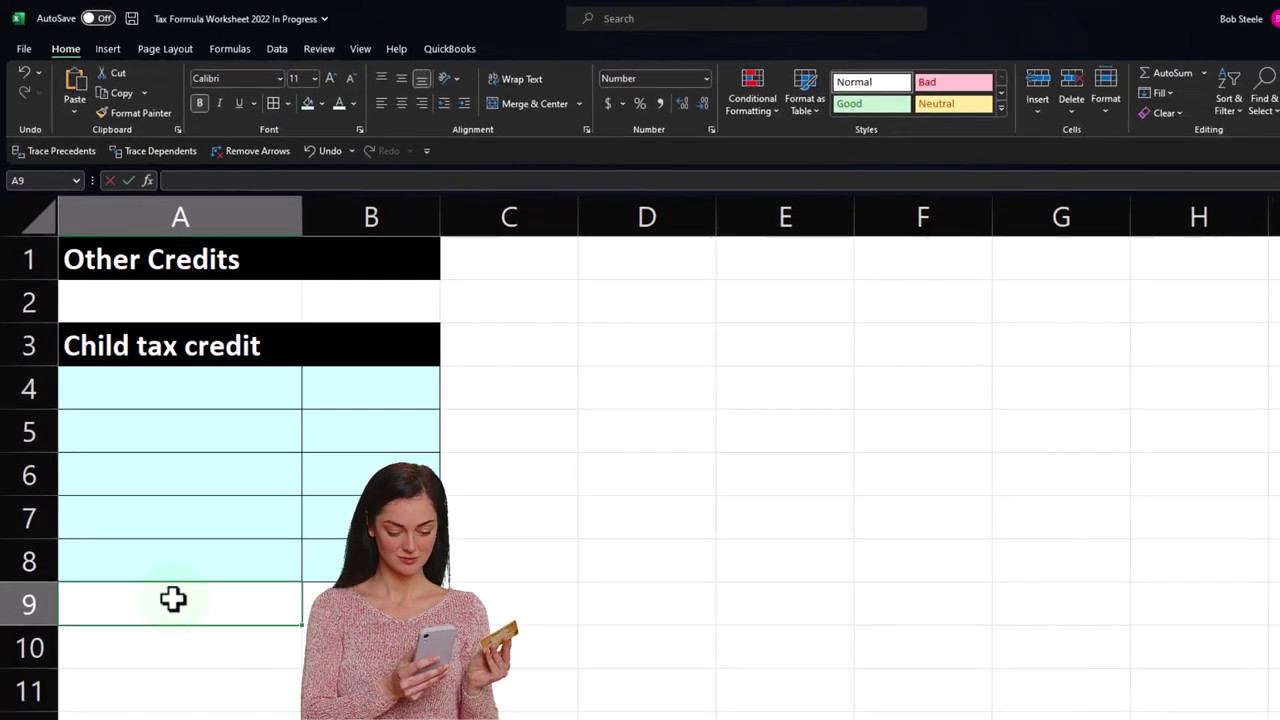
pyautogui.write('Total chil')
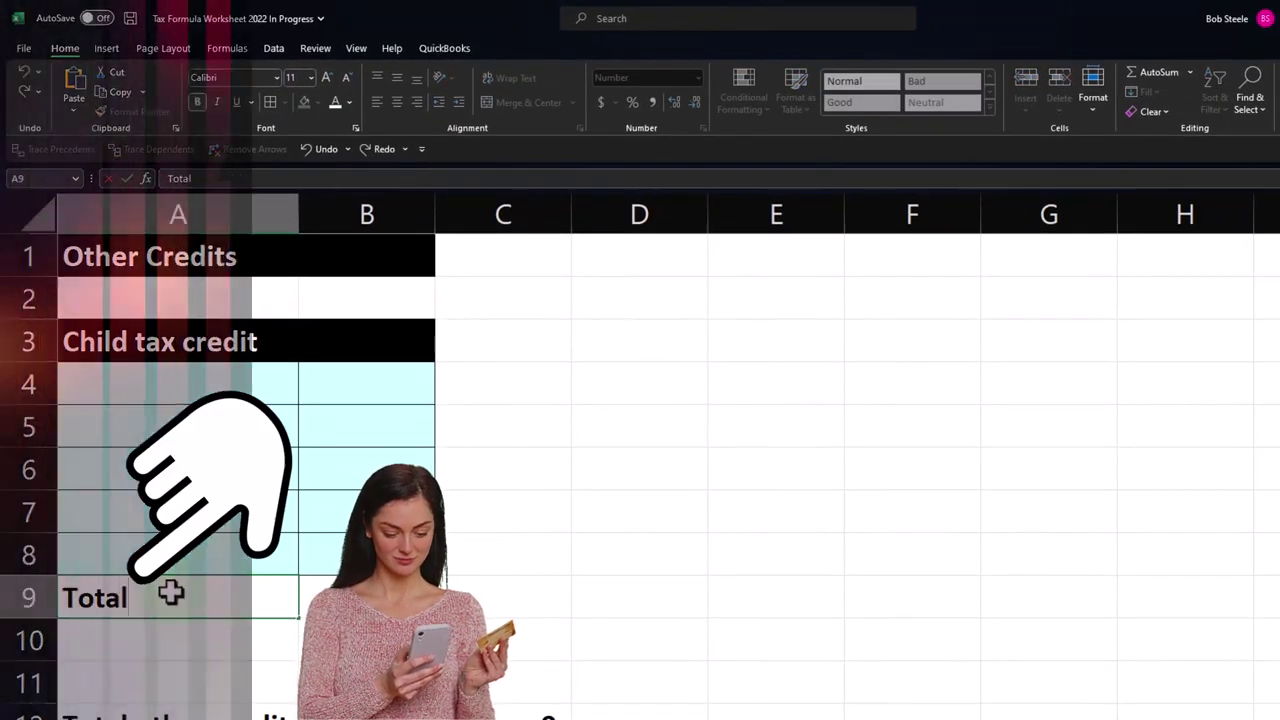
pyautogui.write('d tax credi')
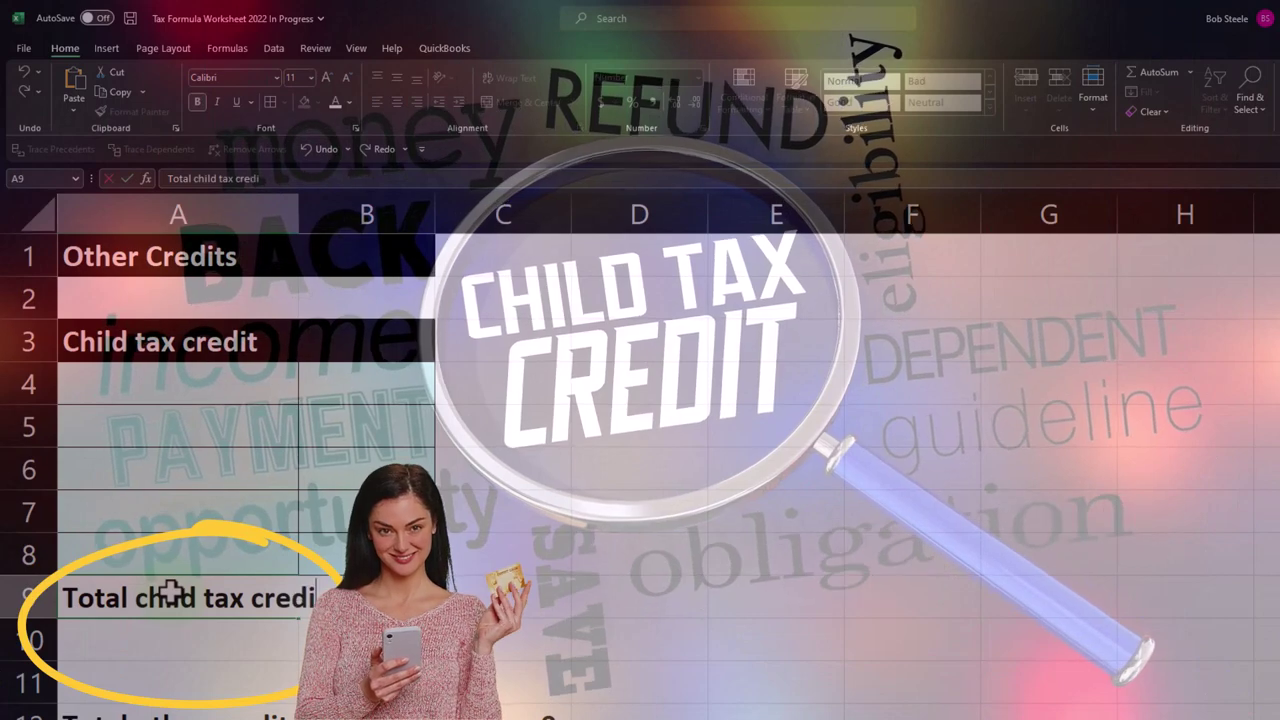
pyautogui.write('t')
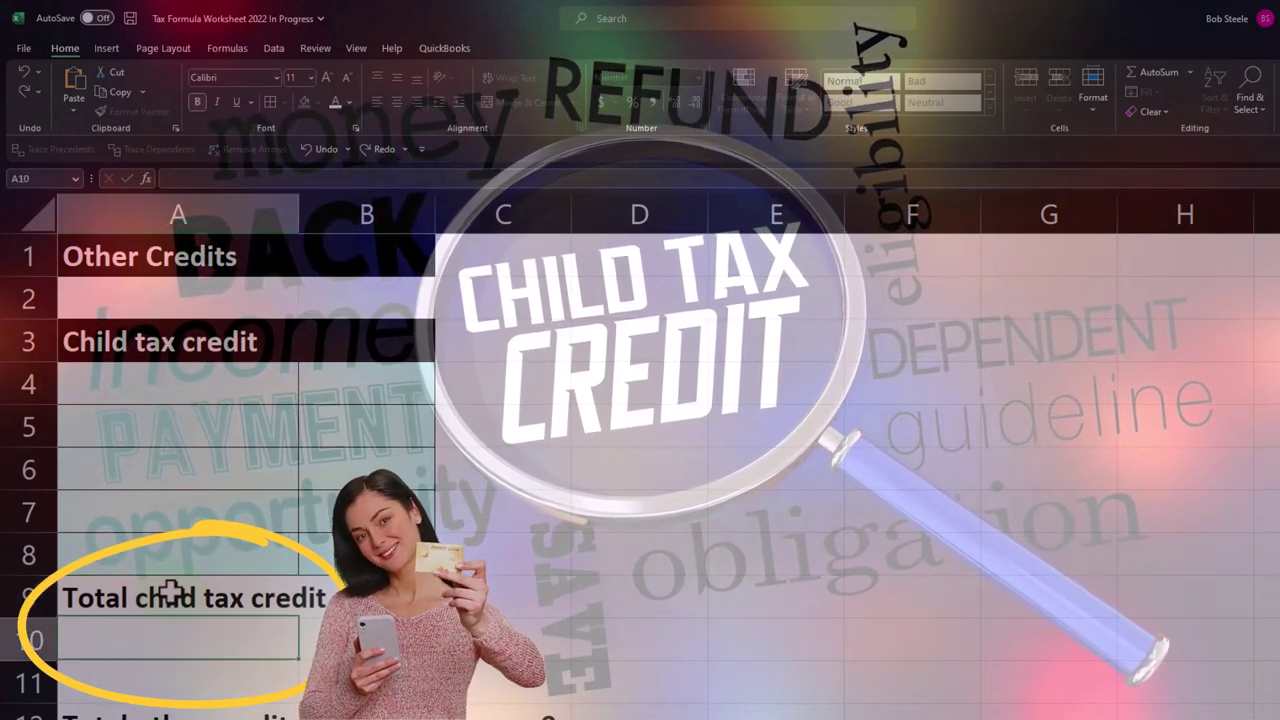
pyautogui.click(172, 594)
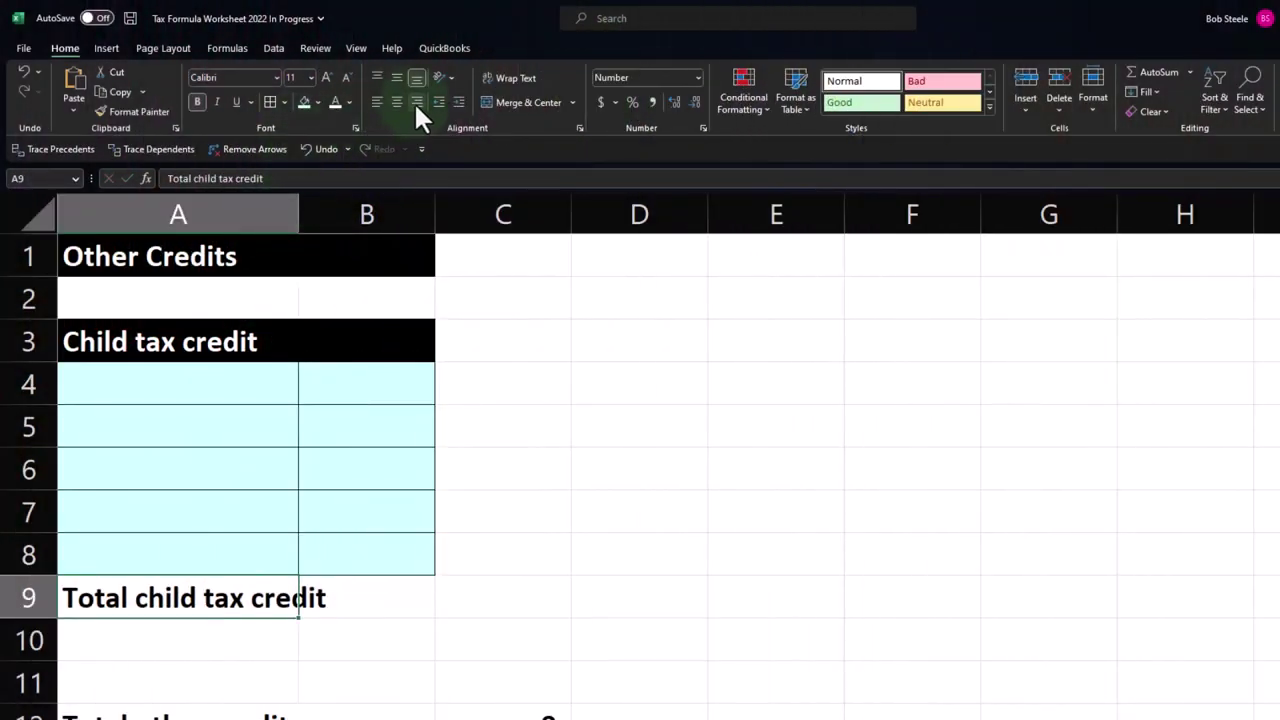
pyautogui.click(458, 101)
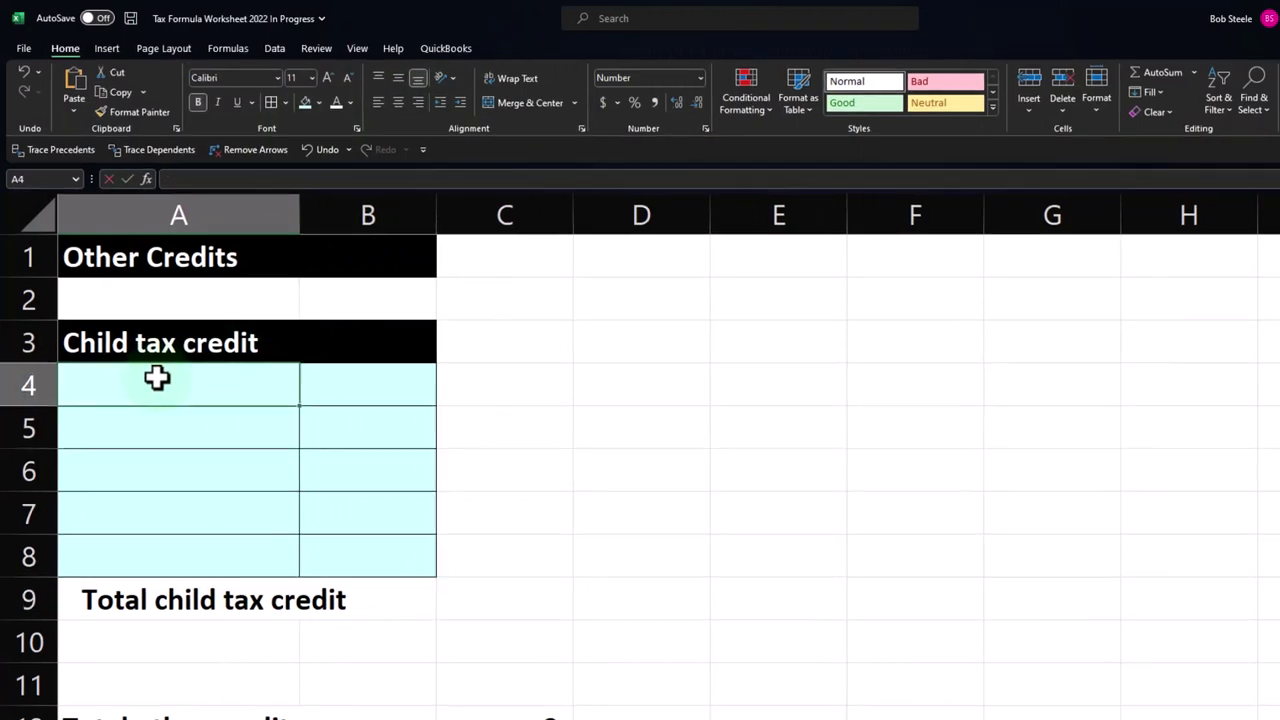
# Step: List Child 1 with a 2,000 credit on the Other Credits sheet
pyautogui.write('Child ')
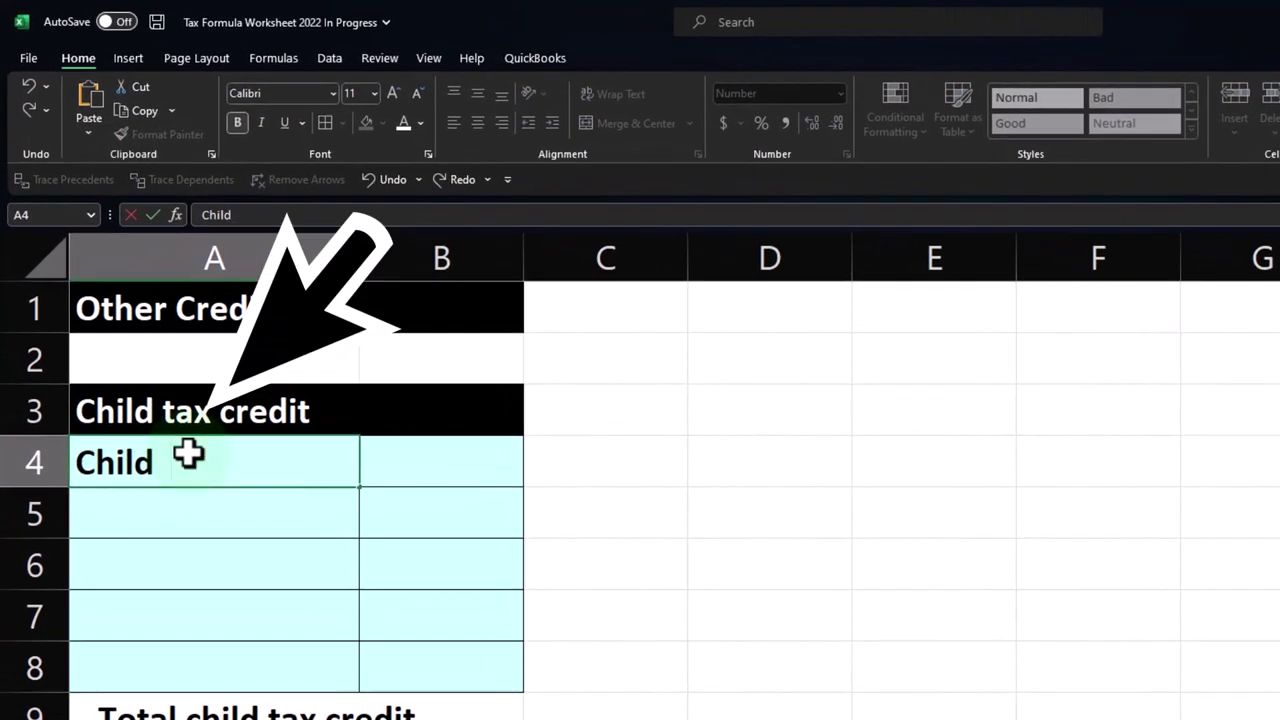
pyautogui.write('1')
pyautogui.press('Tab')
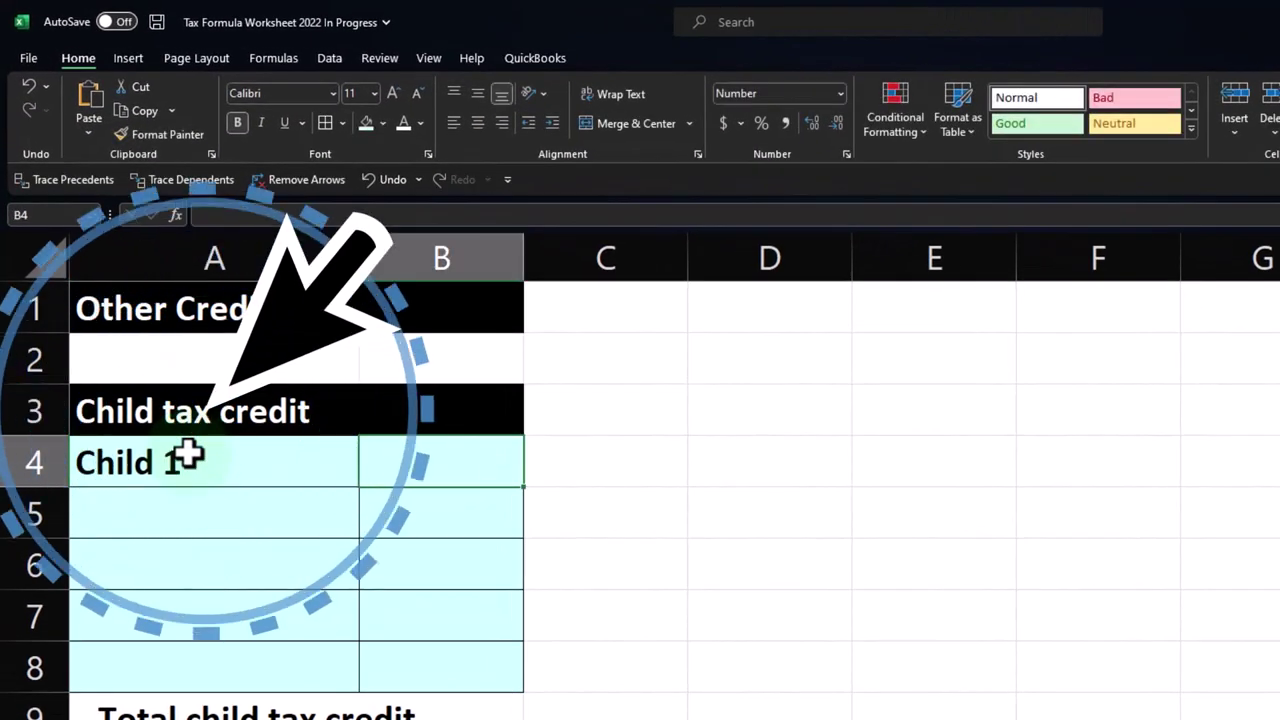
pyautogui.write('2,000')
pyautogui.press('Return')
# Step: Total the child tax credit in C9 with =SUM(B4:B8), giving 2,000
pyautogui.press('Right')
pyautogui.press('Down')
pyautogui.press('Down')
pyautogui.press('Down')
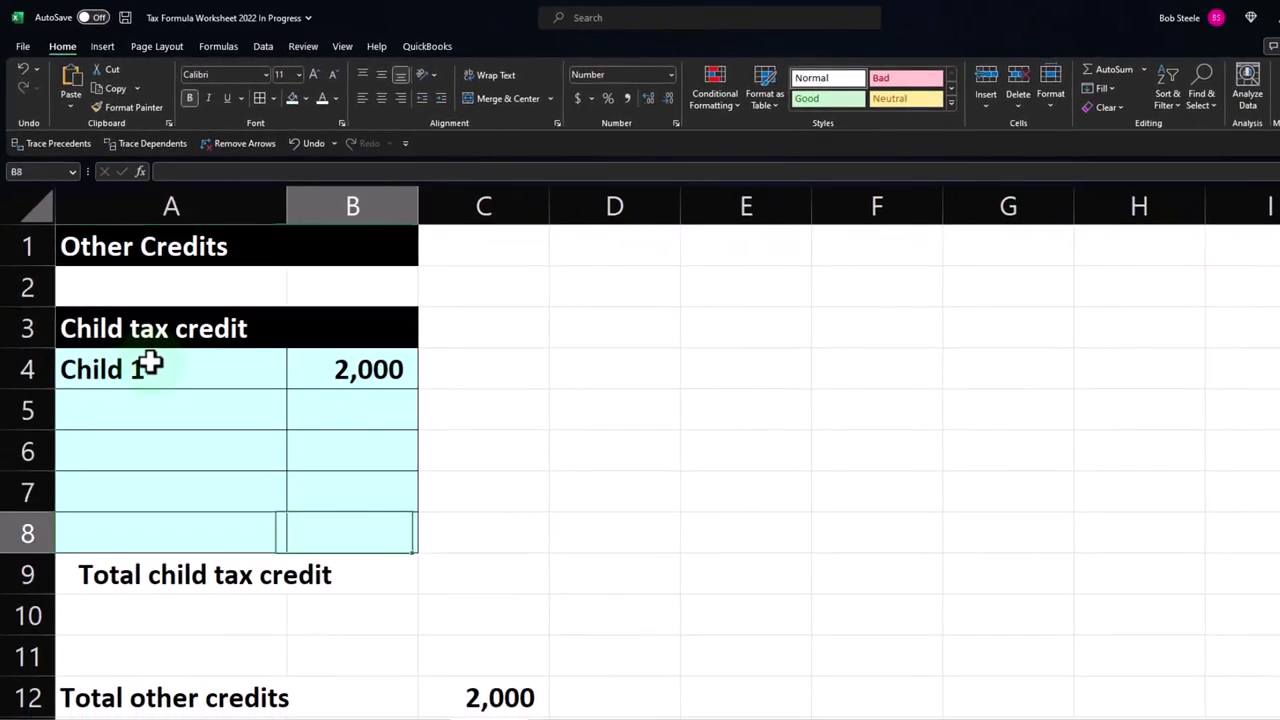
pyautogui.press('Right')
pyautogui.press('Down')
pyautogui.write('=su')
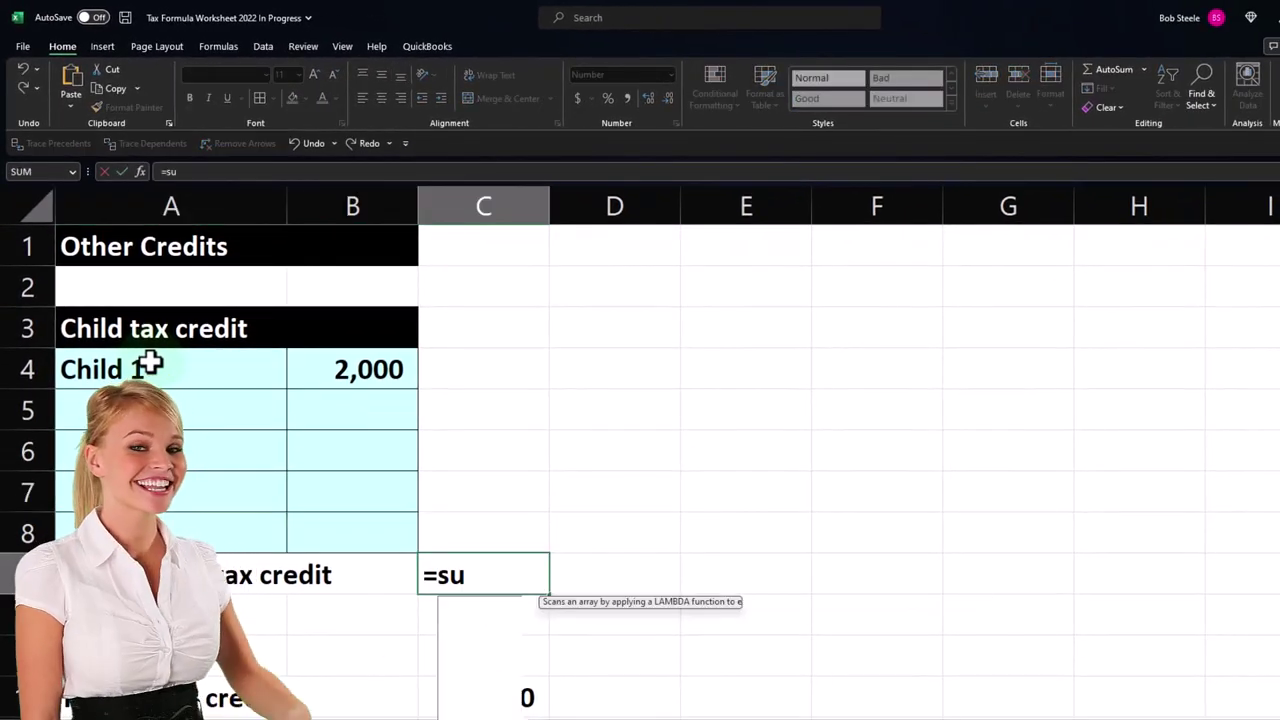
pyautogui.write('m(')
pyautogui.press('Left')
pyautogui.press('Up')
pyautogui.hotkey('shift', 'Up')
pyautogui.hotkey('shift', 'Up')
pyautogui.hotkey('shift', 'Up')
pyautogui.hotkey('shift', 'Up')
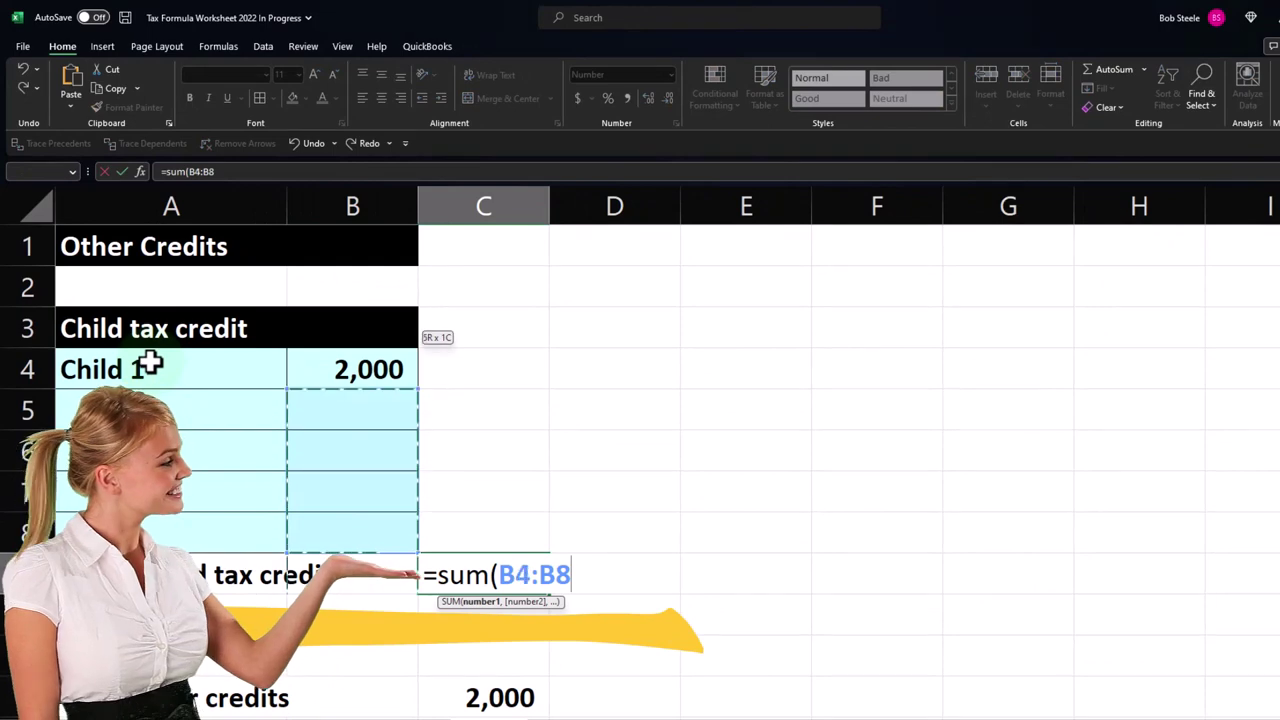
pyautogui.press('Return')
# Step: Sum column C into Total other credits in C12 with =SUM(C3:C11), giving 2,000
pyautogui.press('Down')
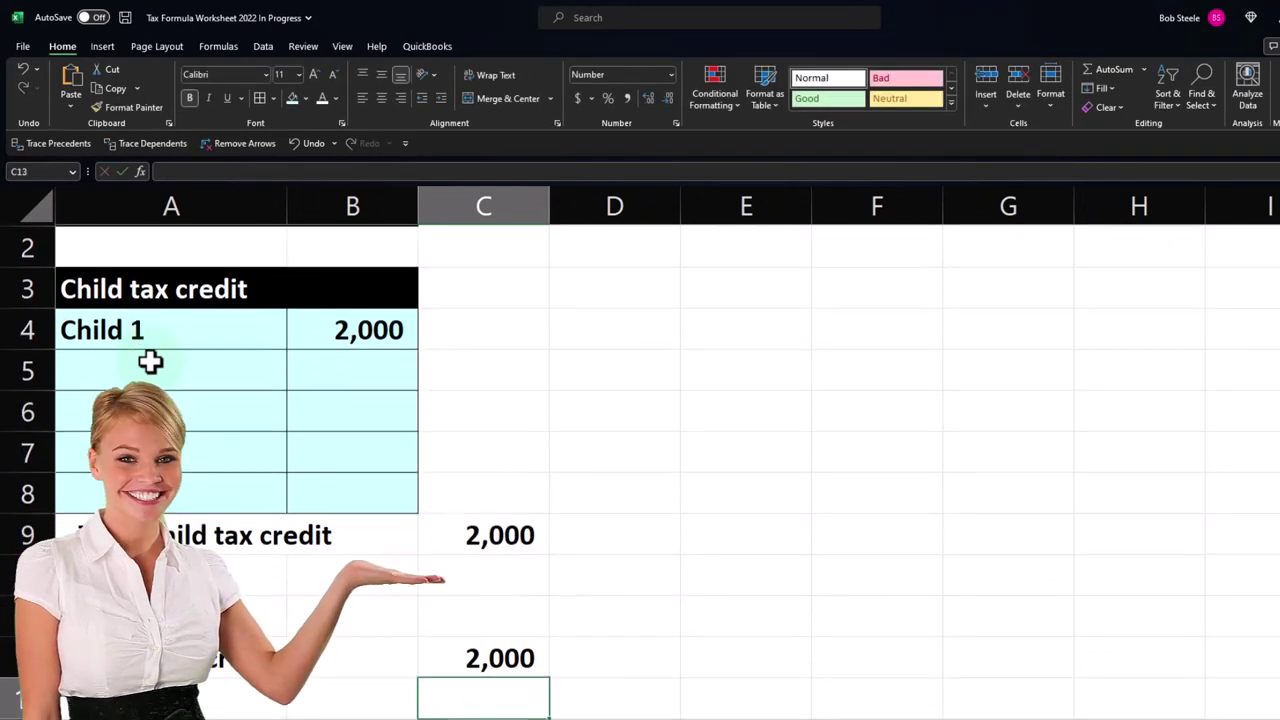
pyautogui.write('=sum(')
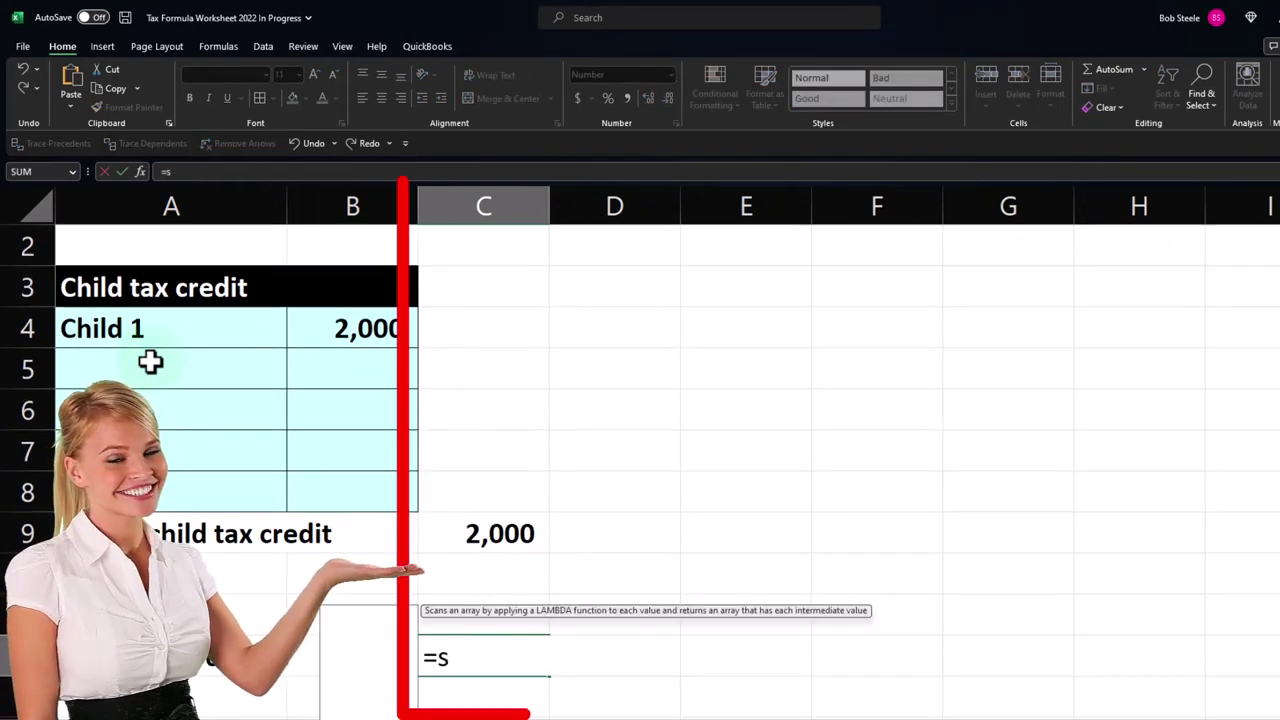
pyautogui.hotkey('shift', 'Up')
pyautogui.hotkey('shift', 'Up')
pyautogui.hotkey('shift', 'Up')
pyautogui.hotkey('shift', 'Up')
pyautogui.hotkey('shift', 'Up')
pyautogui.hotkey('shift', 'Up')
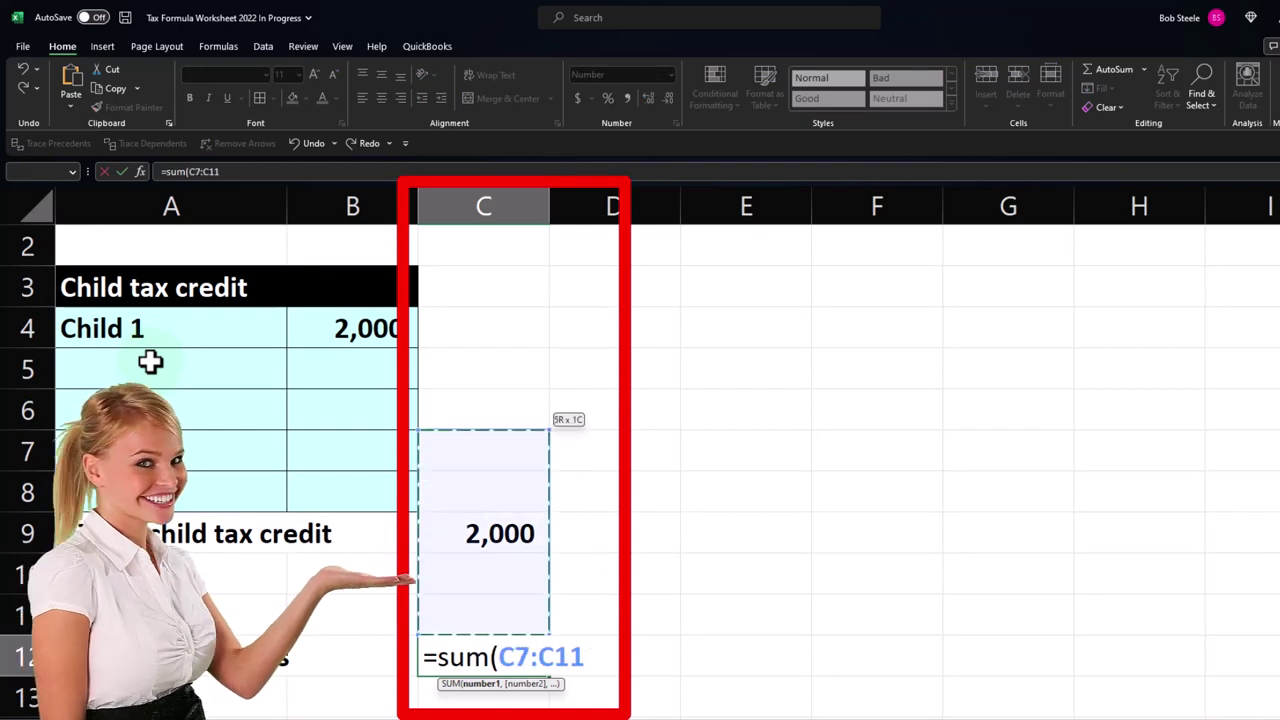
pyautogui.press('Return')
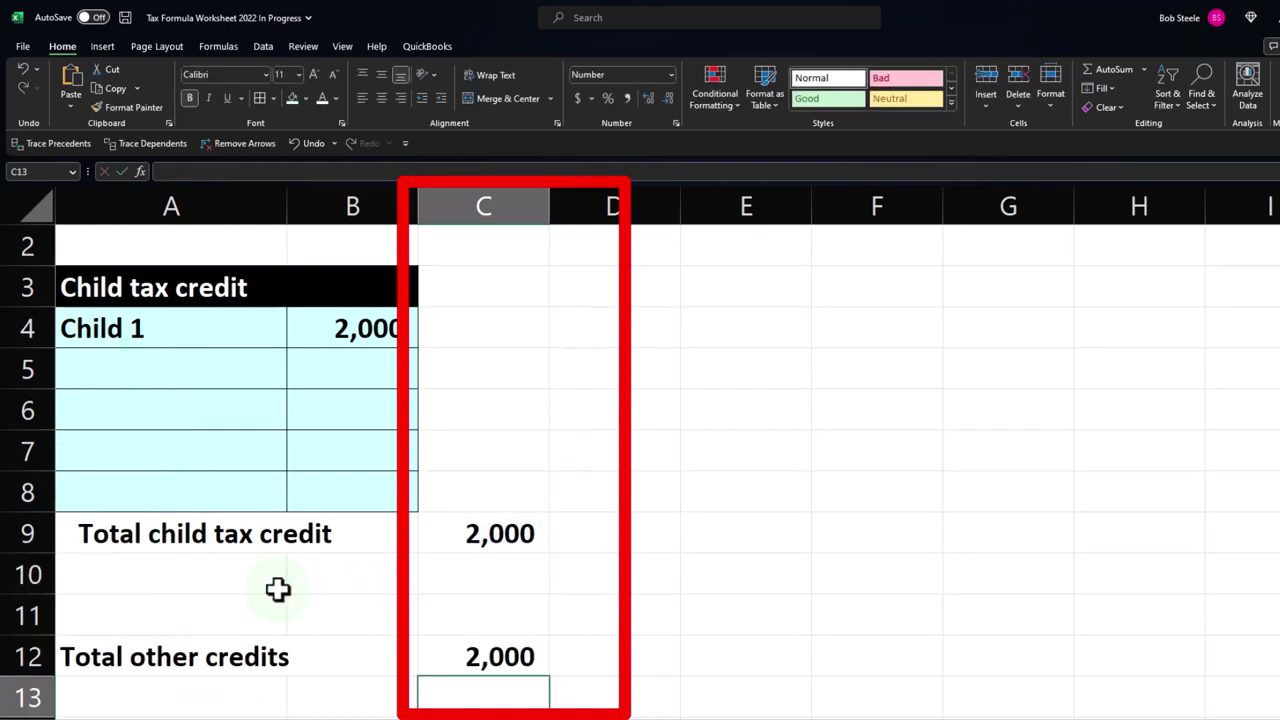
pyautogui.click(469, 645)
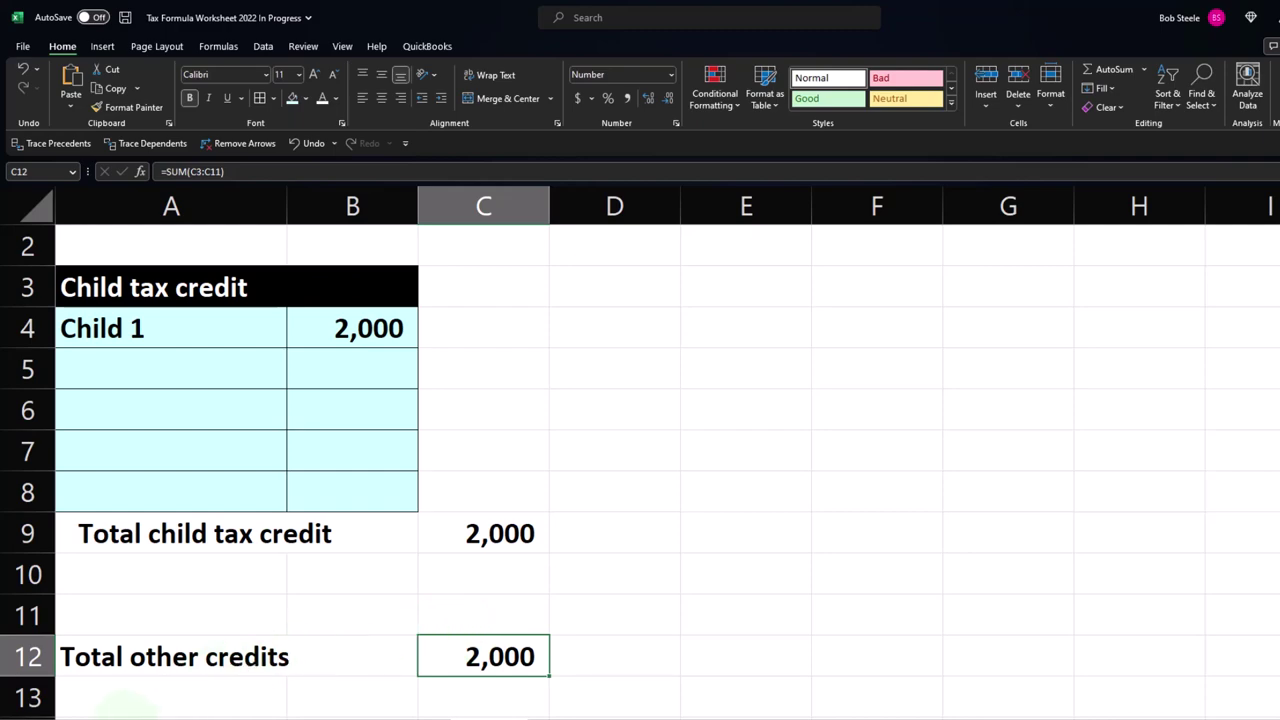
pyautogui.hotkey('ctrl', 'pageup')
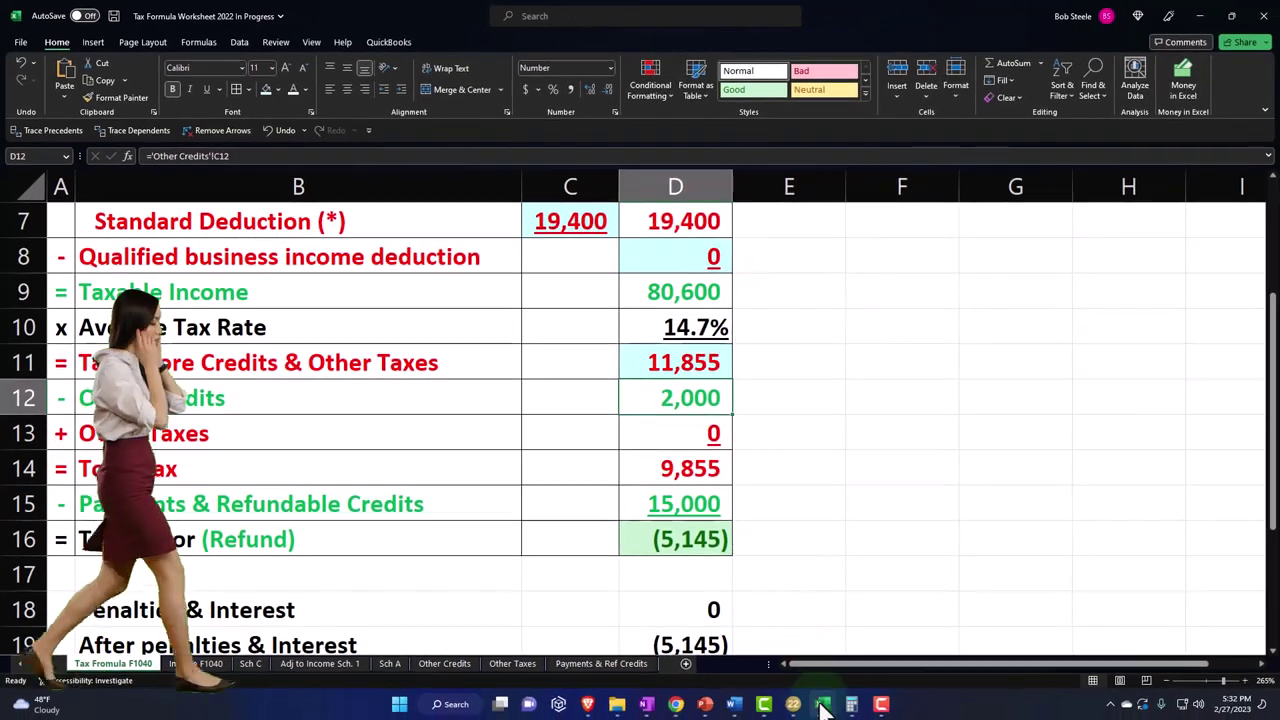
# Step: Move from the Excel worksheet to the Lacerte return's Form 1040 page 2
pyautogui.click(822, 704)
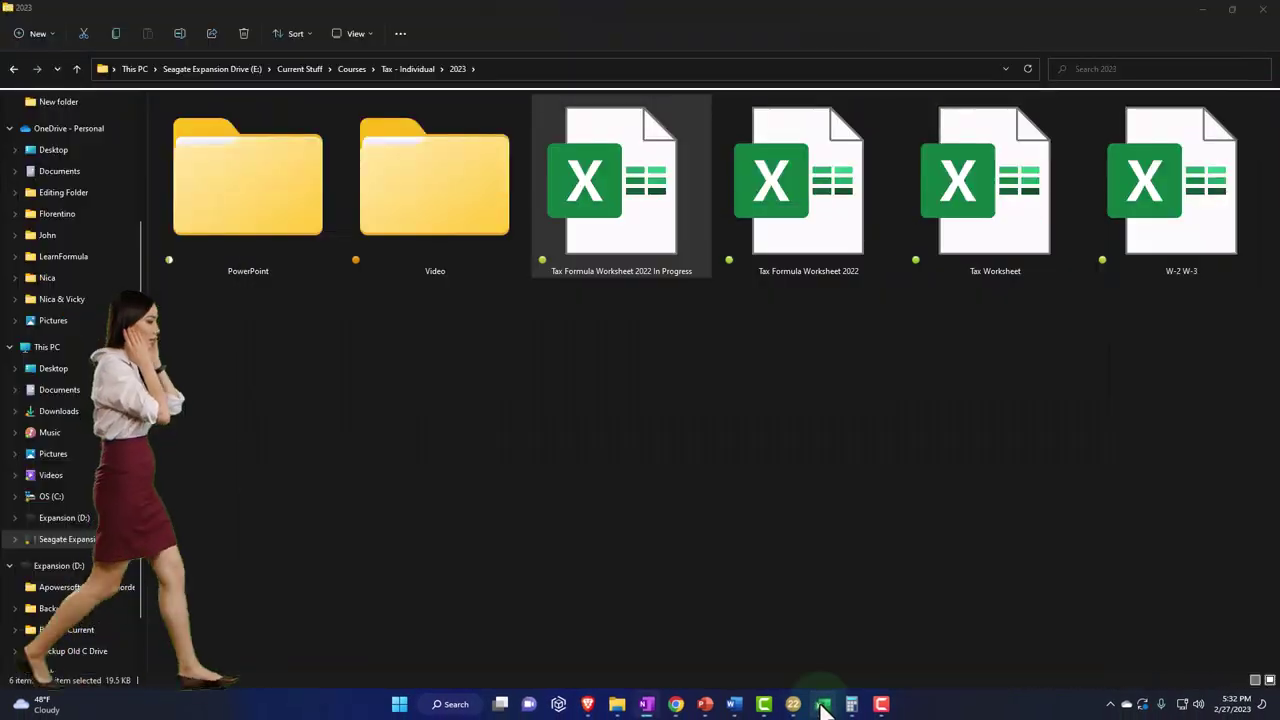
pyautogui.click(823, 705)
pyautogui.click(793, 704)
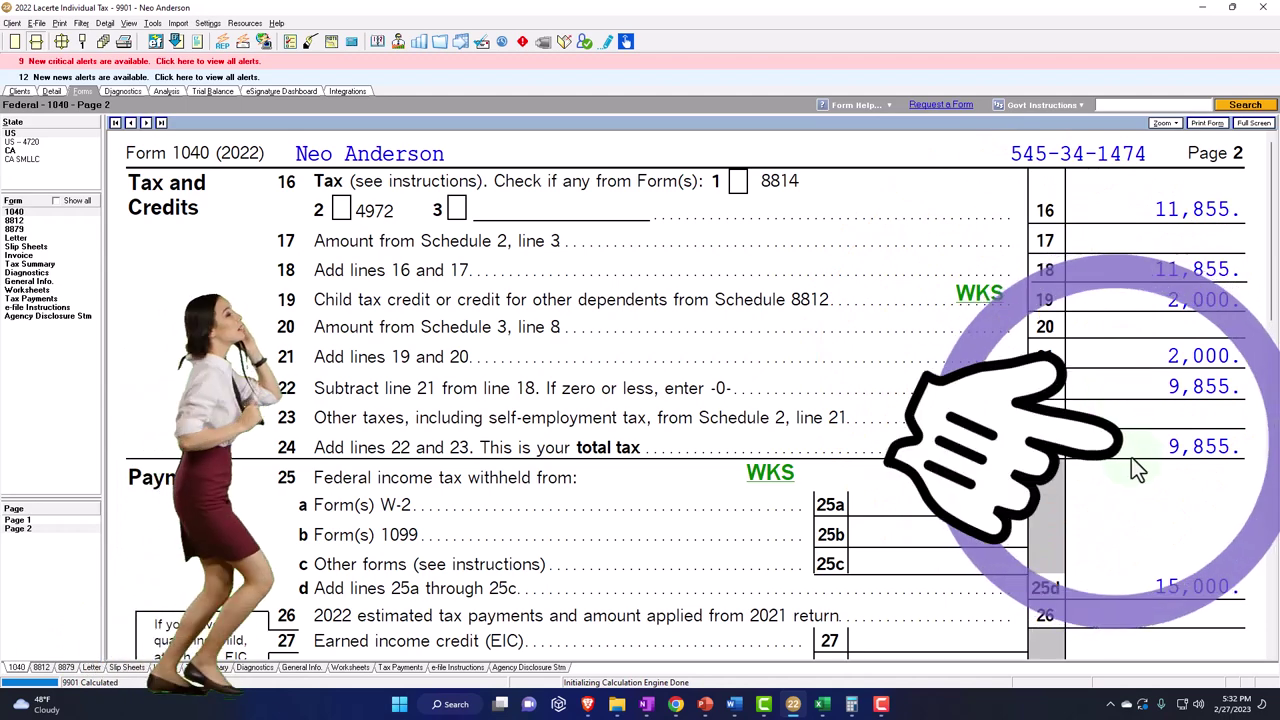
pyautogui.click(826, 704)
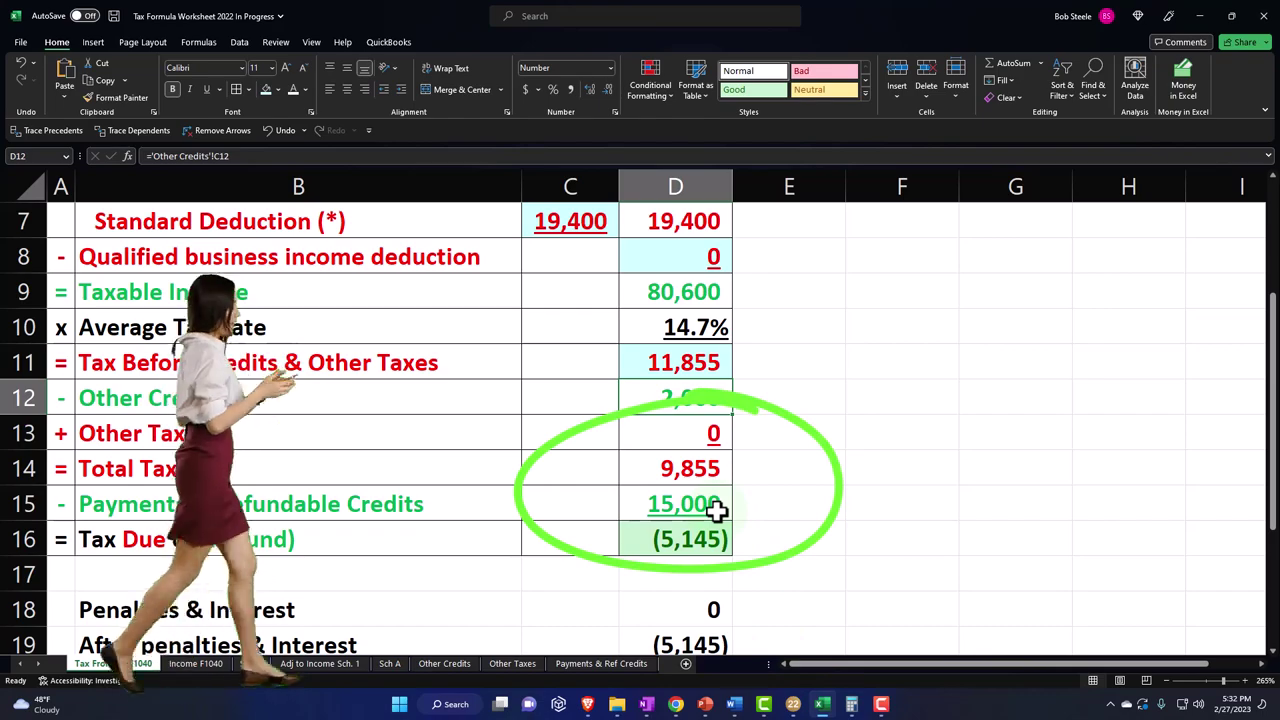
pyautogui.click(793, 704)
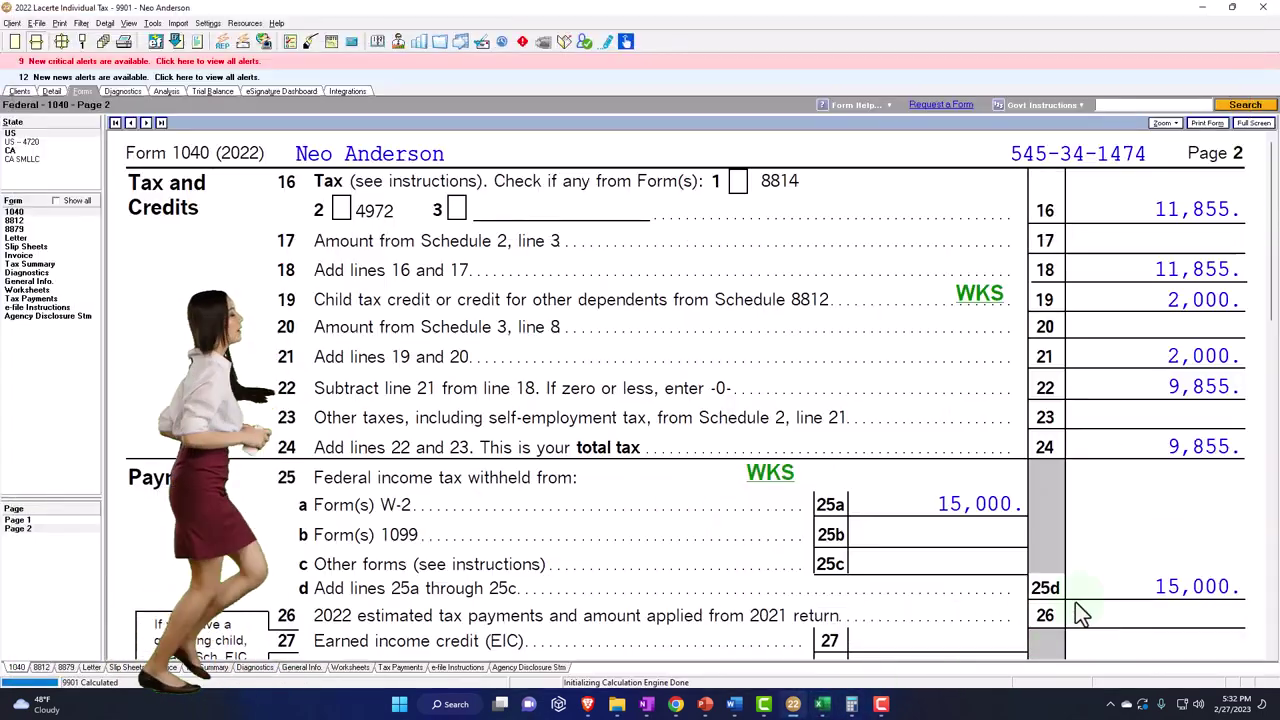
pyautogui.scroll(-5, 1150, 487)
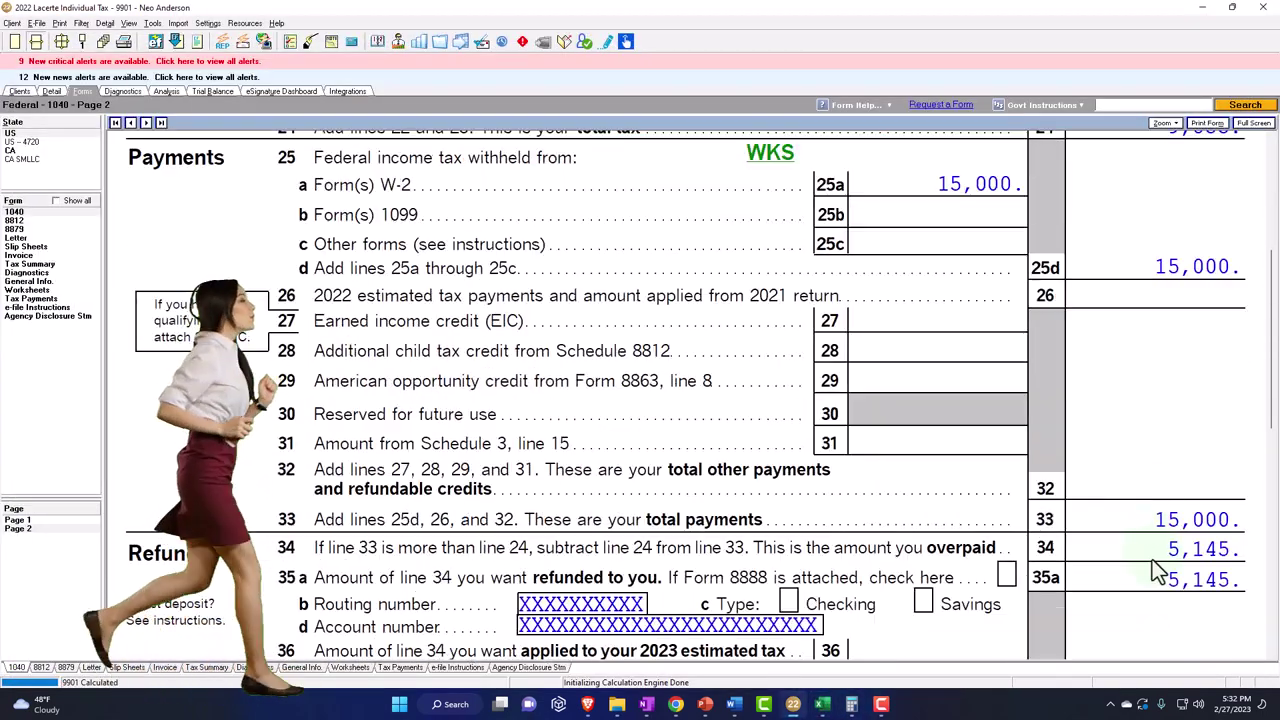
pyautogui.scroll(-3, 1157, 570)
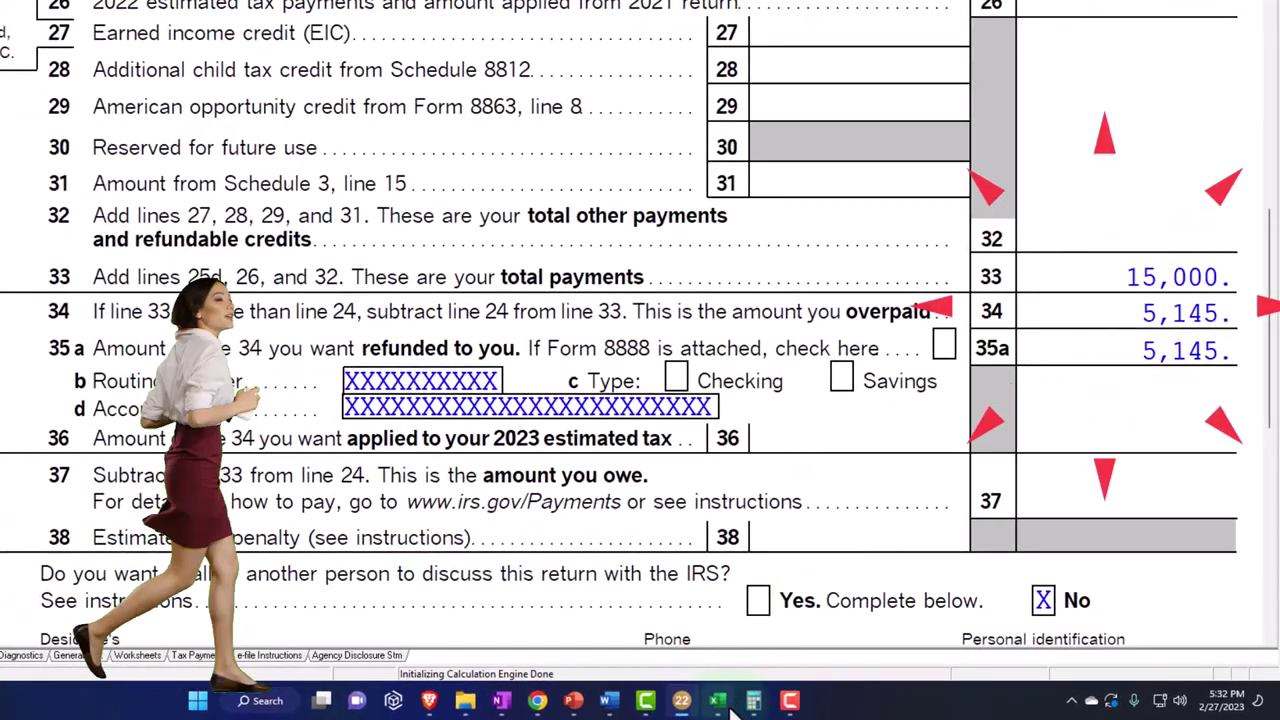
pyautogui.click(717, 700)
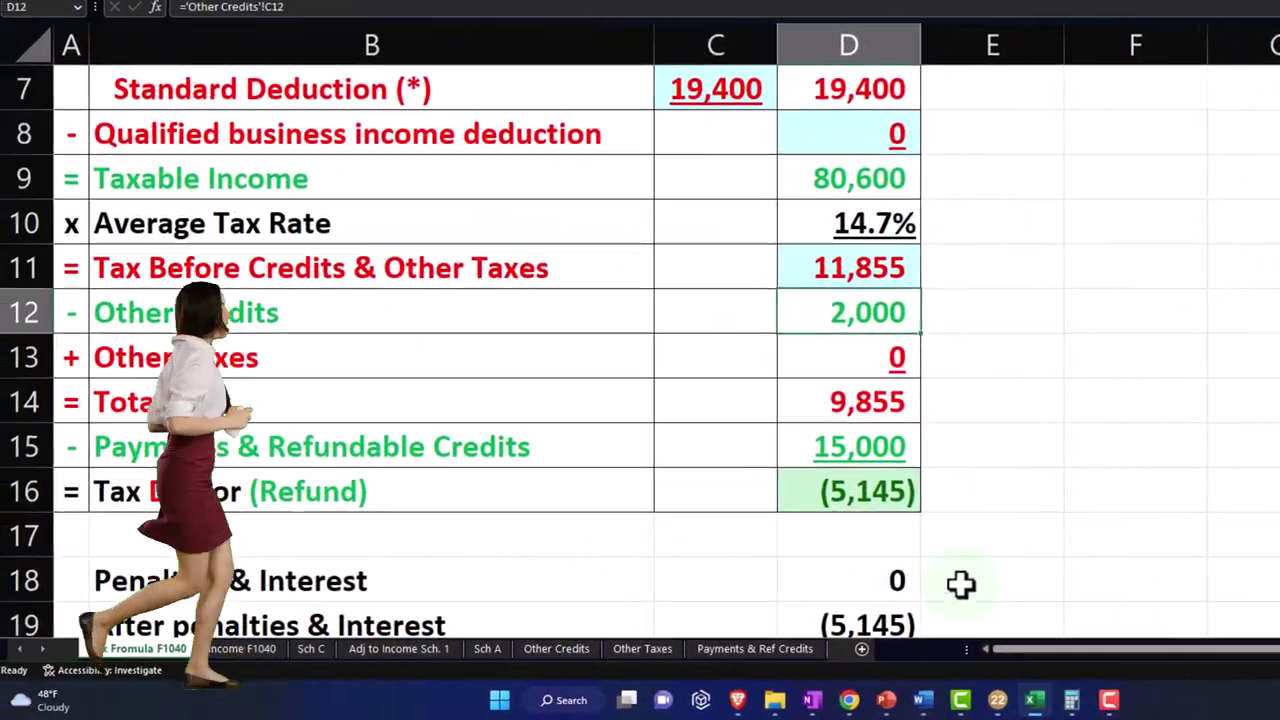
pyautogui.click(902, 491)
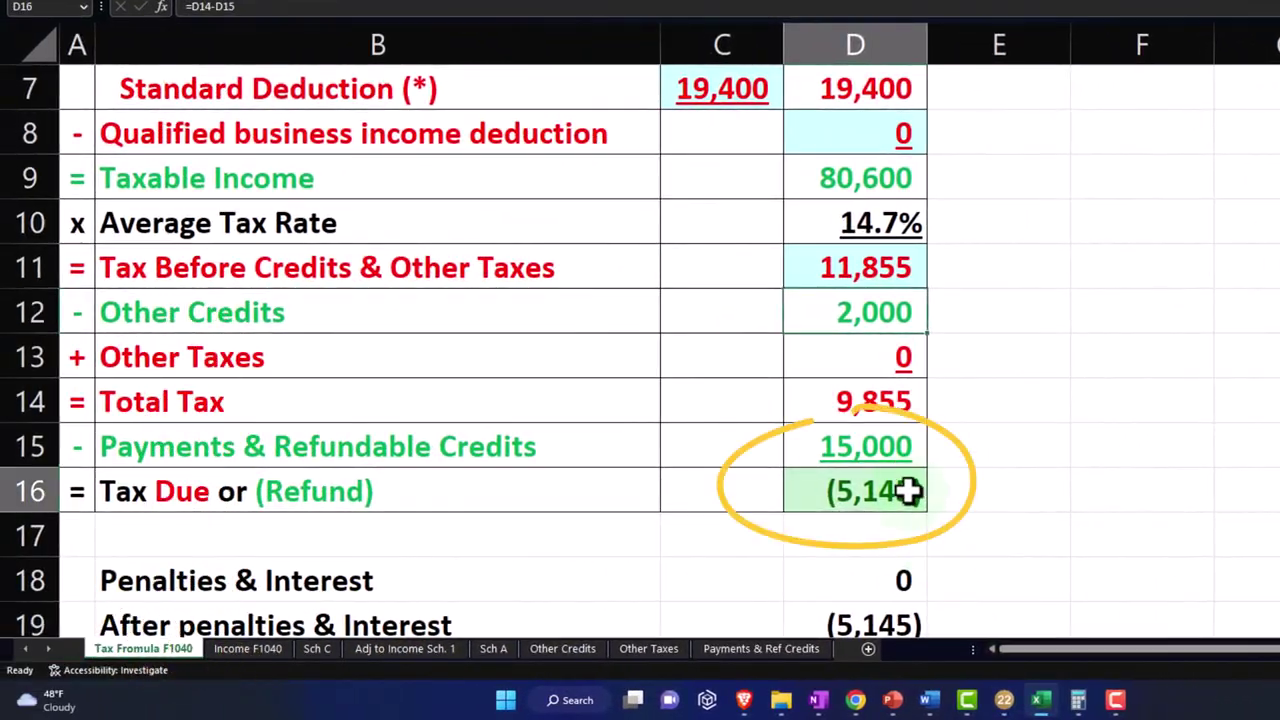
pyautogui.click(1043, 703)
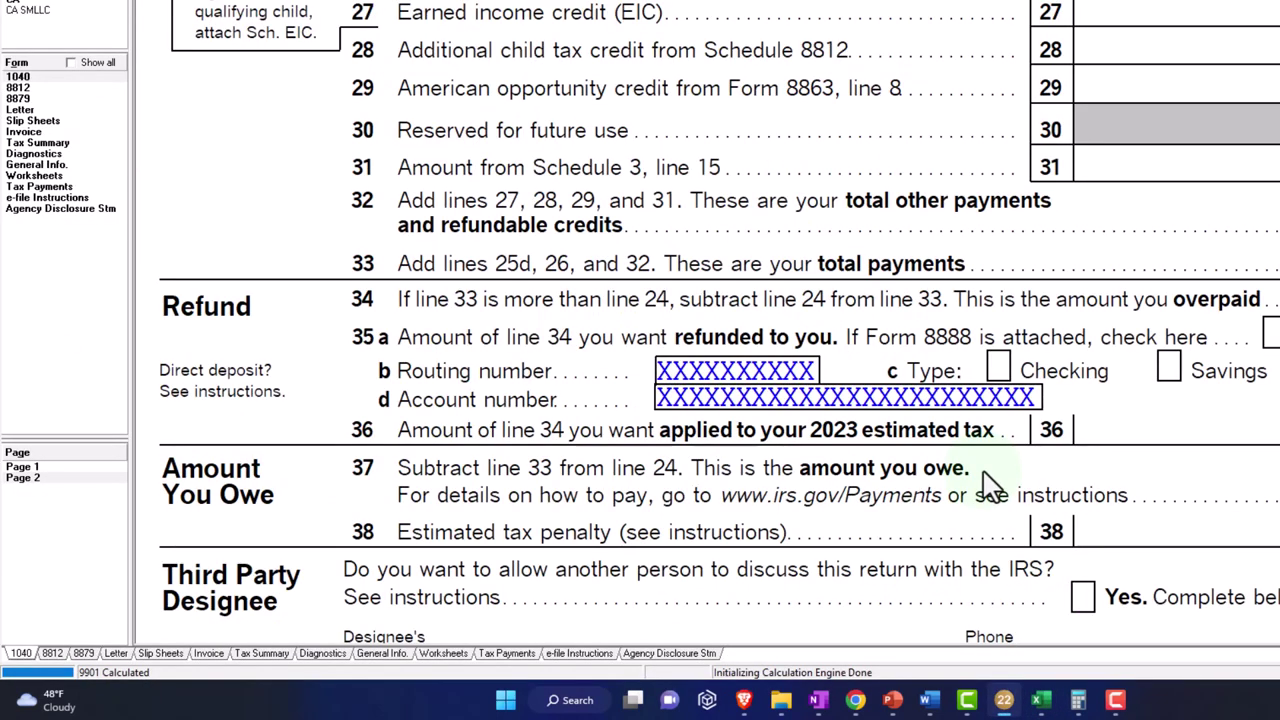
pyautogui.scroll(6, 990, 487)
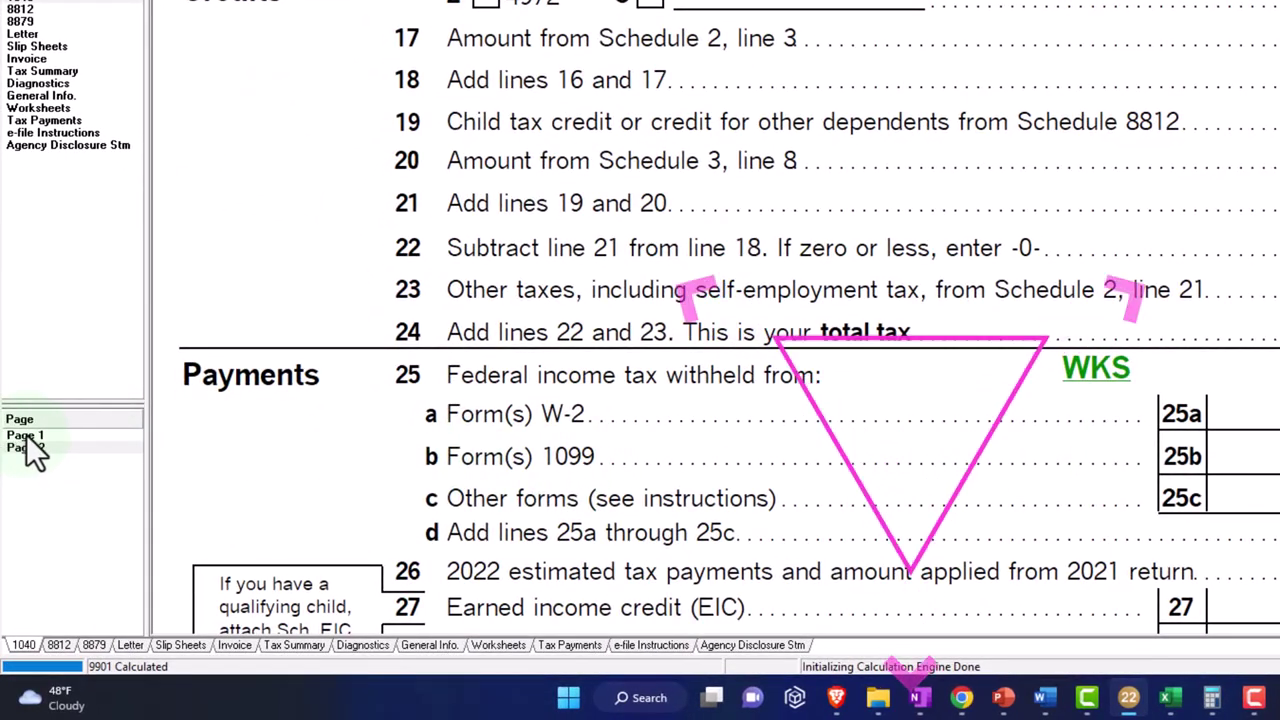
pyautogui.click(25, 436)
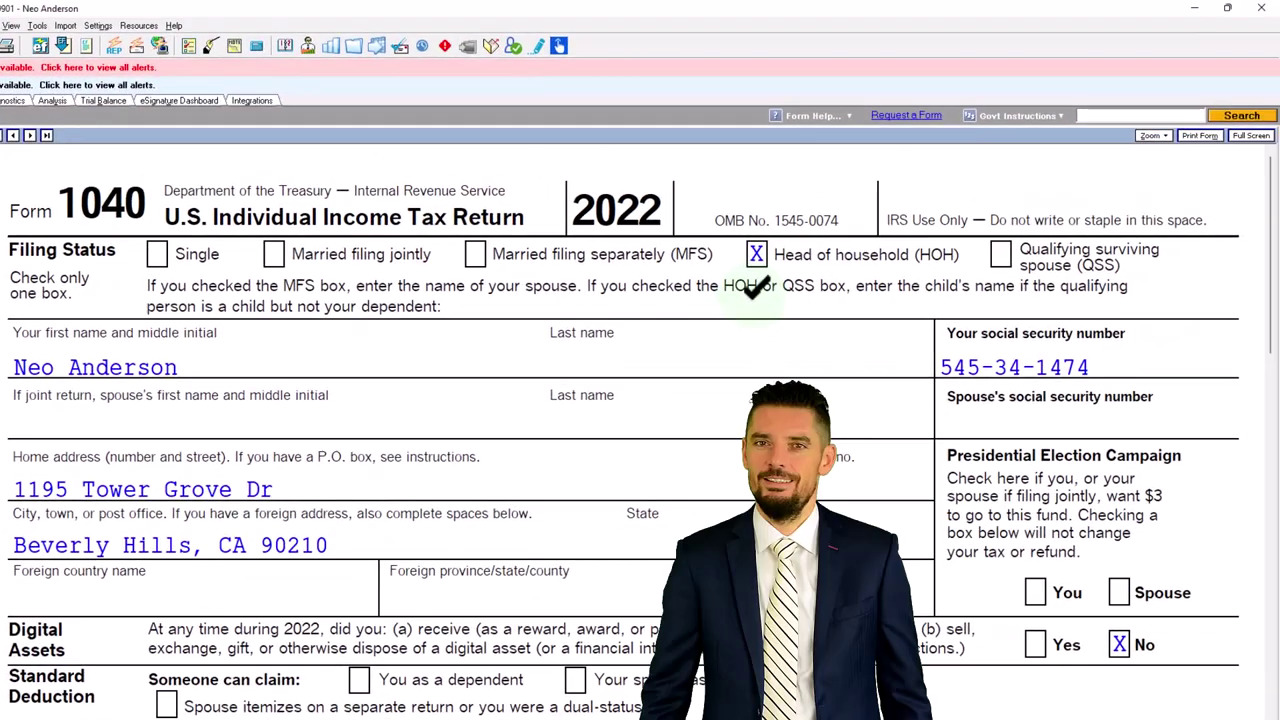
pyautogui.scroll(-3, 465, 490)
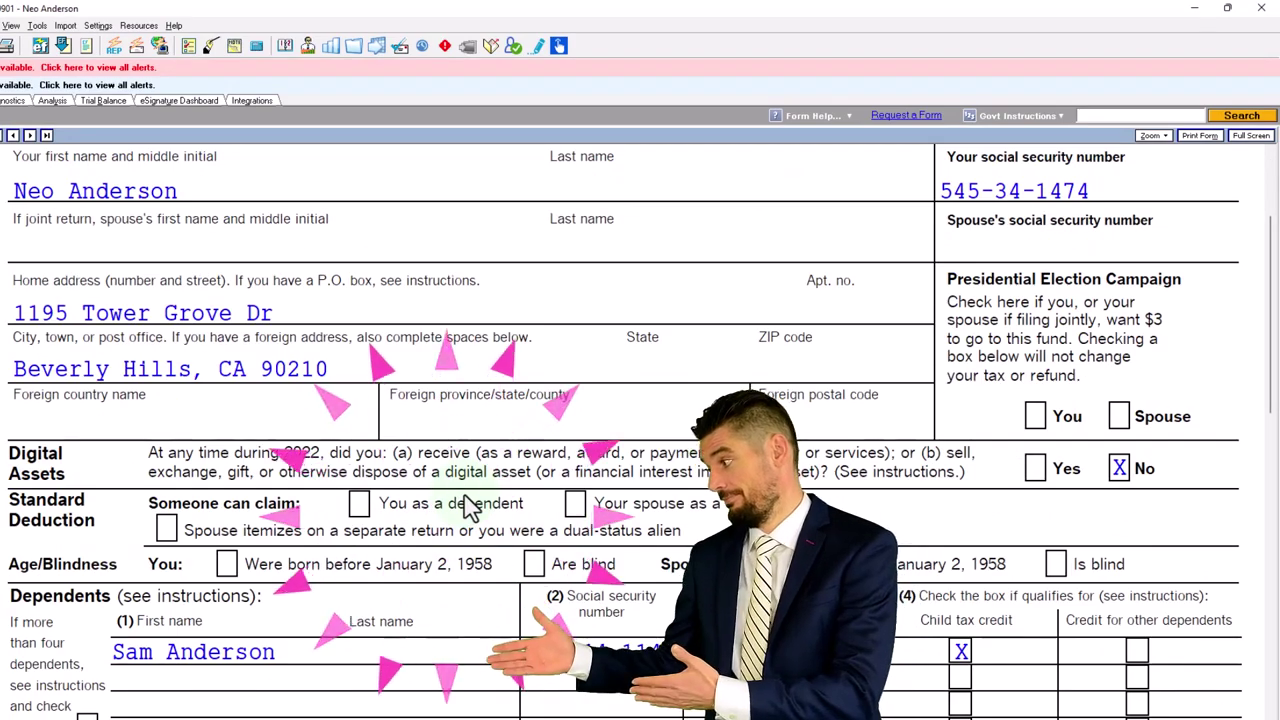
pyautogui.scroll(-2, 470, 508)
pyautogui.scroll(-9, 470, 508)
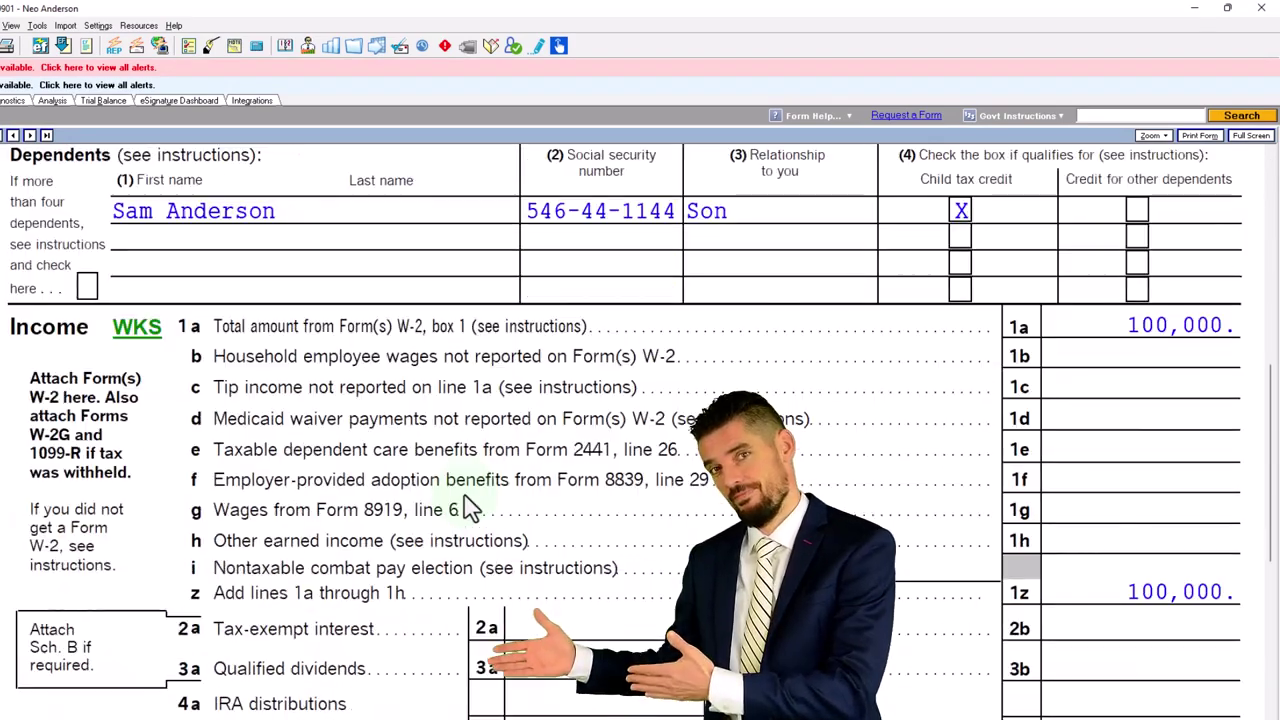
pyautogui.scroll(-4, 470, 508)
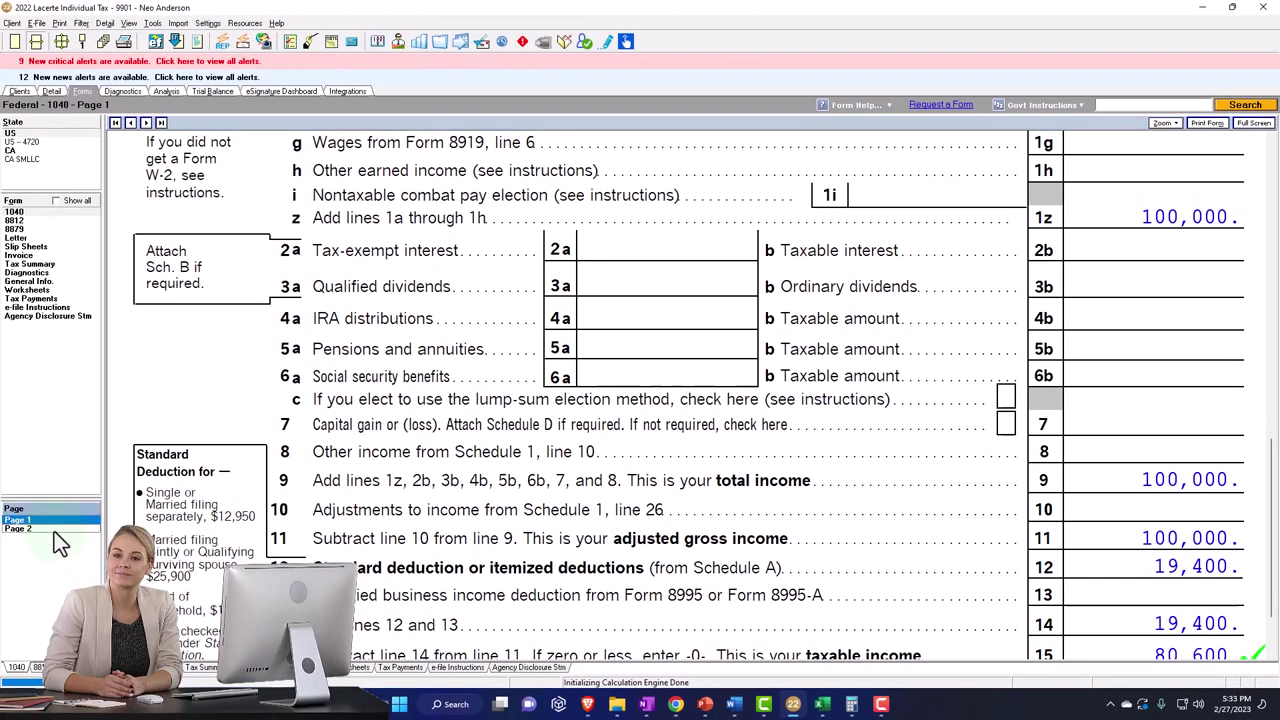
pyautogui.click(54, 529)
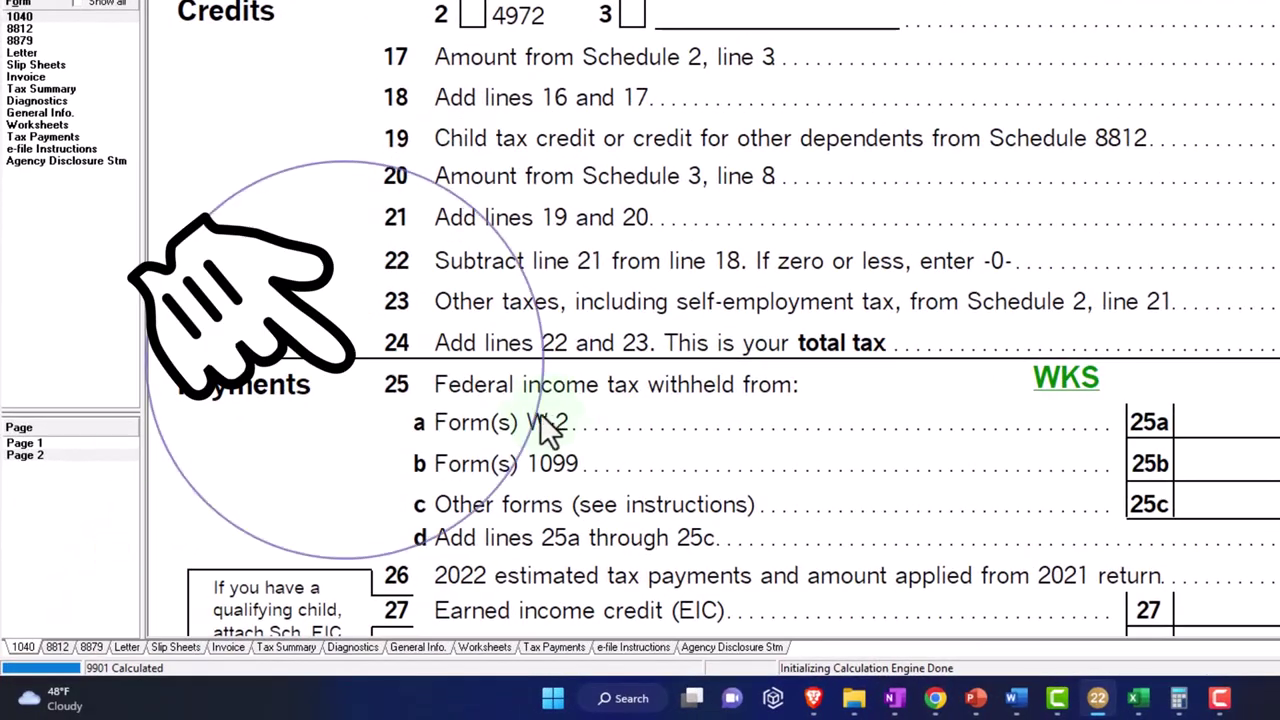
# Step: Add a daughter as a second dependent, then review page 1 down to taxable income
pyautogui.click(25, 443)
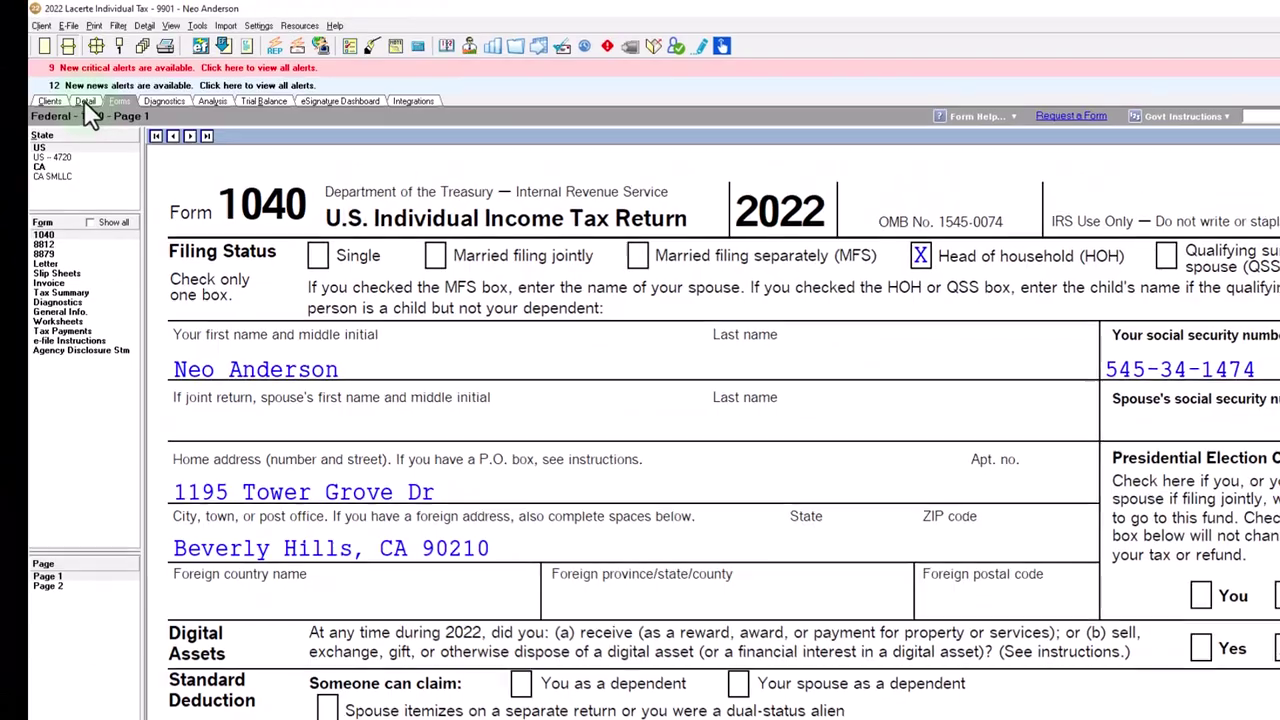
pyautogui.click(81, 33)
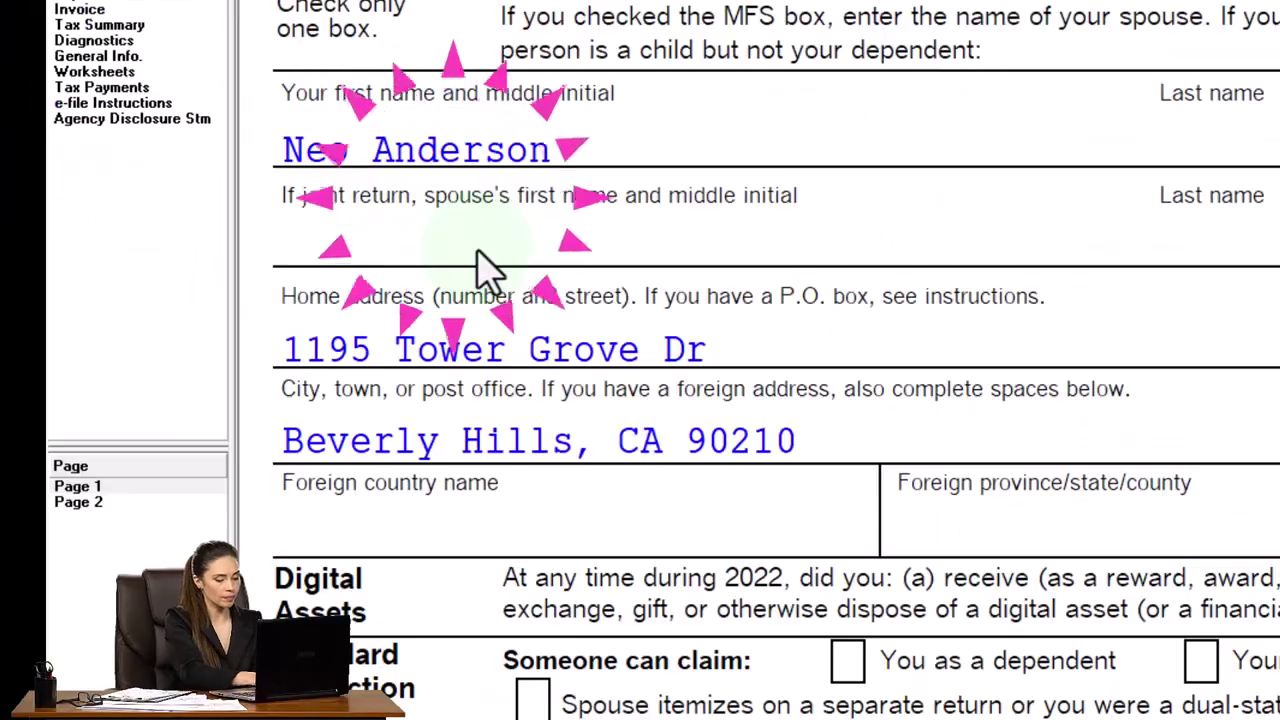
pyautogui.scroll(-10, 700, 450)
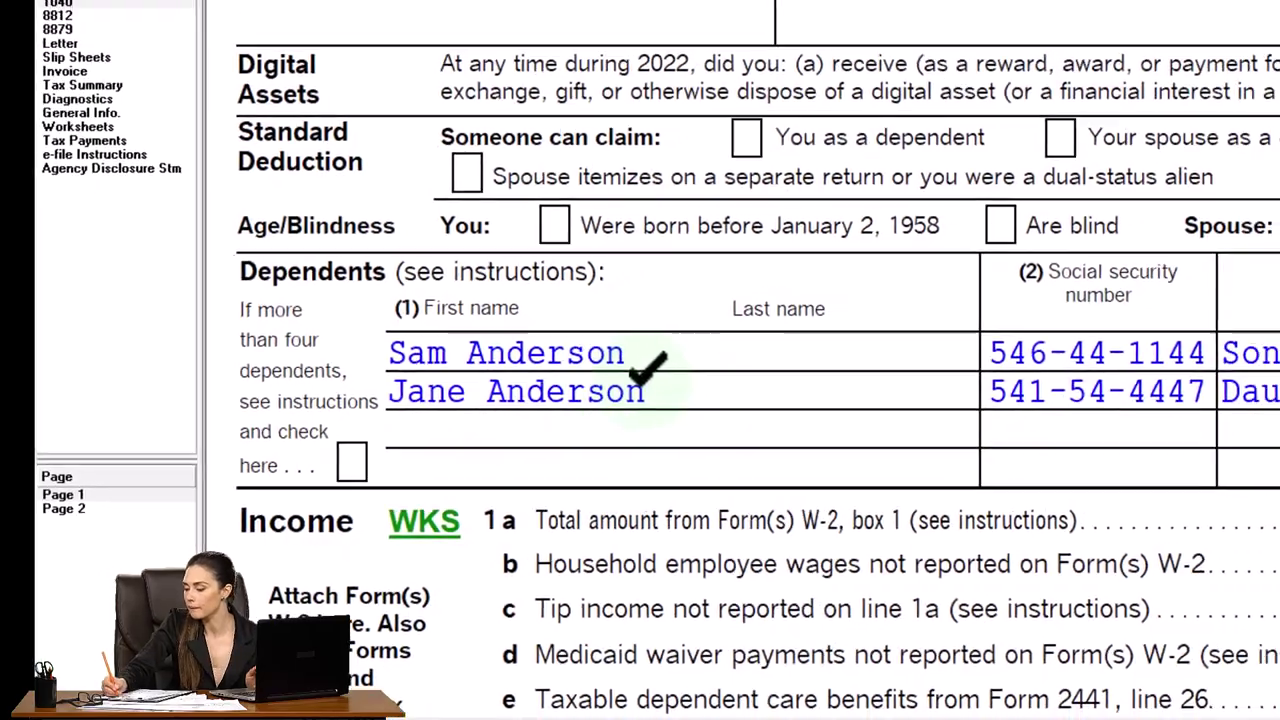
pyautogui.click(645, 378)
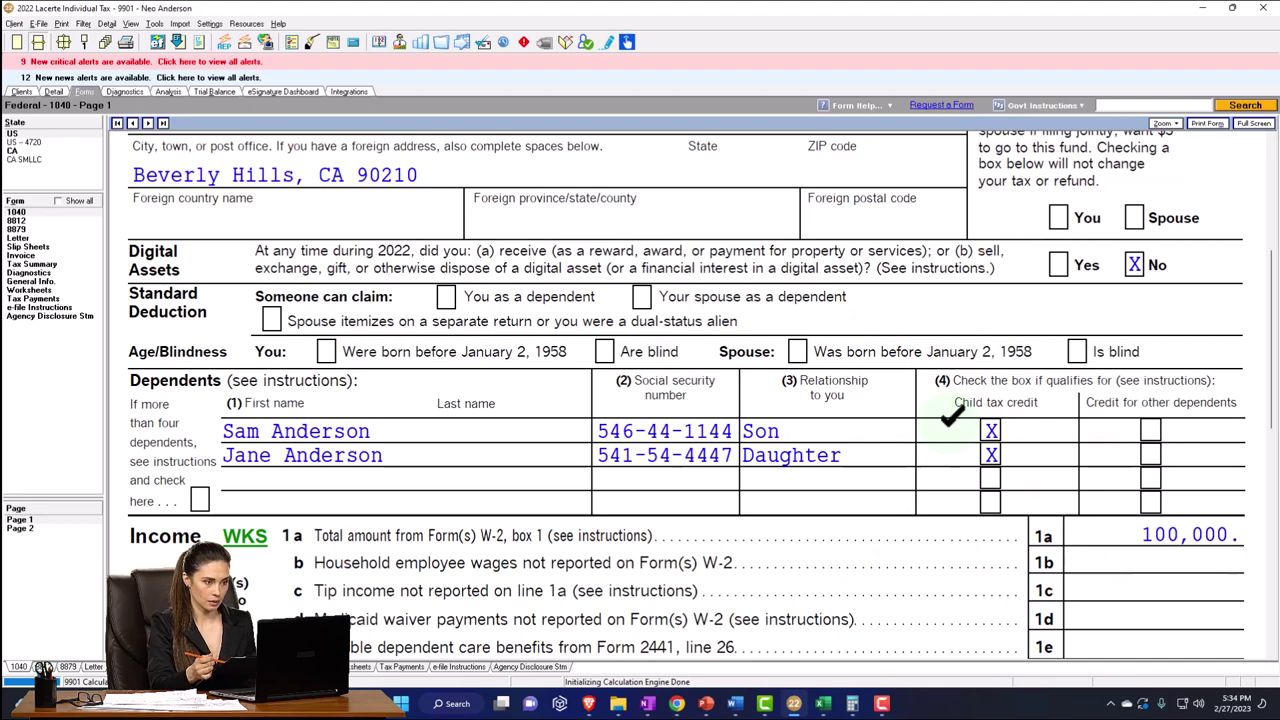
pyautogui.scroll(5, 600, 505)
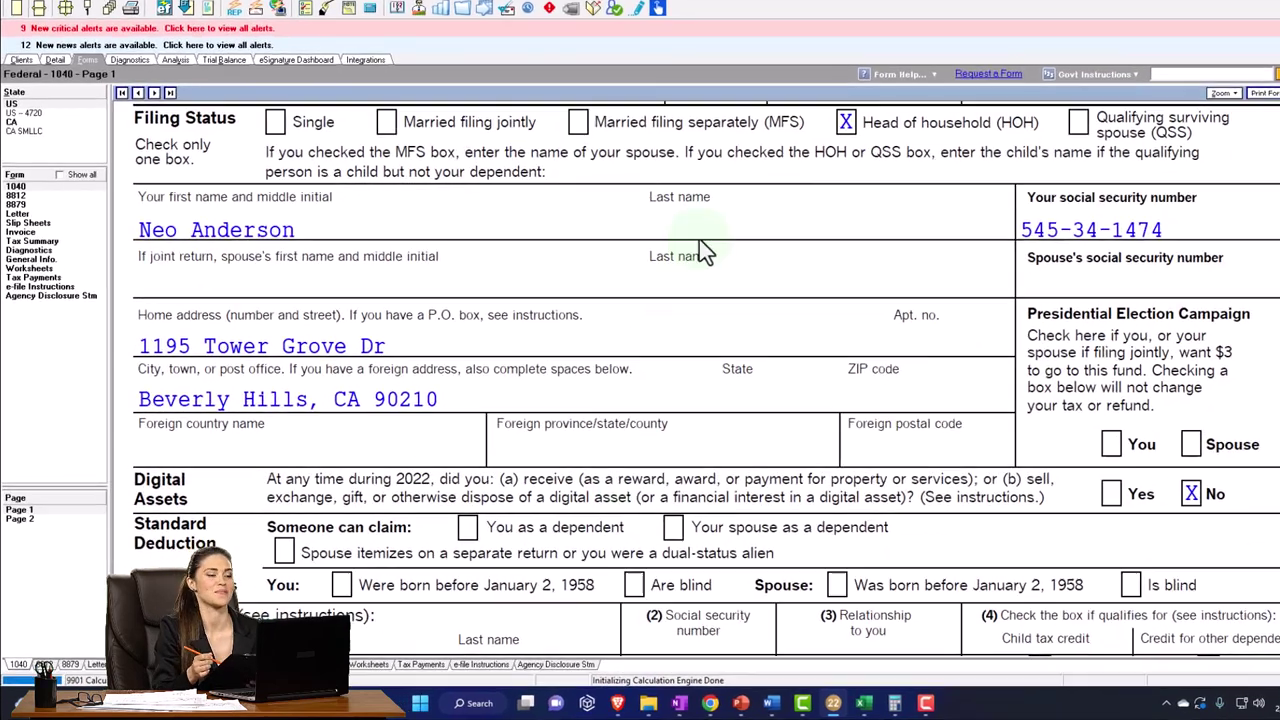
pyautogui.scroll(2, 811, 260)
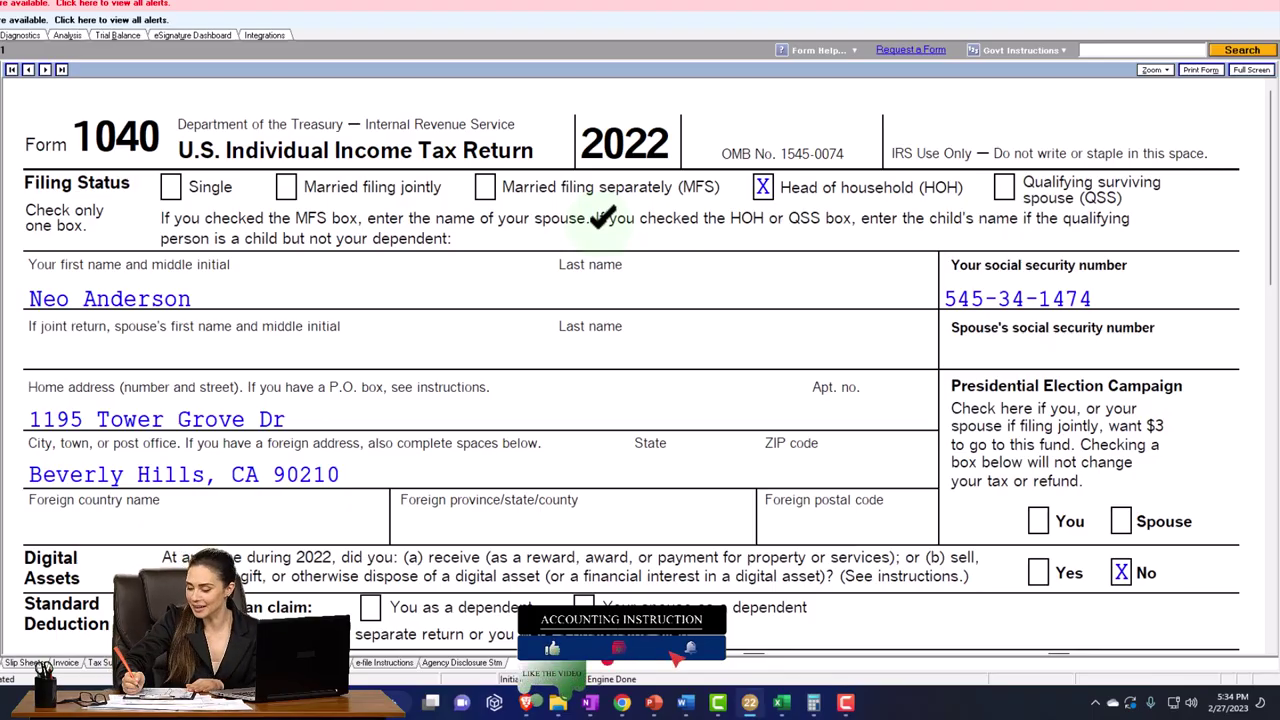
pyautogui.scroll(-3, 600, 230)
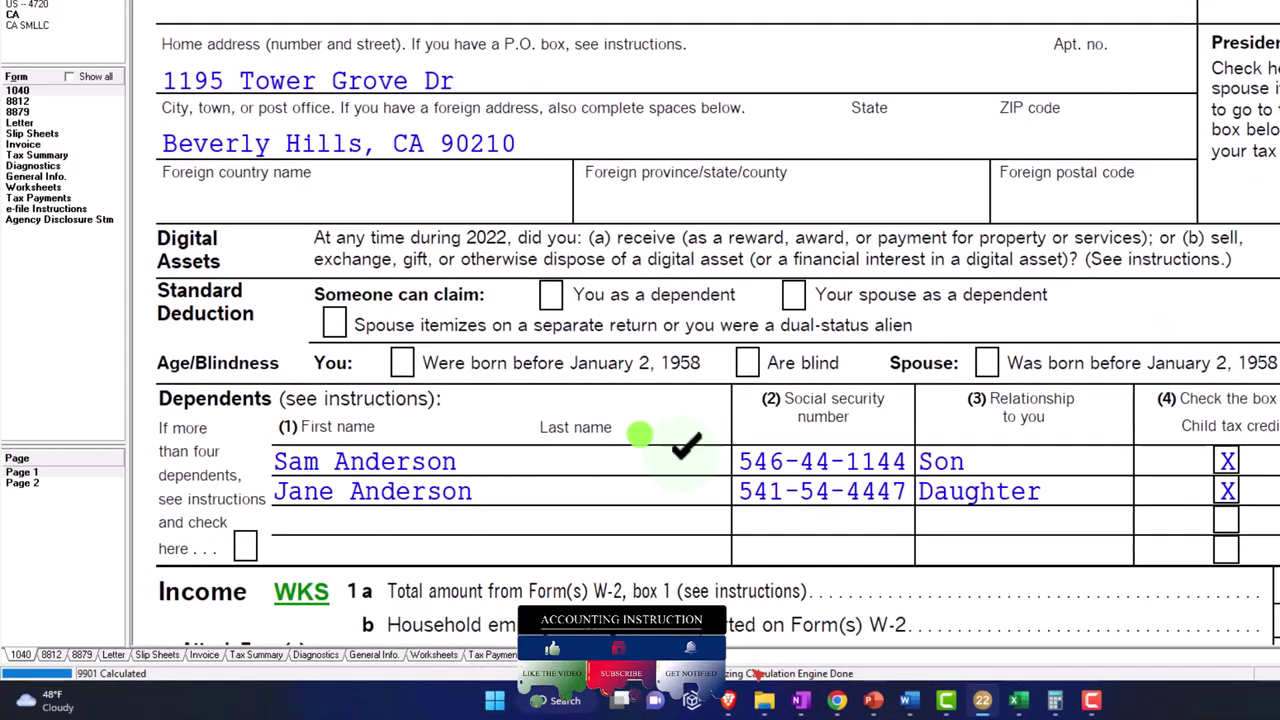
pyautogui.scroll(-5, 686, 455)
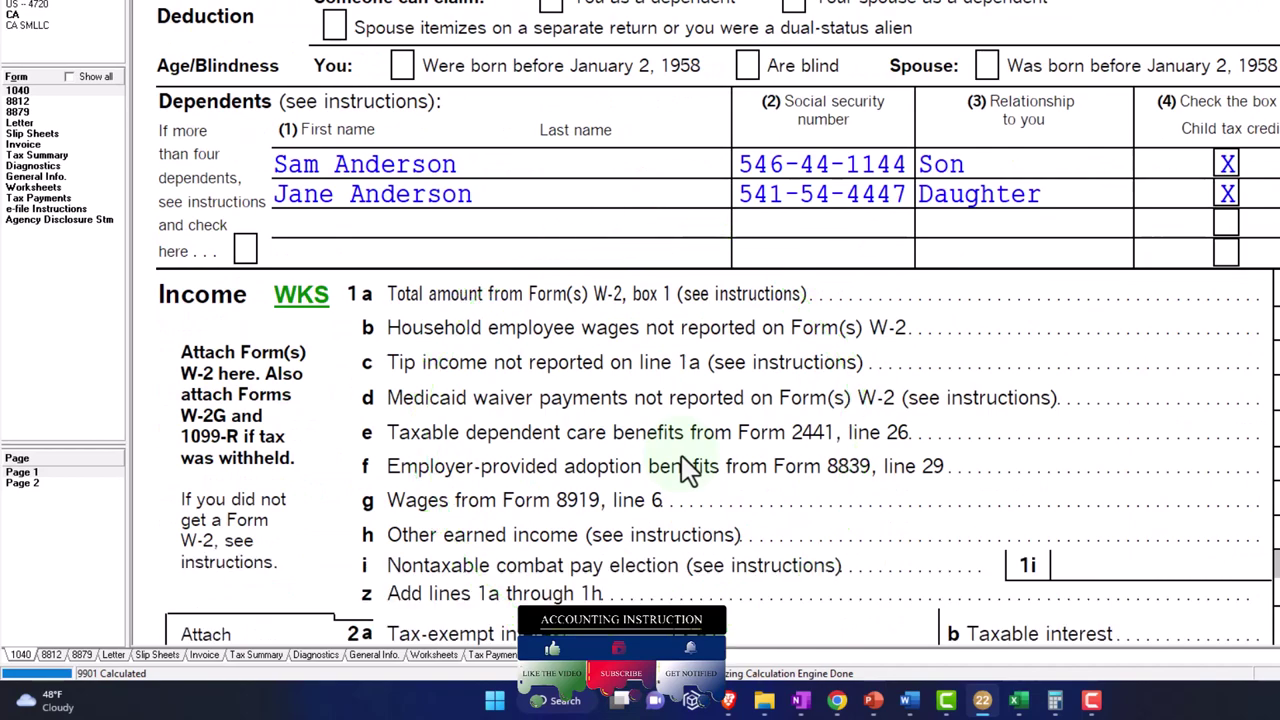
pyautogui.scroll(-5, 686, 466)
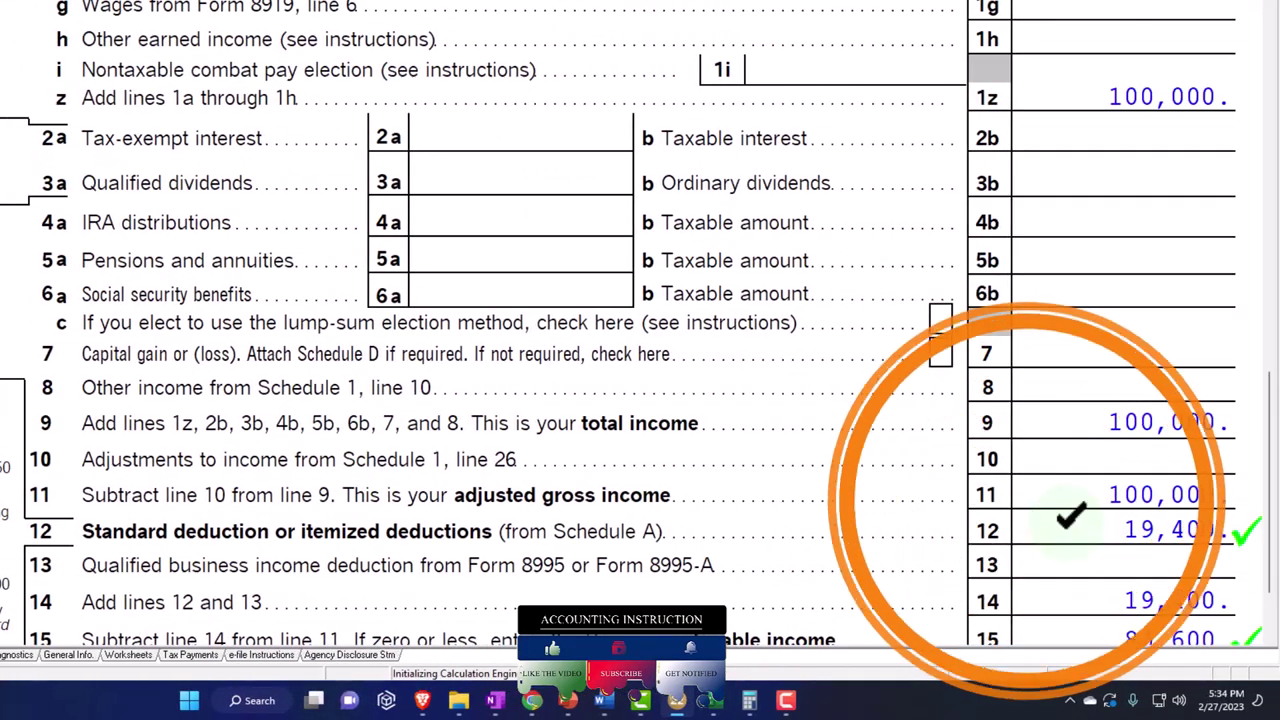
pyautogui.scroll(-2, 1027, 500)
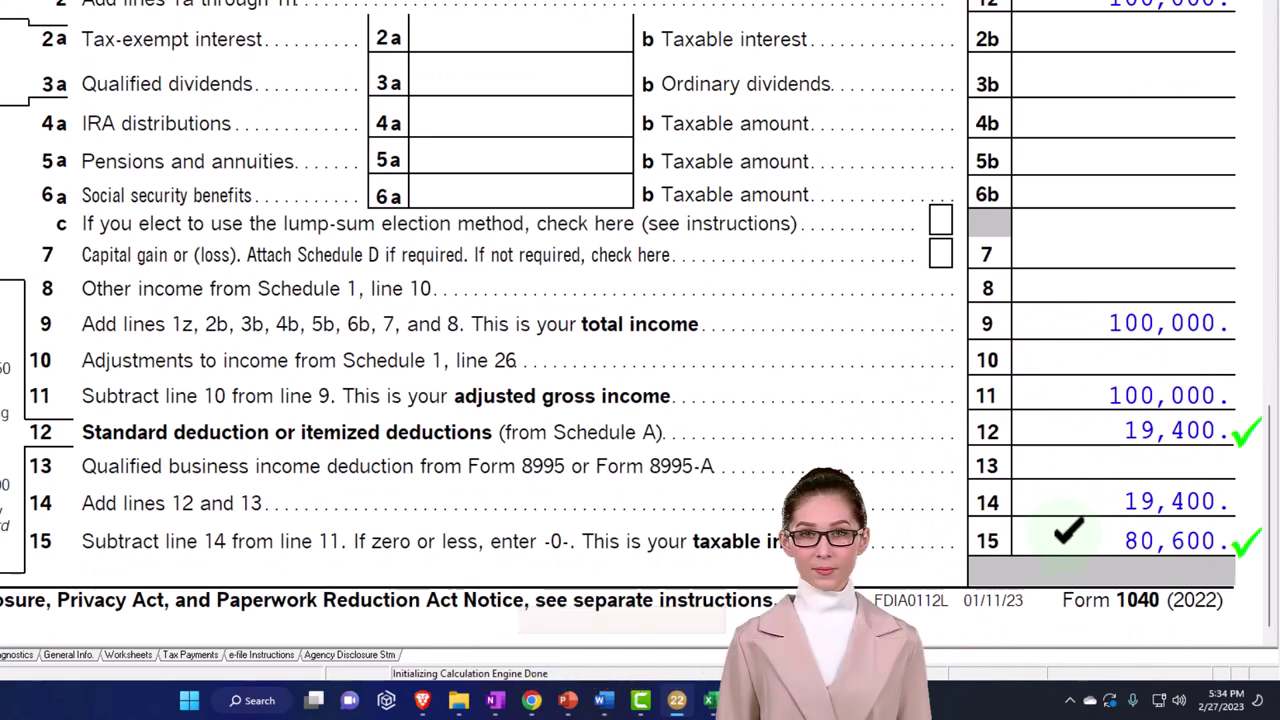
# Step: Compare Excel's Tax Before Credits in D11 with Lacerte's Form 1040 page 2
pyautogui.click(712, 700)
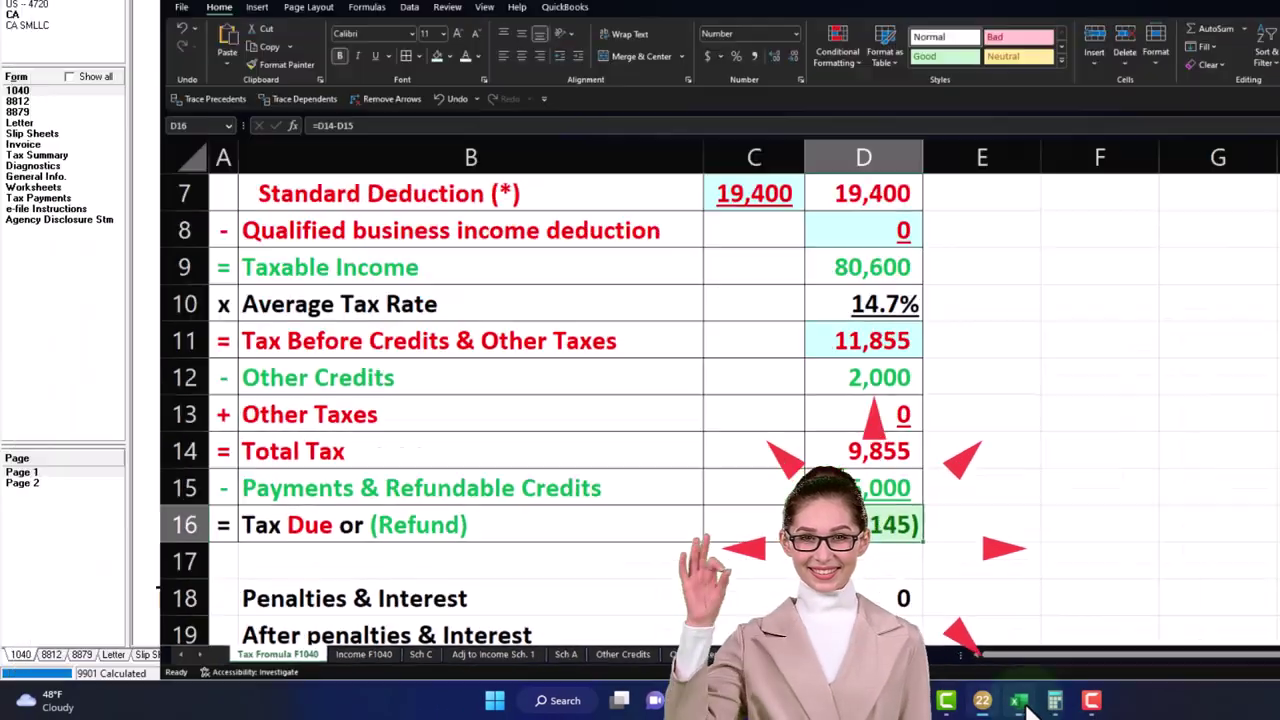
pyautogui.click(1020, 702)
pyautogui.click(22, 483)
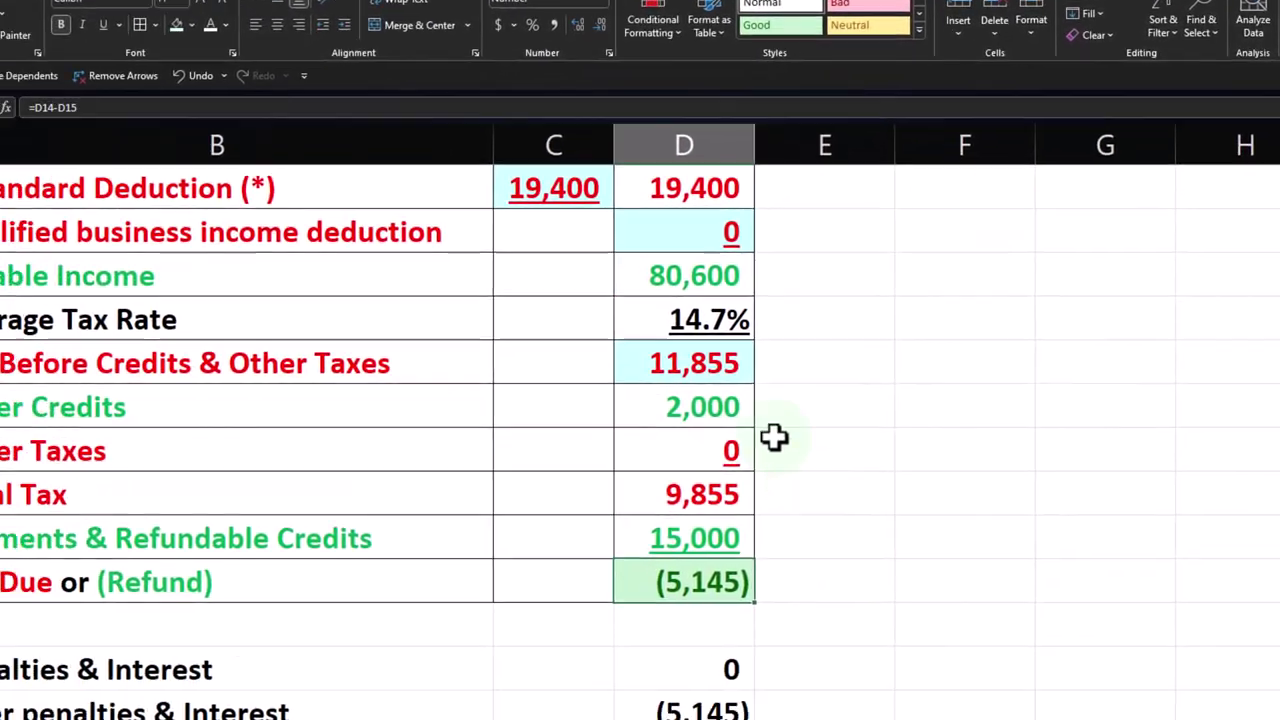
pyautogui.click(723, 368)
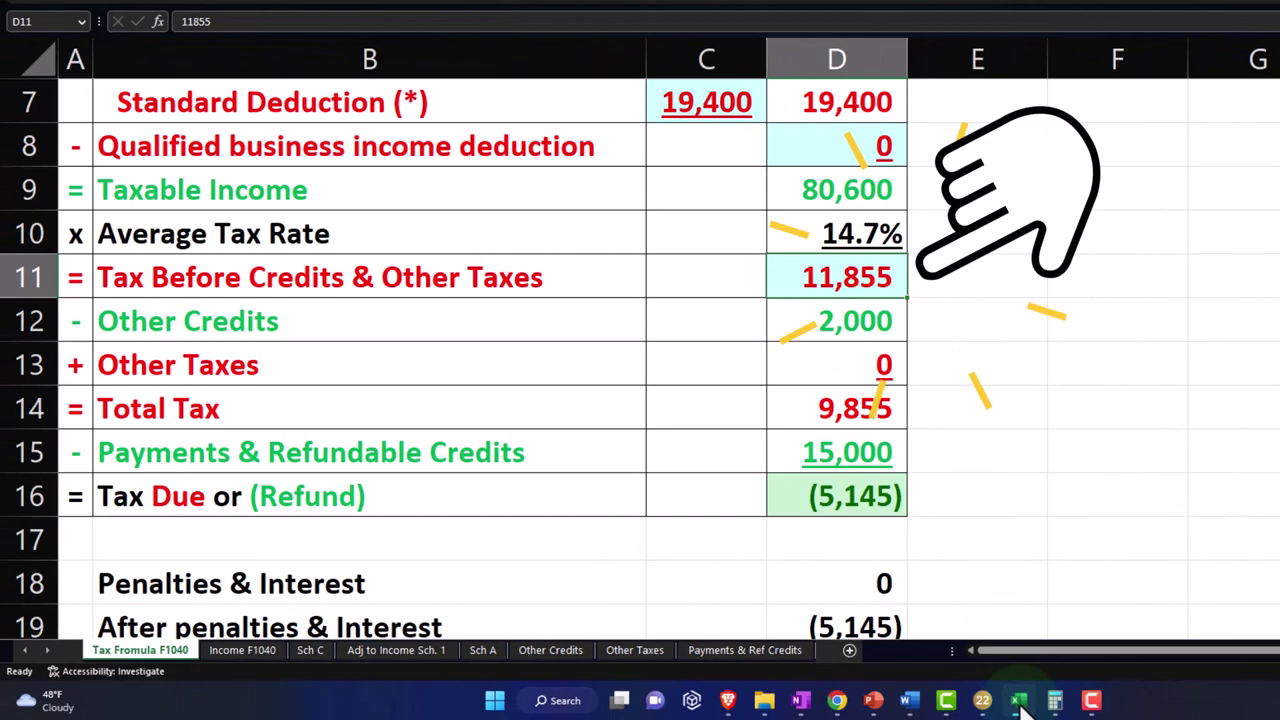
pyautogui.click(1020, 702)
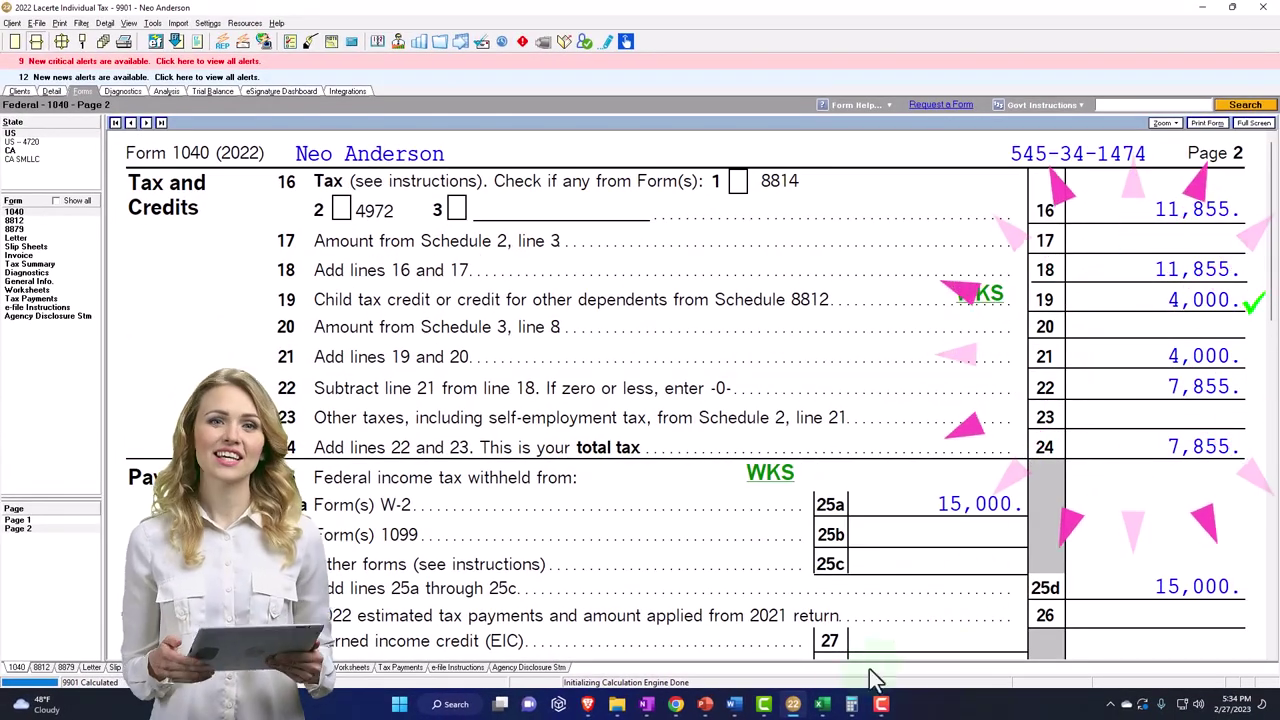
pyautogui.click(822, 704)
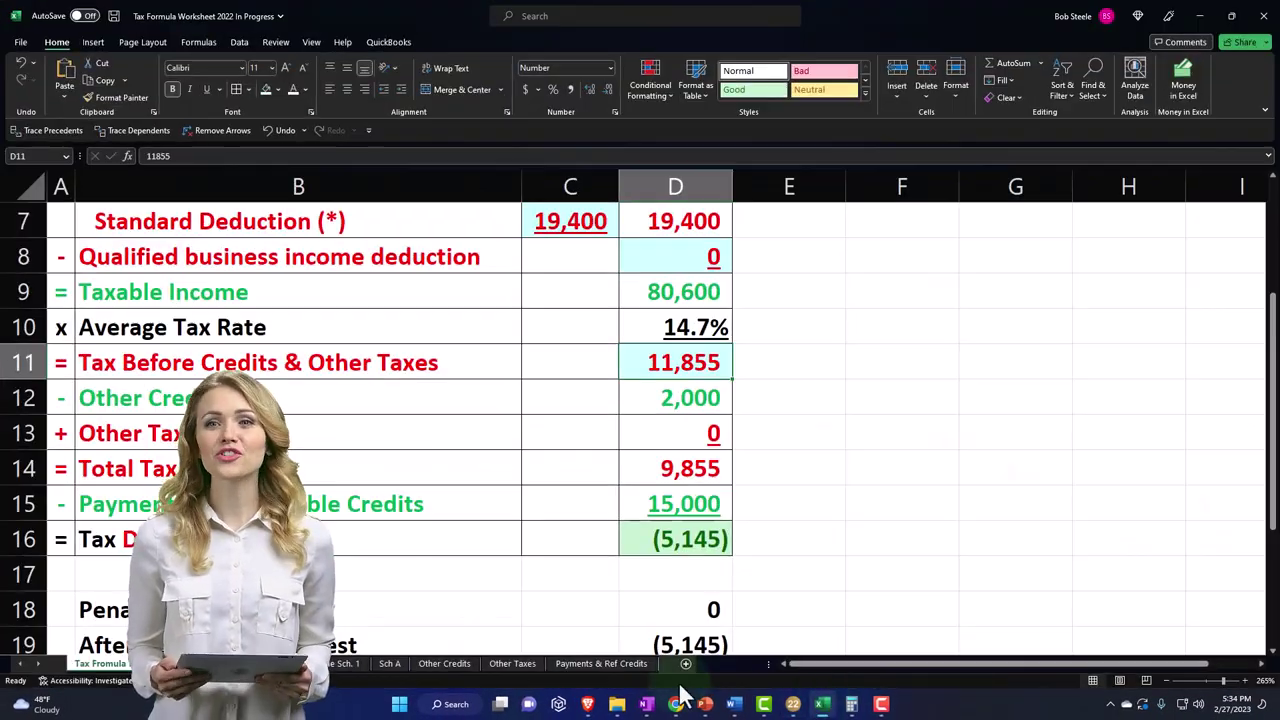
# Step: Add Child 2 with a 2,000 credit, bringing the worksheet refund to (7,145)
pyautogui.click(460, 664)
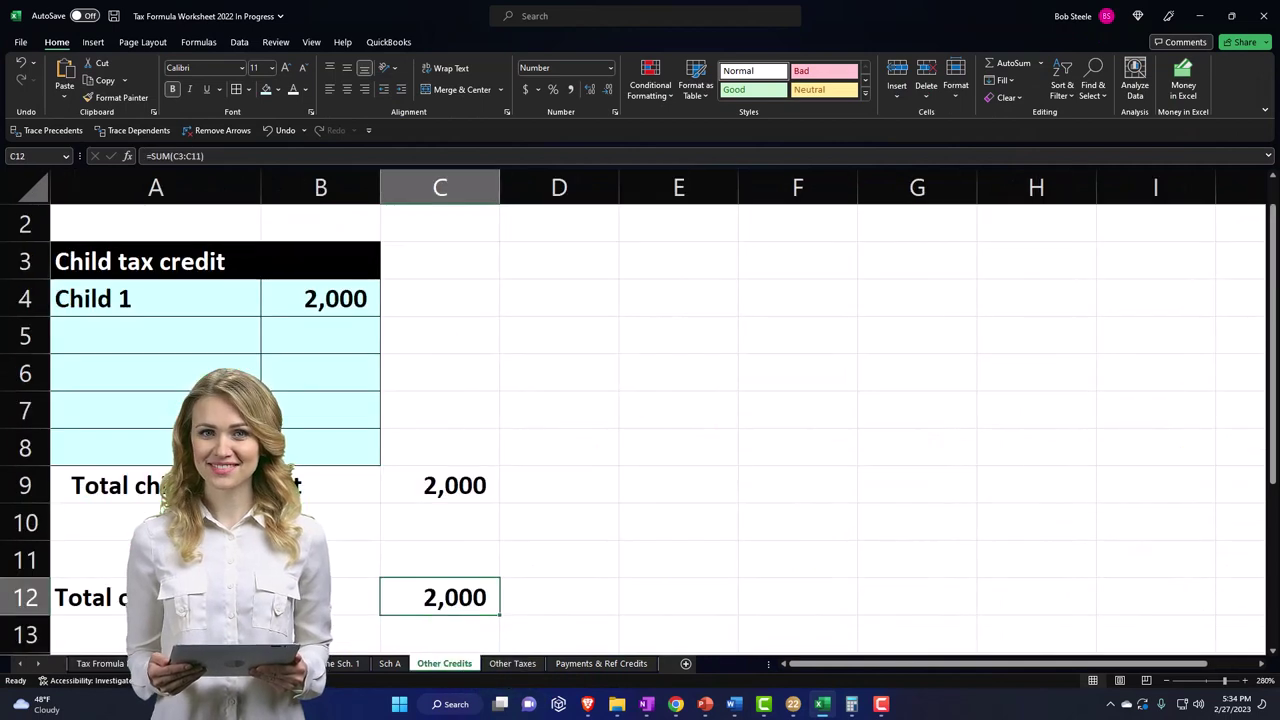
pyautogui.click(133, 343)
pyautogui.write('Child 1')
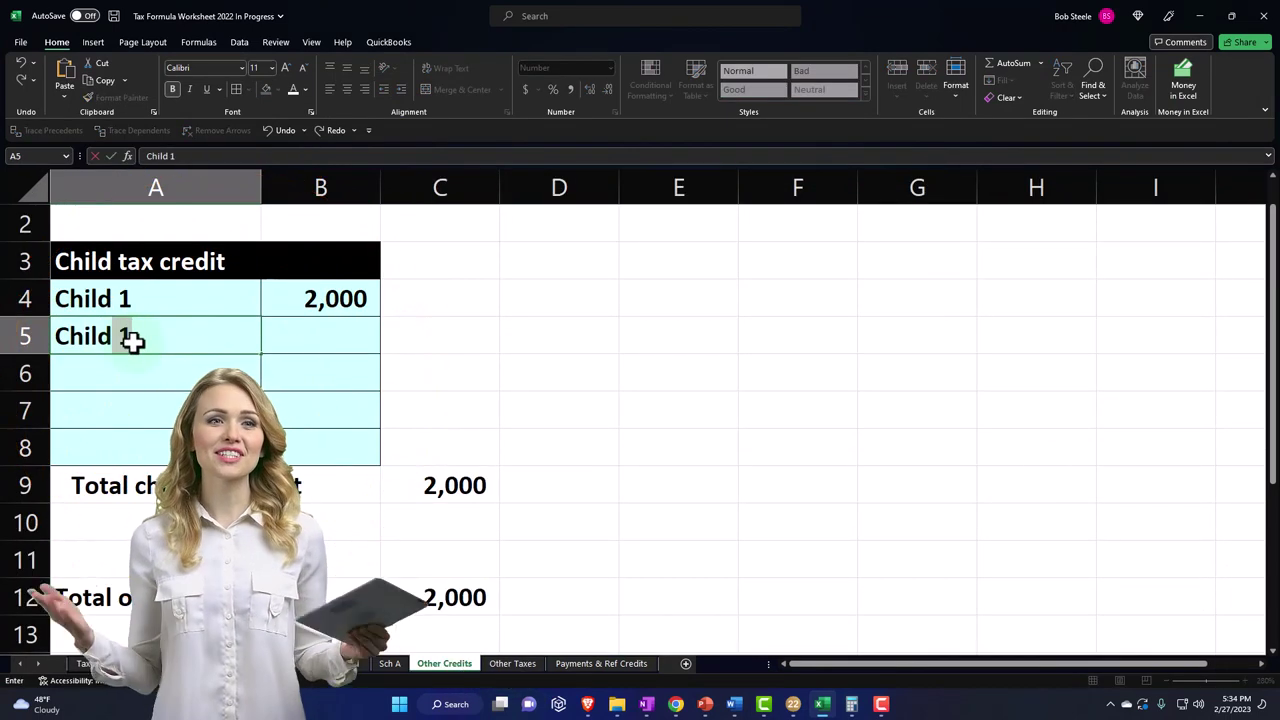
pyautogui.write('2')
pyautogui.press('Tab')
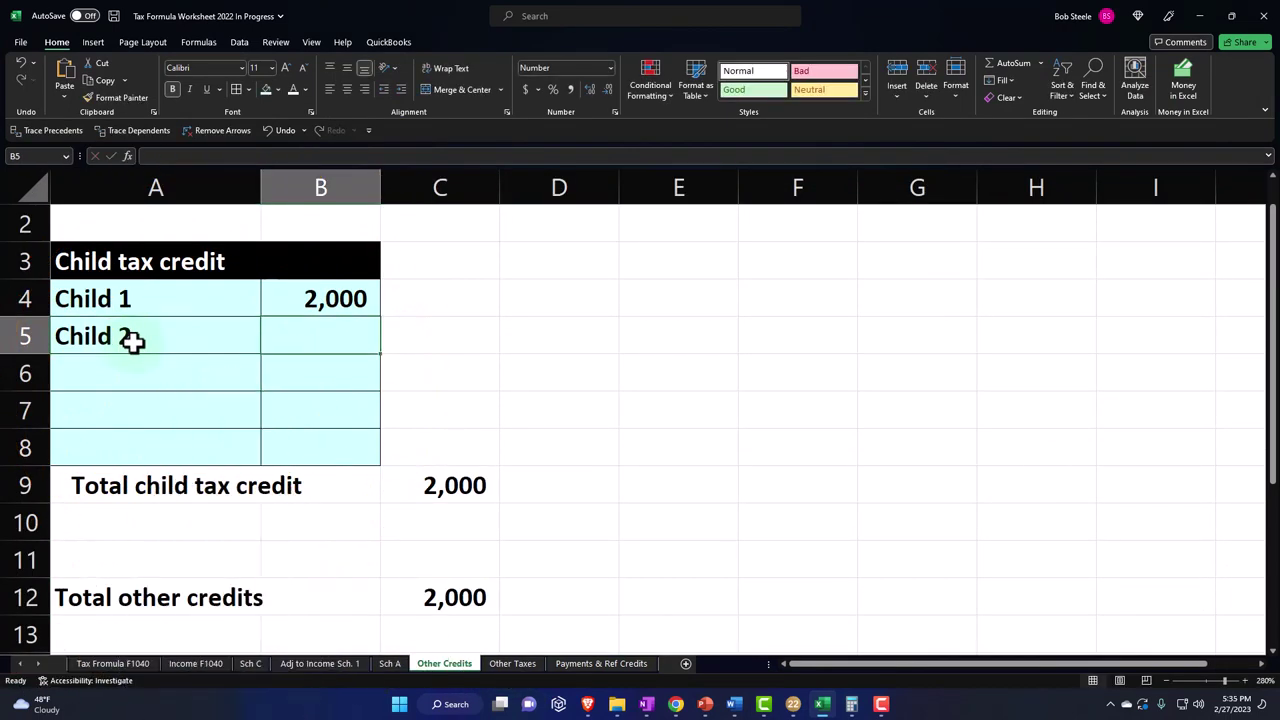
pyautogui.write('2,000')
pyautogui.press('Return')
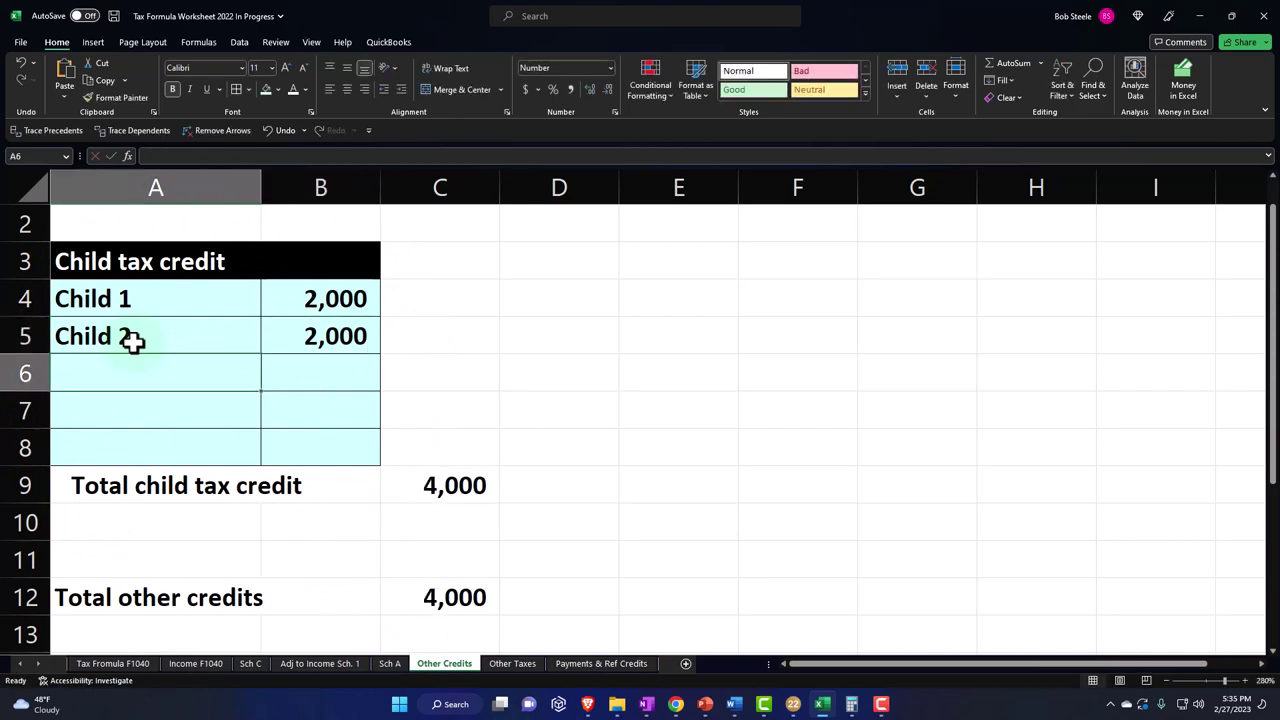
pyautogui.click(137, 663)
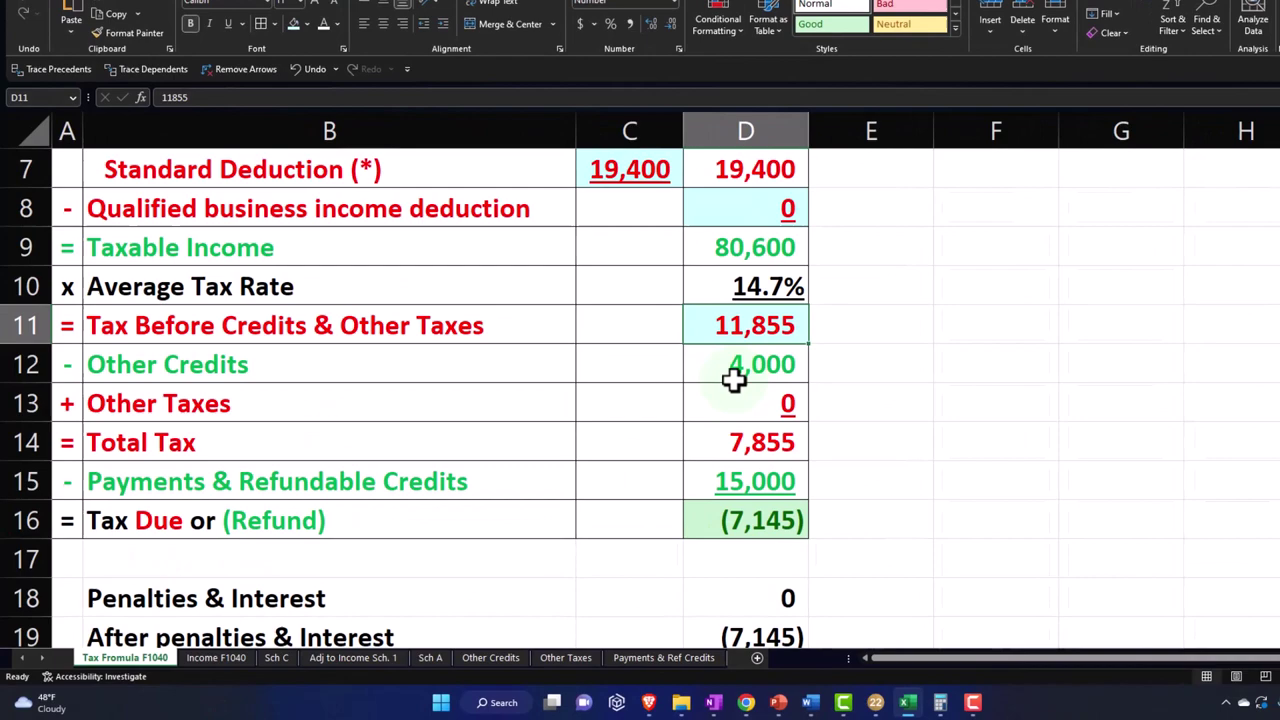
# Step: Confirm the 4,000 credits, 7,855 total tax and (7,145) refund match Lacerte's 1040
pyautogui.click(682, 398)
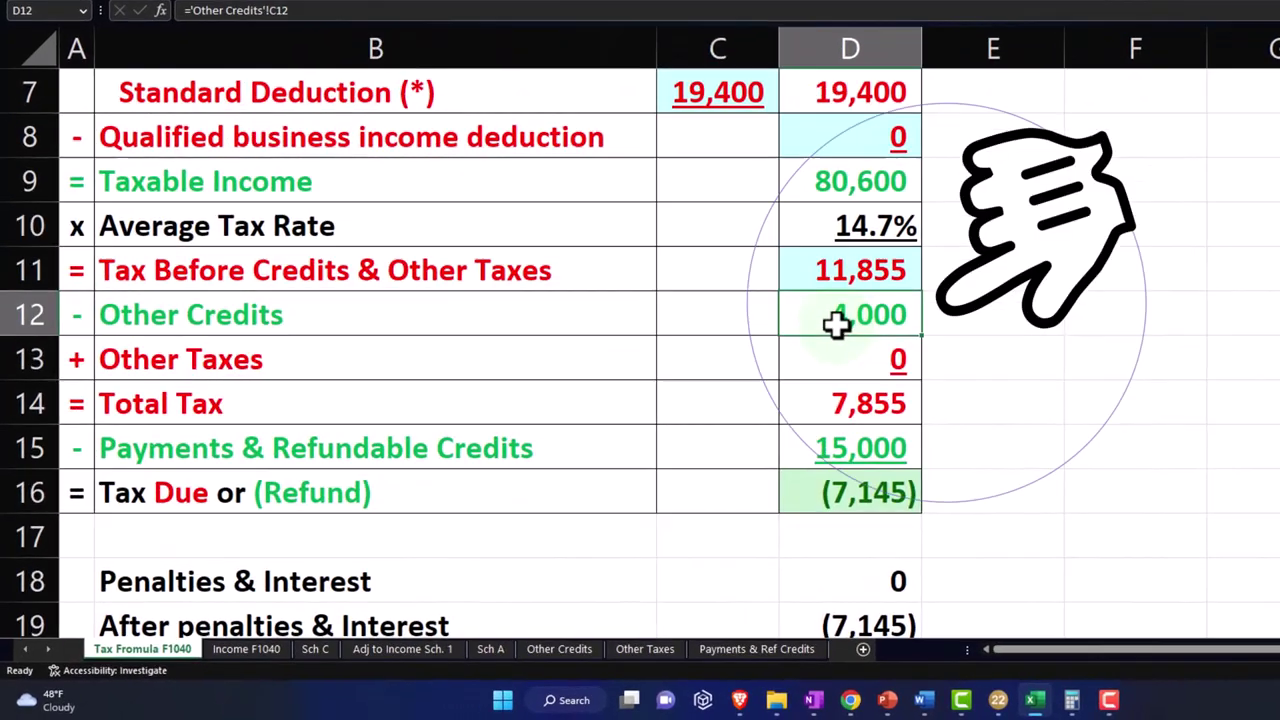
pyautogui.click(882, 386)
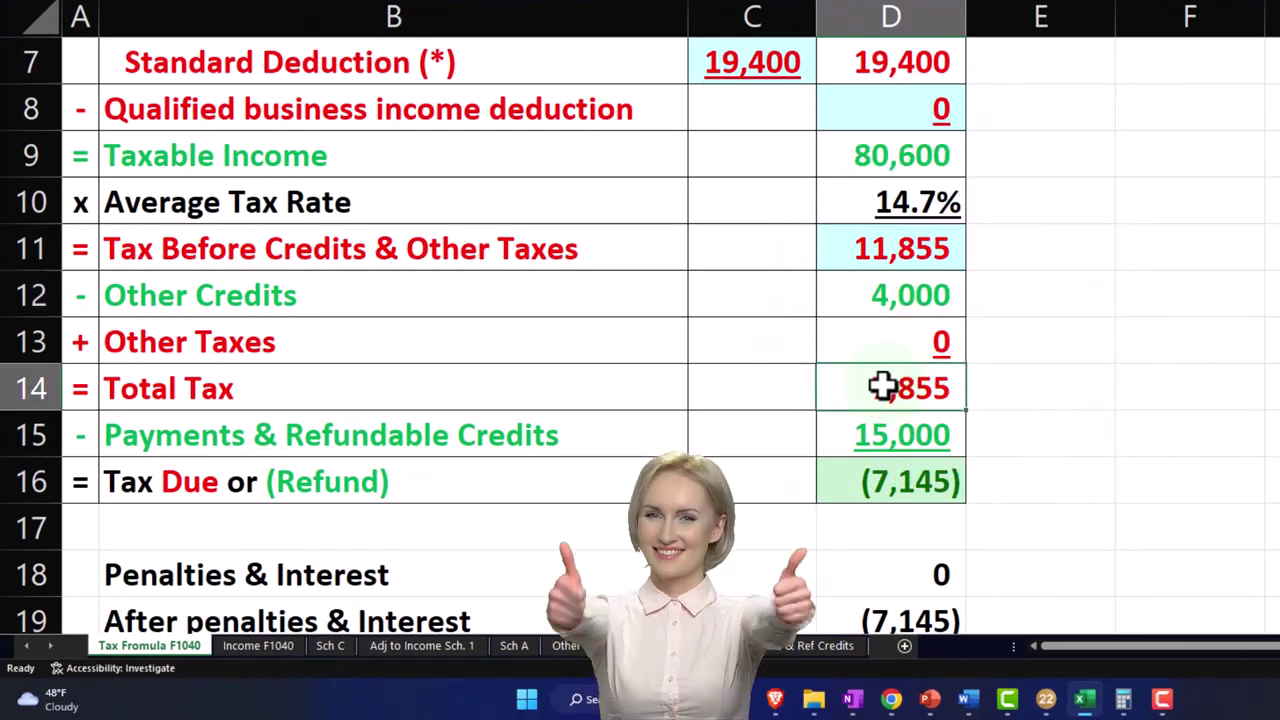
pyautogui.click(908, 482)
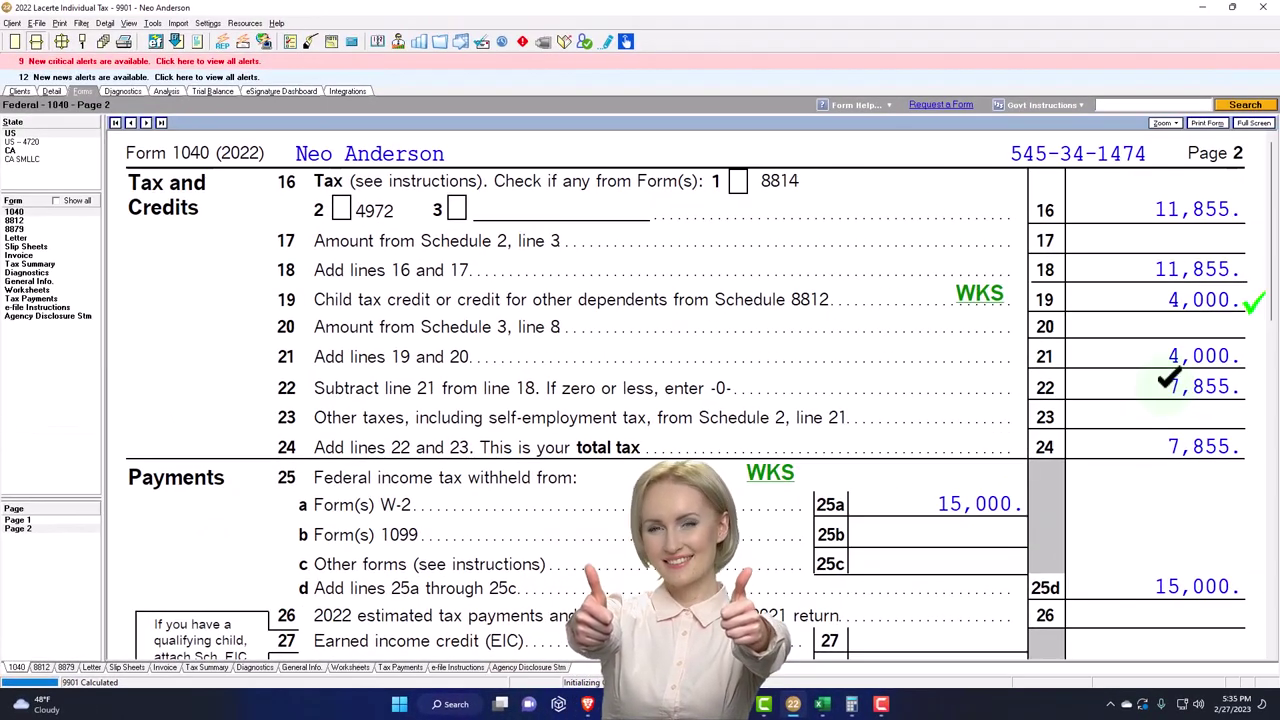
pyautogui.scroll(-5, 1168, 378)
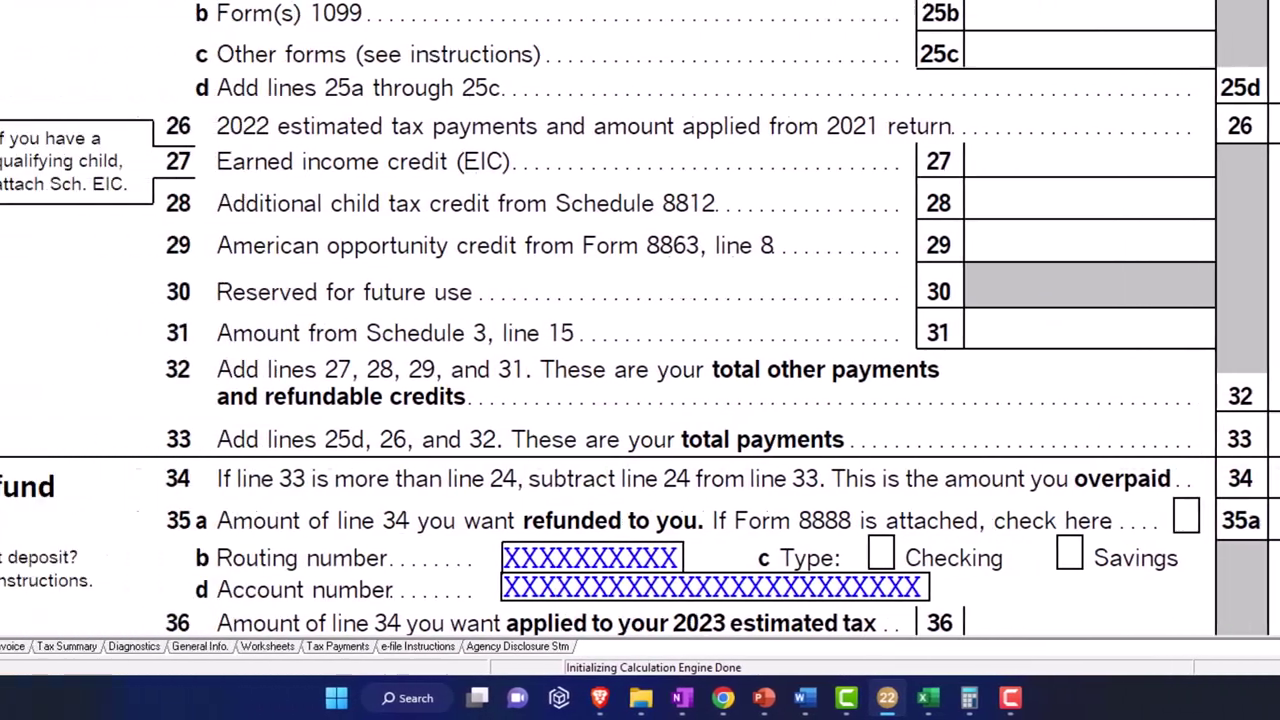
pyautogui.click(34, 442)
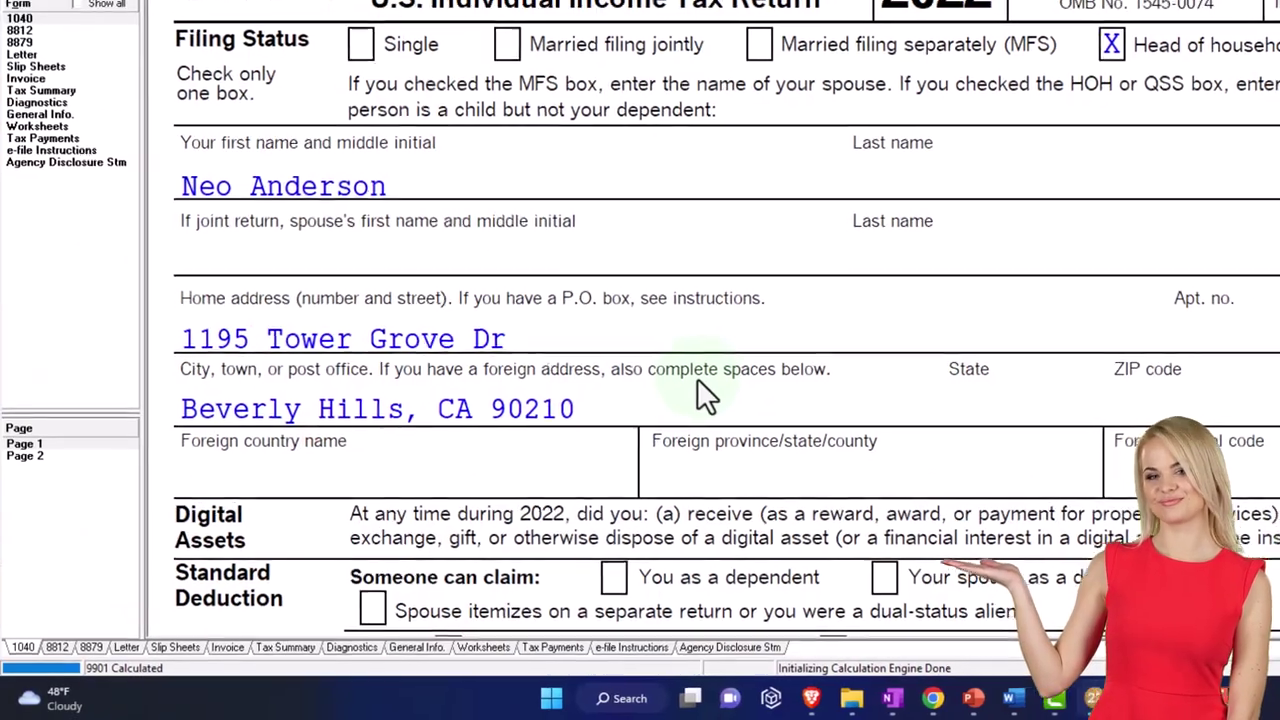
pyautogui.scroll(-5, 717, 406)
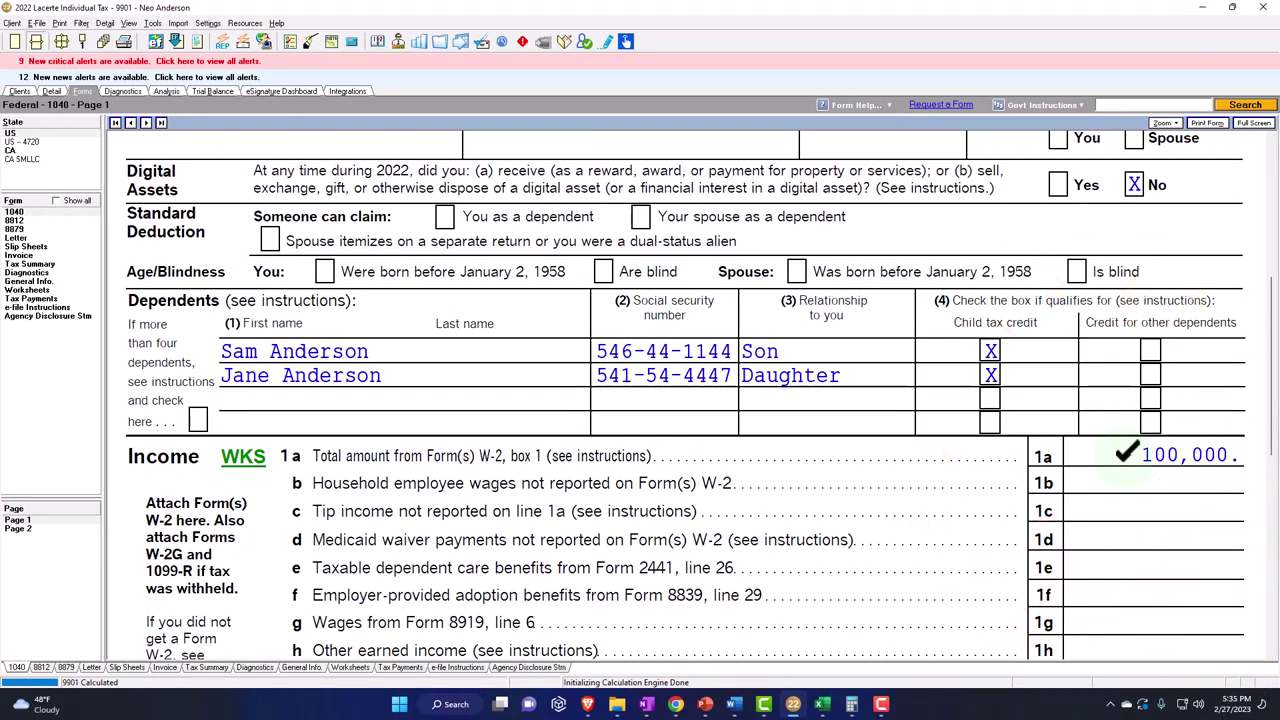
# Step: Change the W-2 to 20,000 wages and 4,000 federal withholding
pyautogui.click(52, 91)
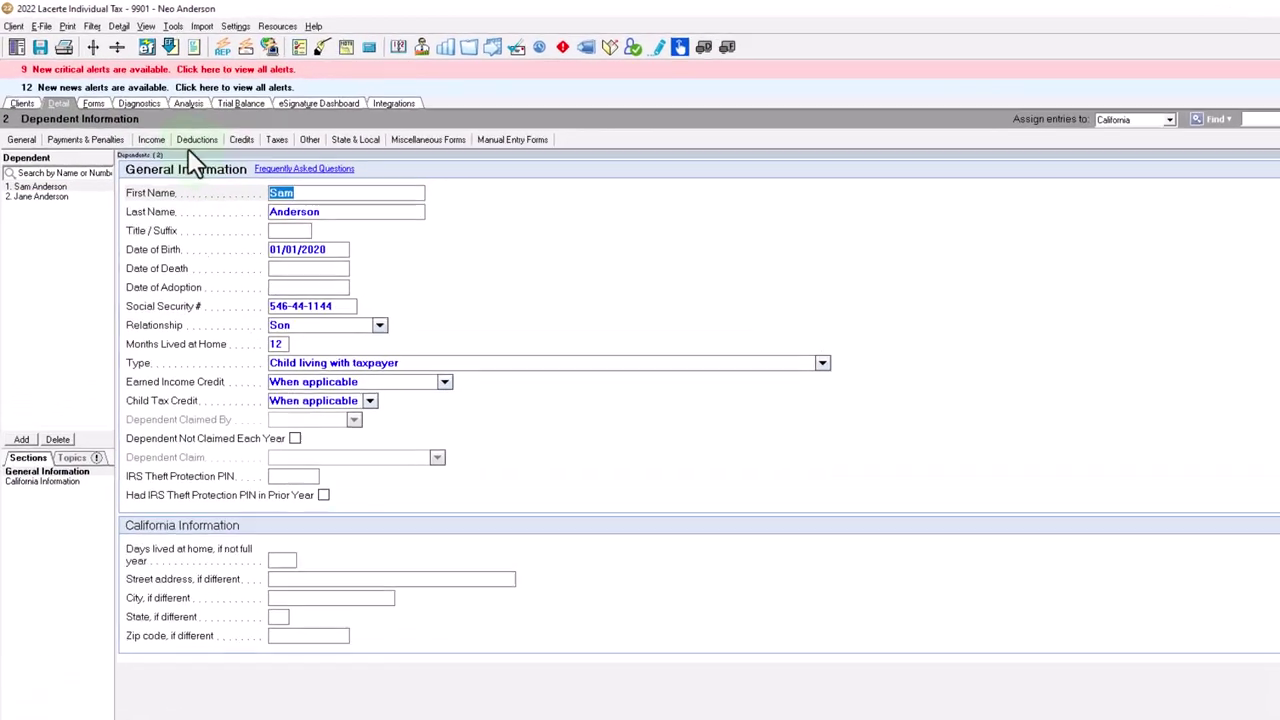
pyautogui.click(133, 123)
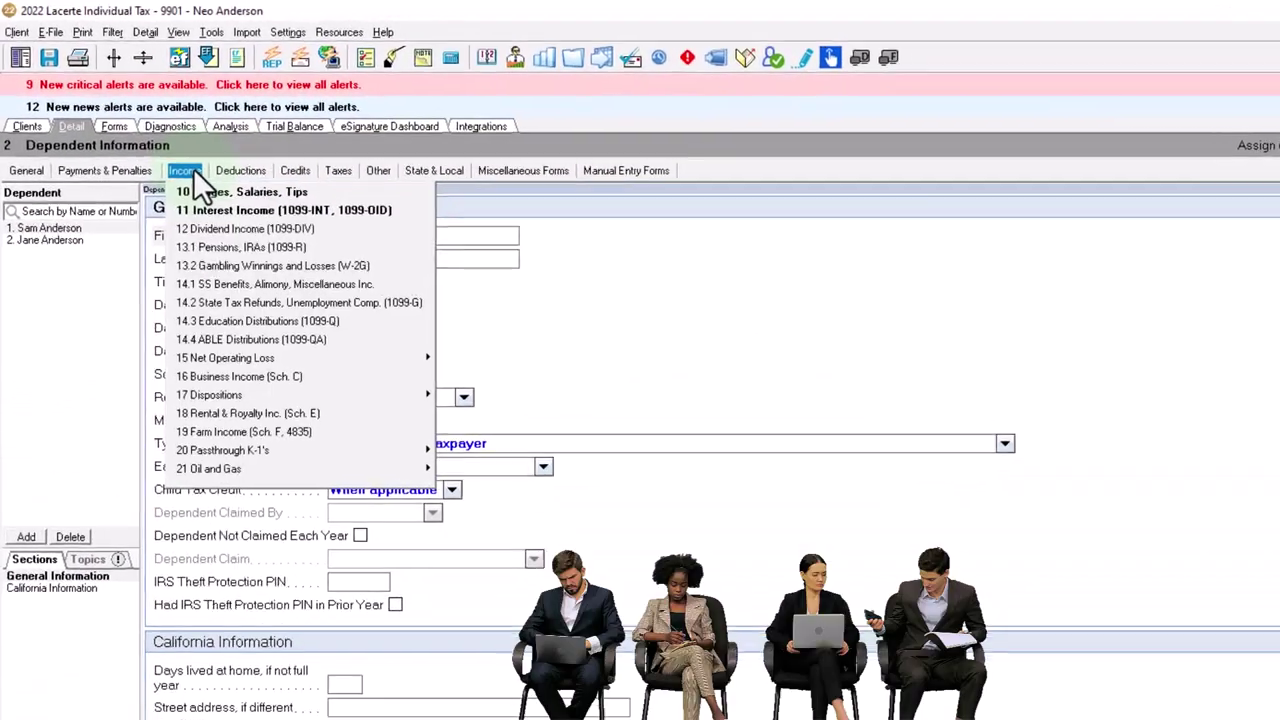
pyautogui.click(212, 194)
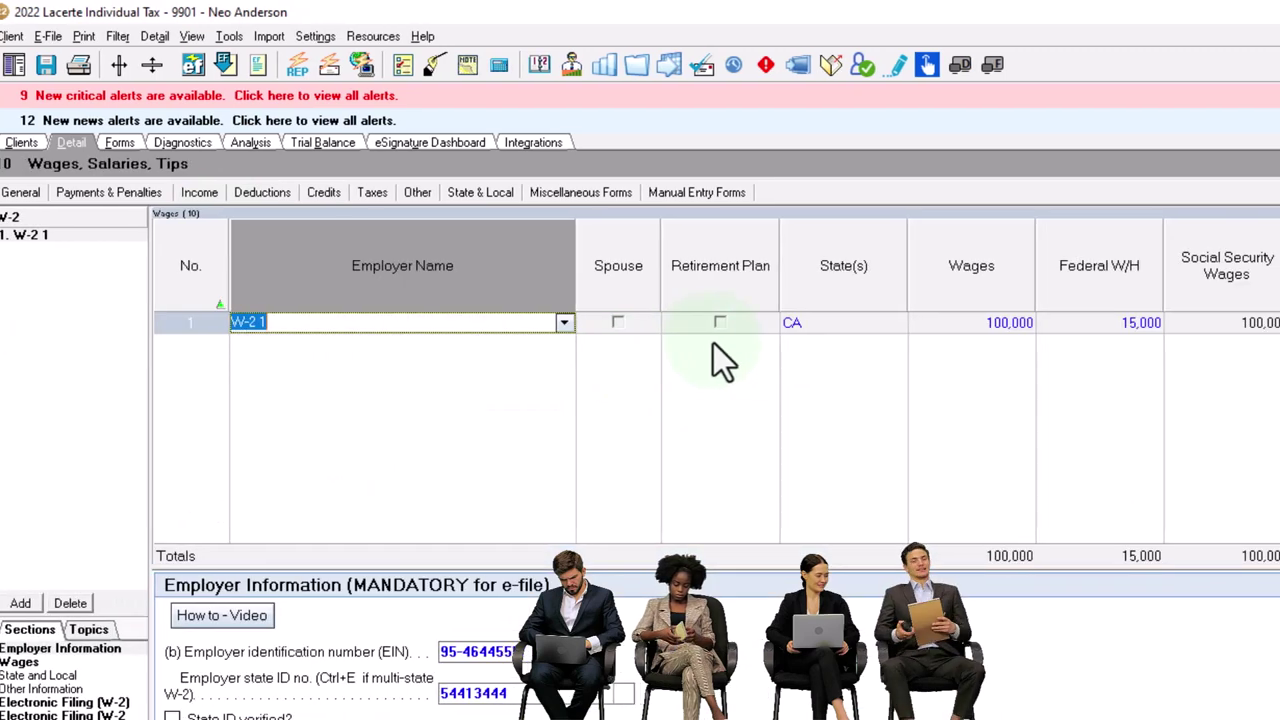
pyautogui.click(964, 322)
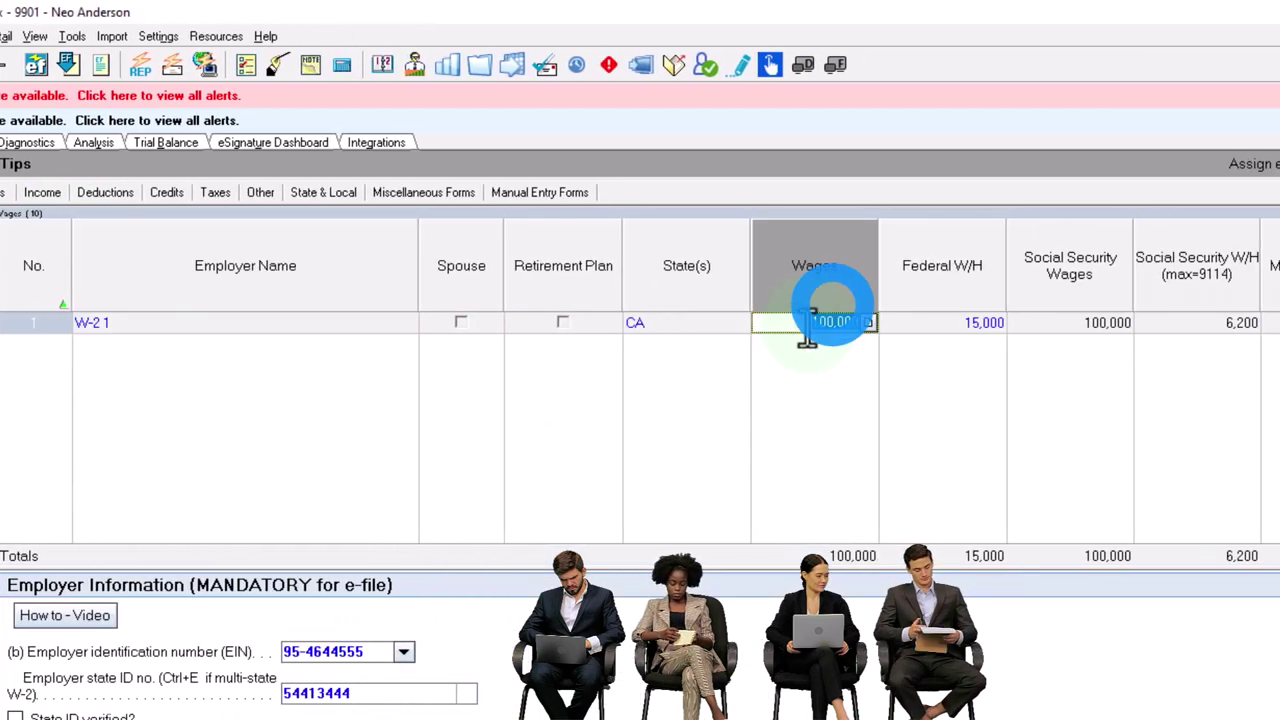
pyautogui.write('20000')
pyautogui.press('Tab')
pyautogui.press('Tab')
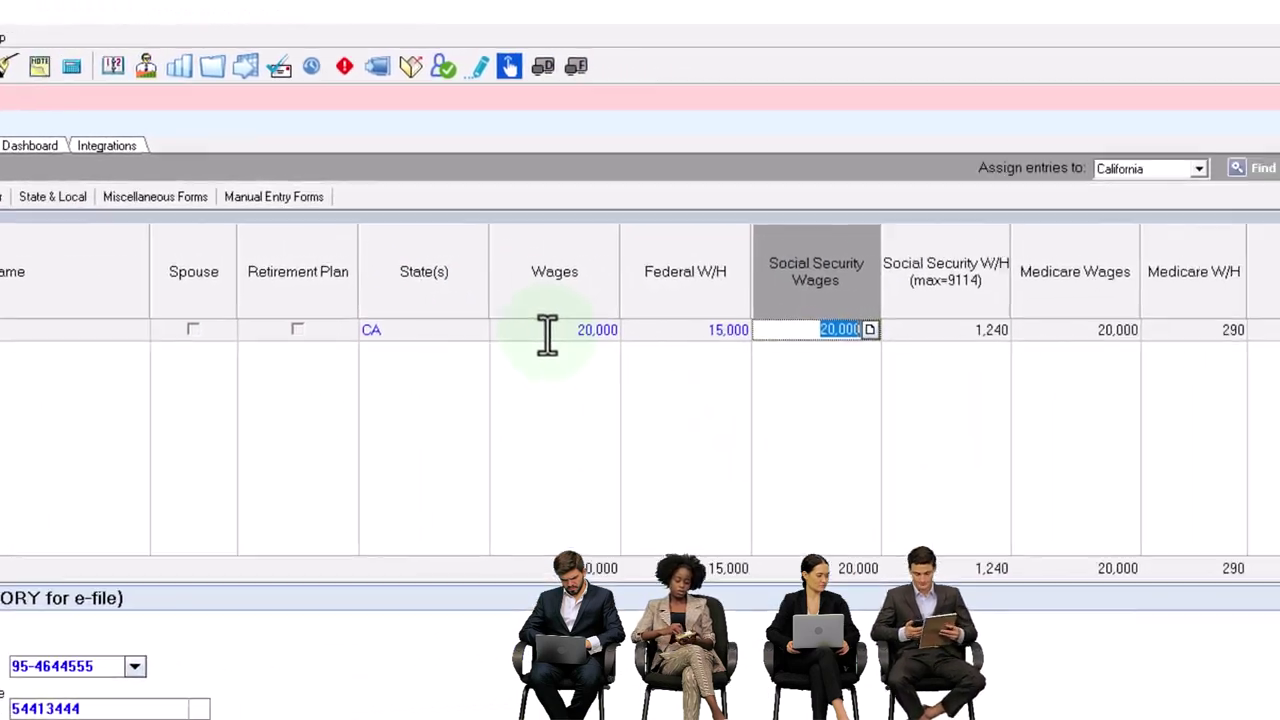
pyautogui.press('Tab')
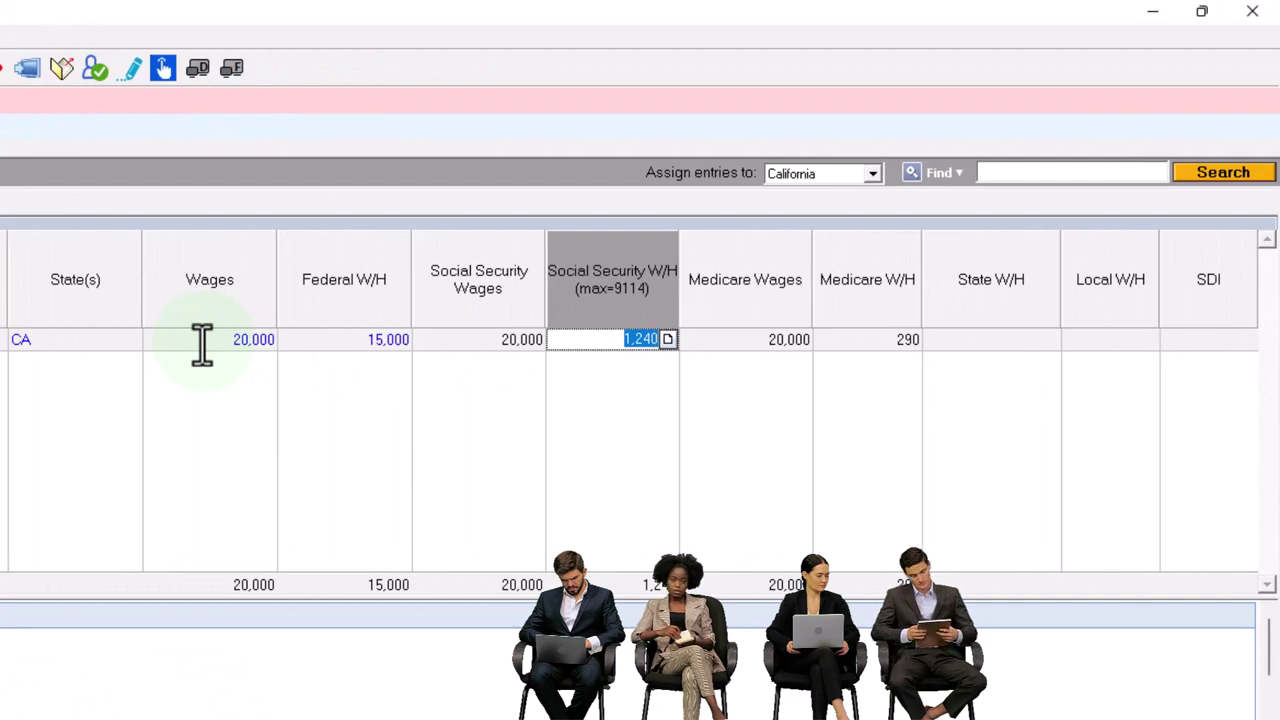
pyautogui.write('4000')
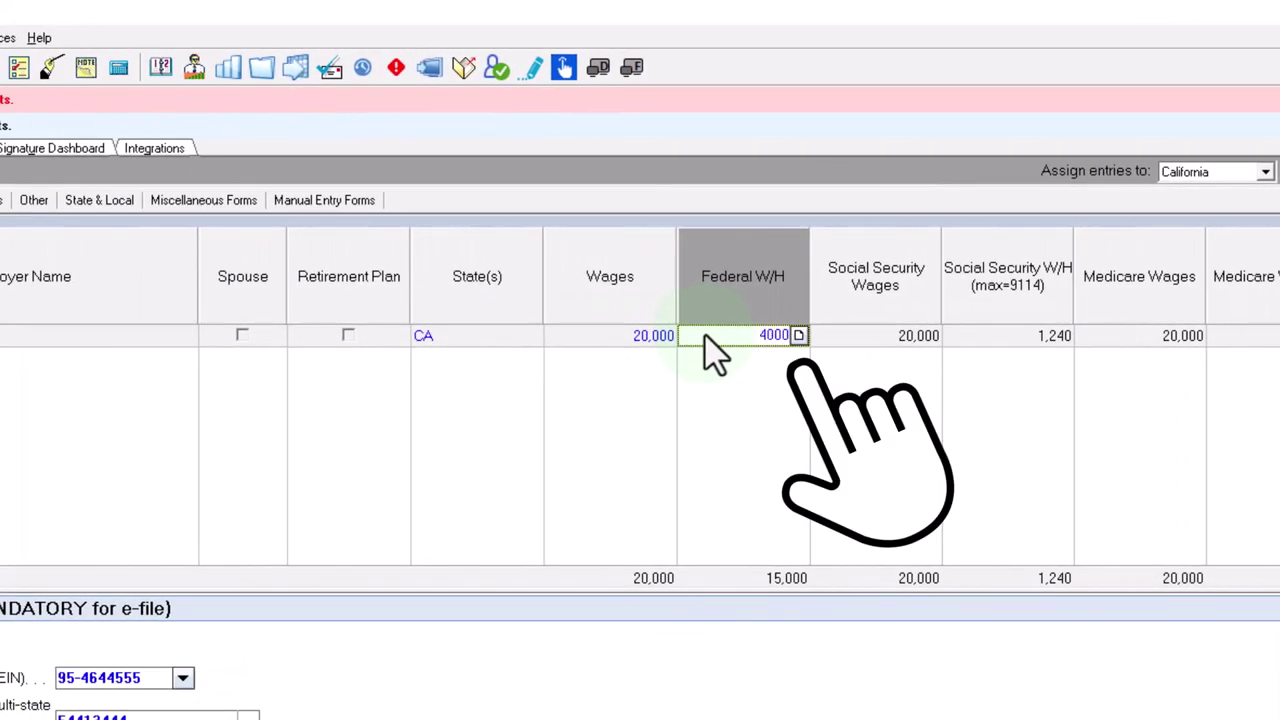
pyautogui.press('Tab')
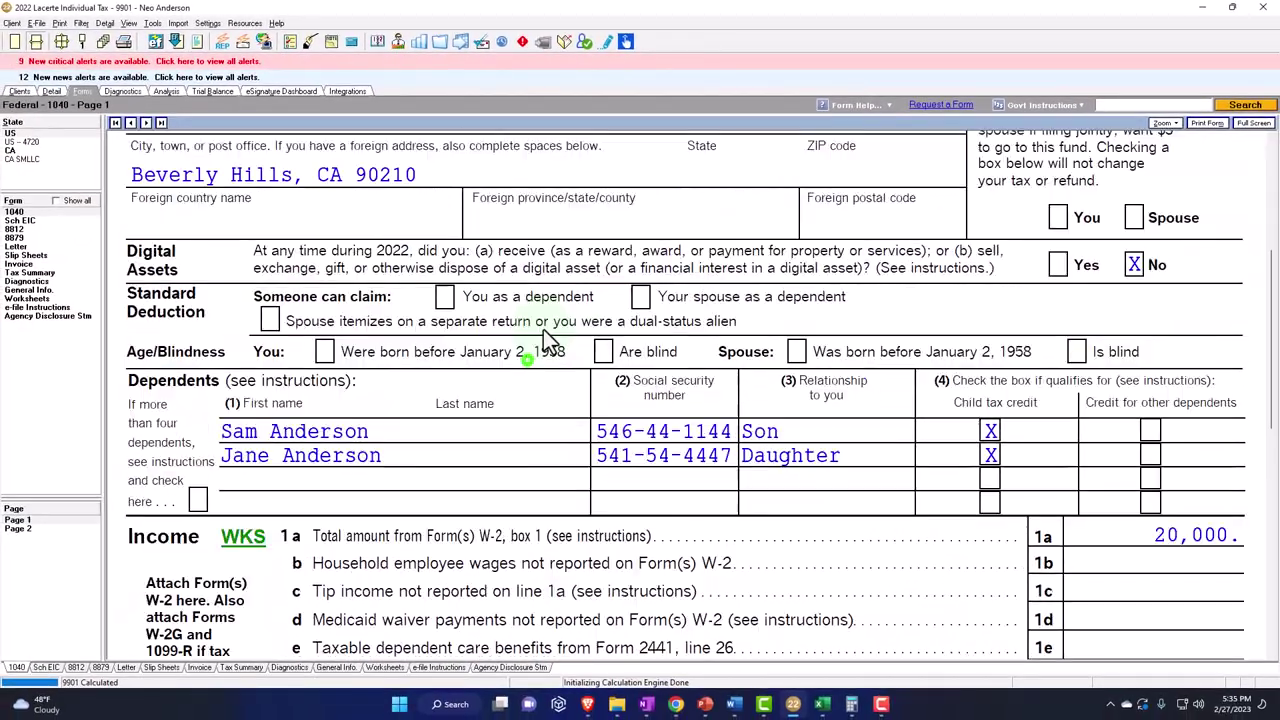
# Step: Scroll Form 1040 page 1 to 20,000 AGI, 19,400 standard deduction and 600 taxable income
pyautogui.scroll(3, 543, 329)
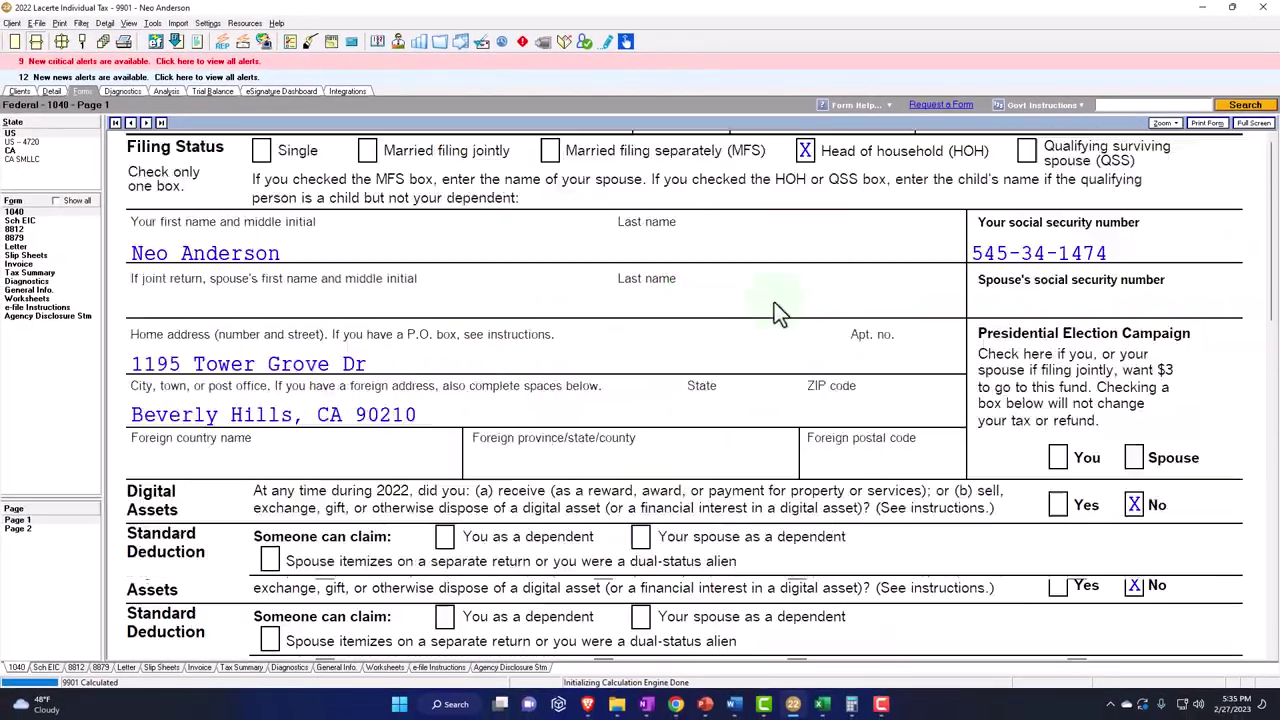
pyautogui.scroll(-2, 774, 302)
pyautogui.scroll(-3, 431, 521)
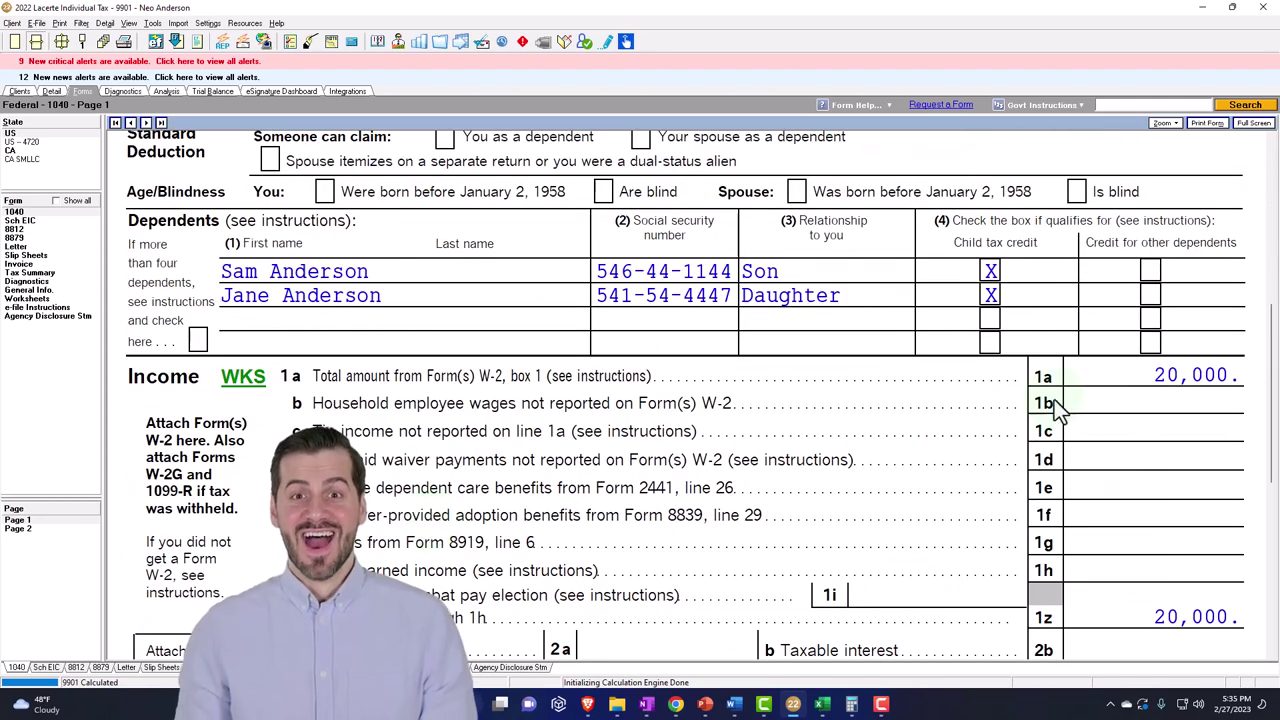
pyautogui.scroll(-5, 1085, 370)
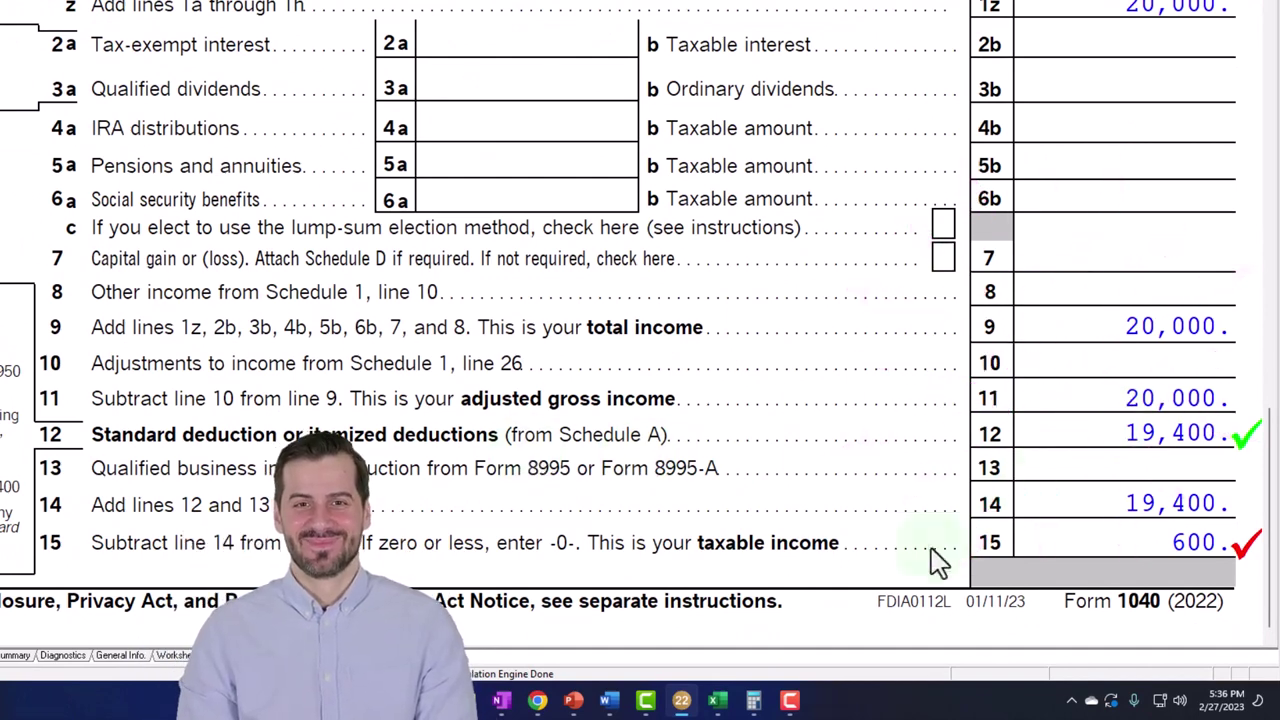
# Step: Set the Excel W-2 Employer 1 amount to 20,000 on the Income F1040 sheet
pyautogui.click(718, 700)
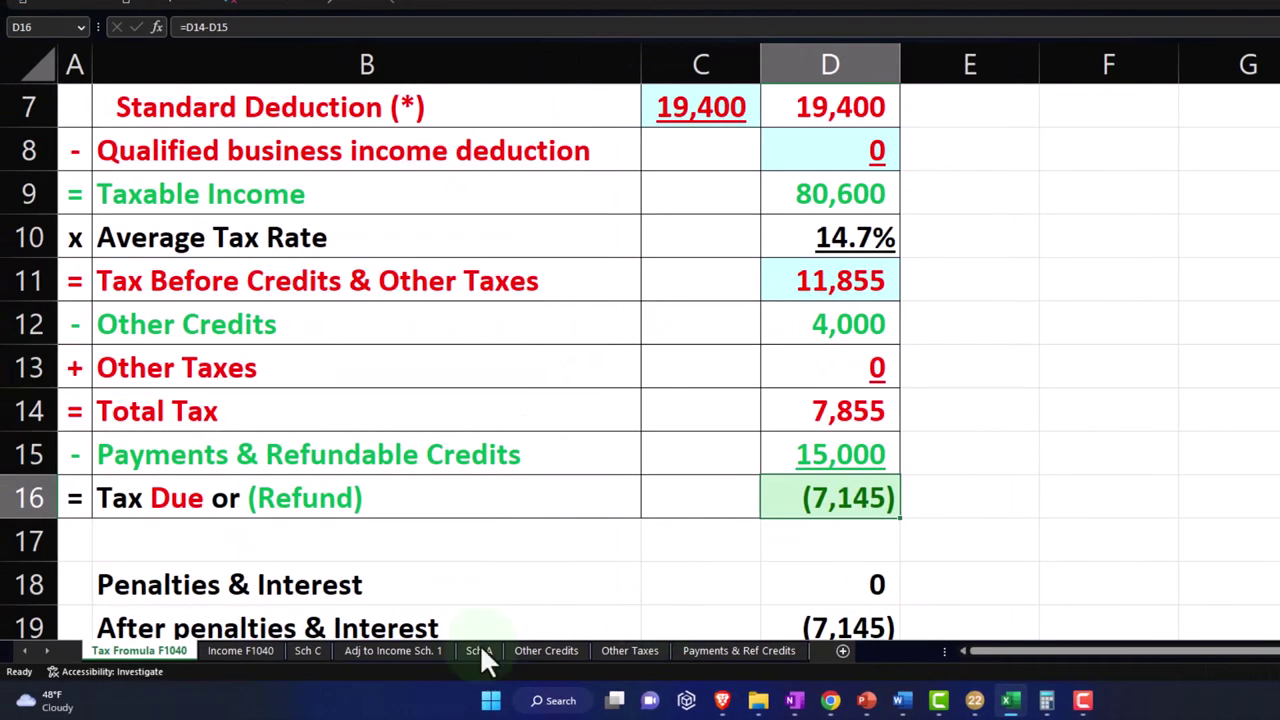
pyautogui.click(251, 650)
pyautogui.click(558, 126)
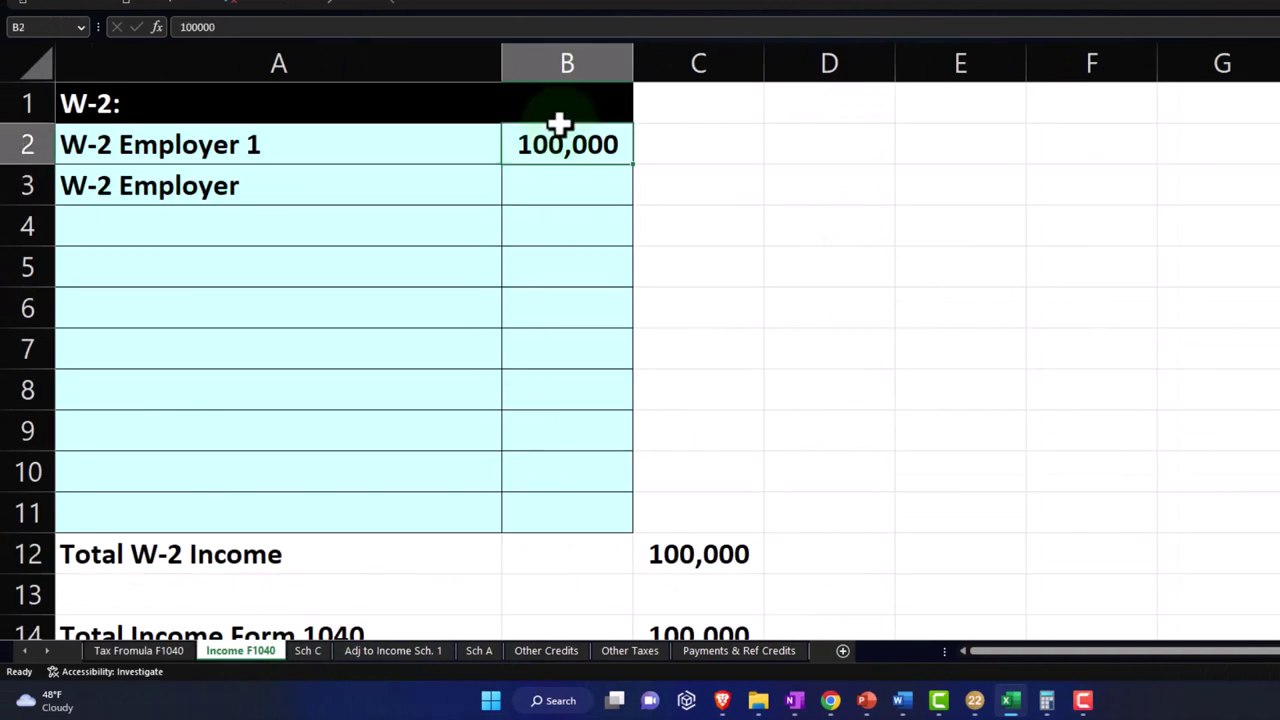
pyautogui.write('20000')
pyautogui.press('Return')
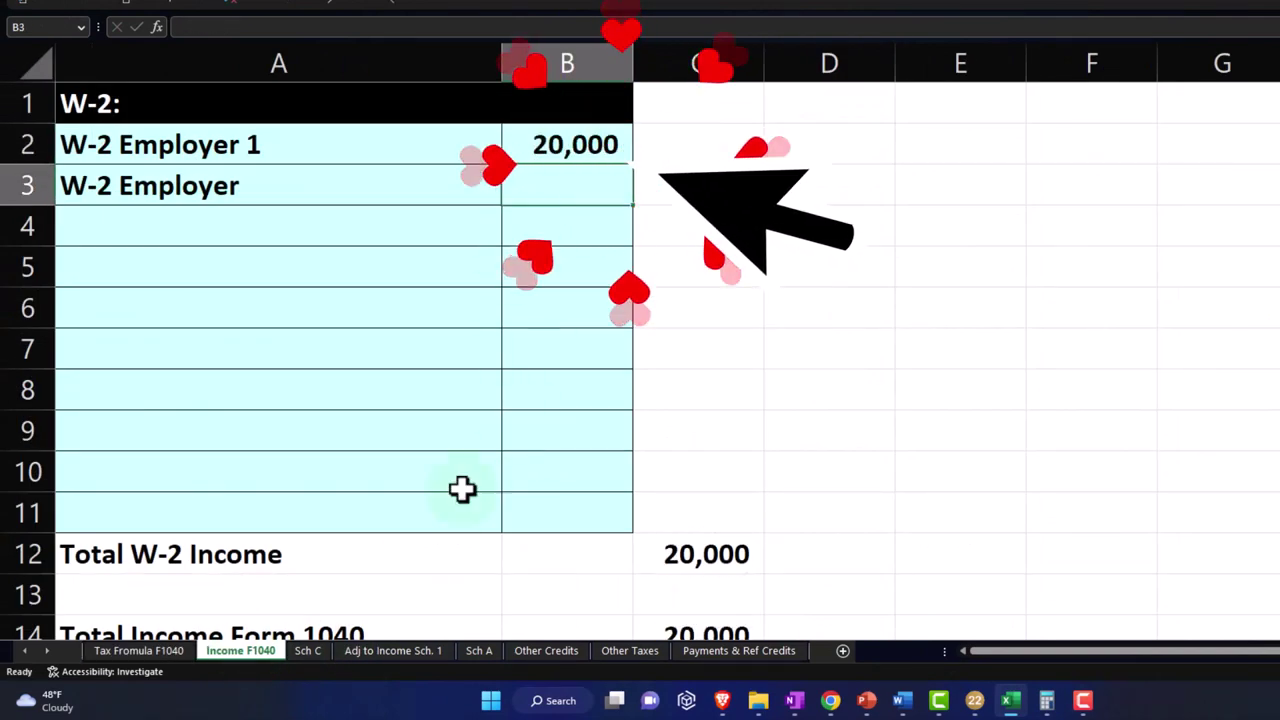
# Step: Check the 600 taxable income in Excel against Lacerte's Form 1040 page 2
pyautogui.click(185, 650)
pyautogui.scroll(2, 846, 390)
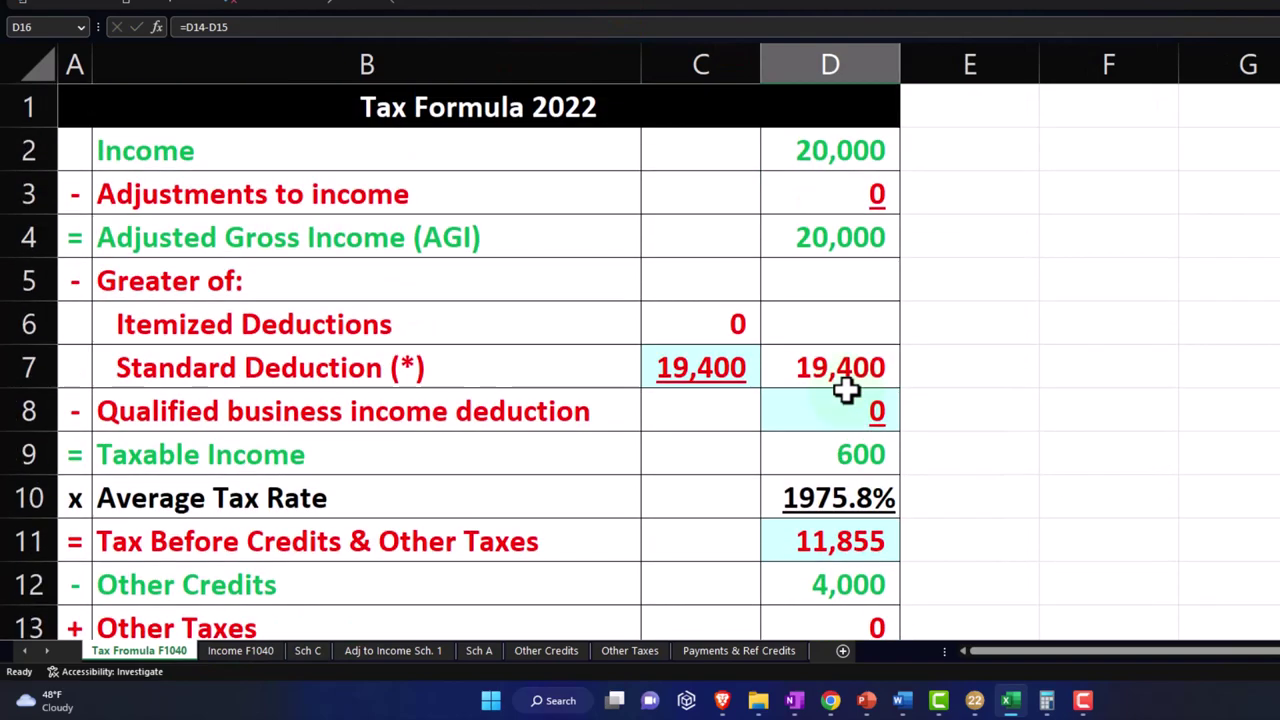
pyautogui.scroll(-1, 897, 330)
pyautogui.click(833, 320)
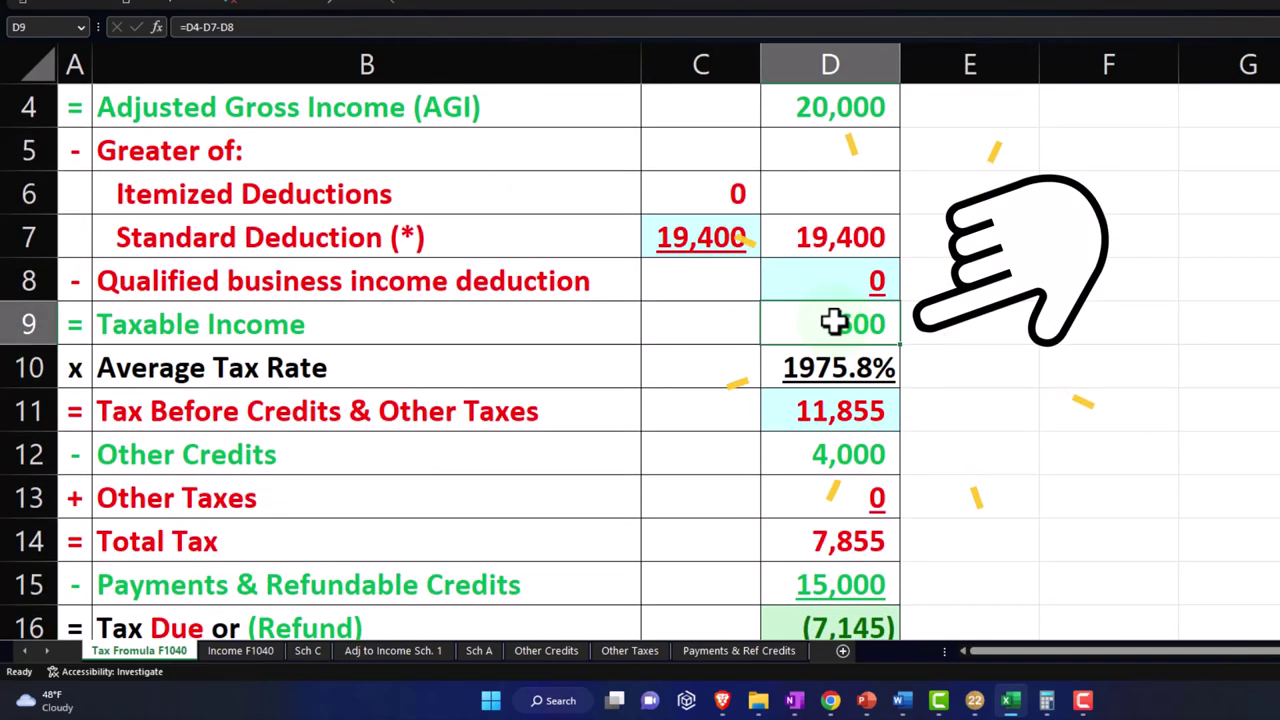
pyautogui.click(975, 701)
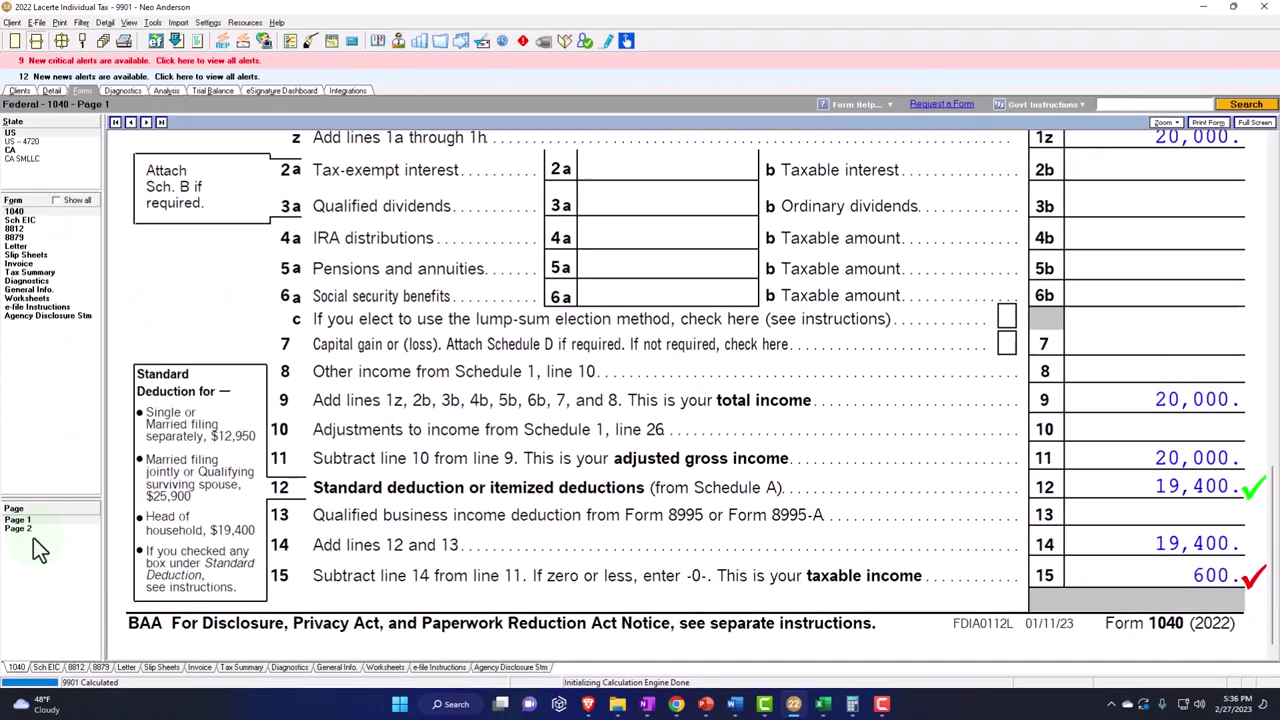
pyautogui.click(30, 540)
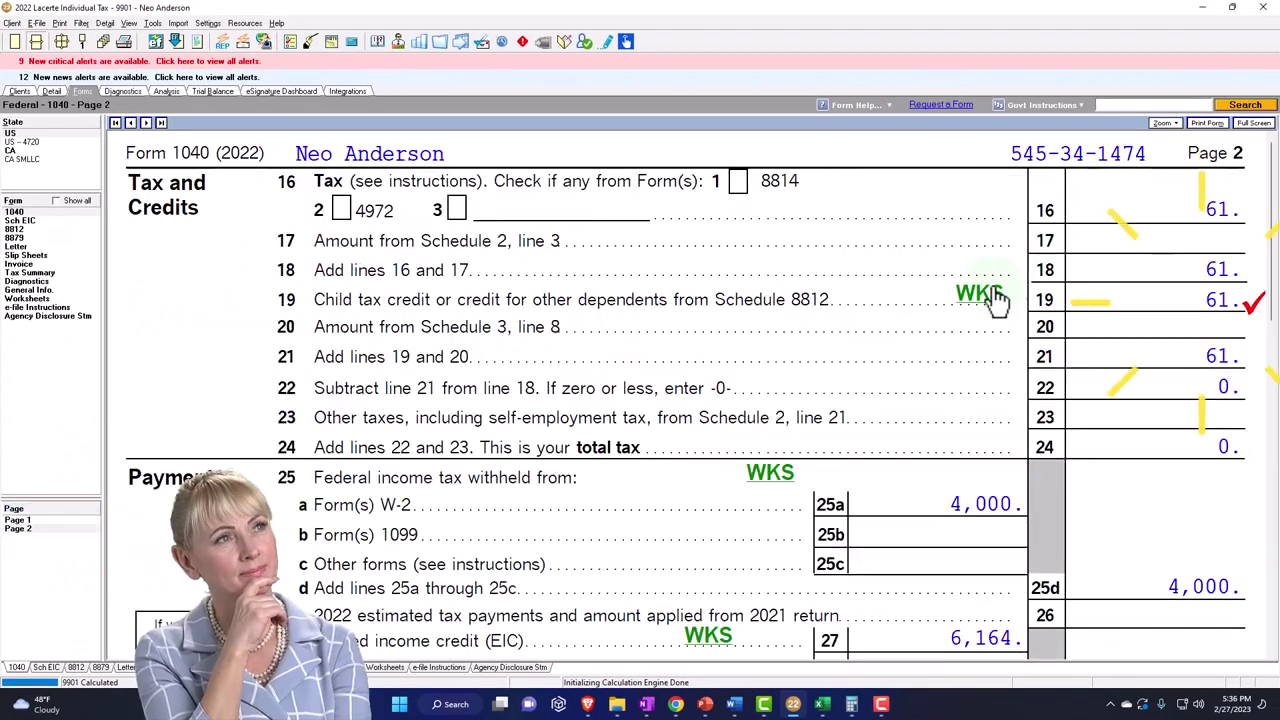
# Step: Enter 61 as Tax Before Credits & Other Taxes in D11
pyautogui.click(822, 705)
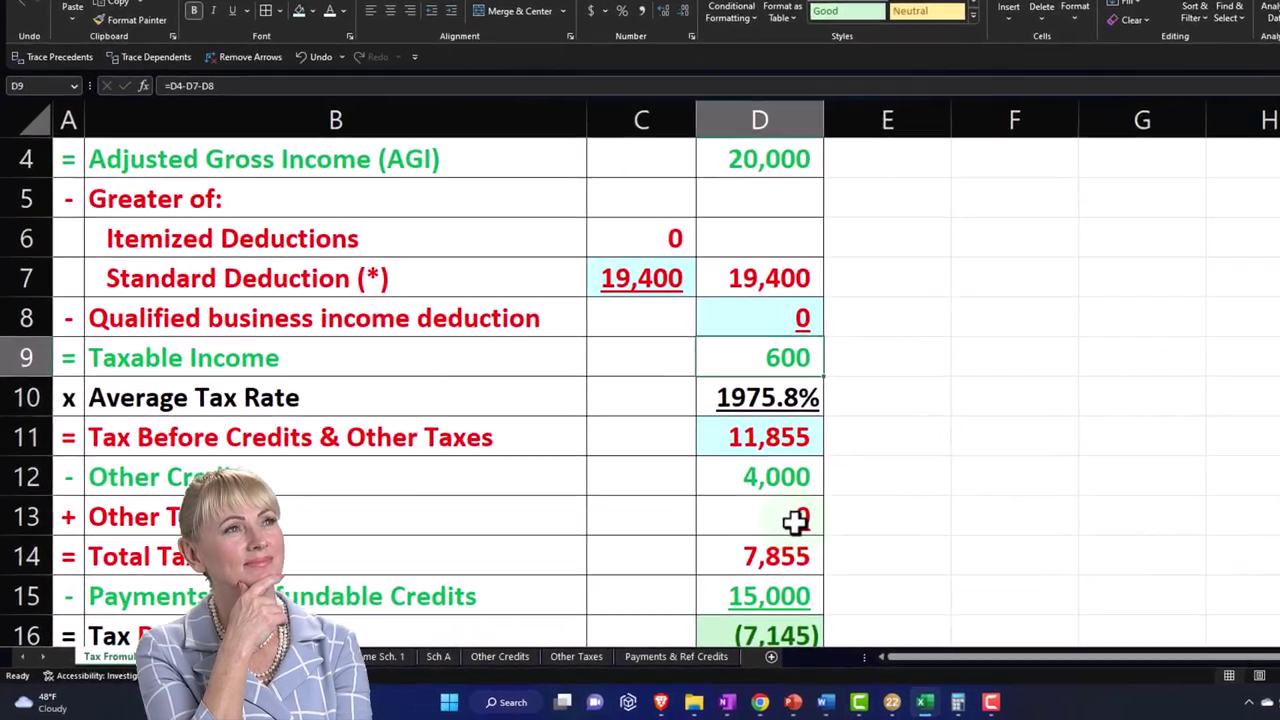
pyautogui.scroll(-1, 708, 542)
pyautogui.scroll(1, 708, 544)
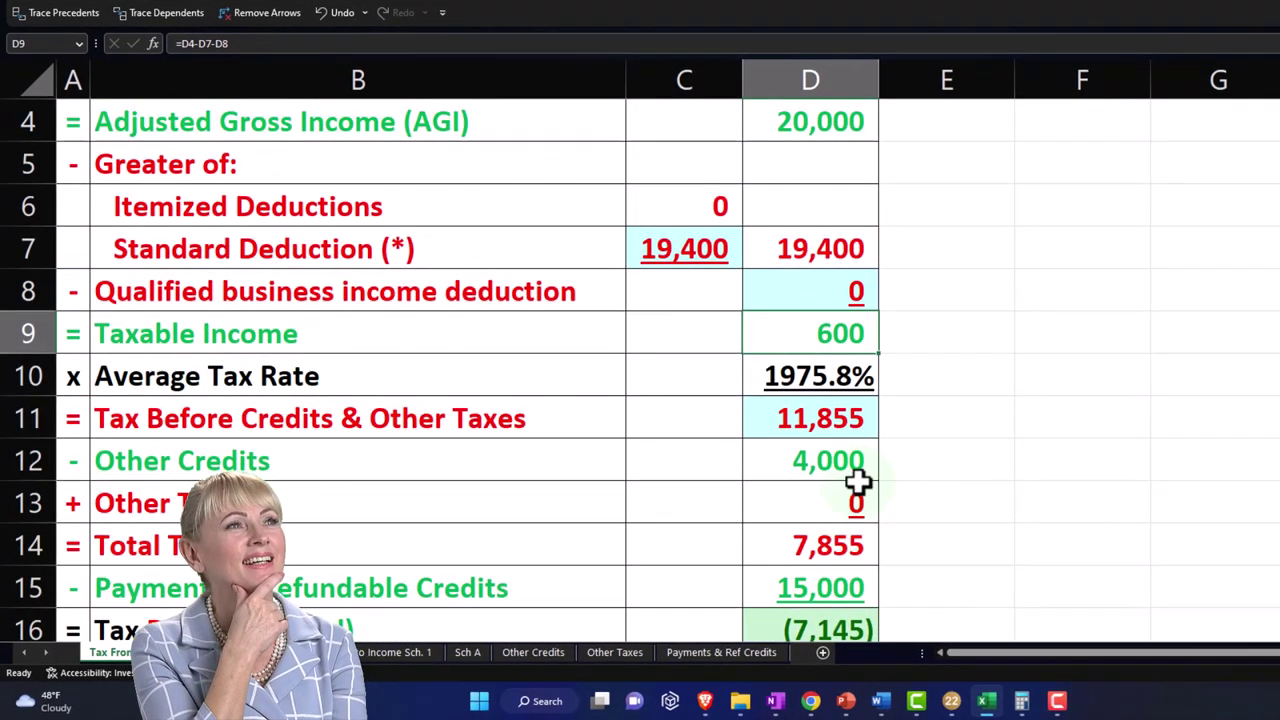
pyautogui.click(826, 420)
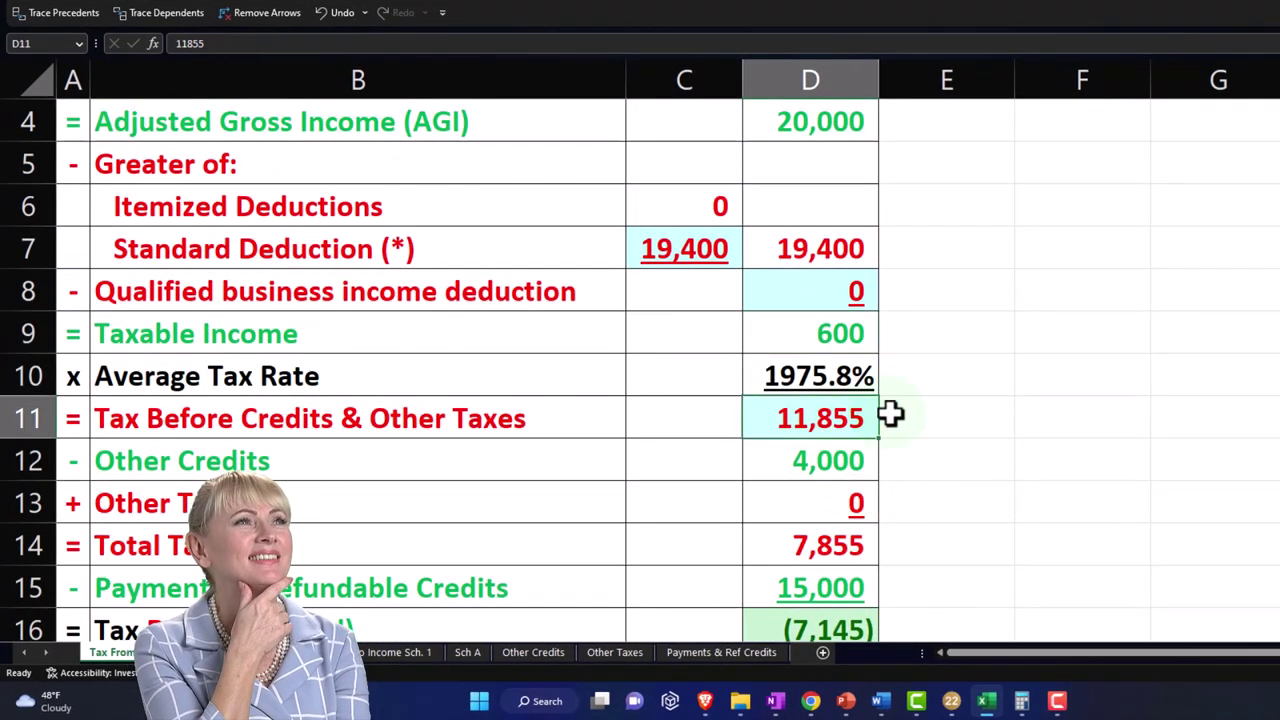
pyautogui.write('61')
pyautogui.press('Return')
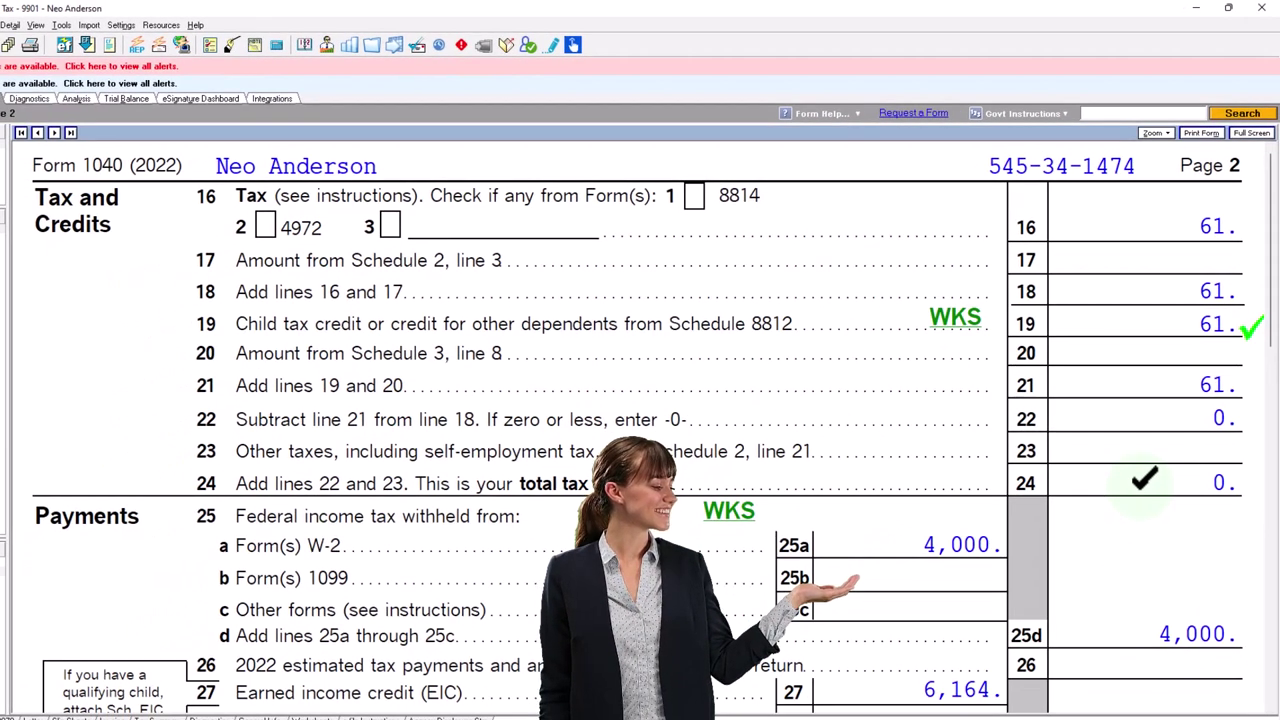
# Step: Review Form 1040 page 2 payment lines through line 32's 8,789
pyautogui.scroll(-2, 640, 420)
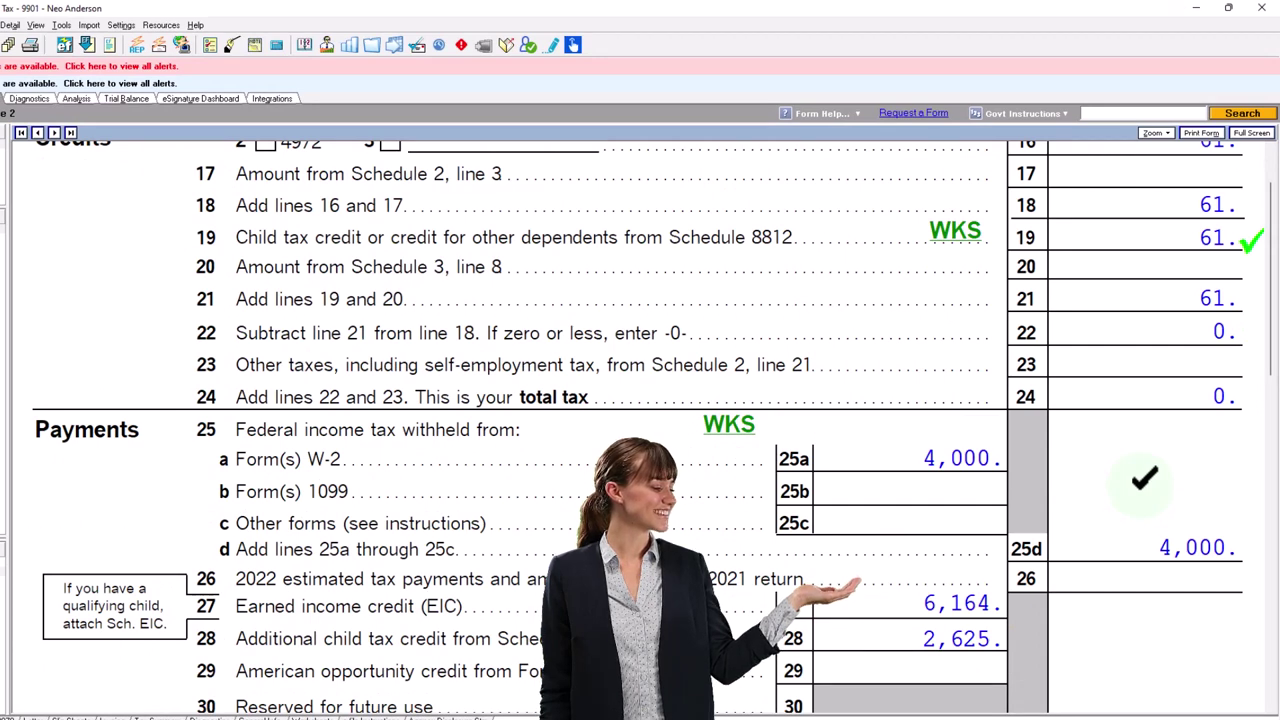
pyautogui.scroll(-2, 1144, 488)
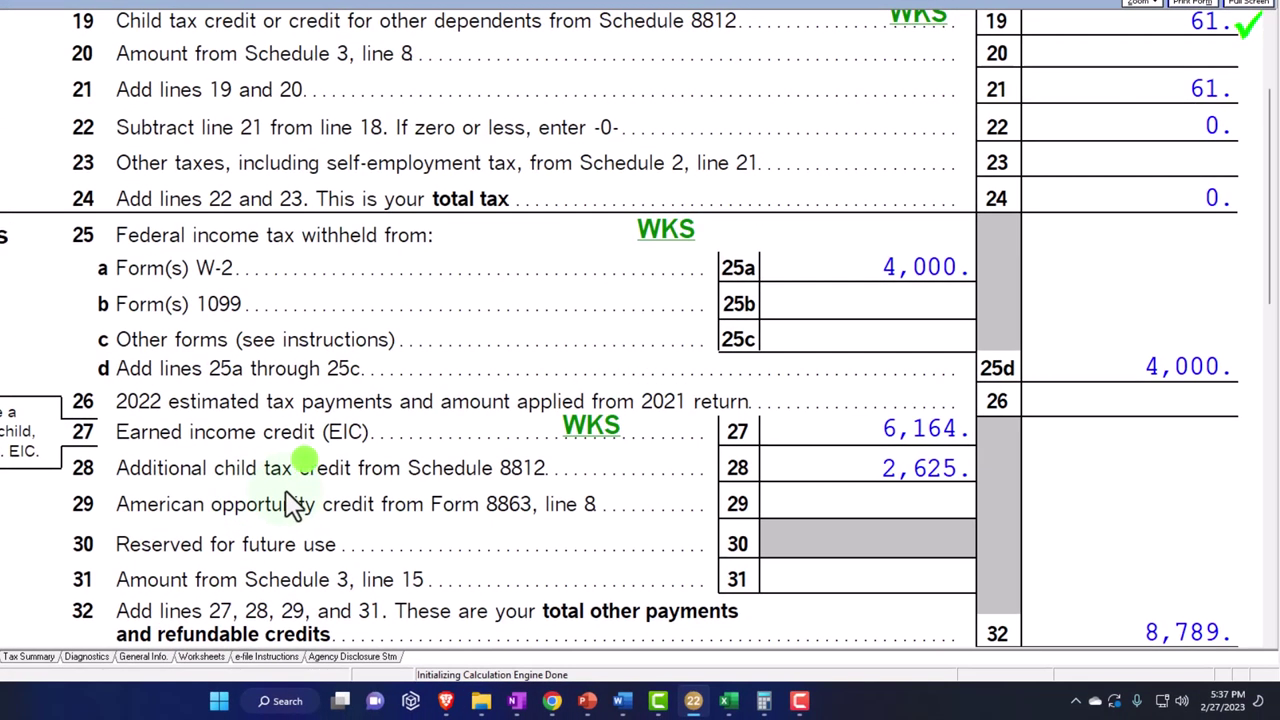
pyautogui.click(410, 549)
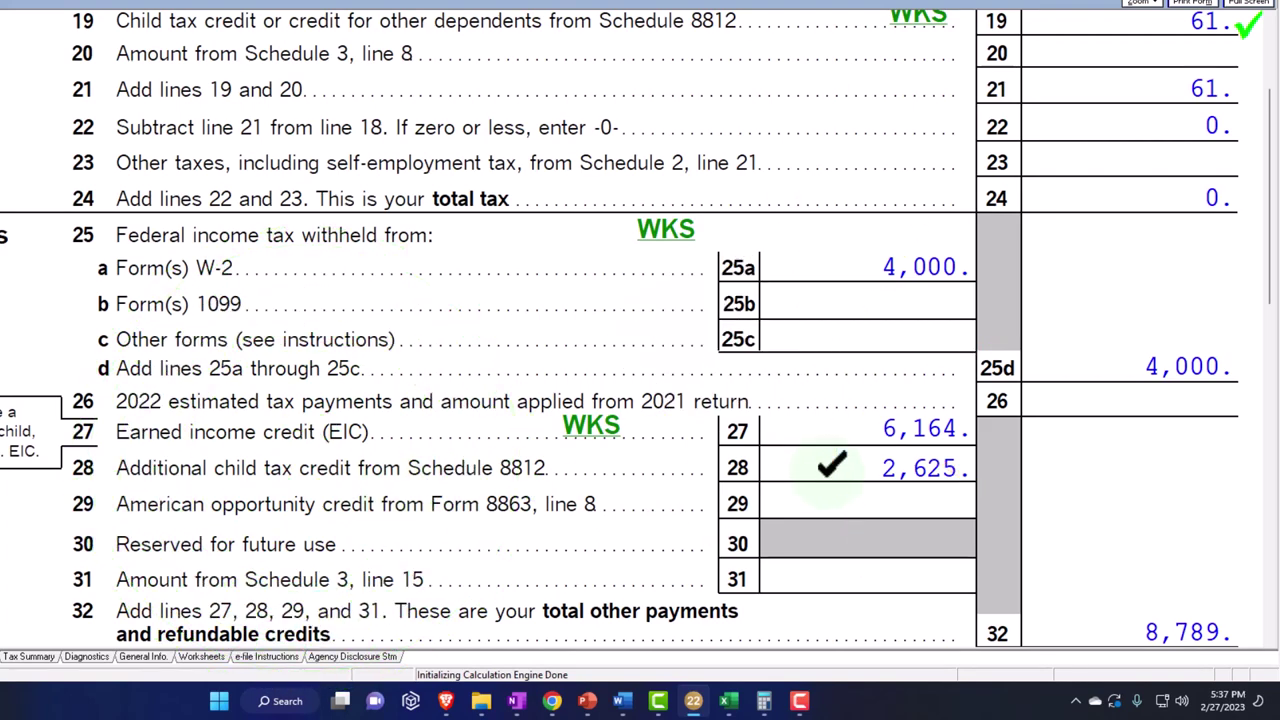
pyautogui.scroll(3, 620, 330)
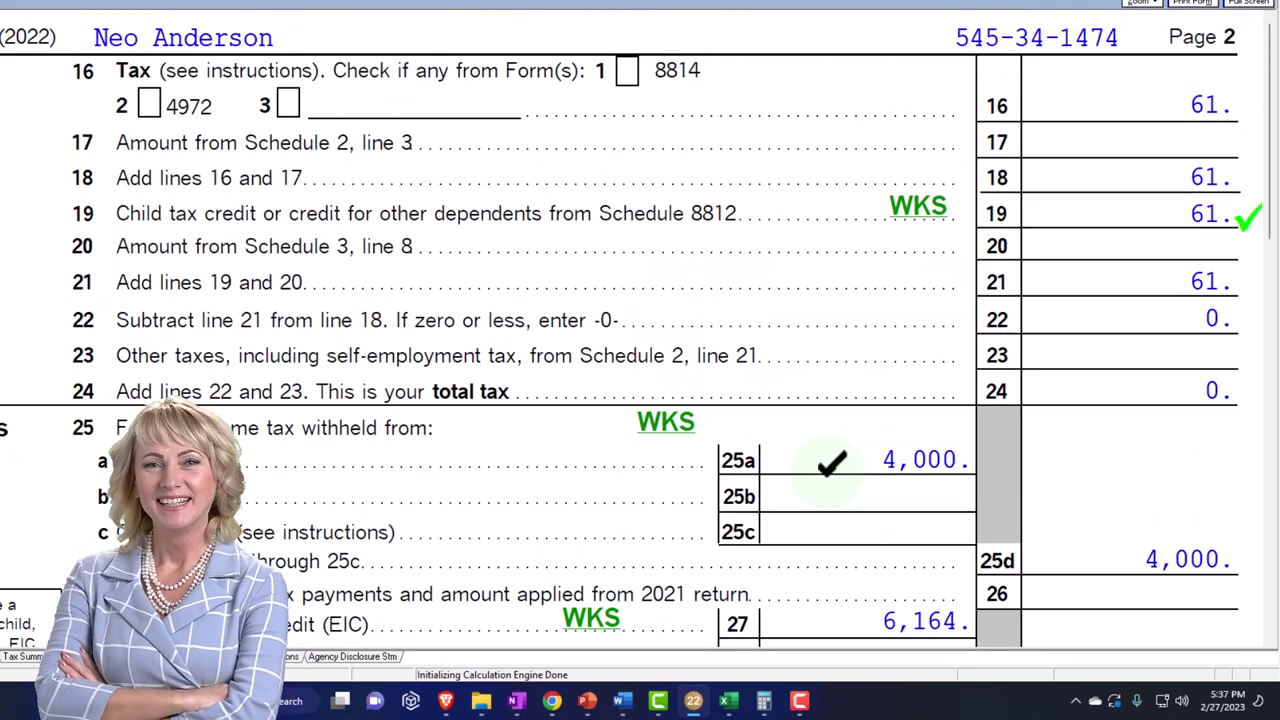
pyautogui.scroll(-2, 1080, 203)
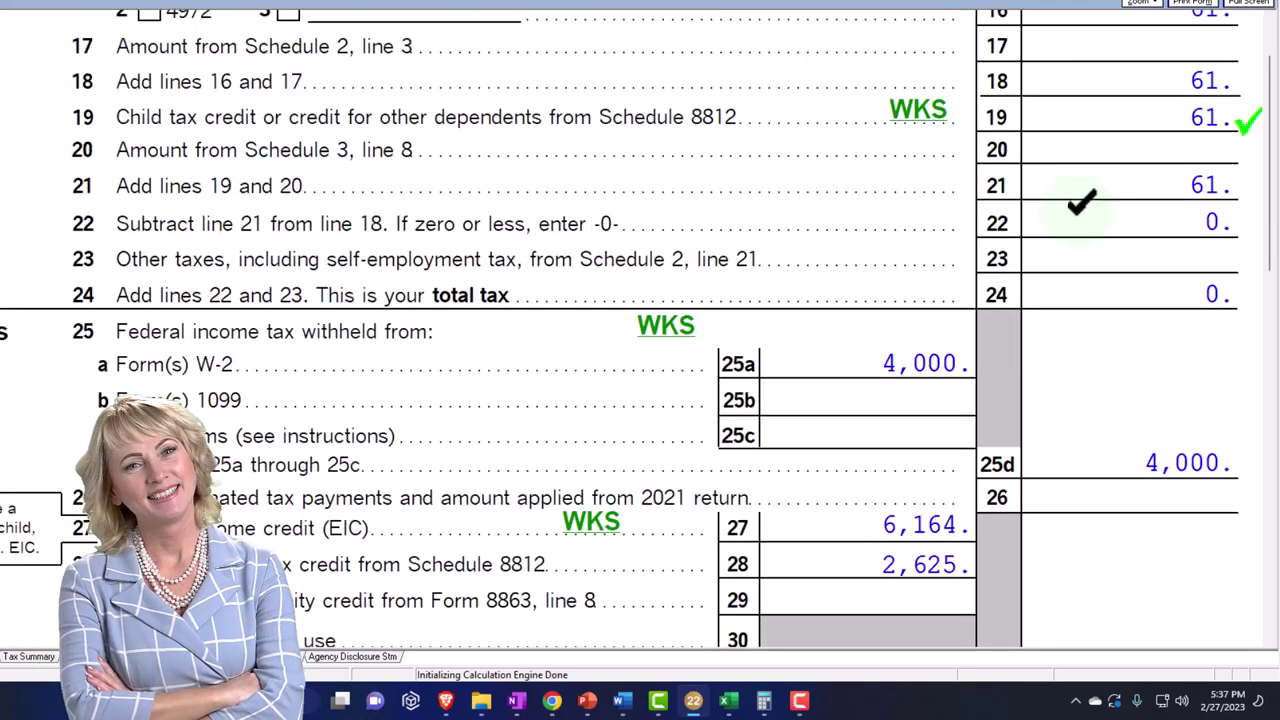
pyautogui.scroll(-2, 1080, 203)
pyautogui.click(1075, 205)
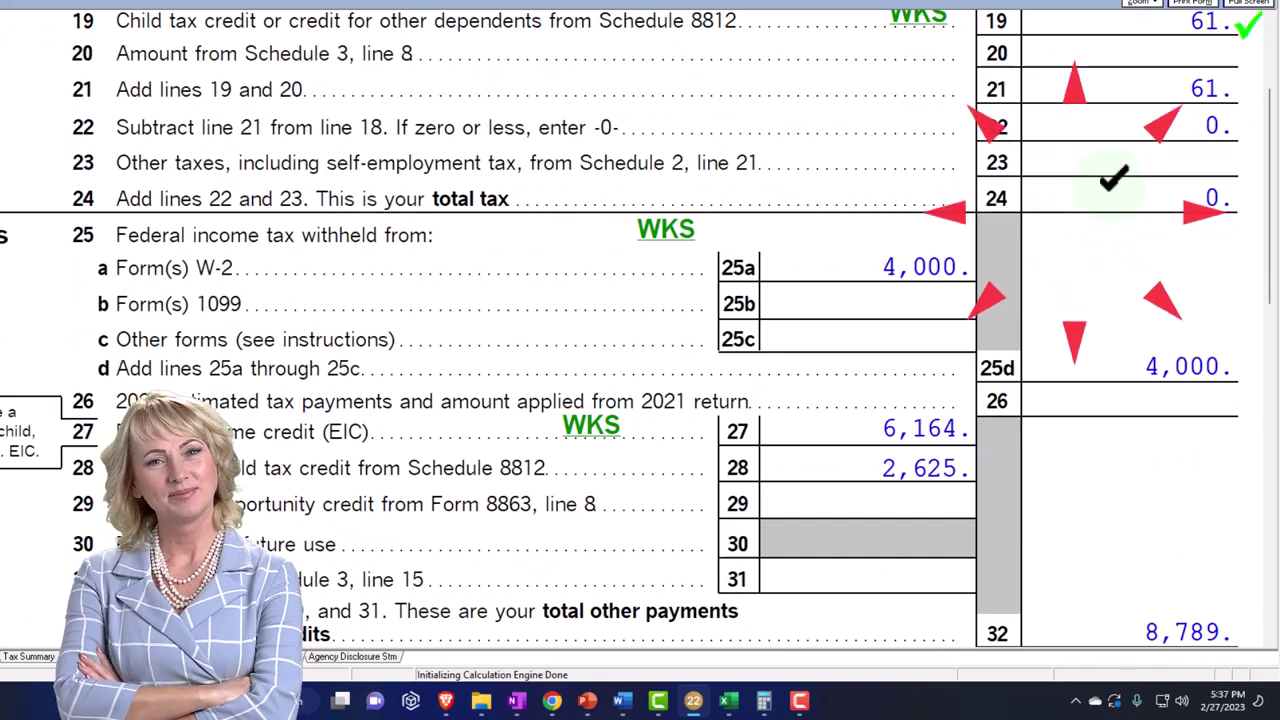
pyautogui.click(735, 702)
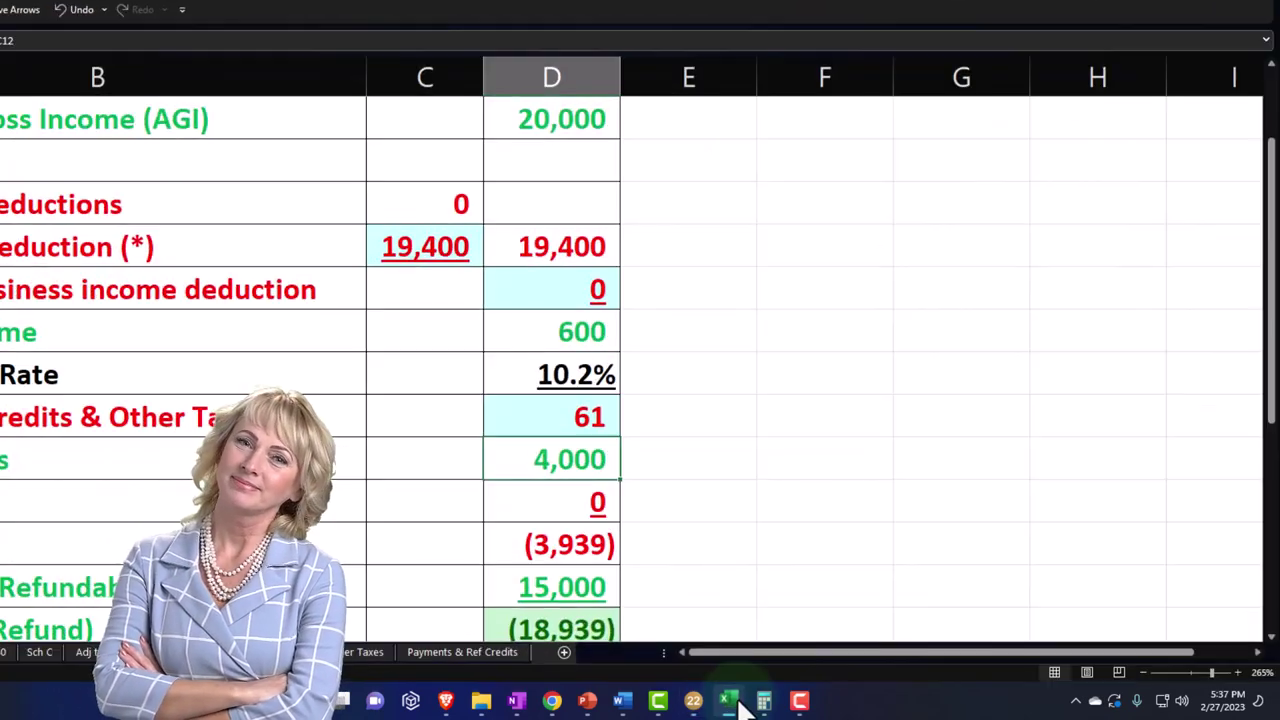
# Step: Check Other Credits in D12 and Payments & Refundable Credits in D15 against the (18,939) refund
pyautogui.scroll(-3, 318, 417)
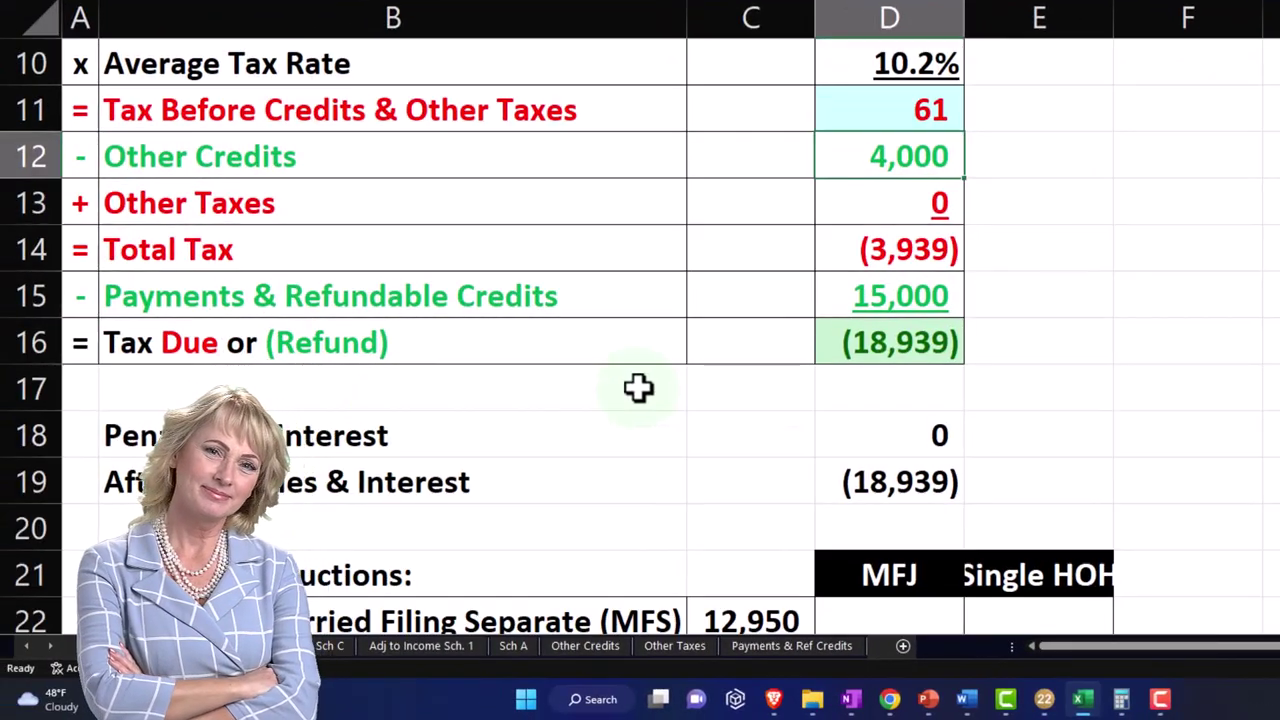
pyautogui.click(847, 162)
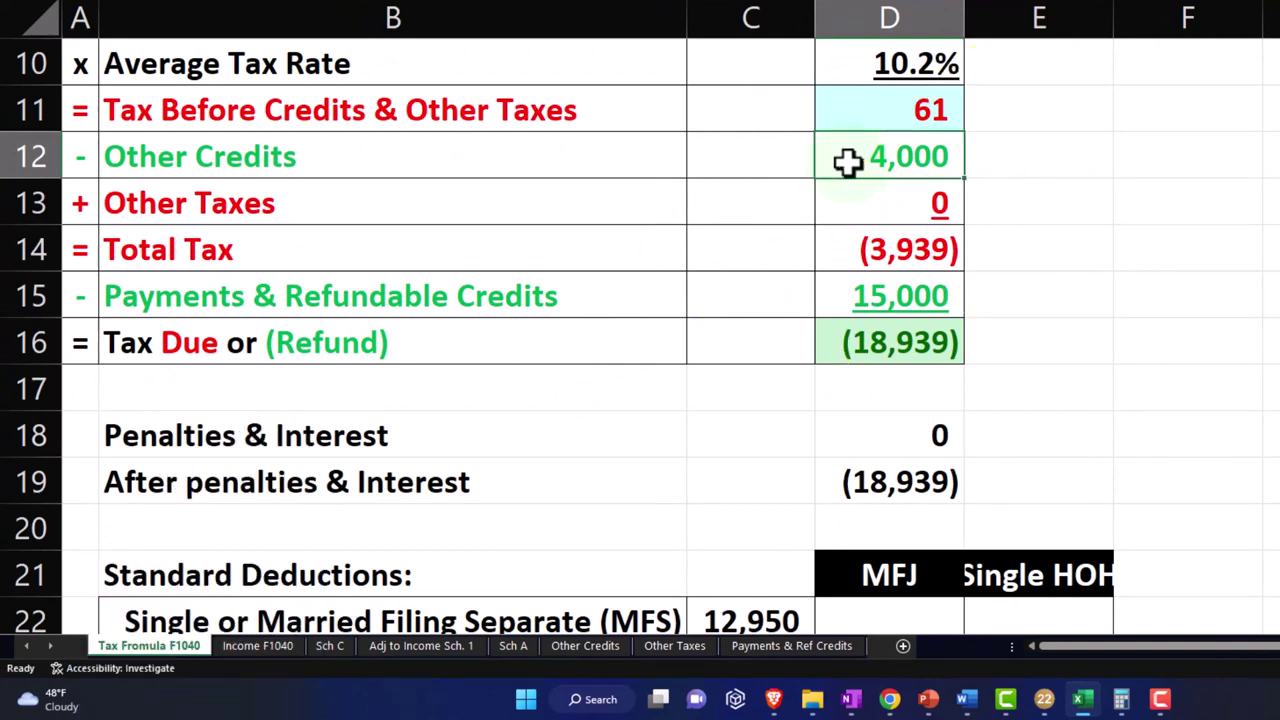
pyautogui.click(847, 283)
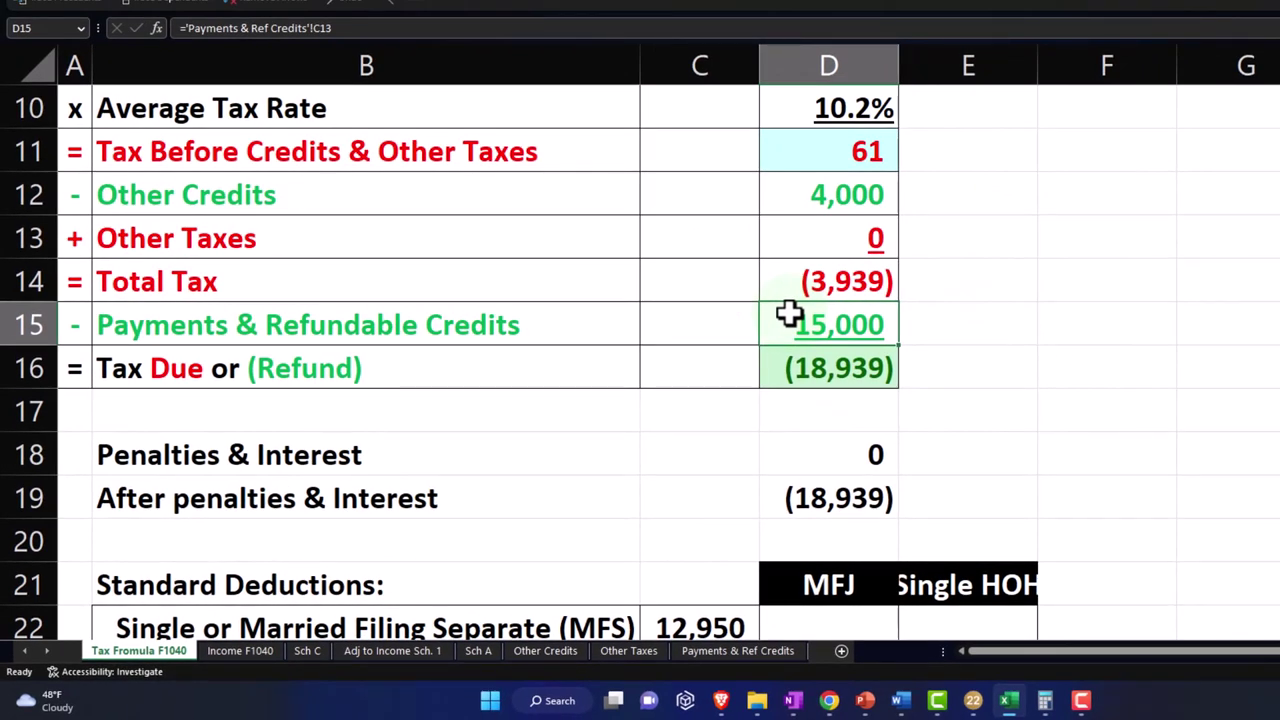
pyautogui.scroll(1, 790, 315)
pyautogui.click(1009, 700)
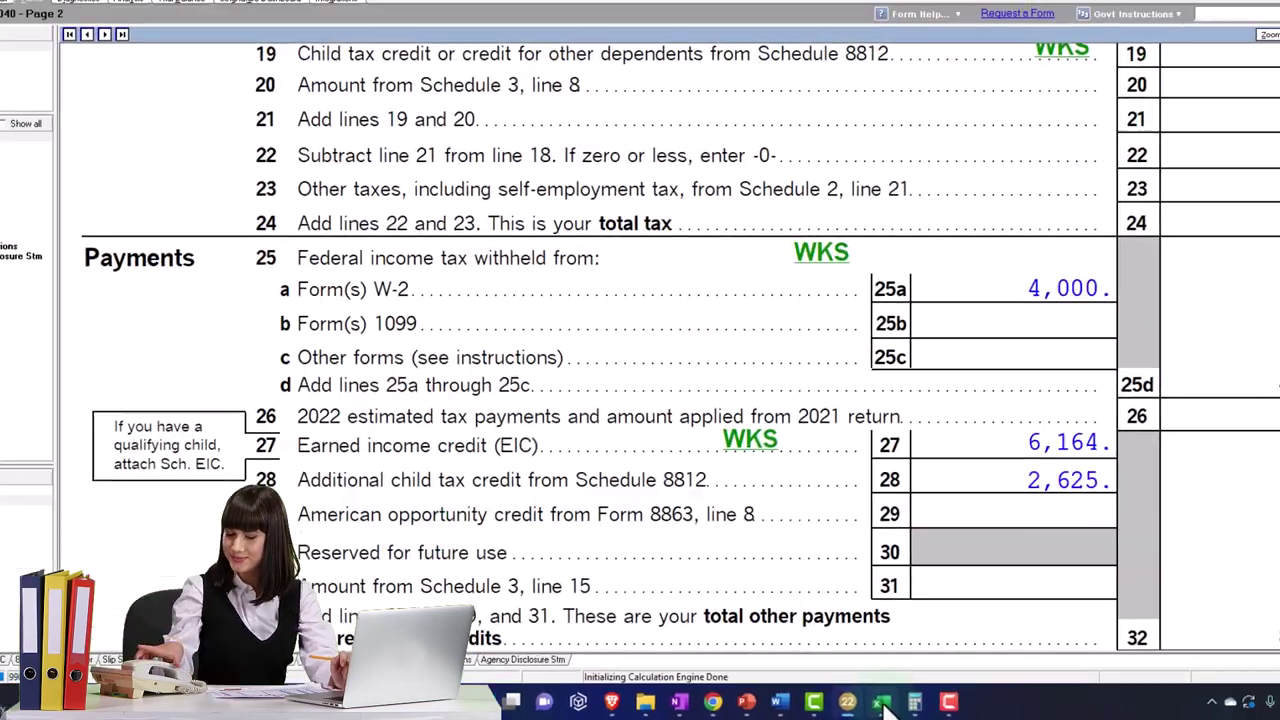
# Step: Check the spouse's name and social security number on the joint return's Form 1040 page 1
pyautogui.click(1018, 340)
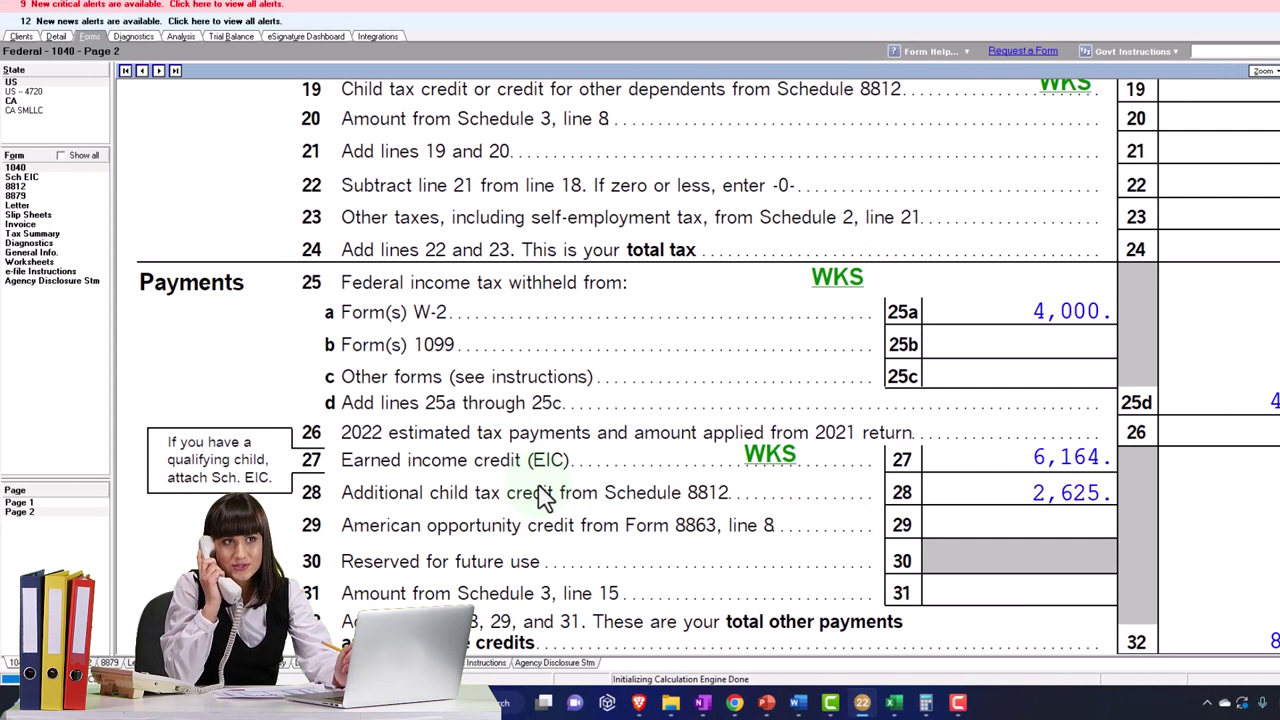
pyautogui.click(48, 503)
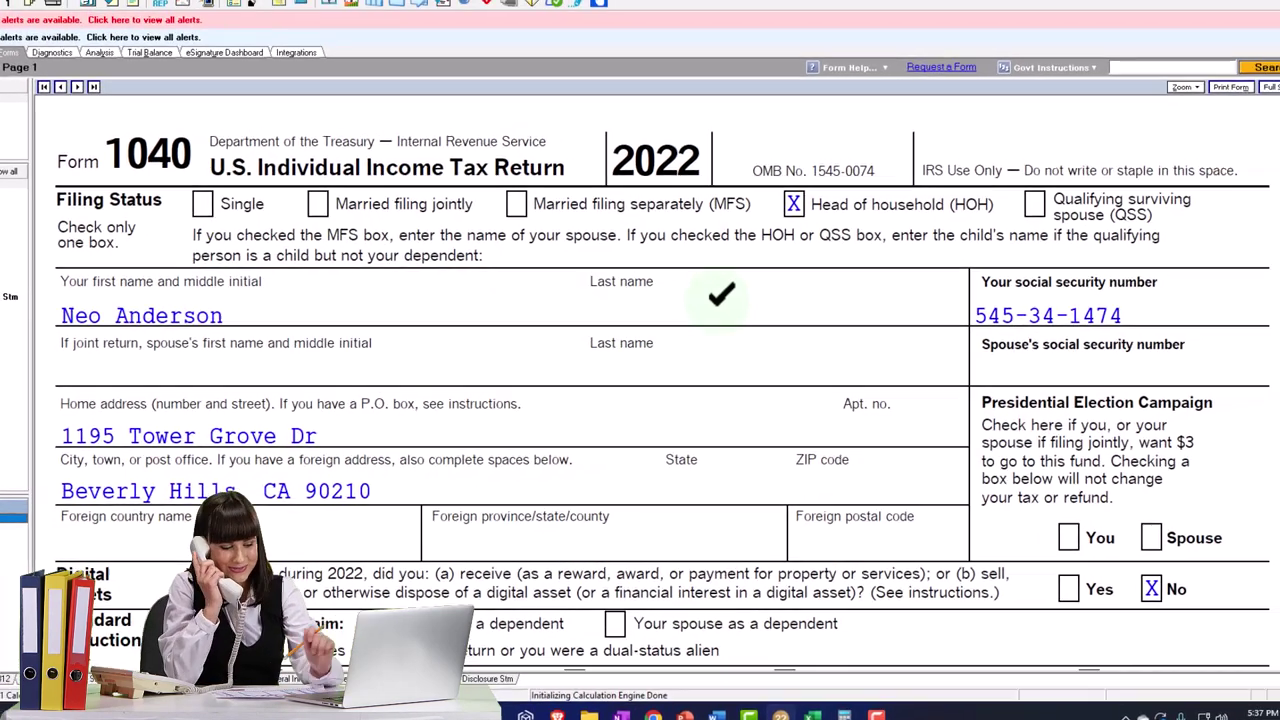
pyautogui.click(751, 333)
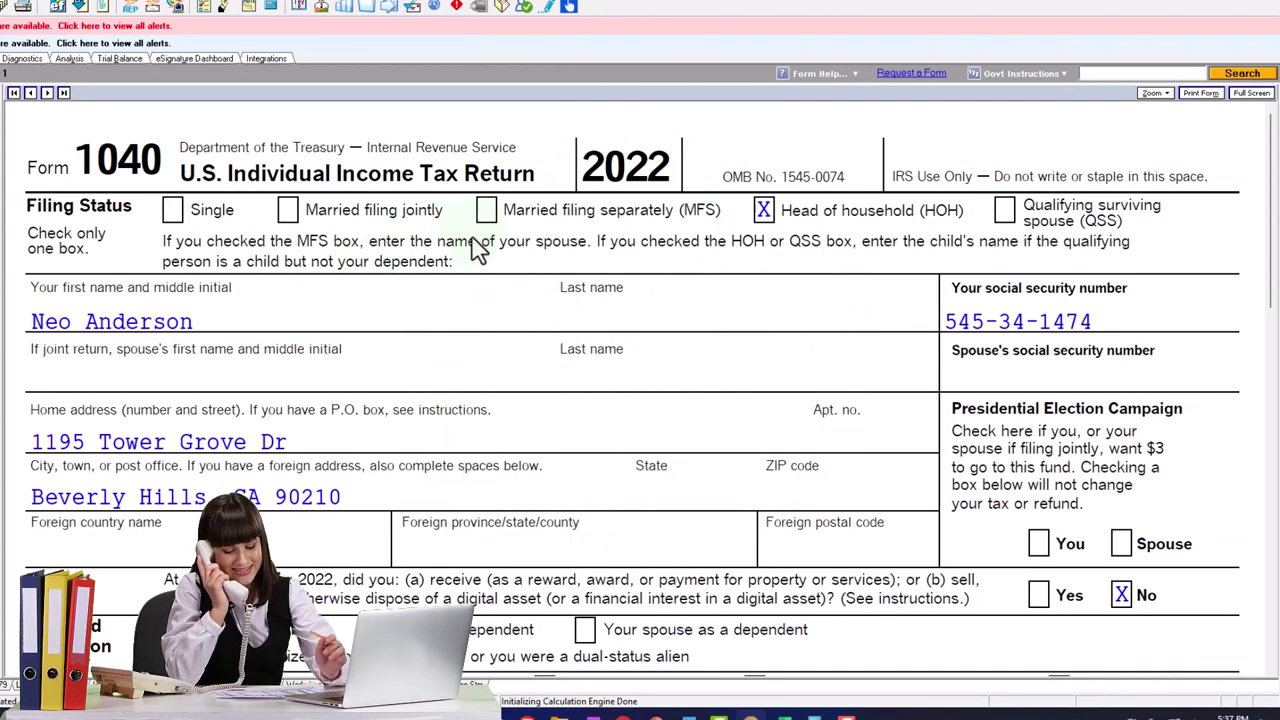
pyautogui.scroll(-10, 335, 530)
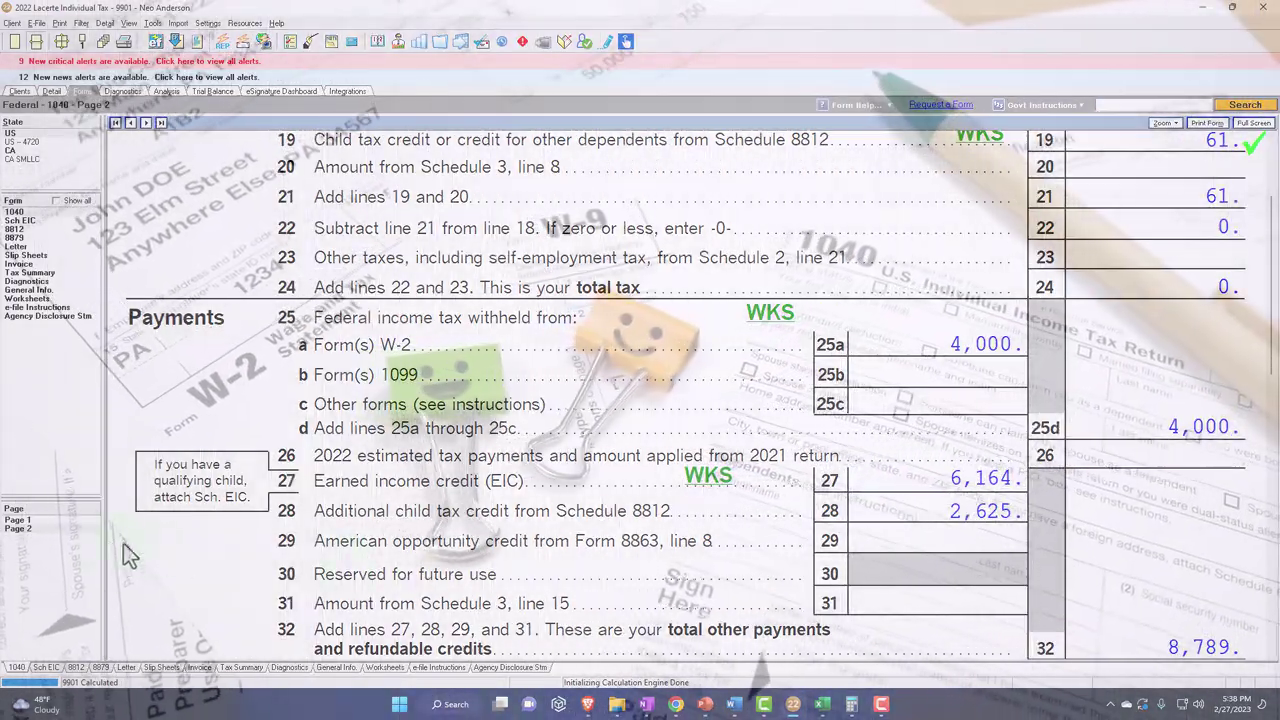
# Step: Flip between Form 1040 pages 1 and 2 to review the joint return, ending on page 1
pyautogui.click(37, 521)
pyautogui.scroll(-10, 560, 590)
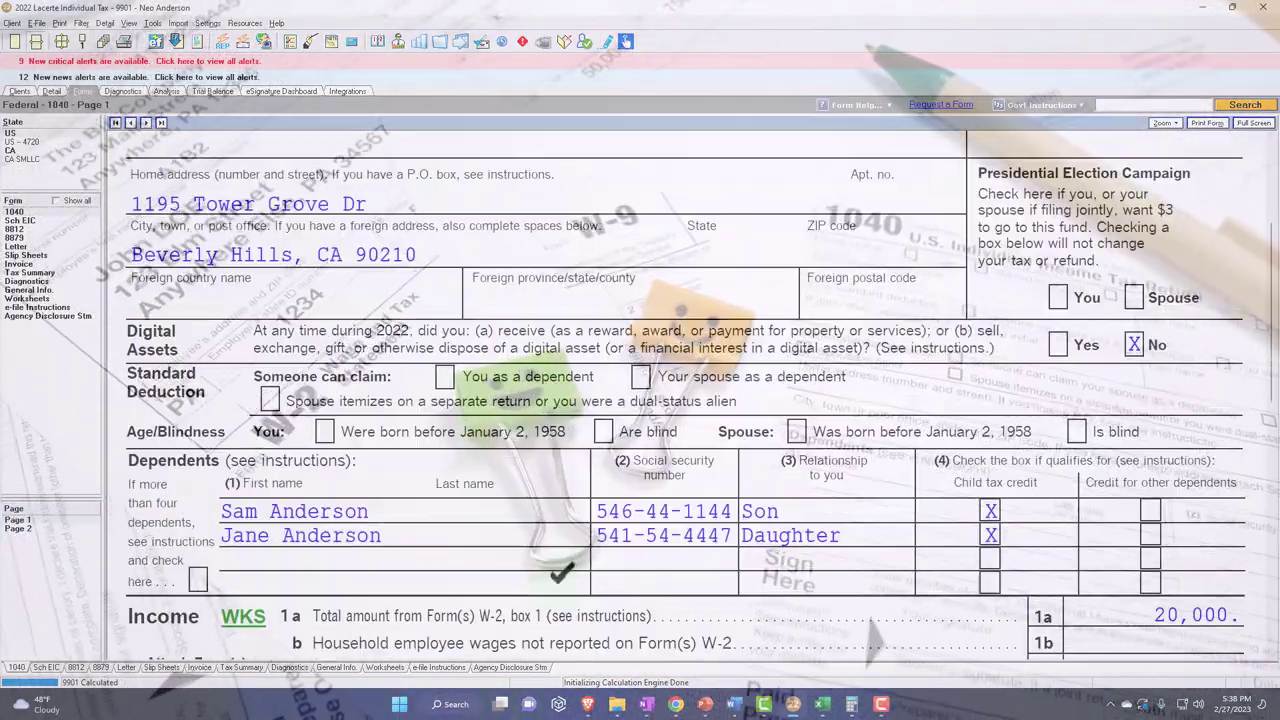
pyautogui.scroll(-2, 563, 591)
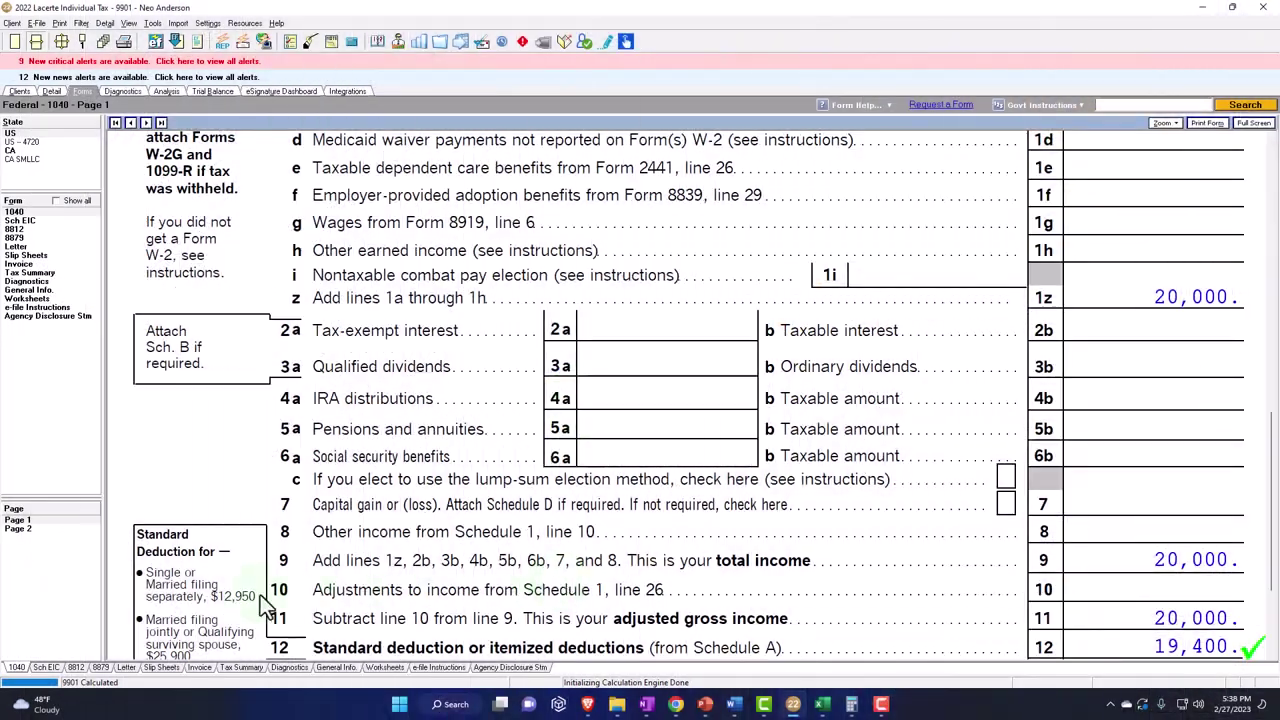
pyautogui.click(53, 532)
pyautogui.scroll(-4, 500, 545)
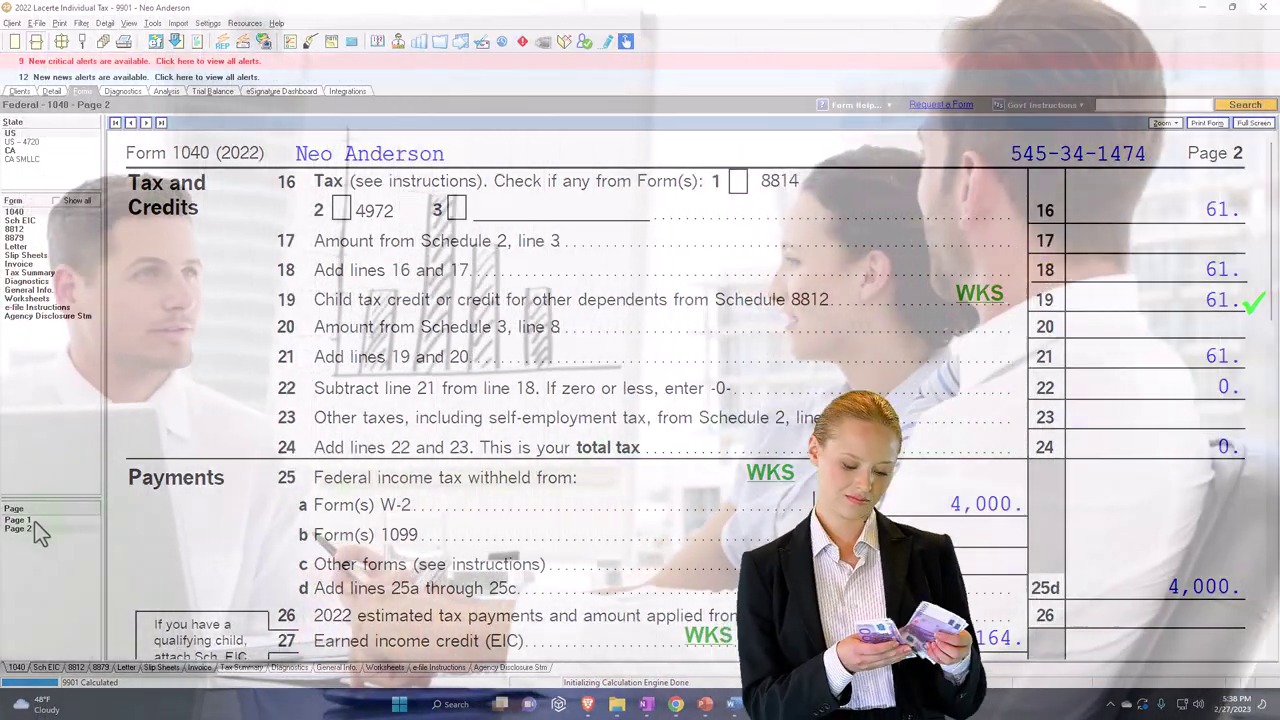
pyautogui.click(17, 520)
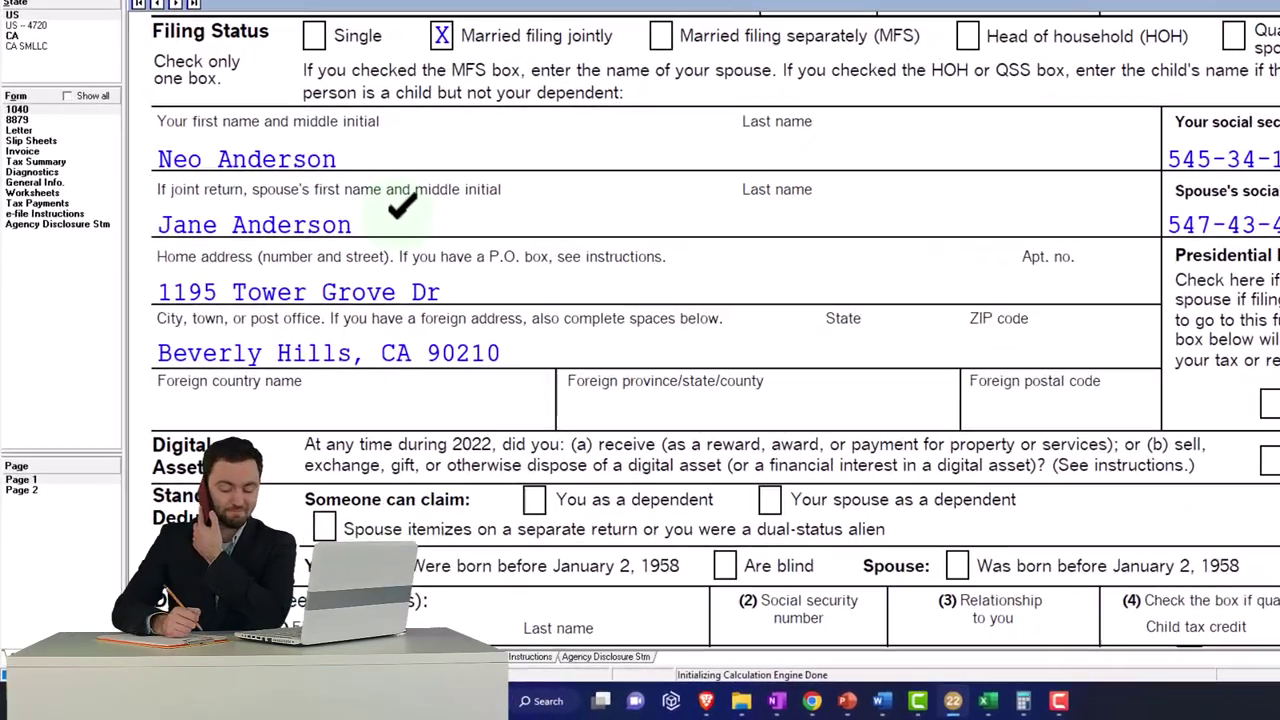
# Step: Review page 1 lines: wages 100,000, standard deduction 25,900 and taxable income 74,100
pyautogui.scroll(-2, 410, 190)
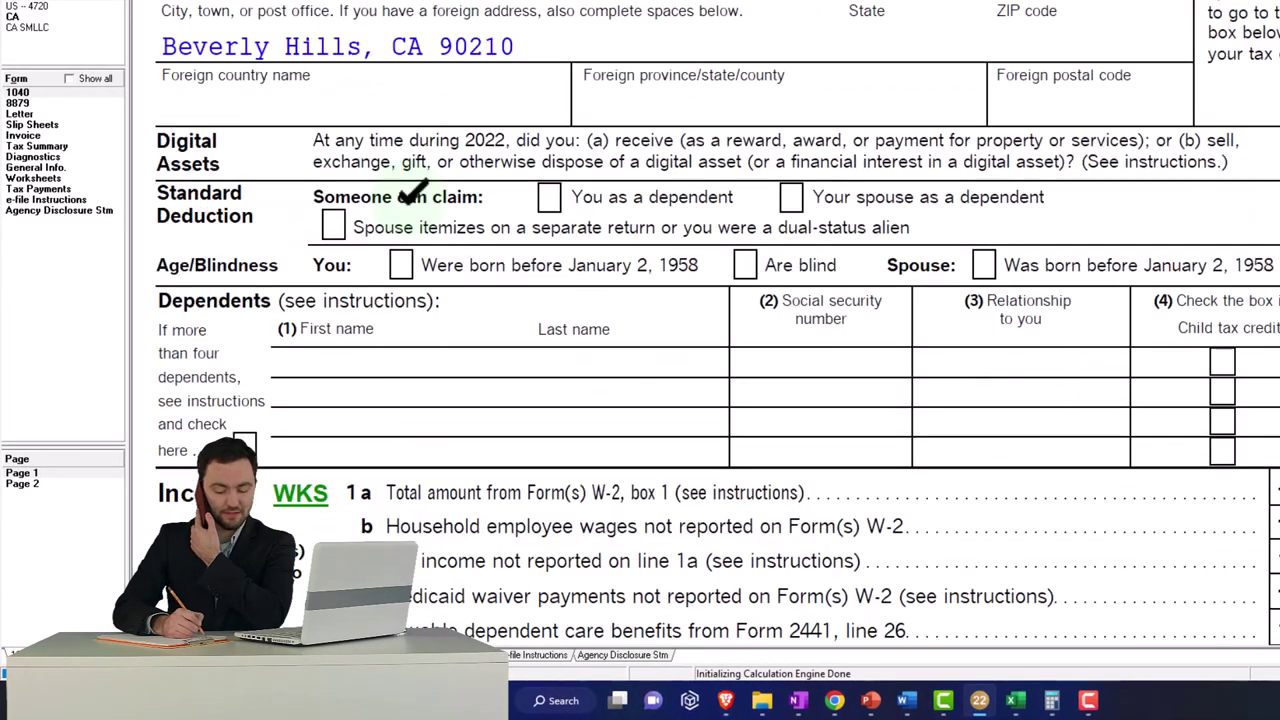
pyautogui.scroll(-3, 412, 190)
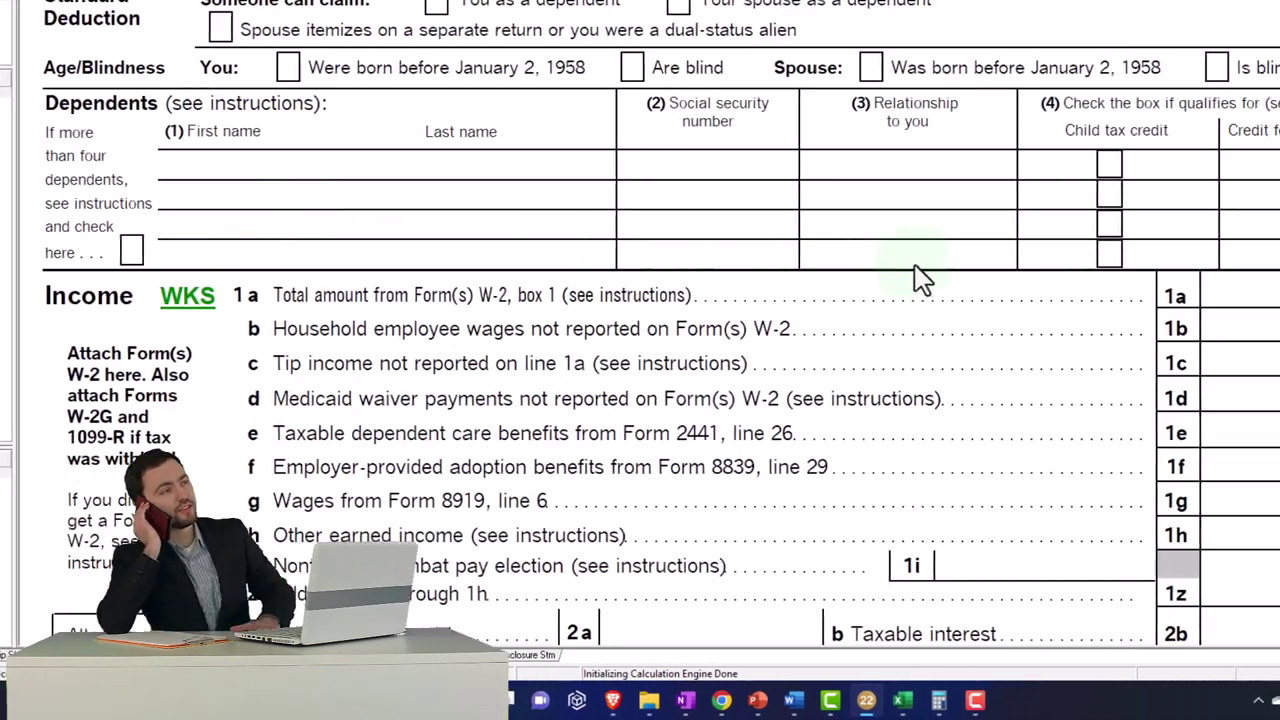
pyautogui.scroll(3, 1045, 280)
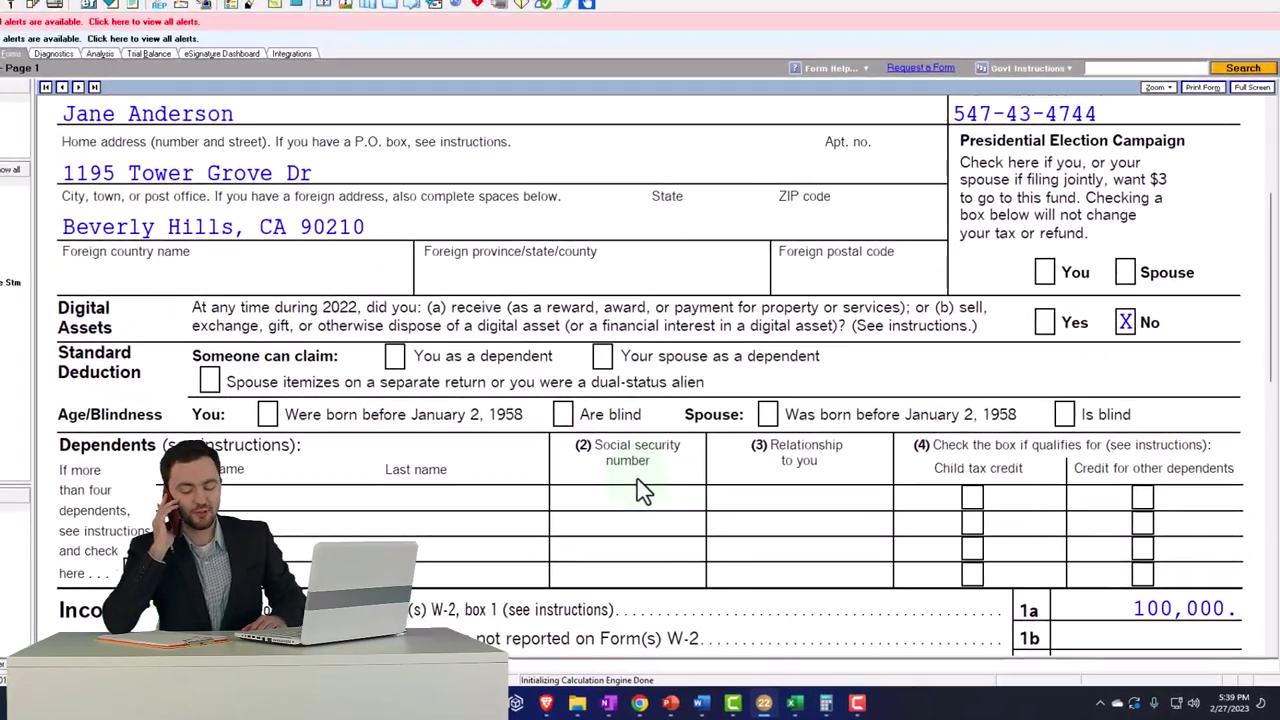
pyautogui.scroll(-10, 643, 490)
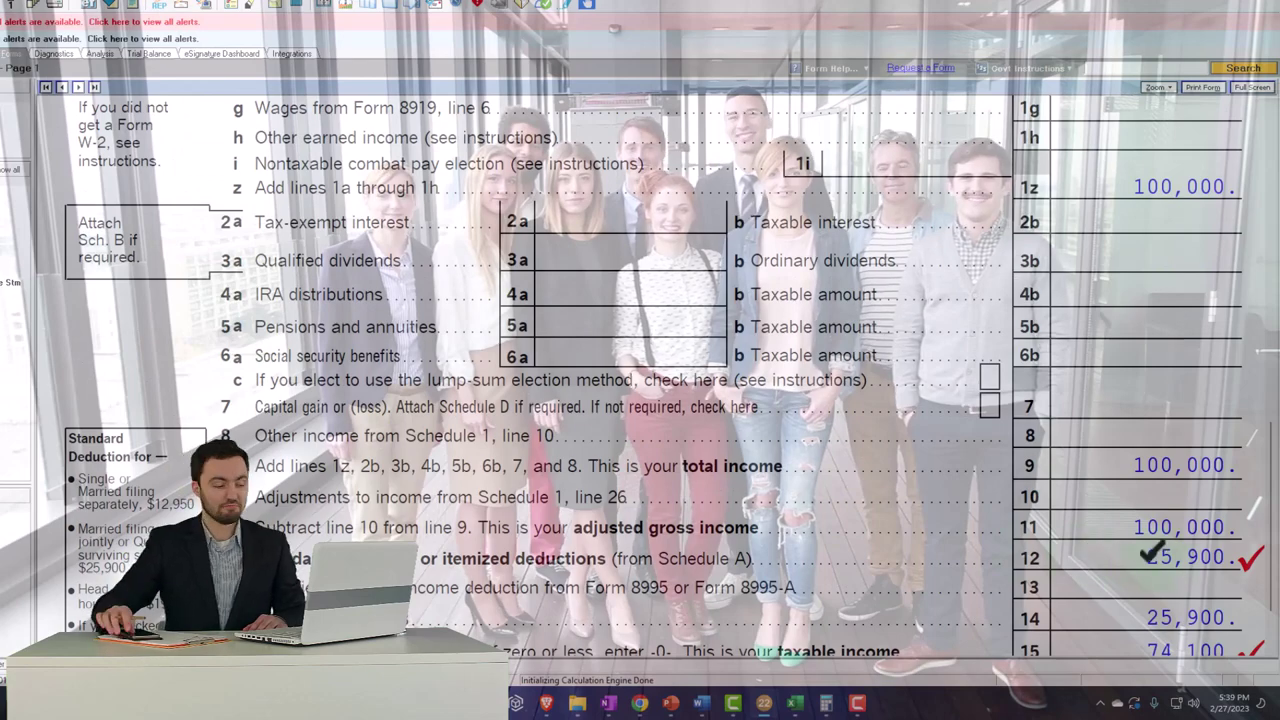
pyautogui.scroll(-2, 1143, 548)
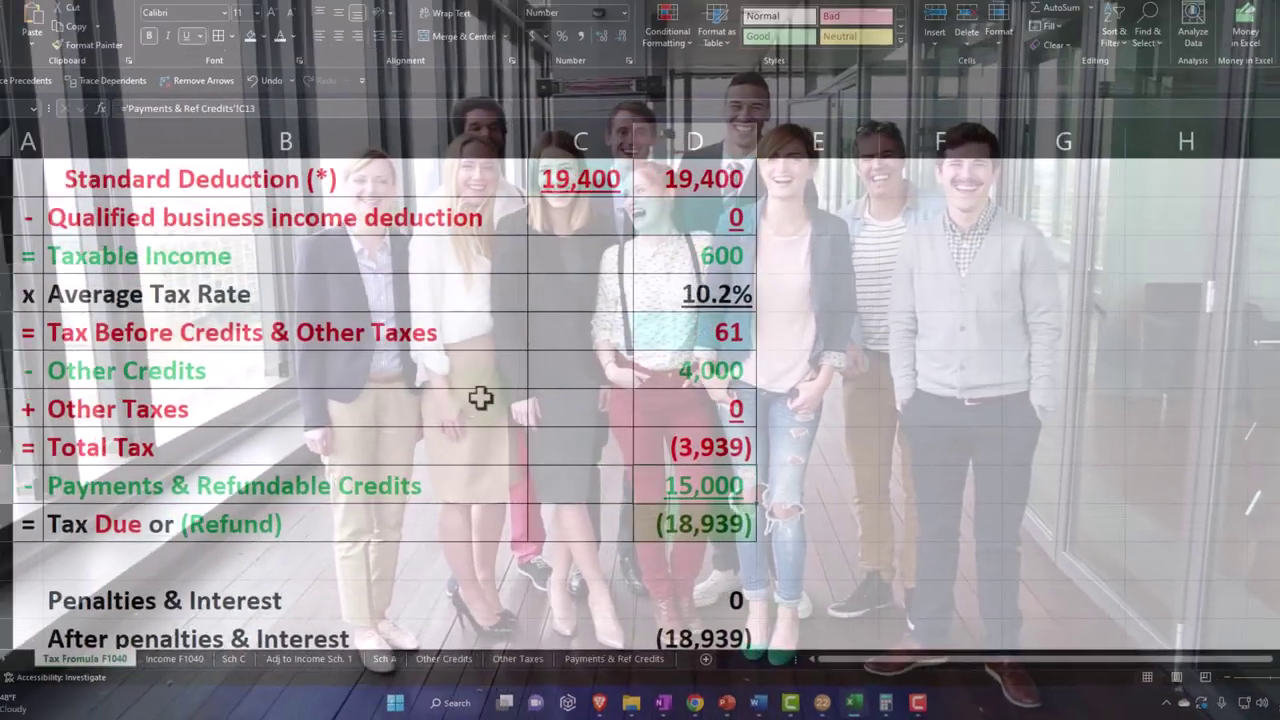
pyautogui.scroll(2, 480, 395)
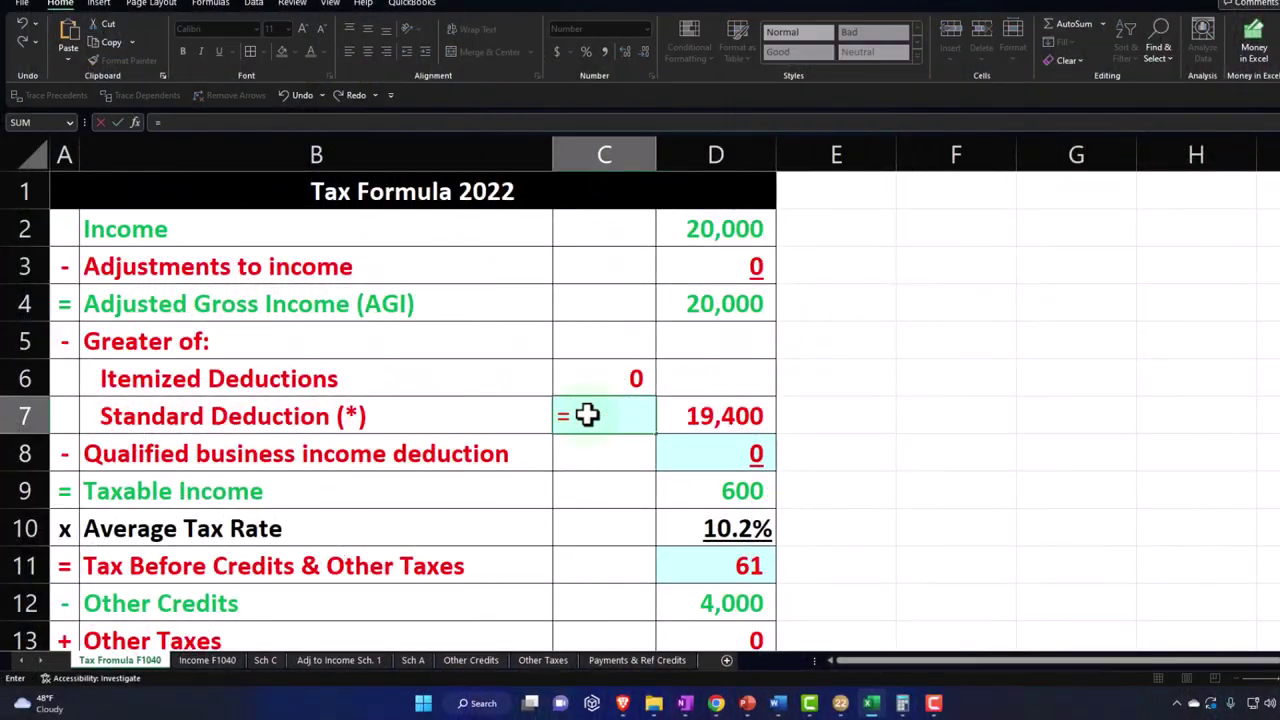
# Step: In Excel, update the standard deduction to the MFJ 25,900 and W-2 wages to 100,000
pyautogui.scroll(-5, 587, 415)
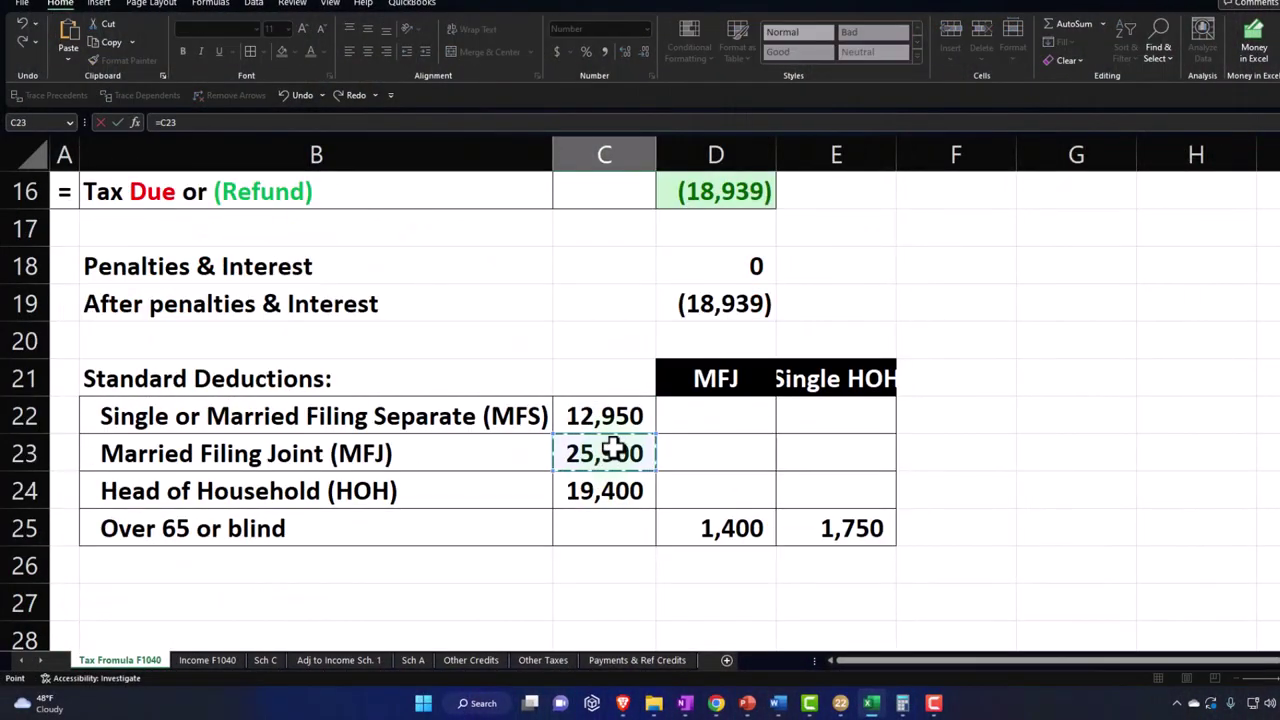
pyautogui.press('Return')
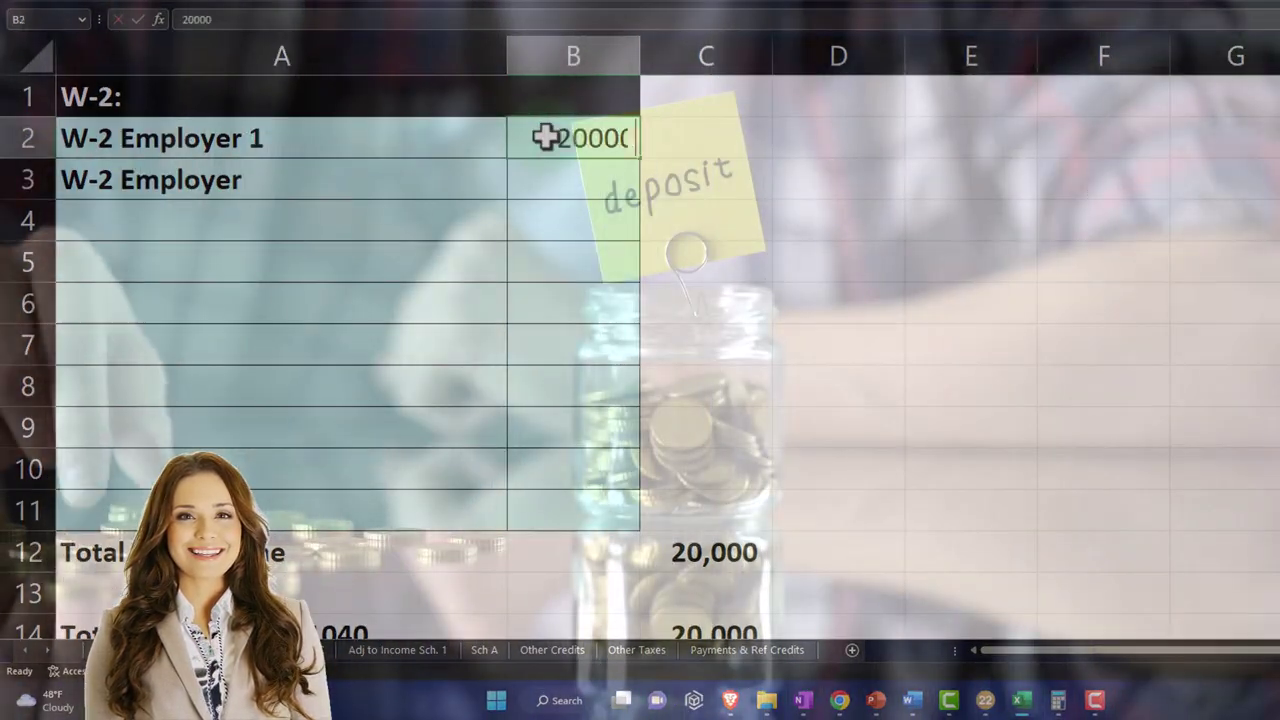
pyautogui.write('100000')
pyautogui.press('Return')
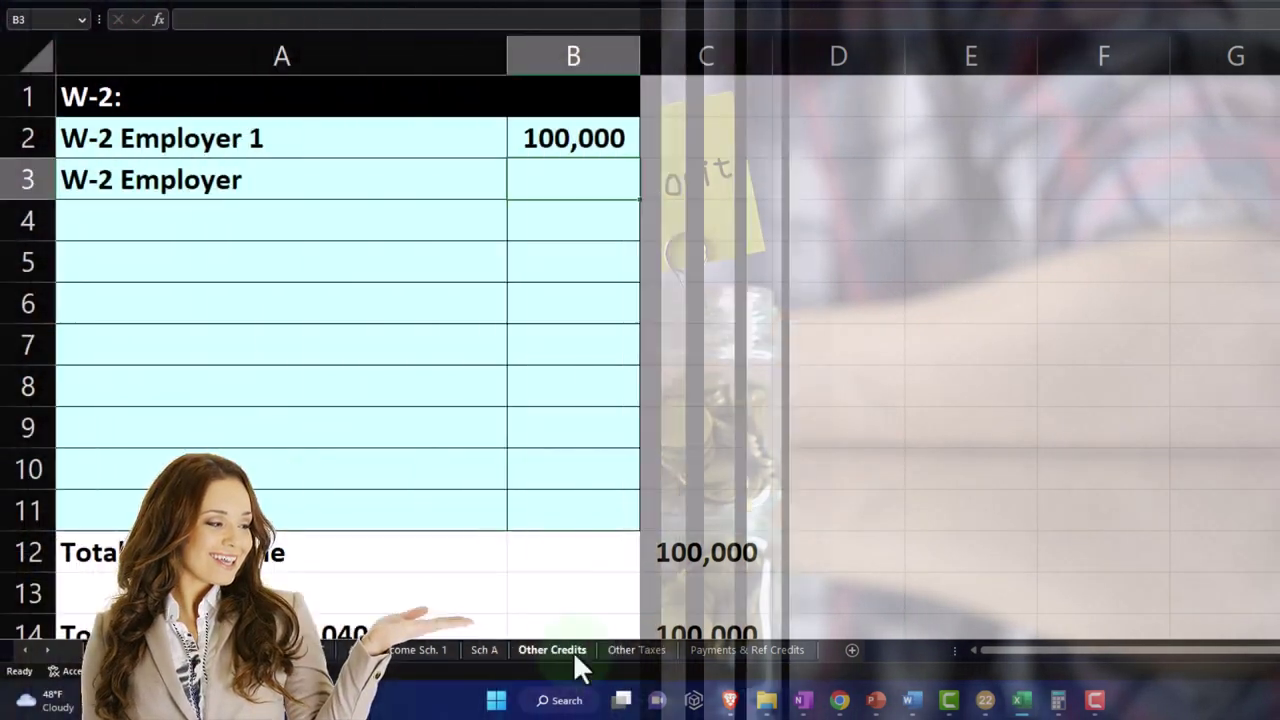
# Step: Select B4:B5 on Excel's Other Credits sheet, then view Lacerte's 1040 page 2 showing 8,484 tax
pyautogui.click(560, 650)
pyautogui.moveTo(428, 207); pyautogui.dragTo(428, 245)
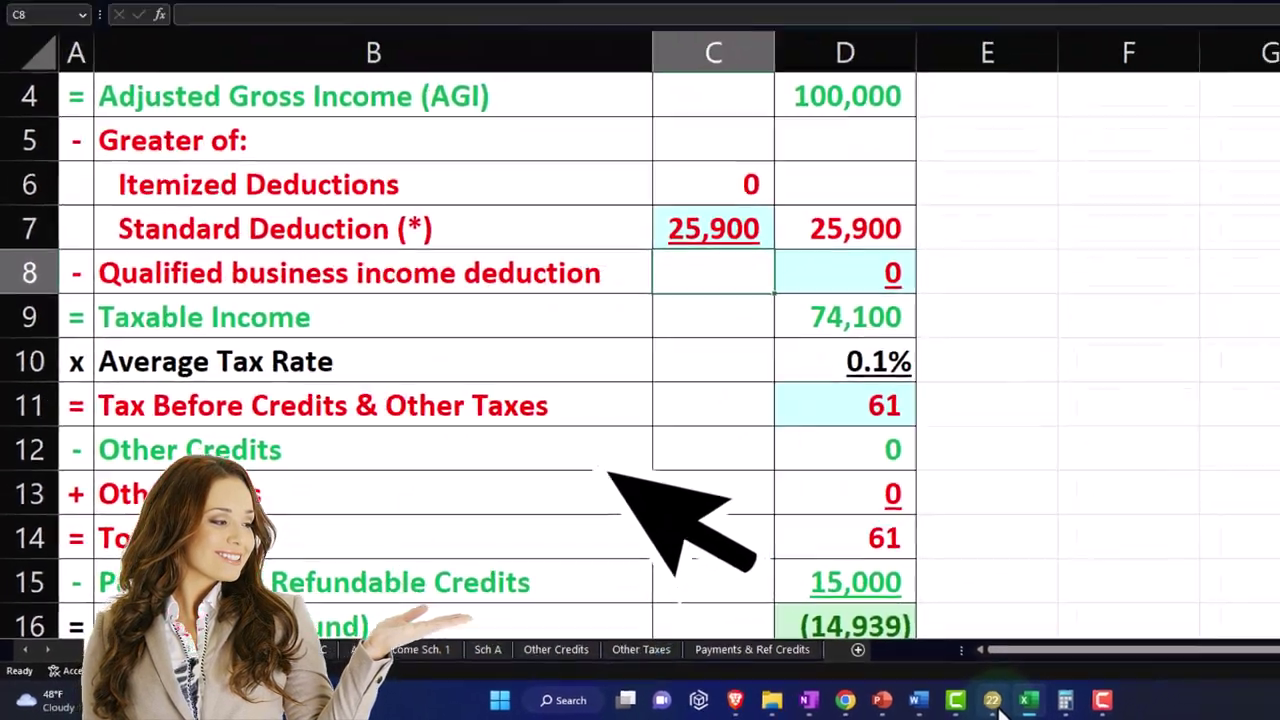
pyautogui.click(1112, 697)
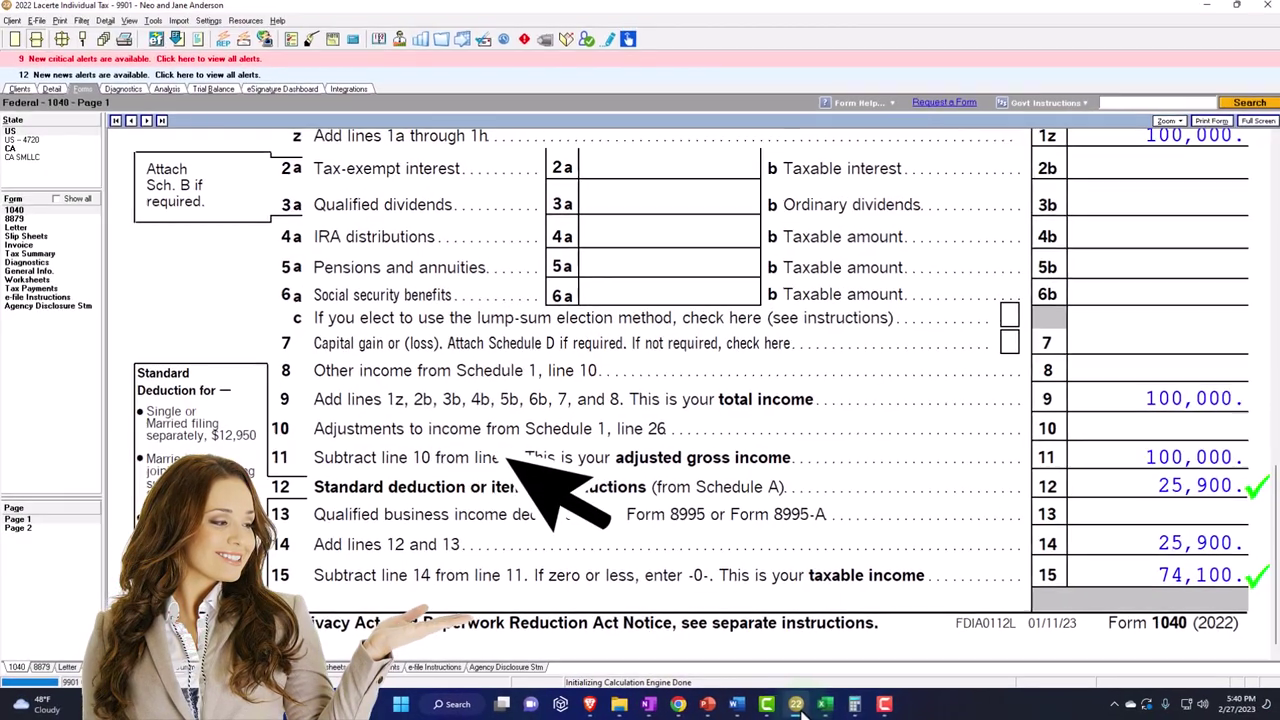
pyautogui.click(33, 530)
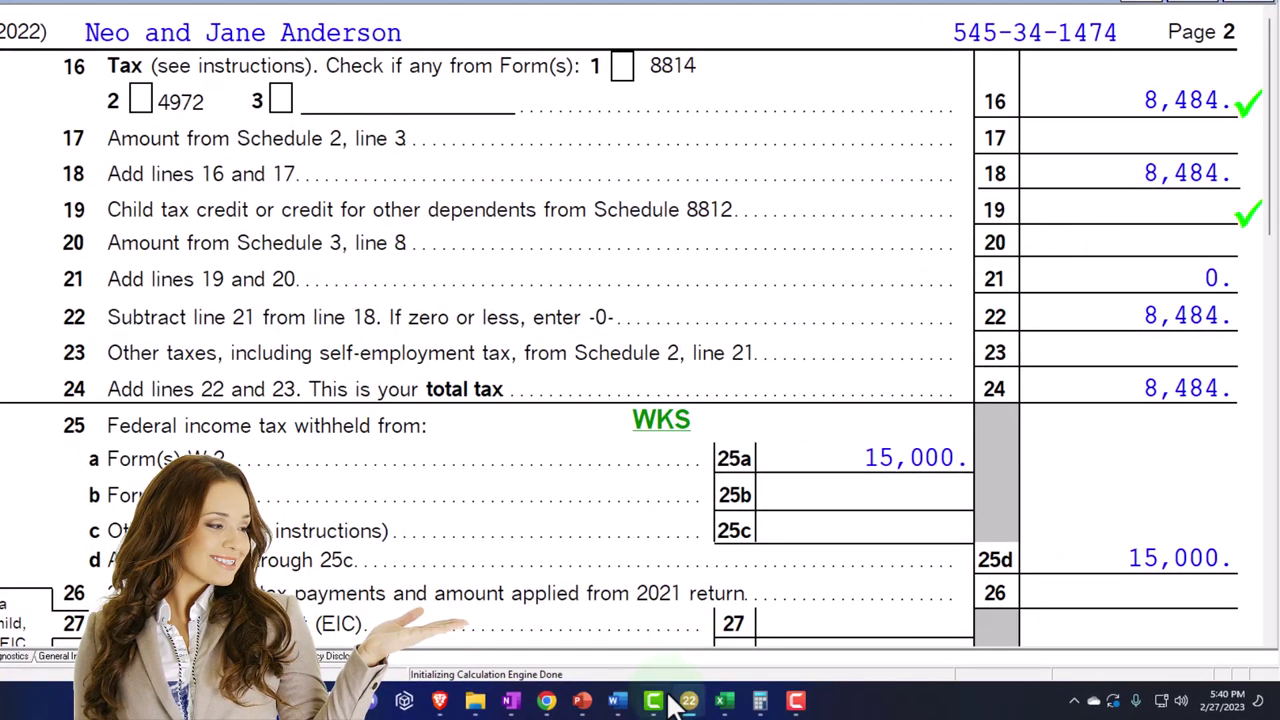
# Step: Enter 8,484 as tax before credits in Excel's D11 and compare the 6,516 refund with Lacerte
pyautogui.click(724, 700)
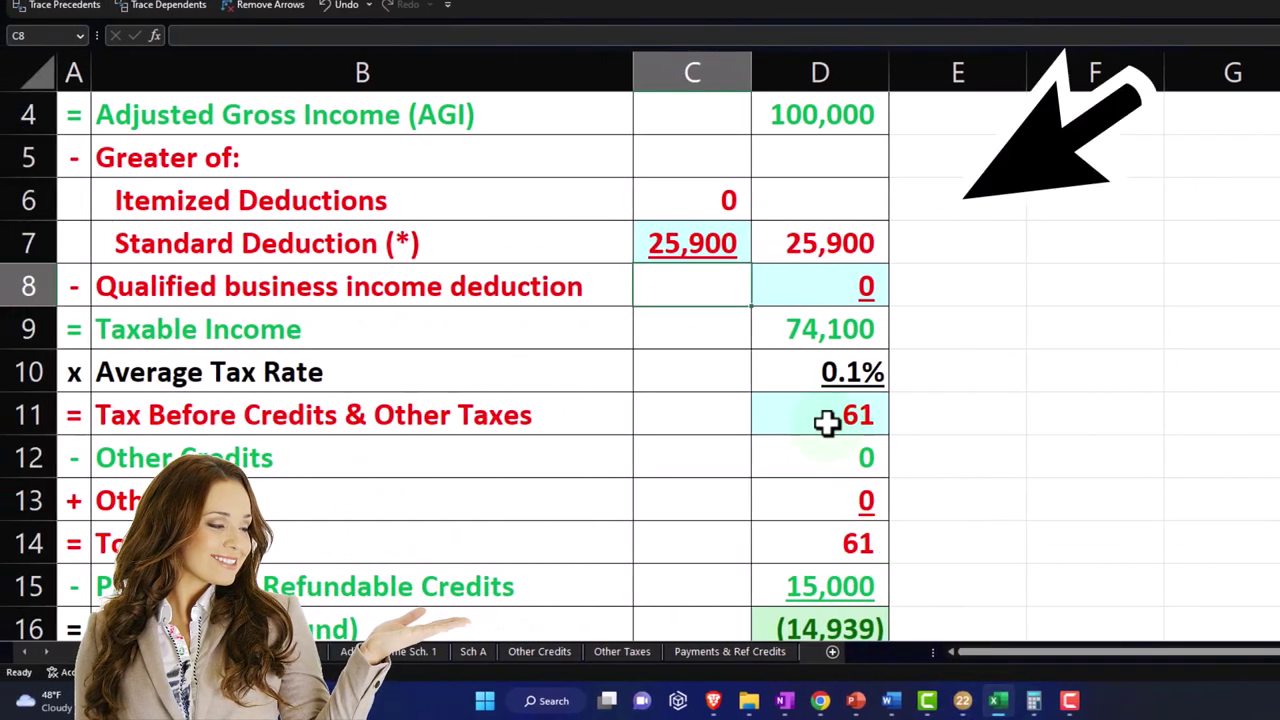
pyautogui.click(829, 414)
pyautogui.write('8,484')
pyautogui.press('Return')
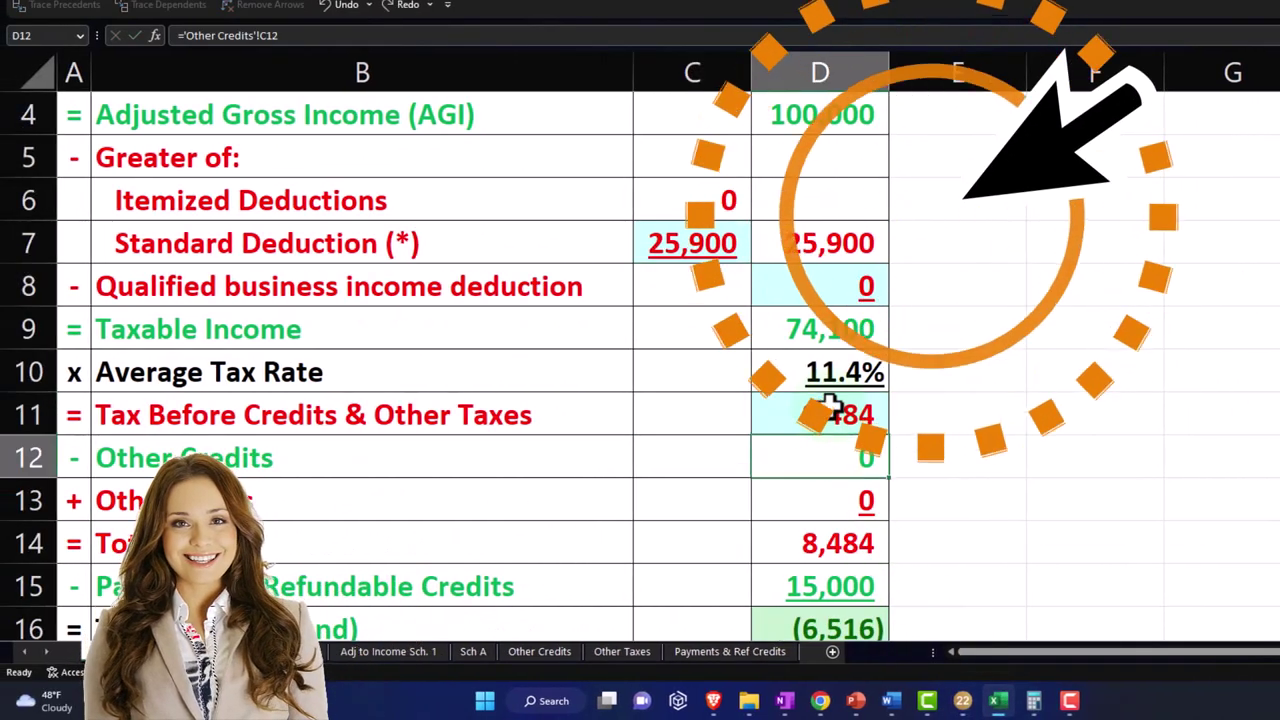
pyautogui.scroll(-1, 833, 417)
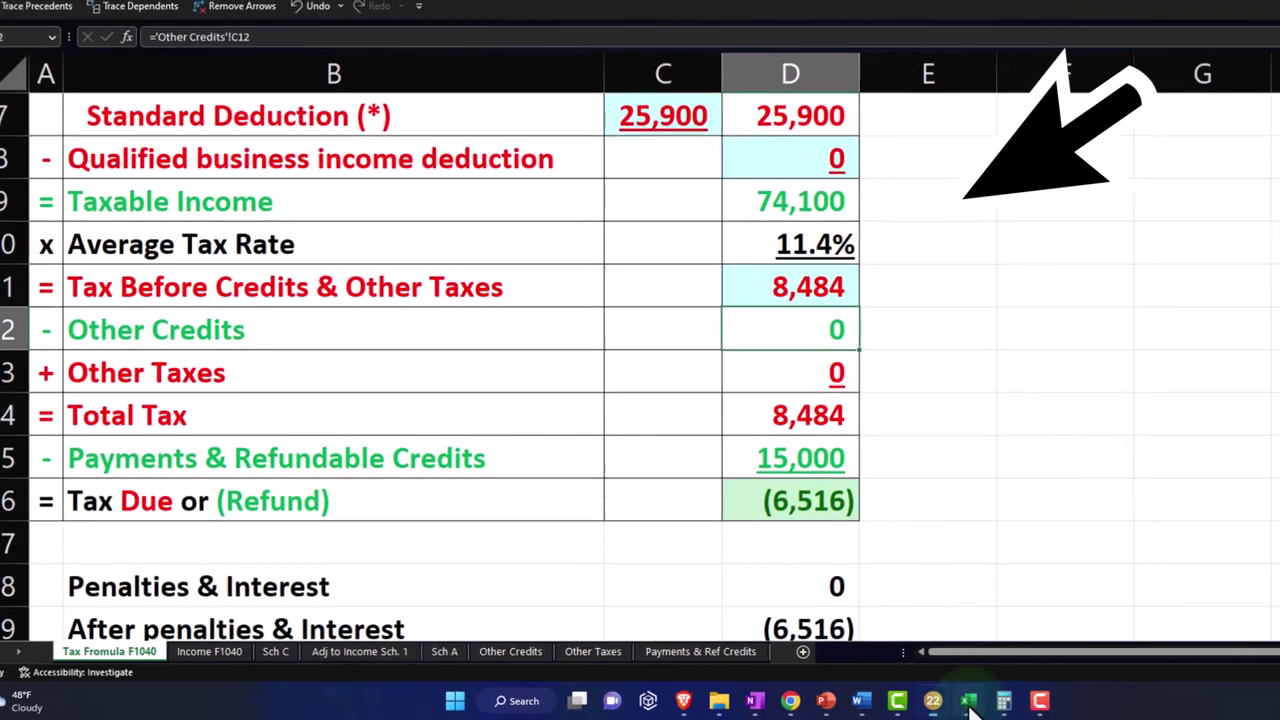
pyautogui.click(962, 700)
pyautogui.scroll(-3, 880, 543)
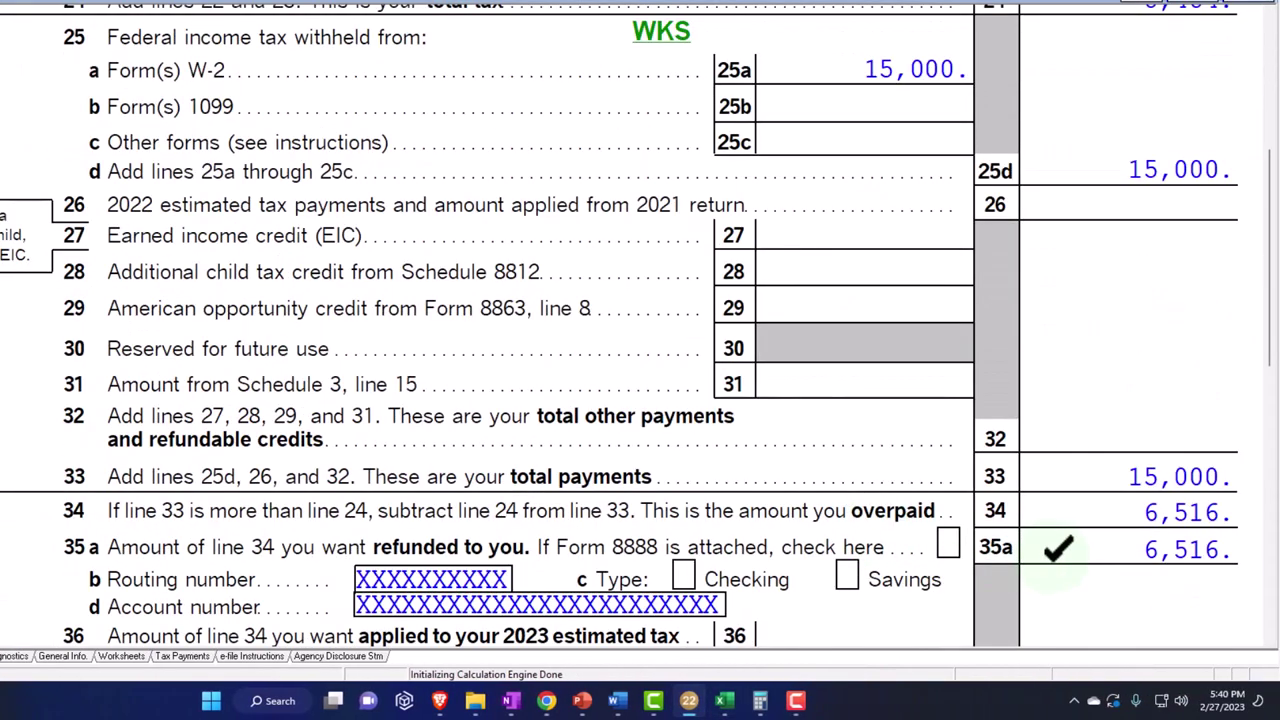
# Step: Return to Form 1040 page 1 and look over the empty Dependents area
pyautogui.click(38, 478)
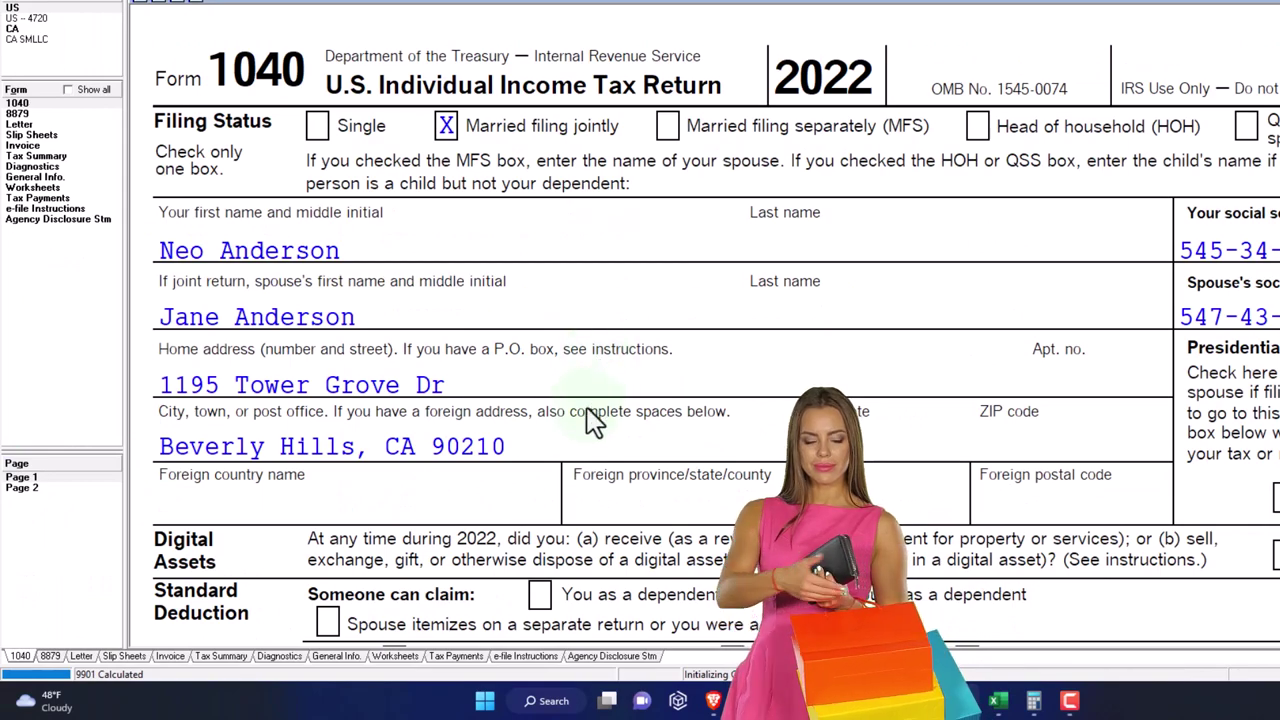
pyautogui.scroll(-3, 592, 420)
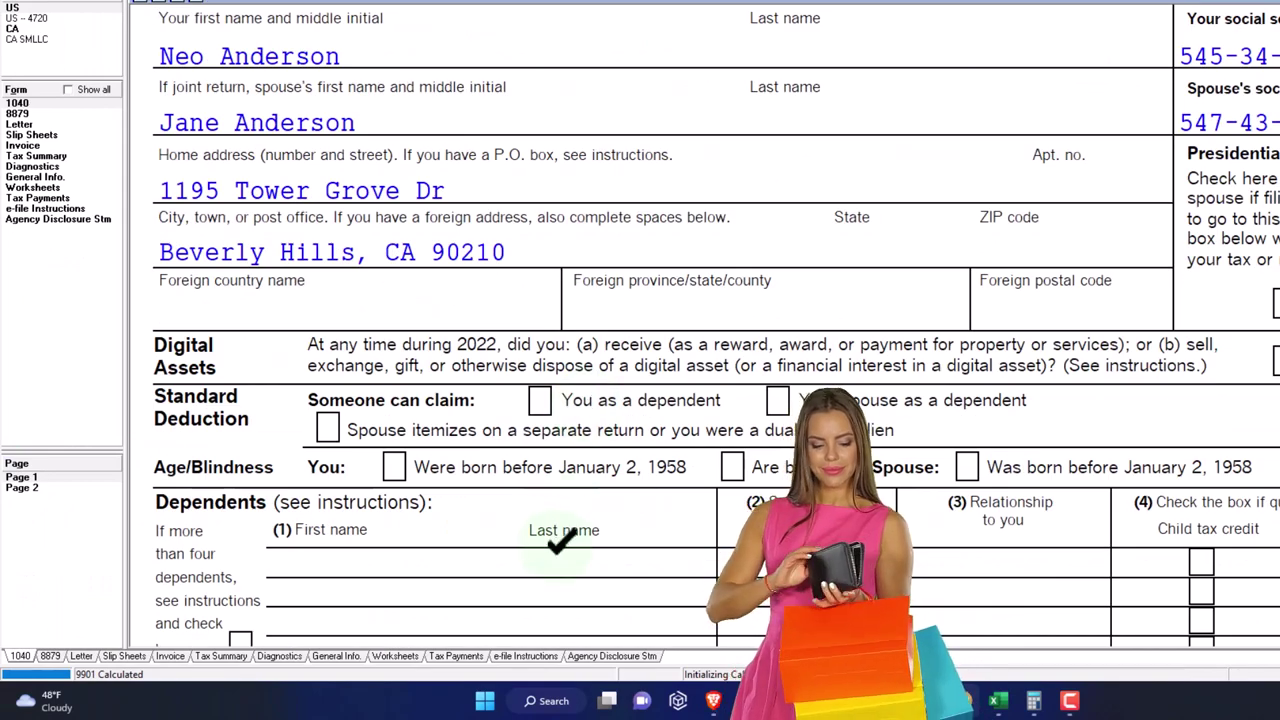
pyautogui.scroll(3, 563, 540)
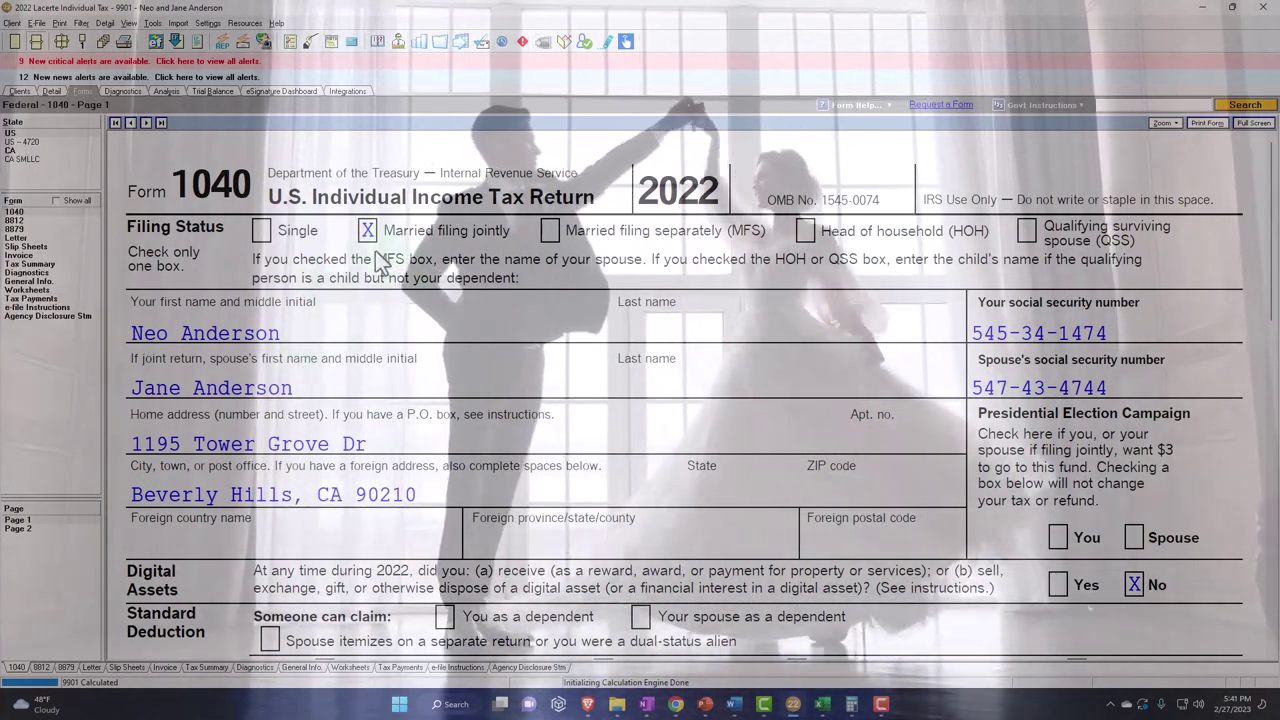
# Step: Confirm the son listed as a dependent, then check page 2 line 19's 2,000 credit
pyautogui.scroll(-6, 378, 262)
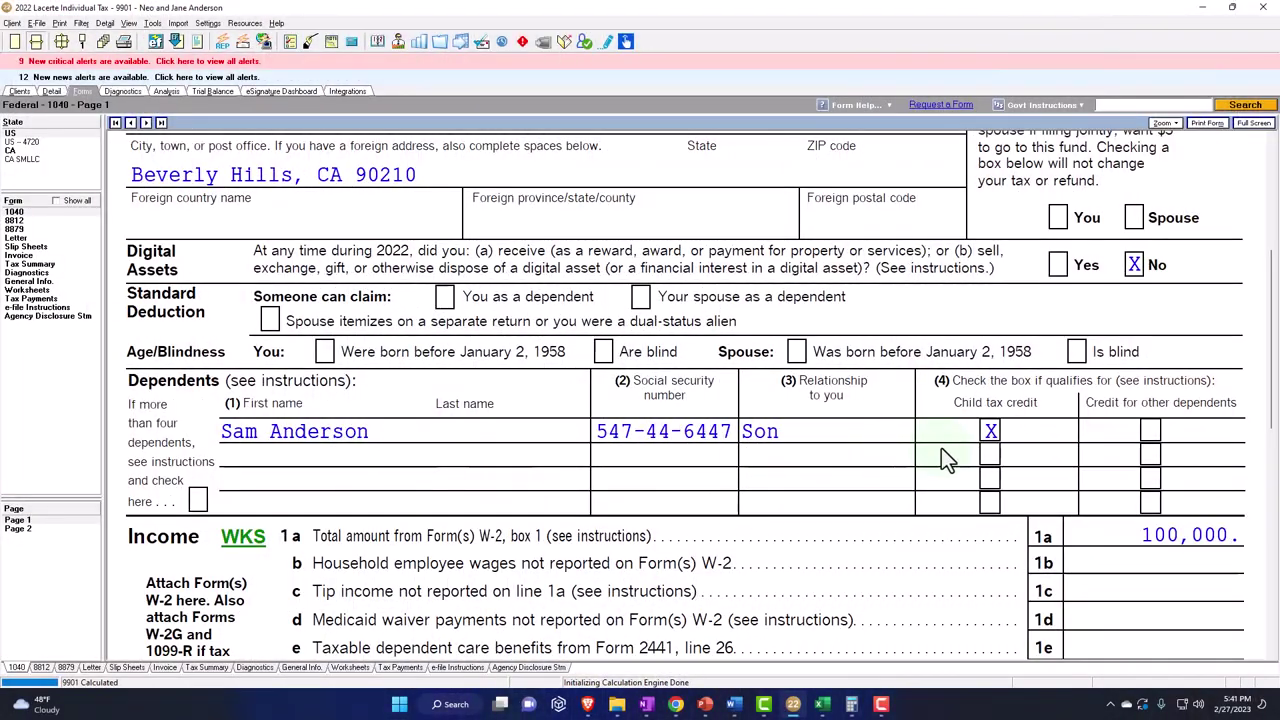
pyautogui.scroll(-8, 941, 448)
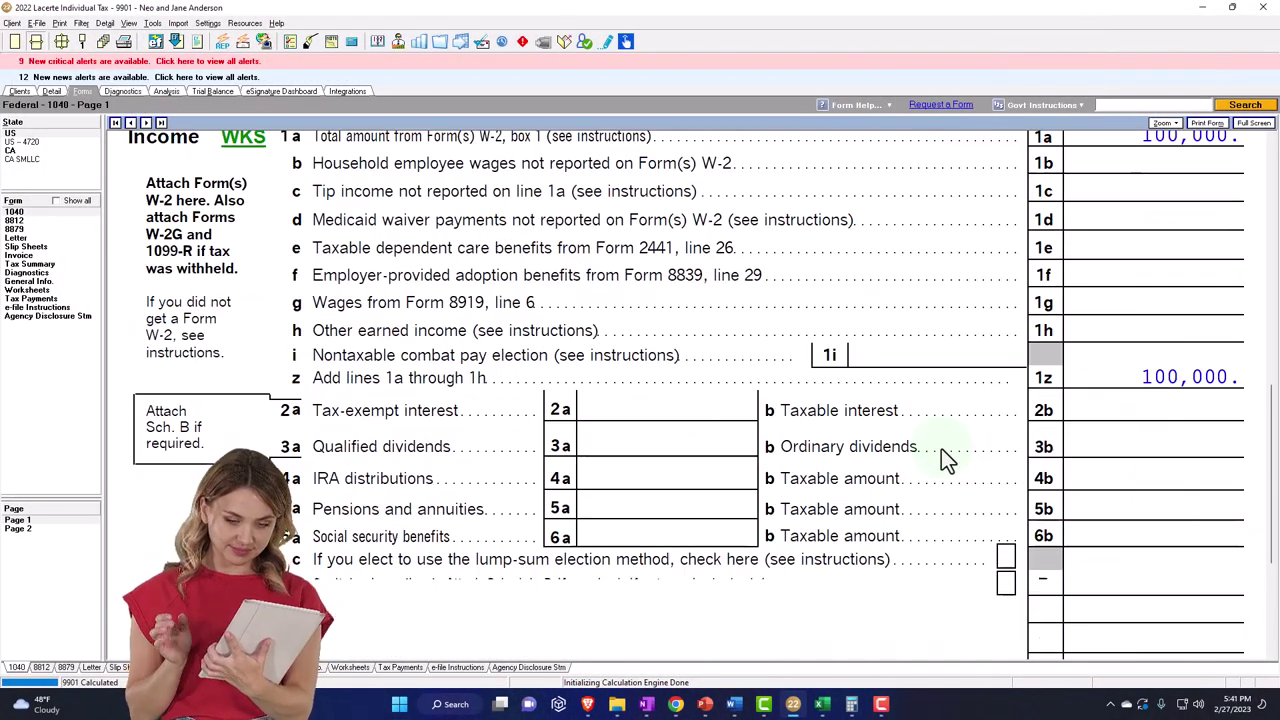
pyautogui.scroll(-5, 941, 448)
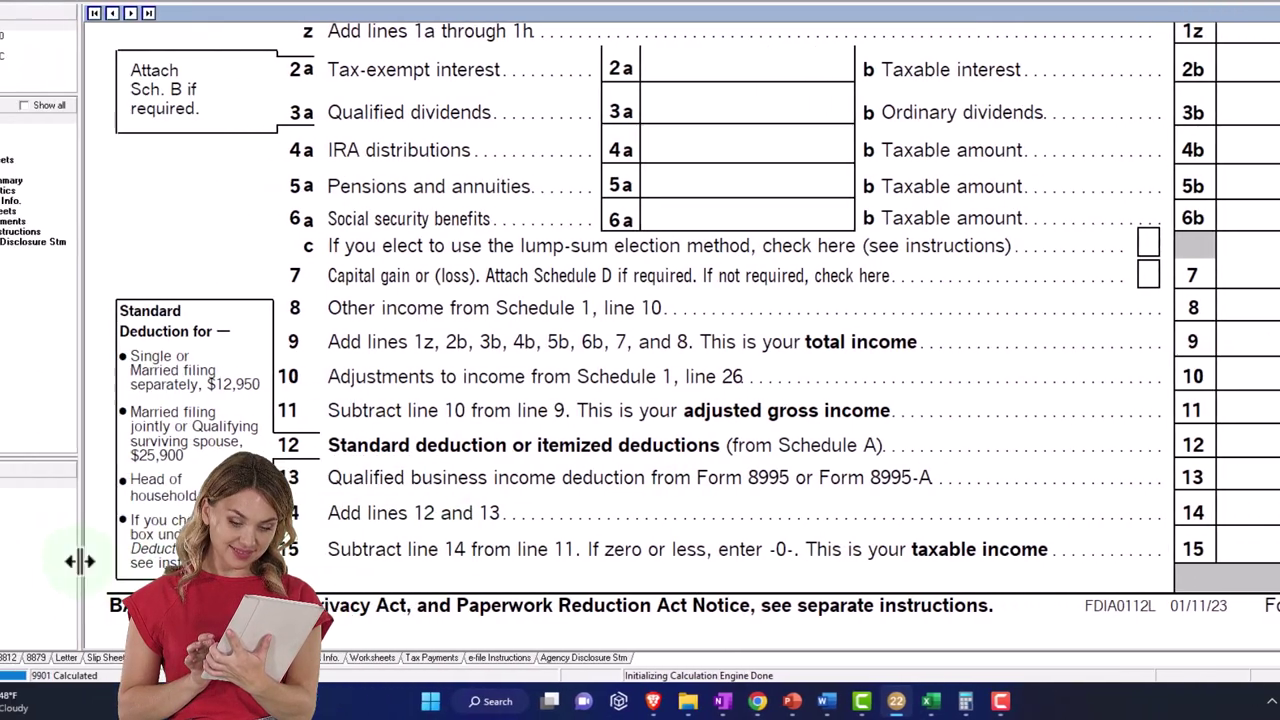
pyautogui.click(45, 494)
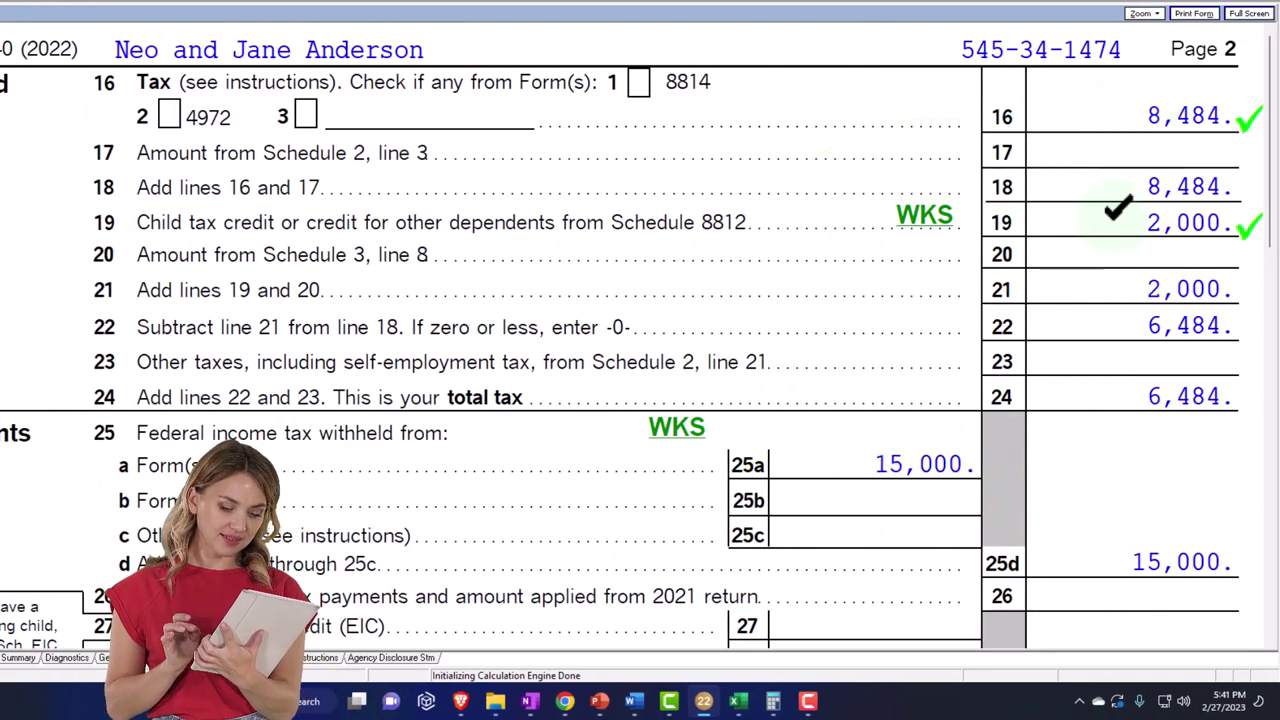
# Step: Enter a 2,000 child tax credit for Child 1 in B4 of Excel's Other Credits sheet
pyautogui.click(737, 698)
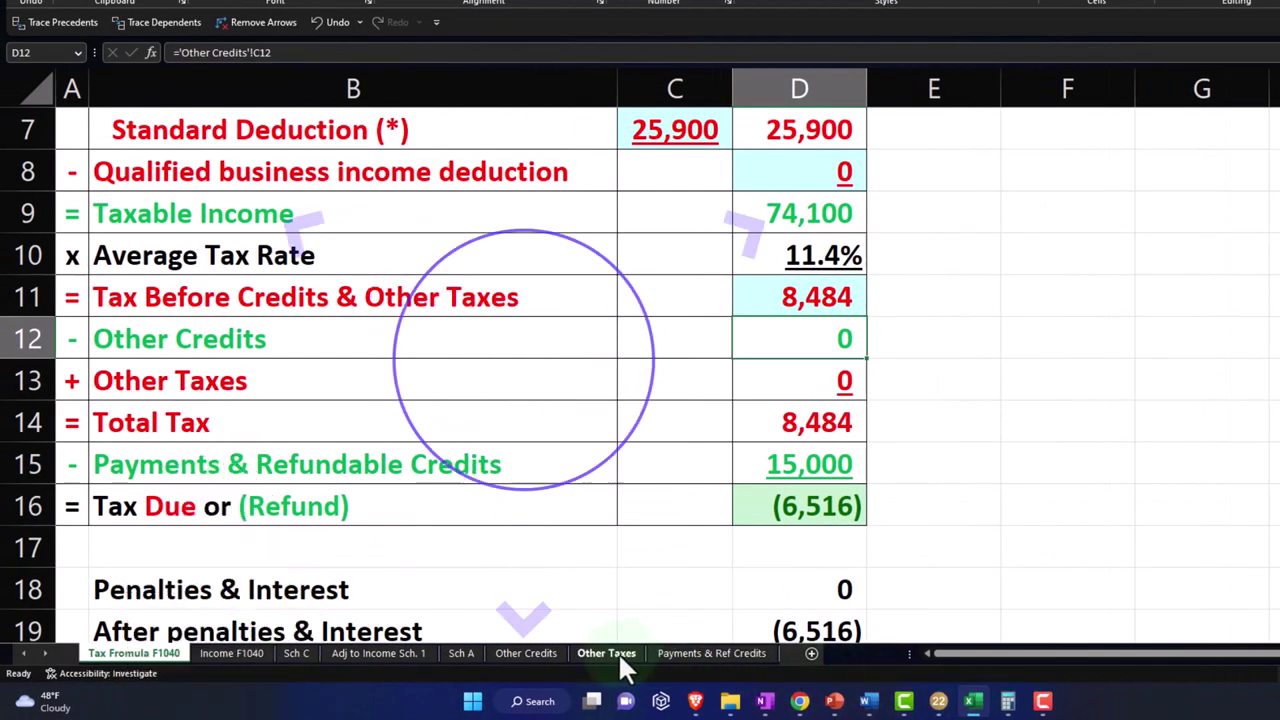
pyautogui.click(537, 653)
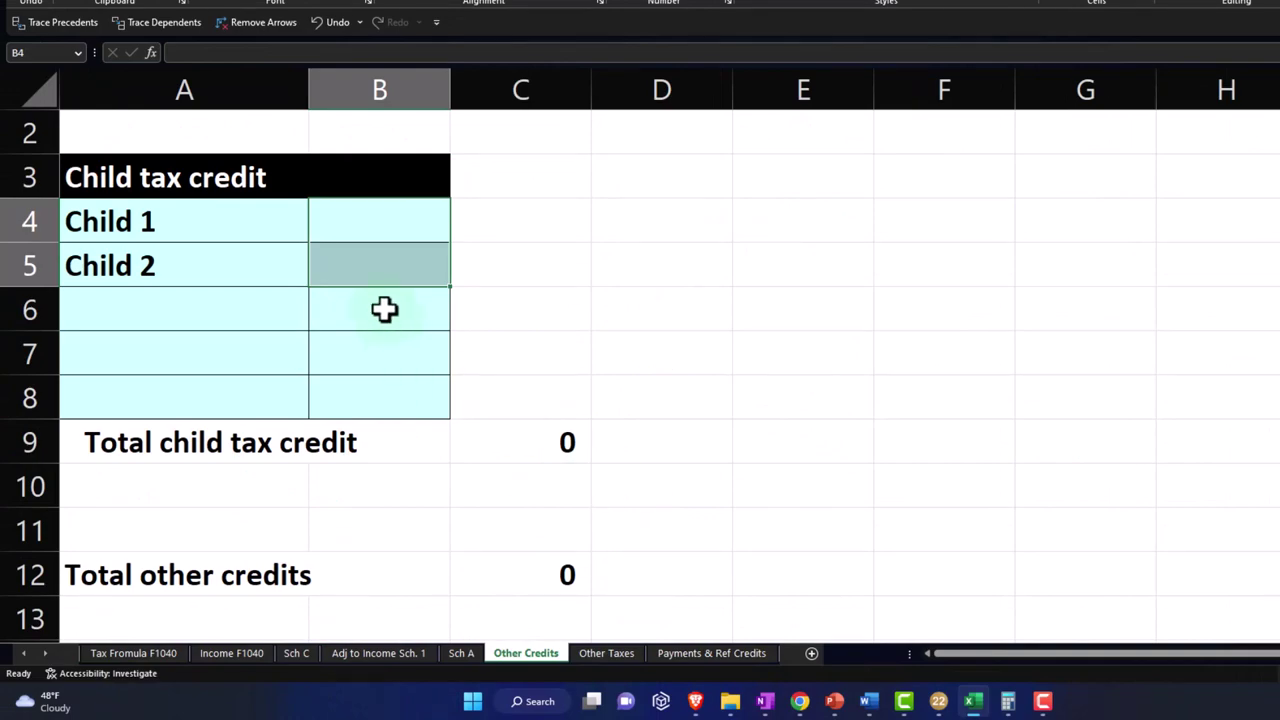
pyautogui.write('00')
pyautogui.press('Return')
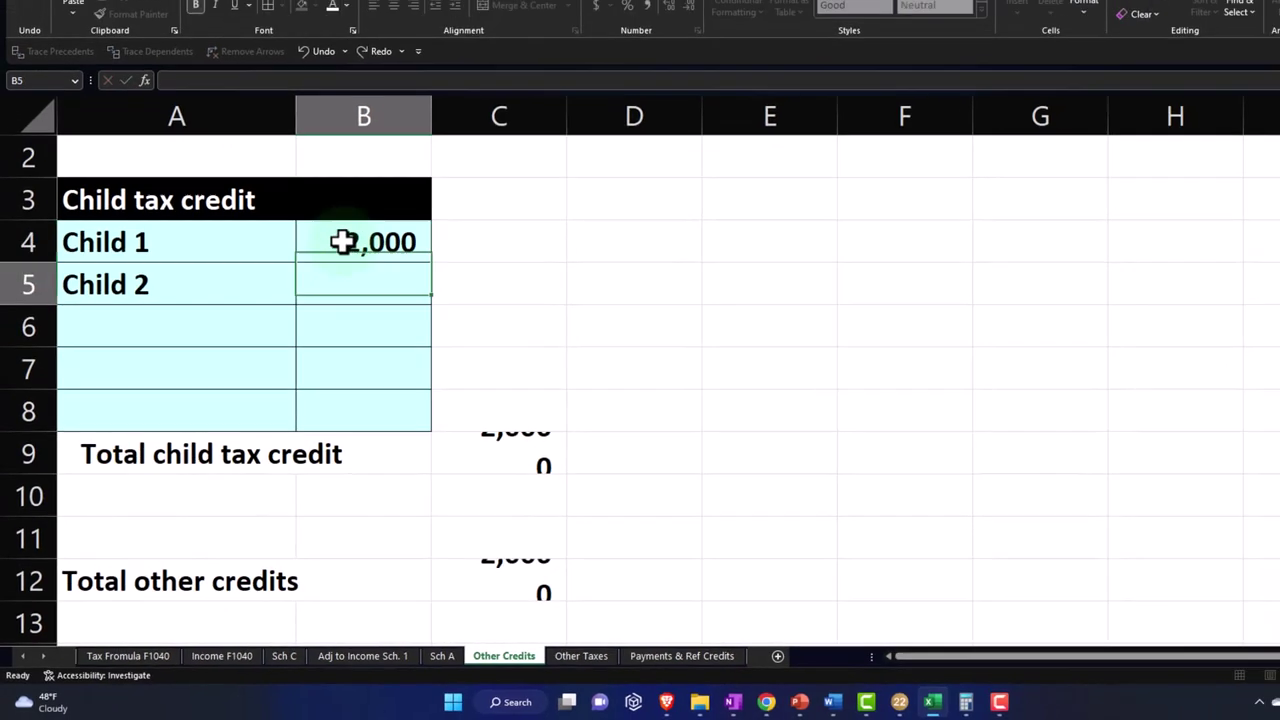
pyautogui.click(133, 653)
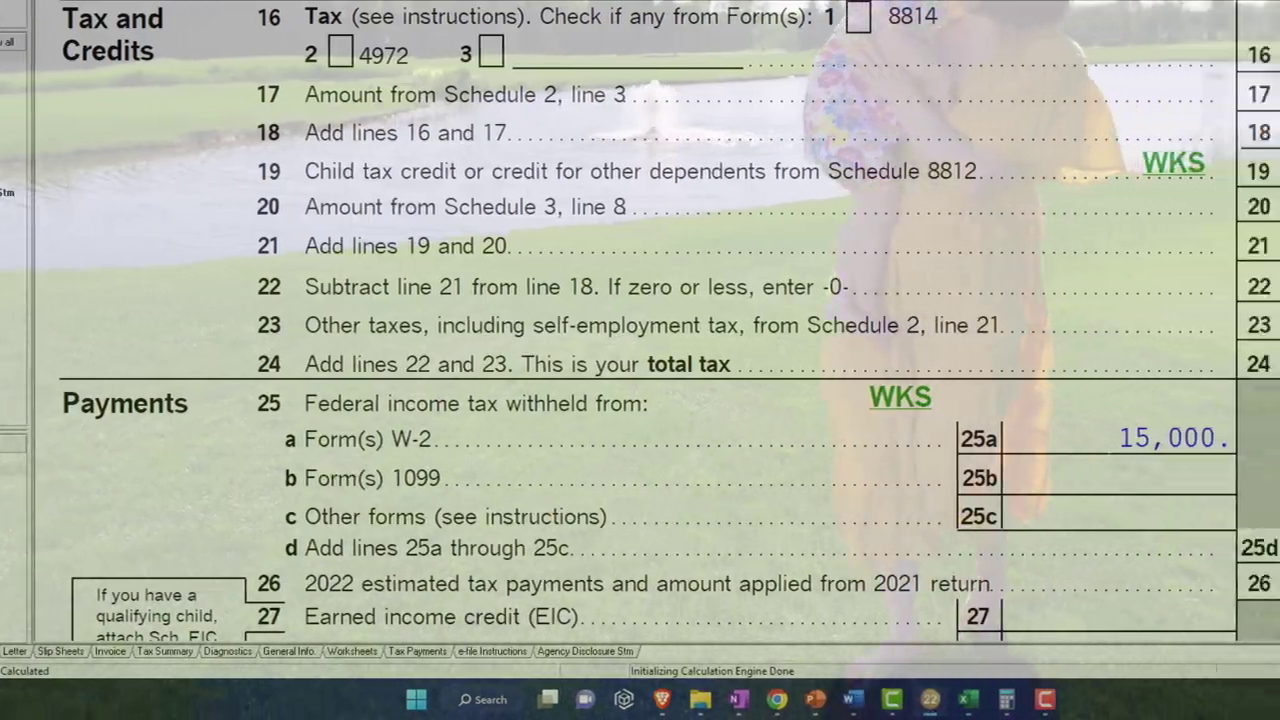
# Step: Compare Excel's 8,516 refund against Lacerte's 8,516 overpayment, then return to Form 1040 page 1
pyautogui.click(965, 706)
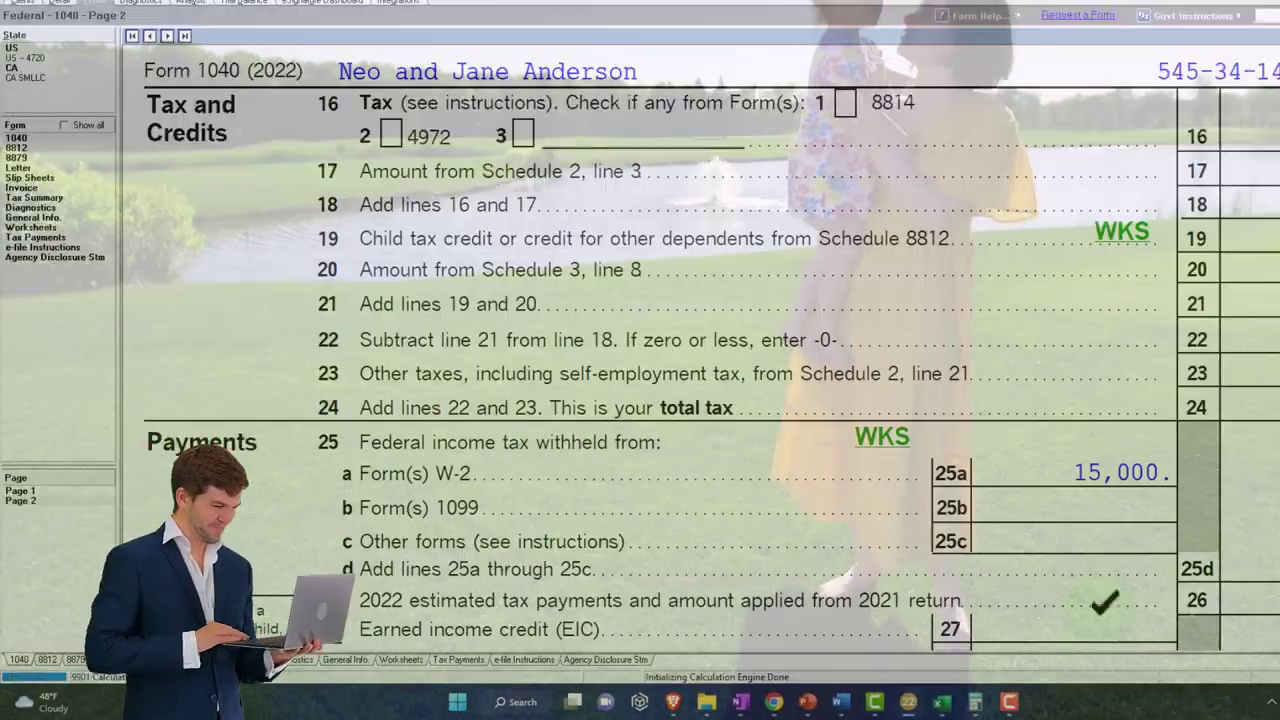
pyautogui.scroll(-5, 1166, 606)
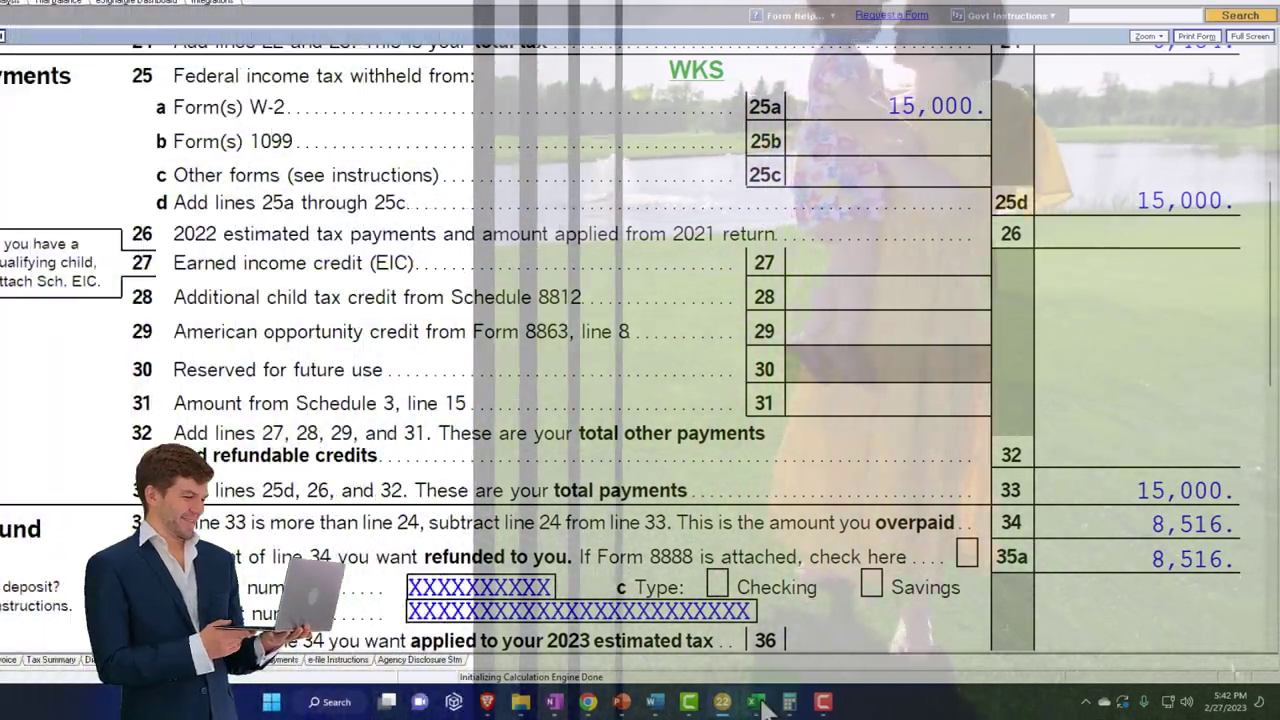
pyautogui.click(757, 703)
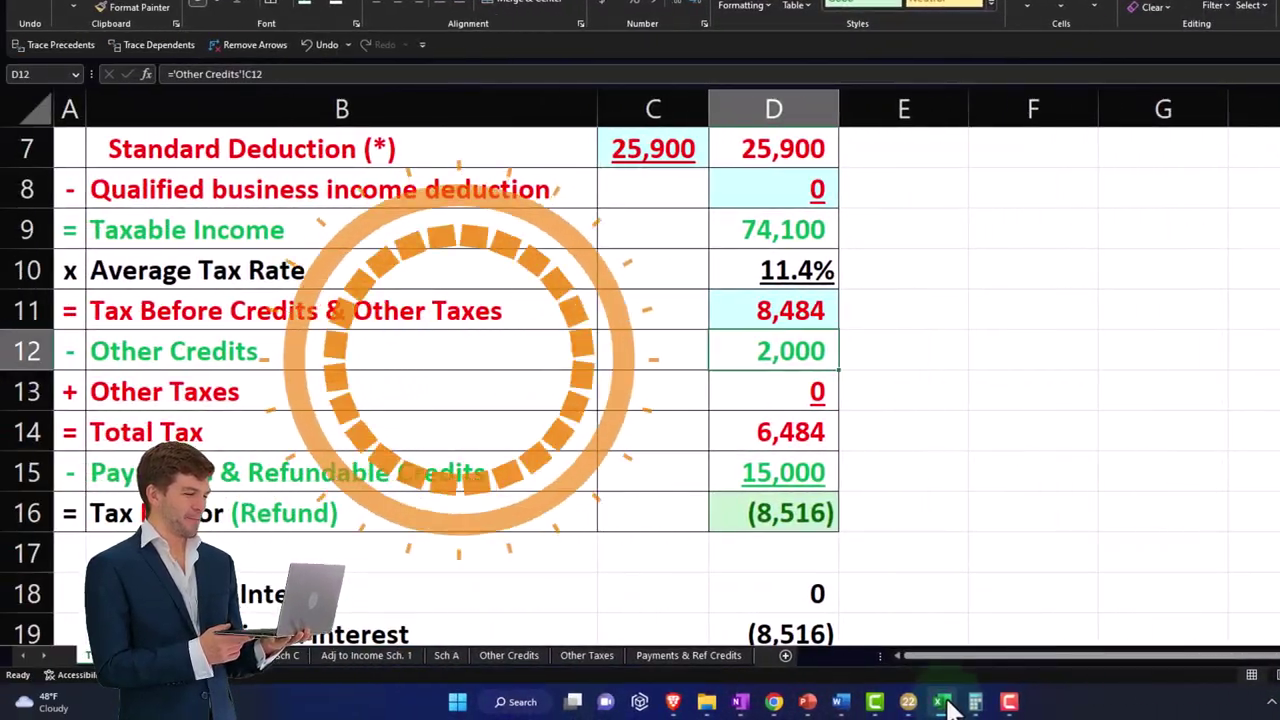
pyautogui.click(944, 704)
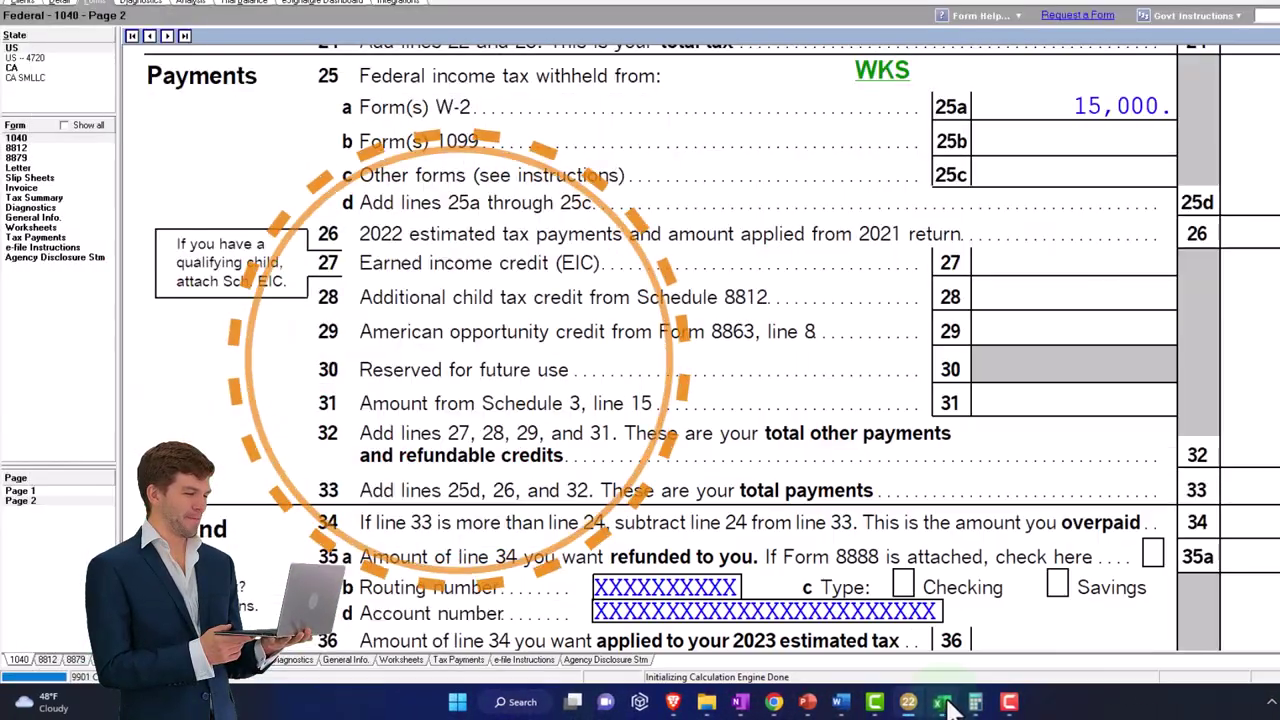
pyautogui.click(34, 492)
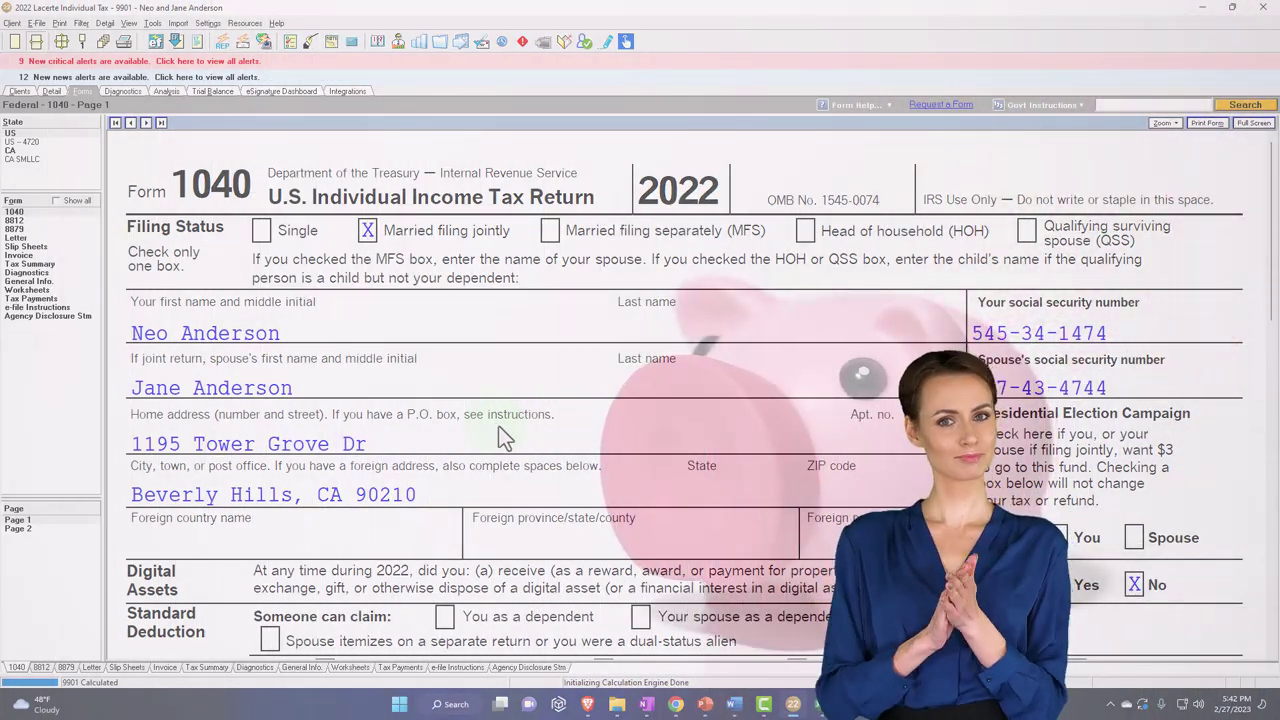
# Step: In the son's dependent details, set birth date 1/1/2000 and EIC to Student age 19 to 23
pyautogui.scroll(-3, 503, 437)
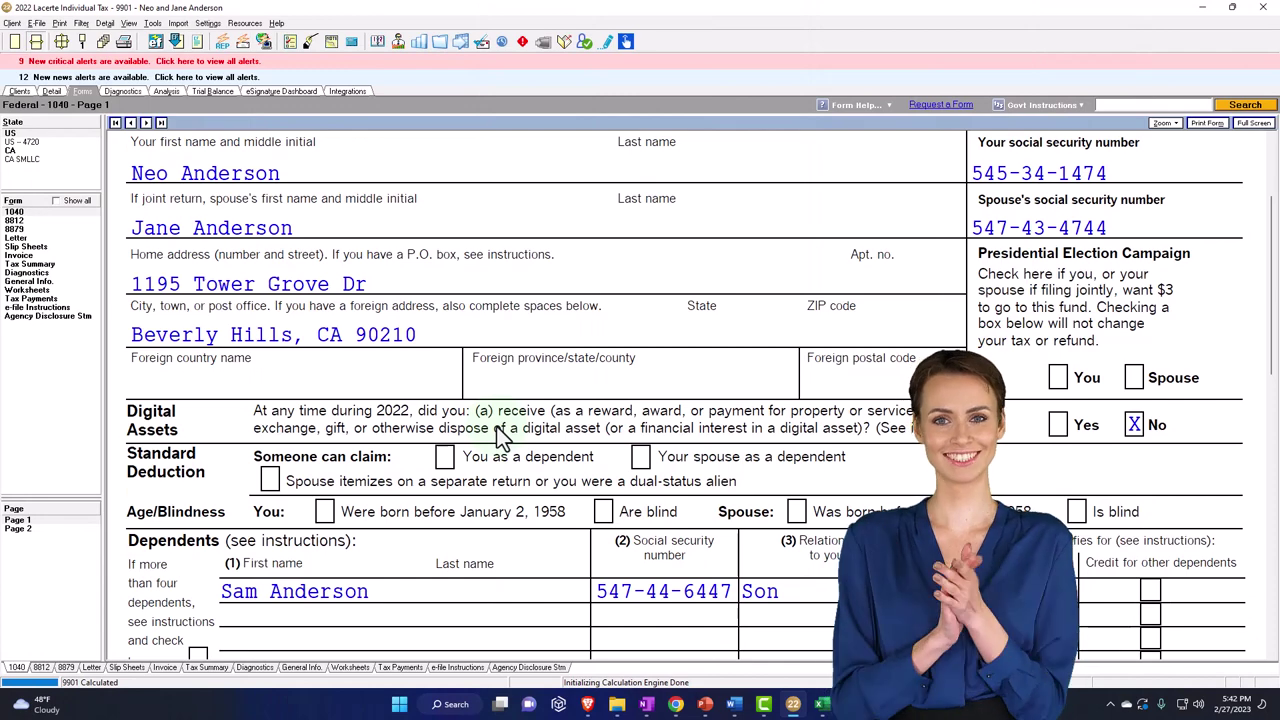
pyautogui.click(52, 91)
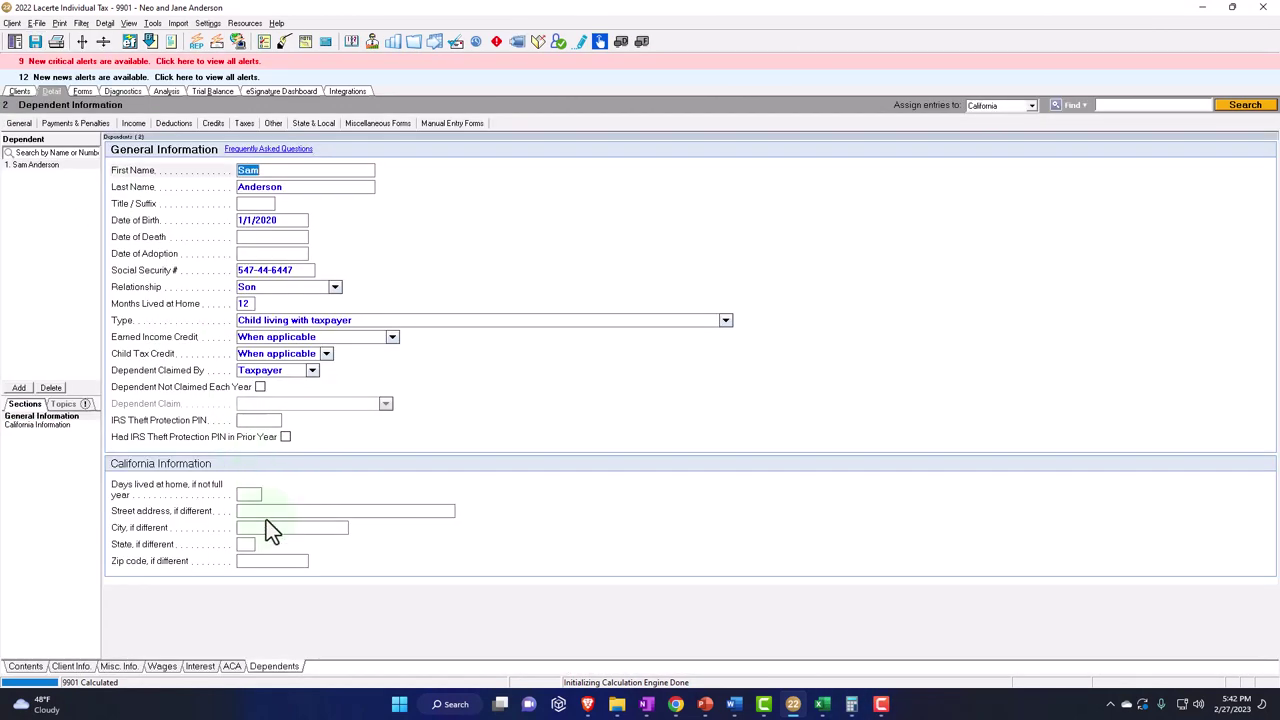
pyautogui.click(80, 668)
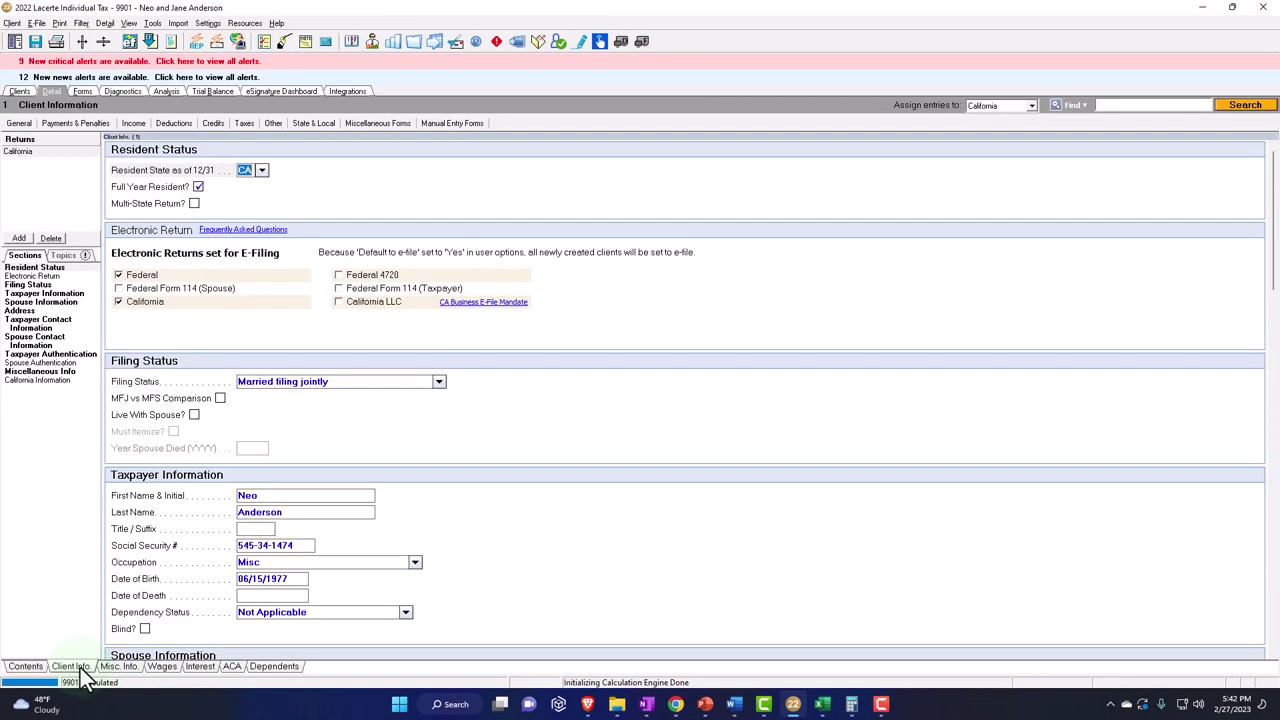
pyautogui.scroll(-8, 481, 506)
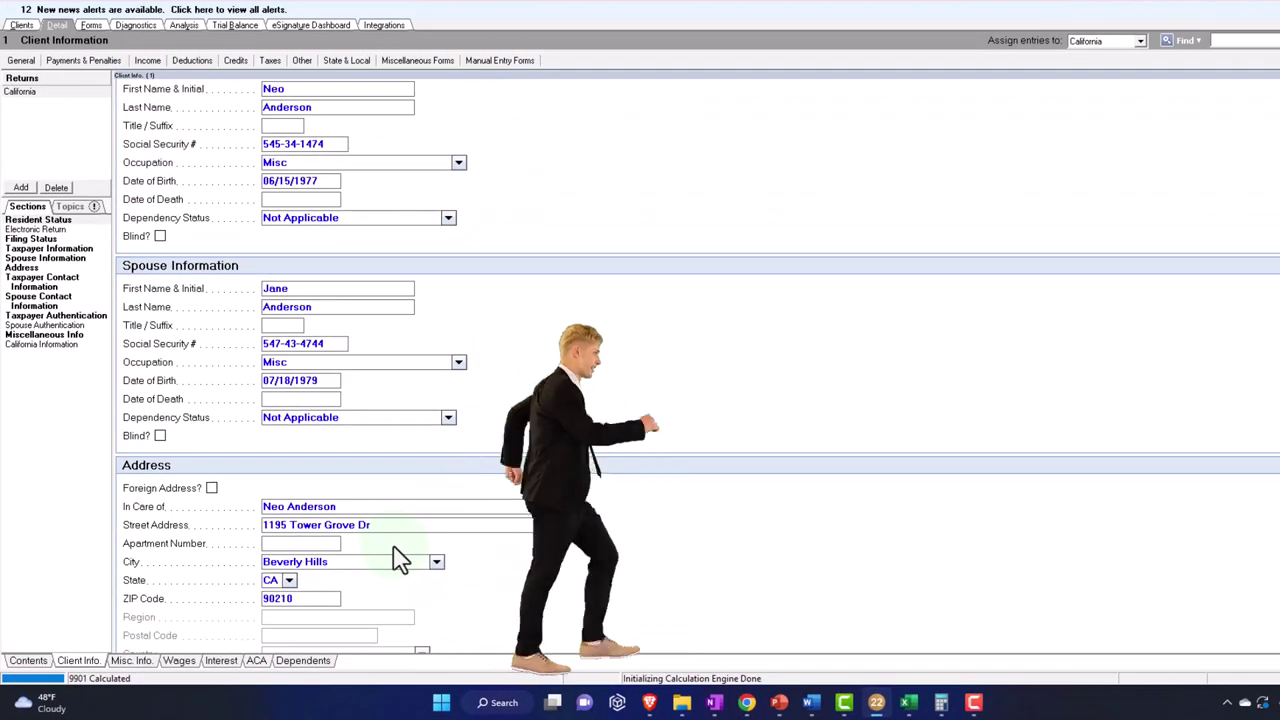
pyautogui.scroll(2, 398, 558)
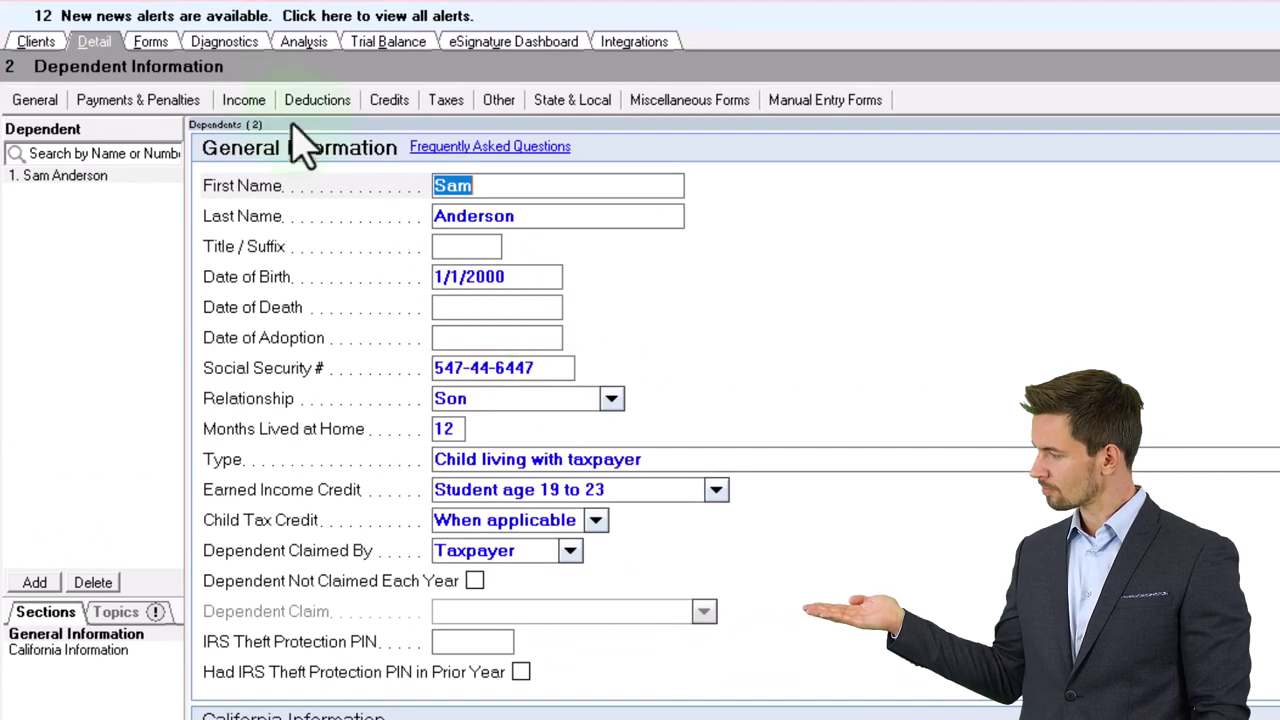
pyautogui.click(153, 46)
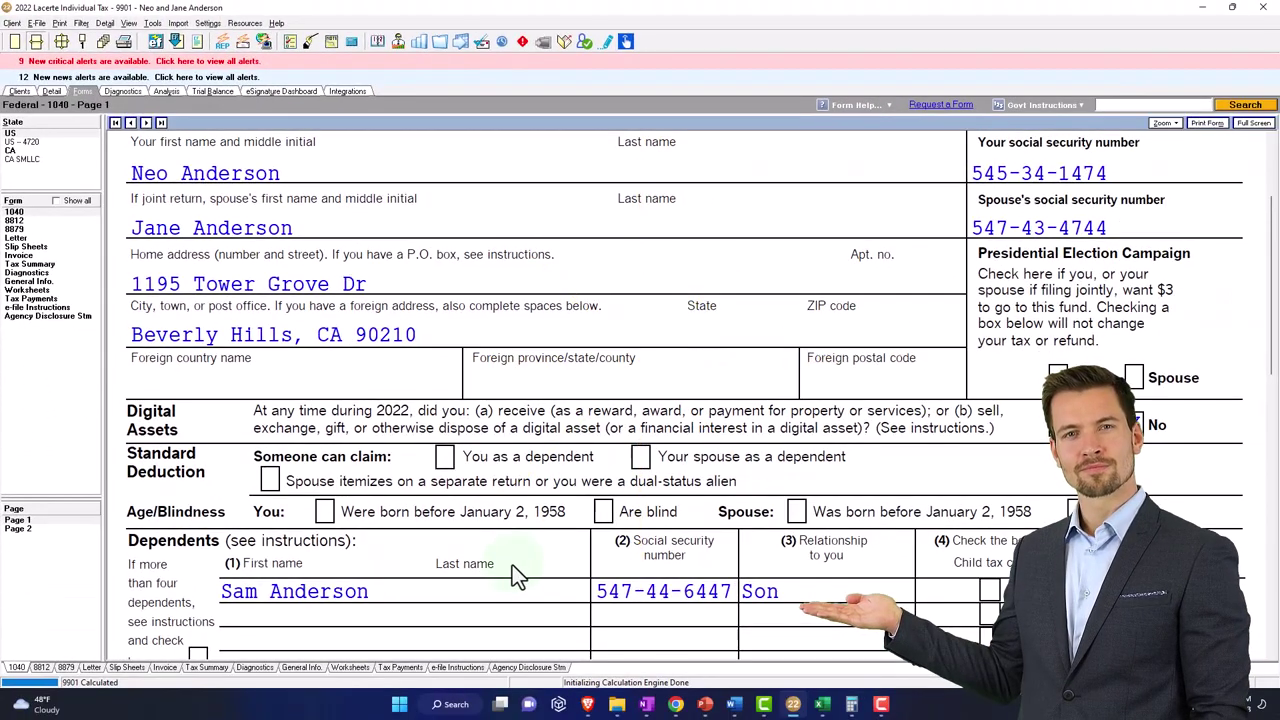
# Step: Confirm the son now checked for the credit for other dependents, then view Form 1040 page 2
pyautogui.scroll(-1, 512, 565)
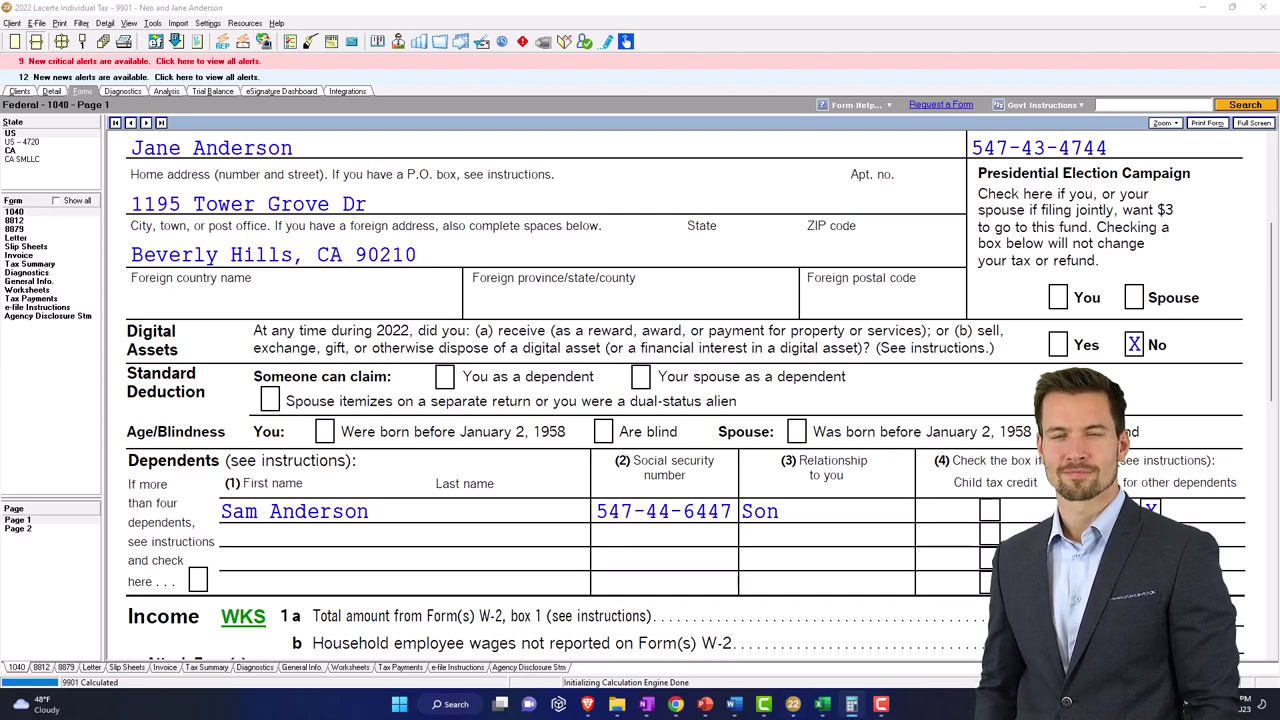
pyautogui.scroll(-8, 770, 537)
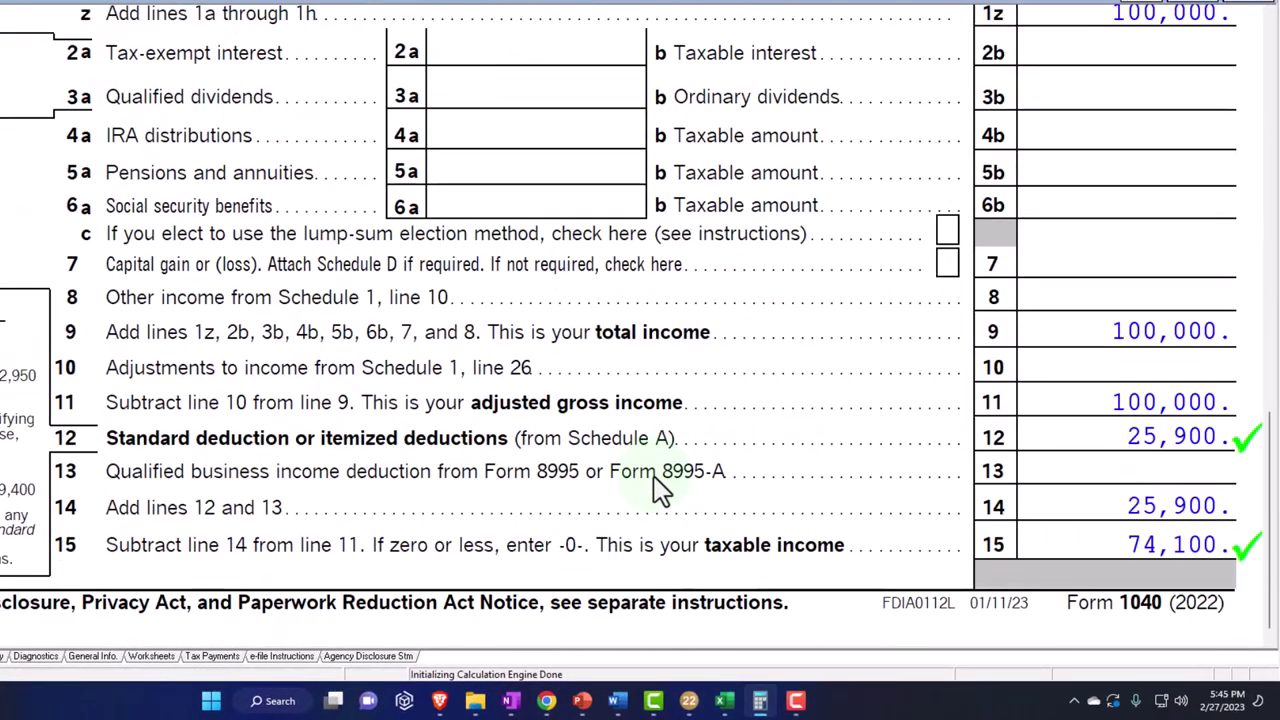
pyautogui.click(55, 490)
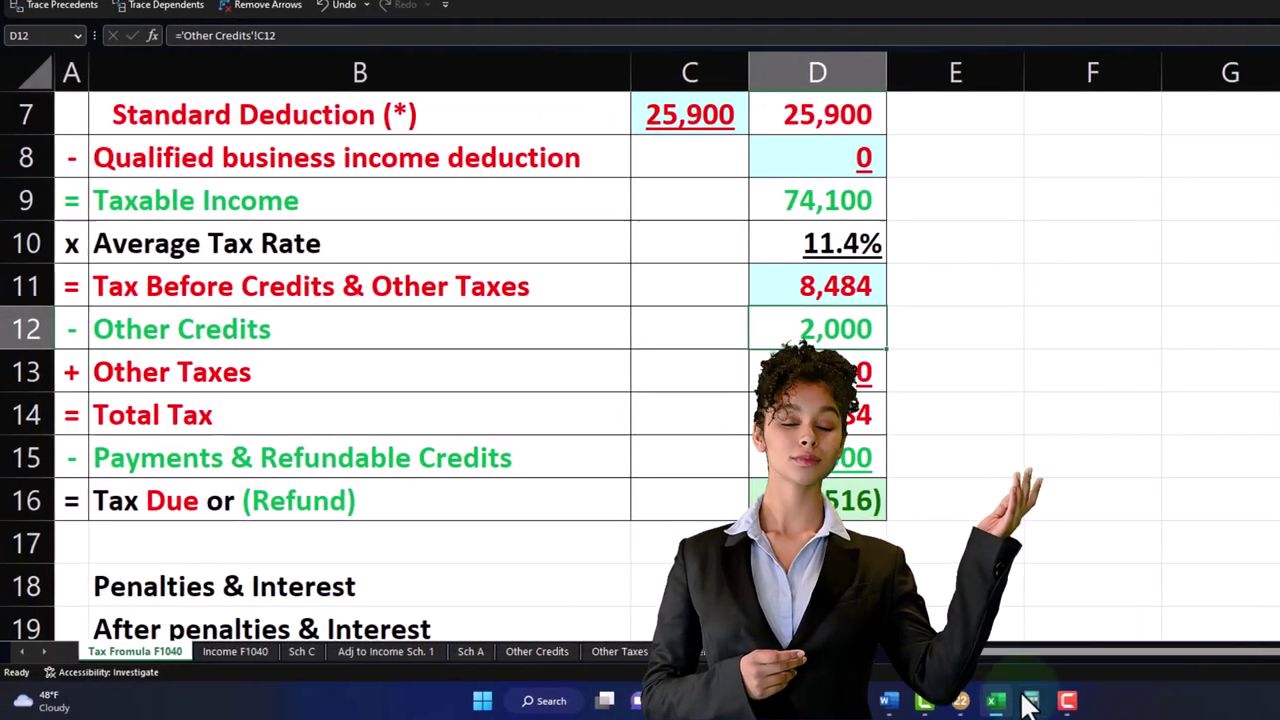
# Step: Insert seven blank rows (10–16) above Total other credits on the Other Credits sheet
pyautogui.click(556, 650)
pyautogui.click(281, 498)
pyautogui.scroll(-2, 283, 500)
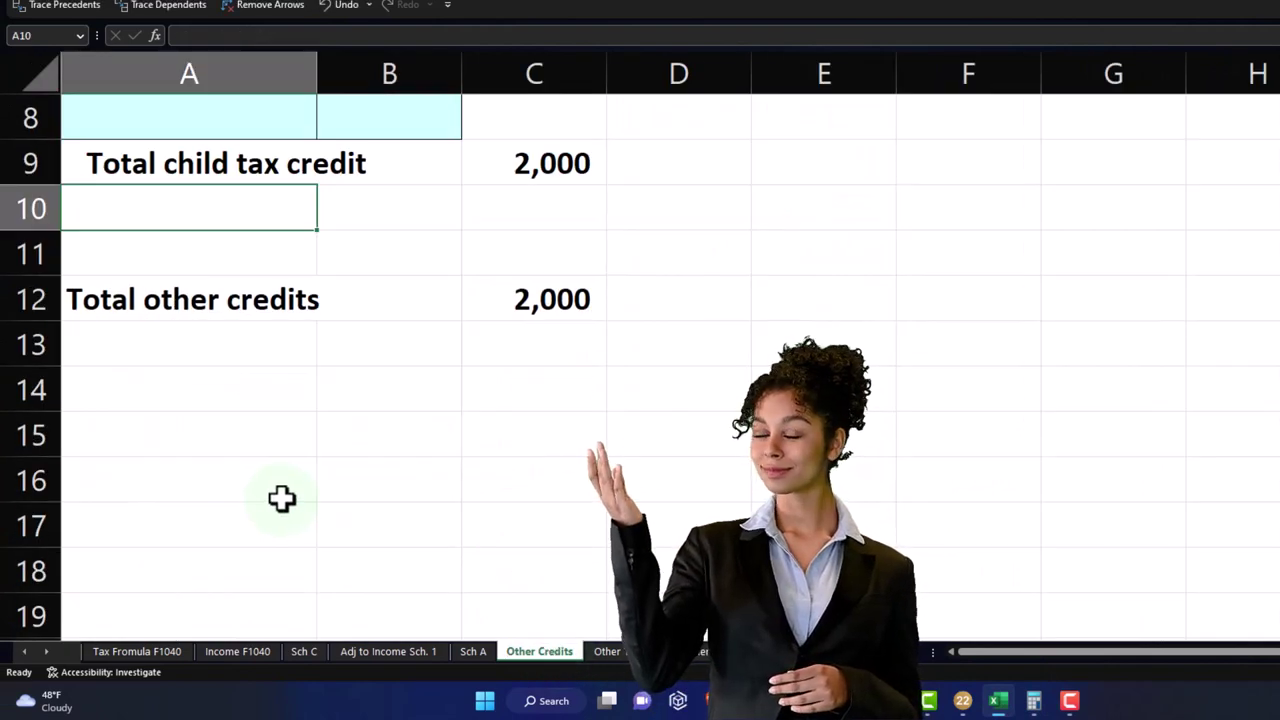
pyautogui.moveTo(29, 206); pyautogui.dragTo(51, 430)
pyautogui.moveTo(49, 482); pyautogui.dragTo(51, 538)
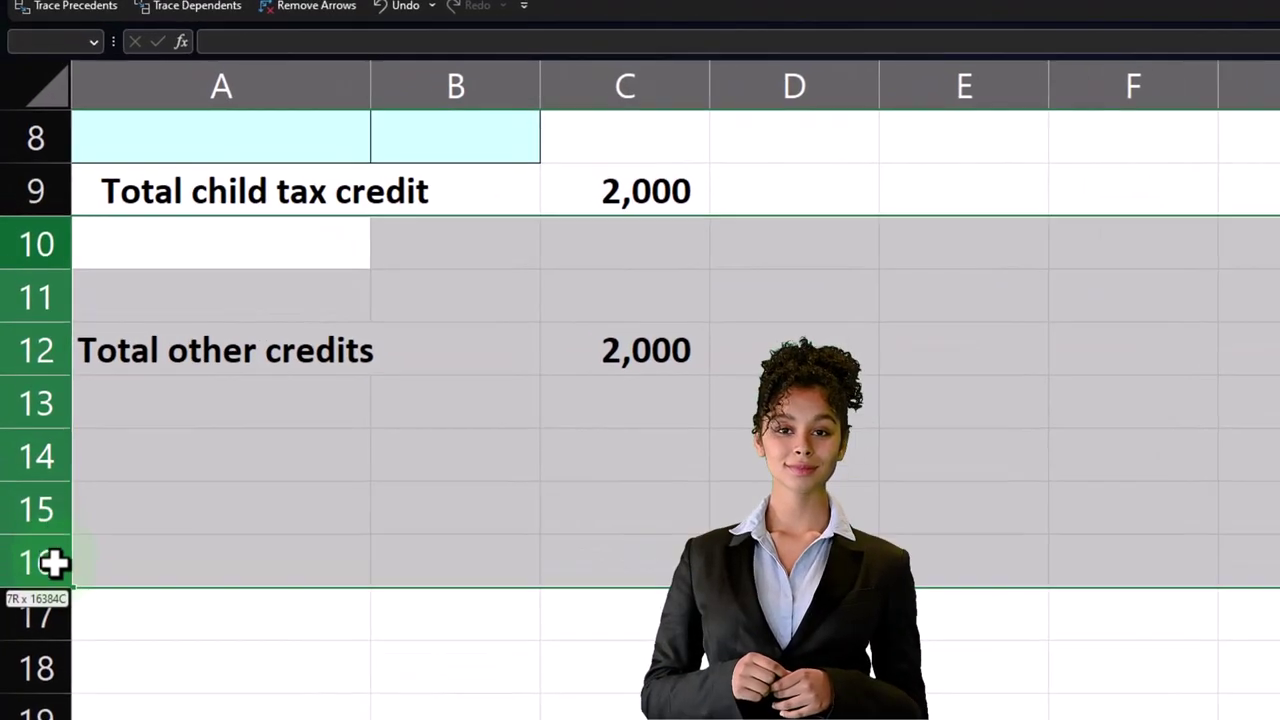
pyautogui.rightClick(170, 490)
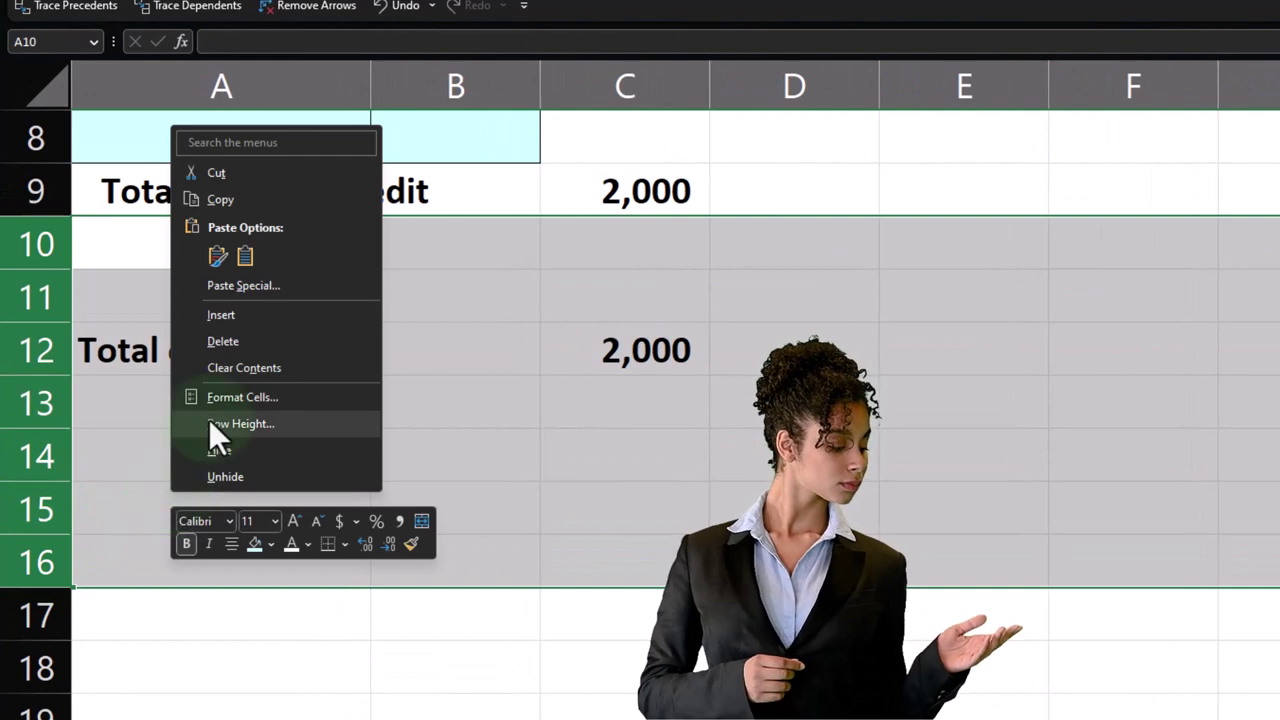
pyautogui.click(201, 315)
# Step: Select and copy the Child tax credit block A3:C9, with A11 as the paste destination
pyautogui.click(129, 250)
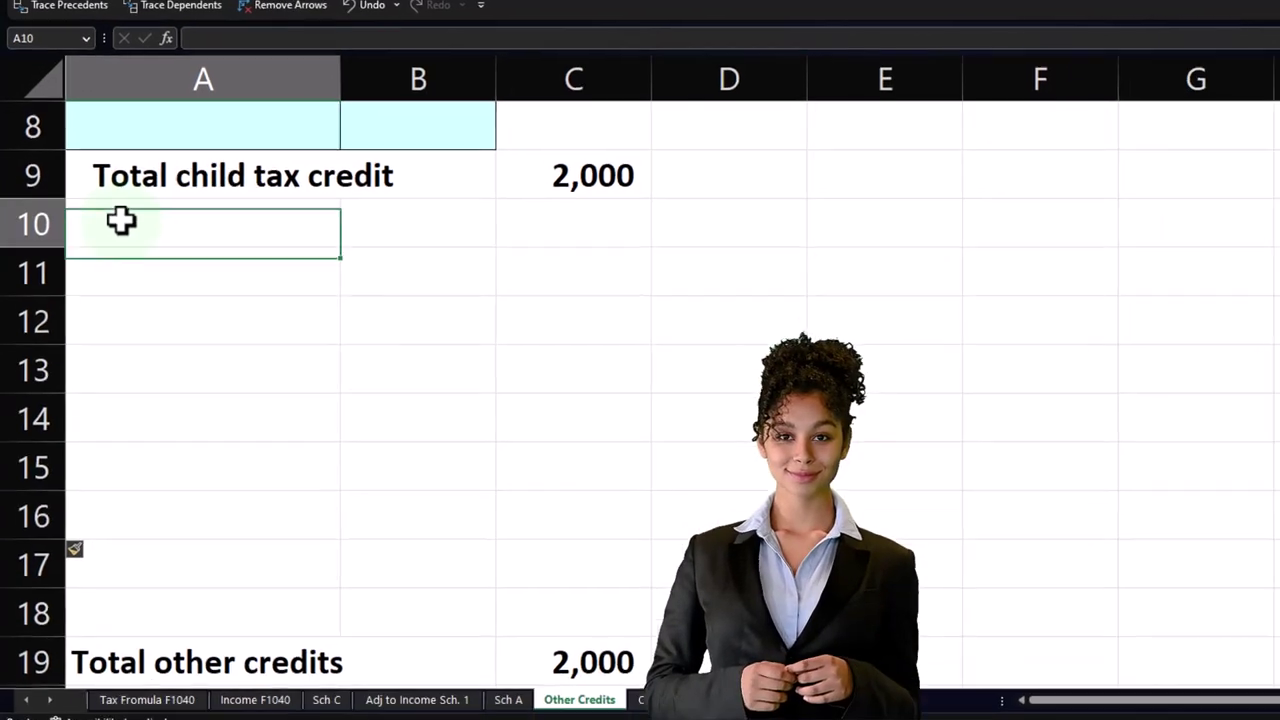
pyautogui.scroll(2, 180, 425)
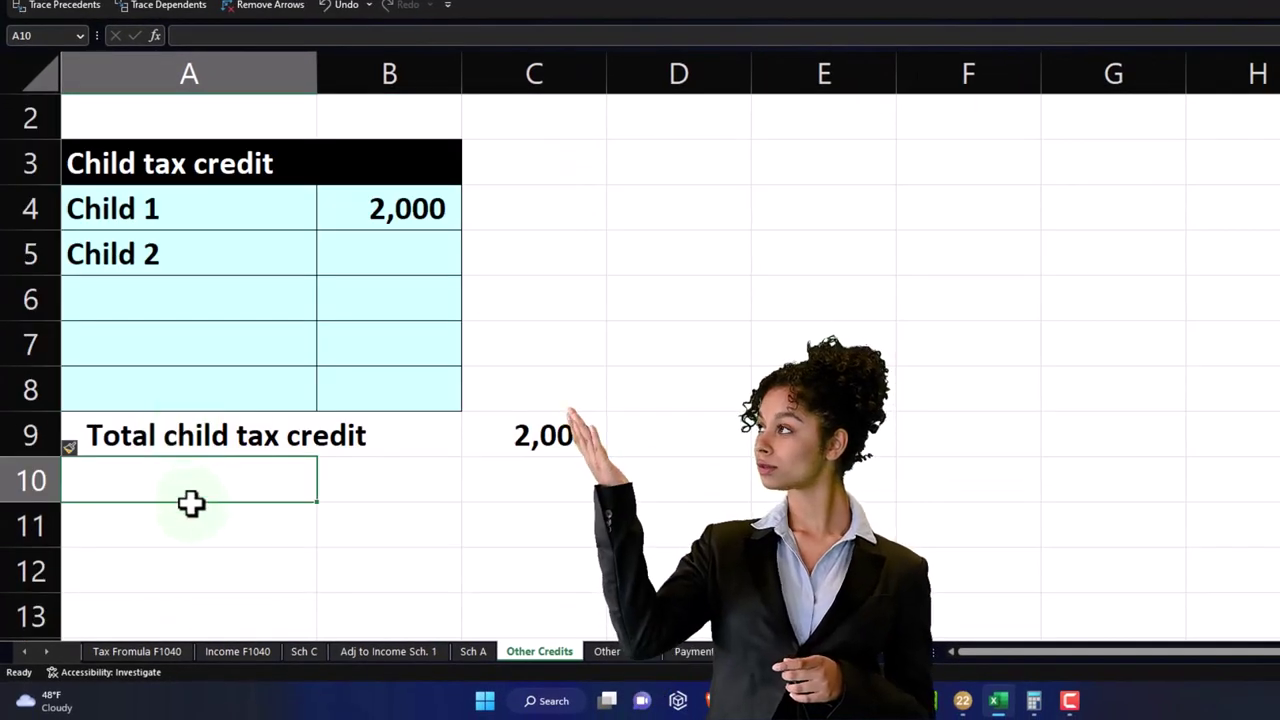
pyautogui.moveTo(130, 163); pyautogui.dragTo(347, 381)
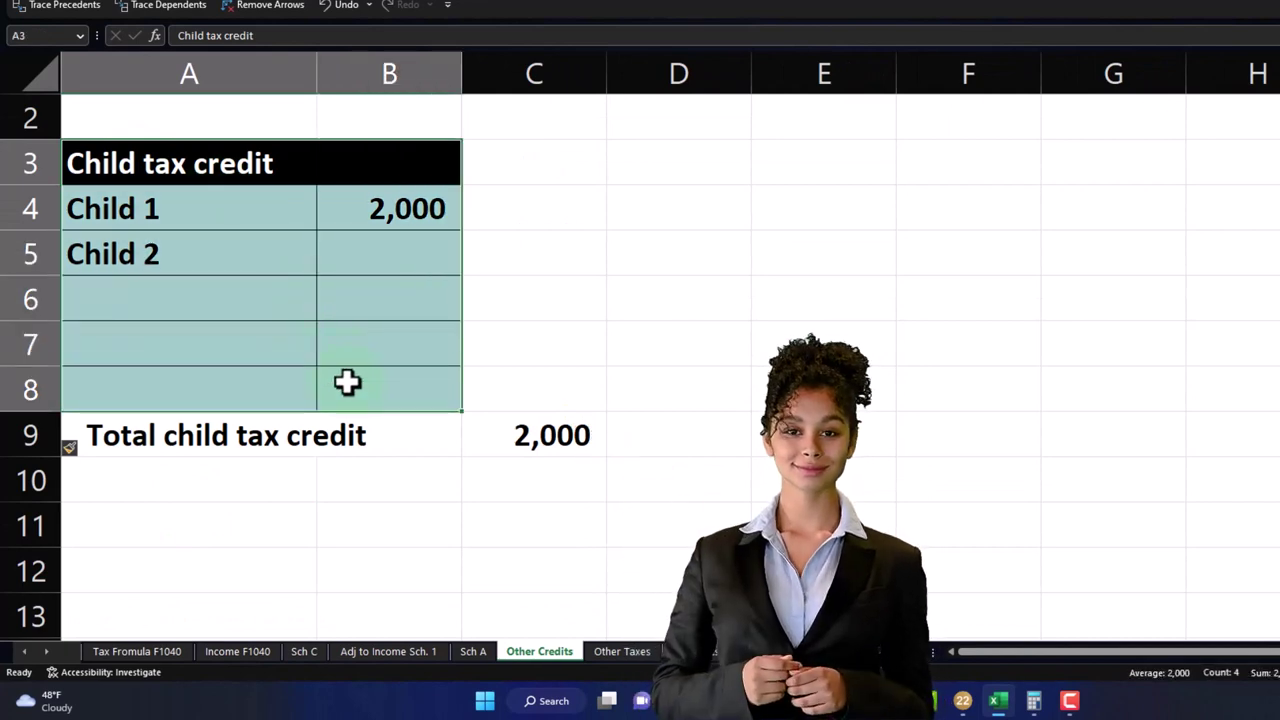
pyautogui.click(286, 270)
pyautogui.moveTo(134, 163); pyautogui.dragTo(490, 442)
pyautogui.click(211, 522)
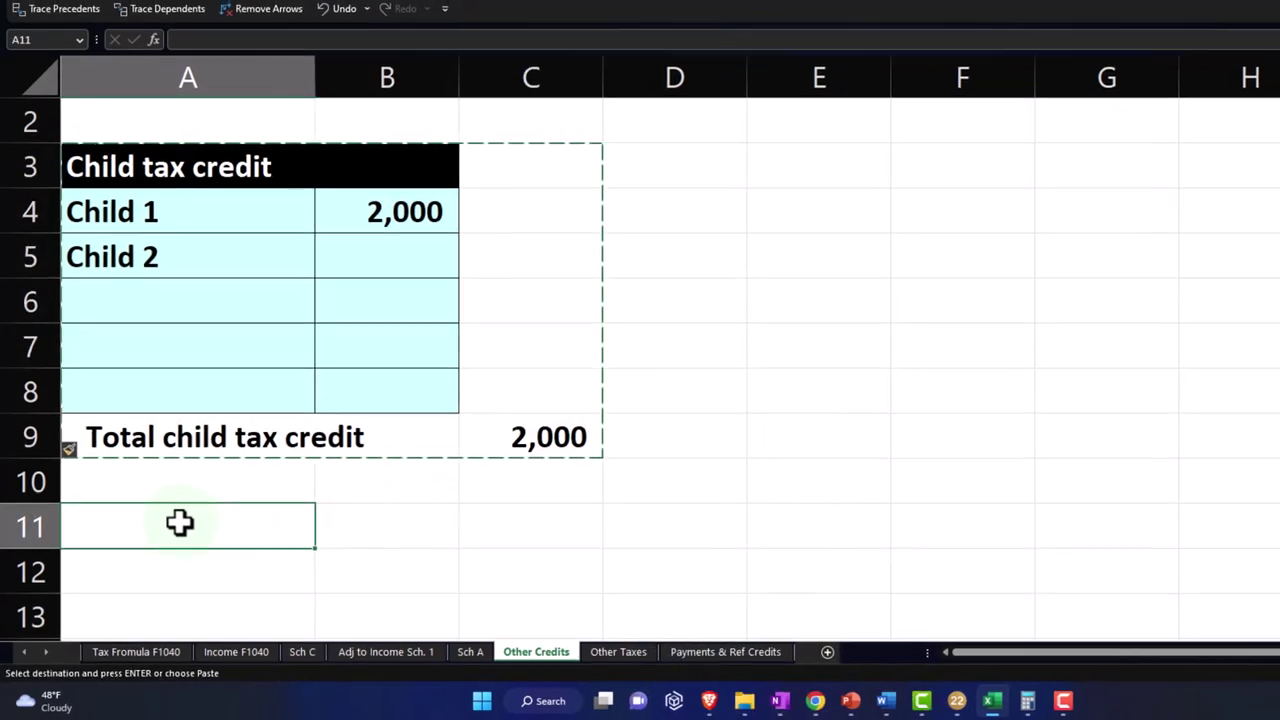
# Step: Paste the block at A11, retitle it 'Other Dependent Credits' and enter Dependent 1 at 500
pyautogui.hotkey('ctrl', 'v')
pyautogui.scroll(-2, 171, 523)
pyautogui.doubleClick(113, 299)
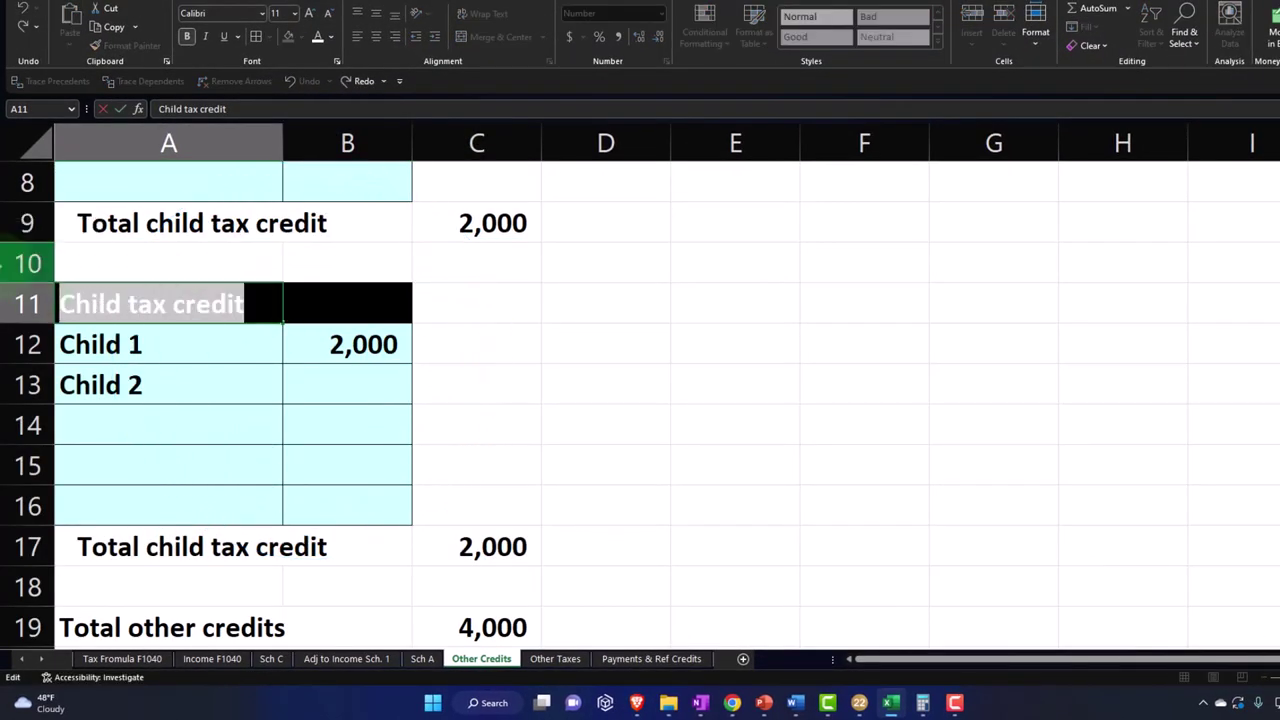
pyautogui.write('Other Depend')
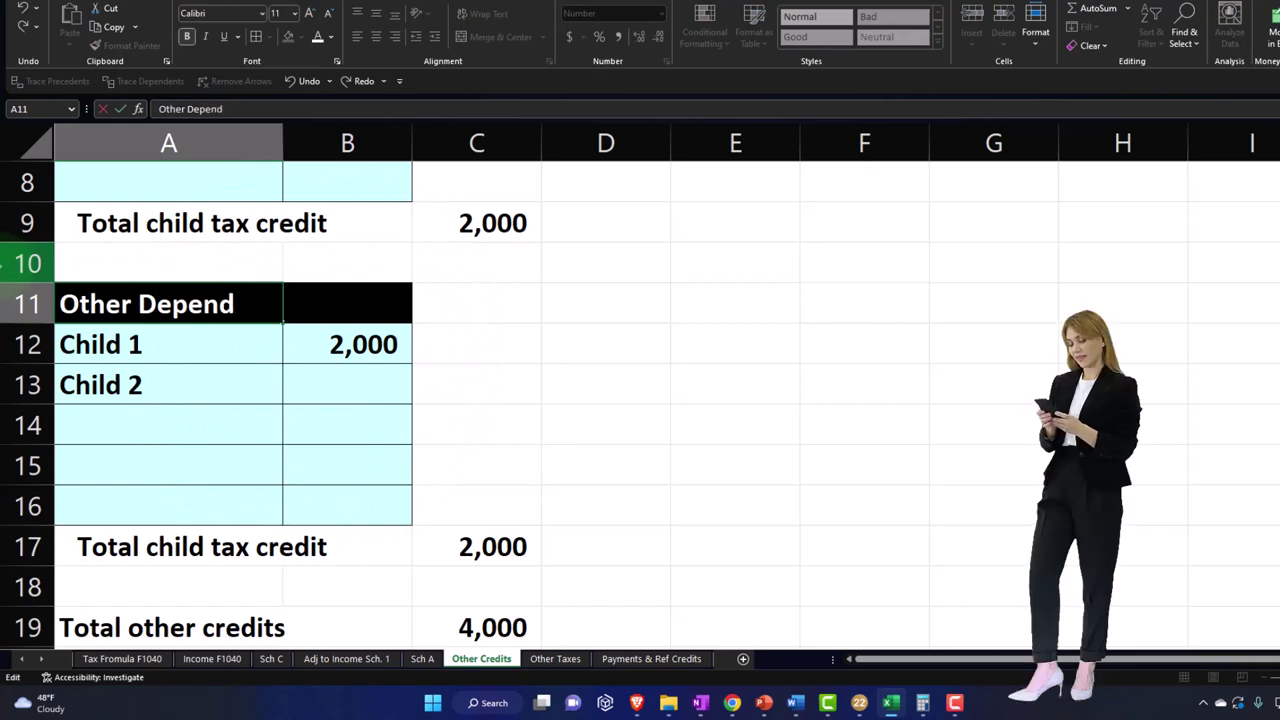
pyautogui.write('ent Credits')
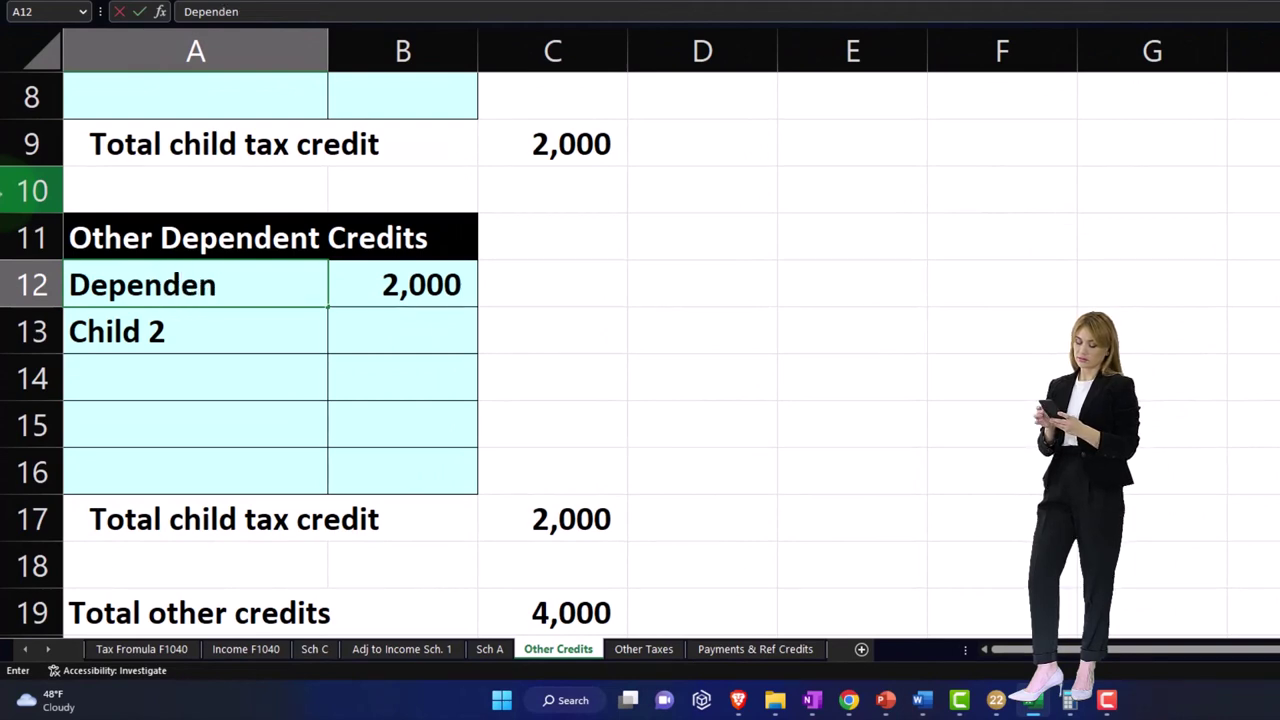
pyautogui.click(402, 284)
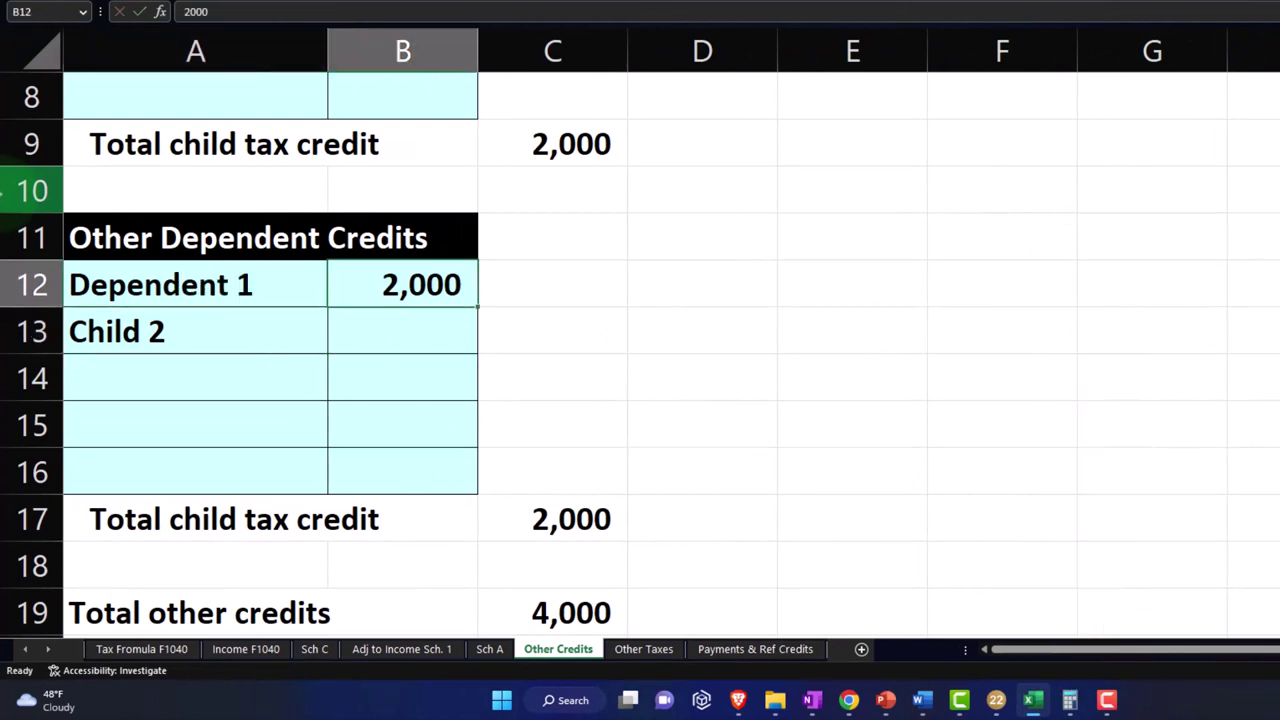
pyautogui.press('Return')
pyautogui.click(195, 331)
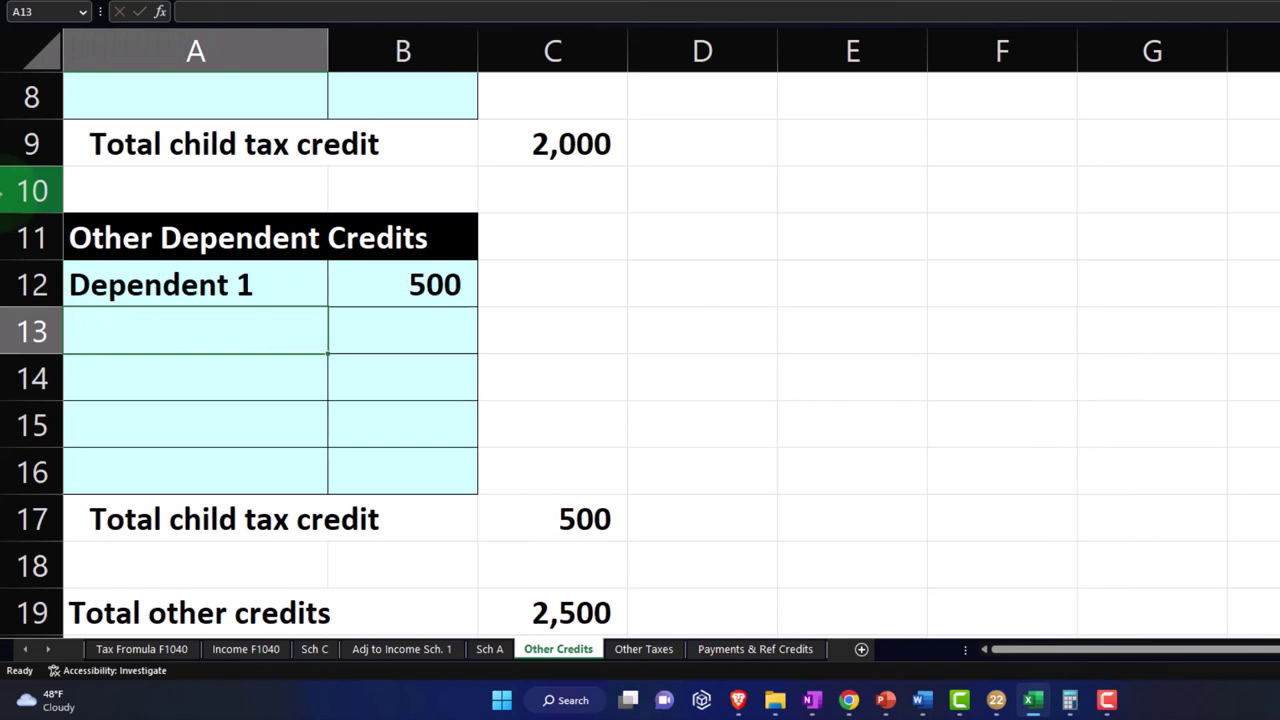
# Step: Clear the Child 1 and Child 2 entries and verify the 500 total formula in C17
pyautogui.click(101, 380)
pyautogui.scroll(-1, 220, 417)
pyautogui.scroll(3, 277, 295)
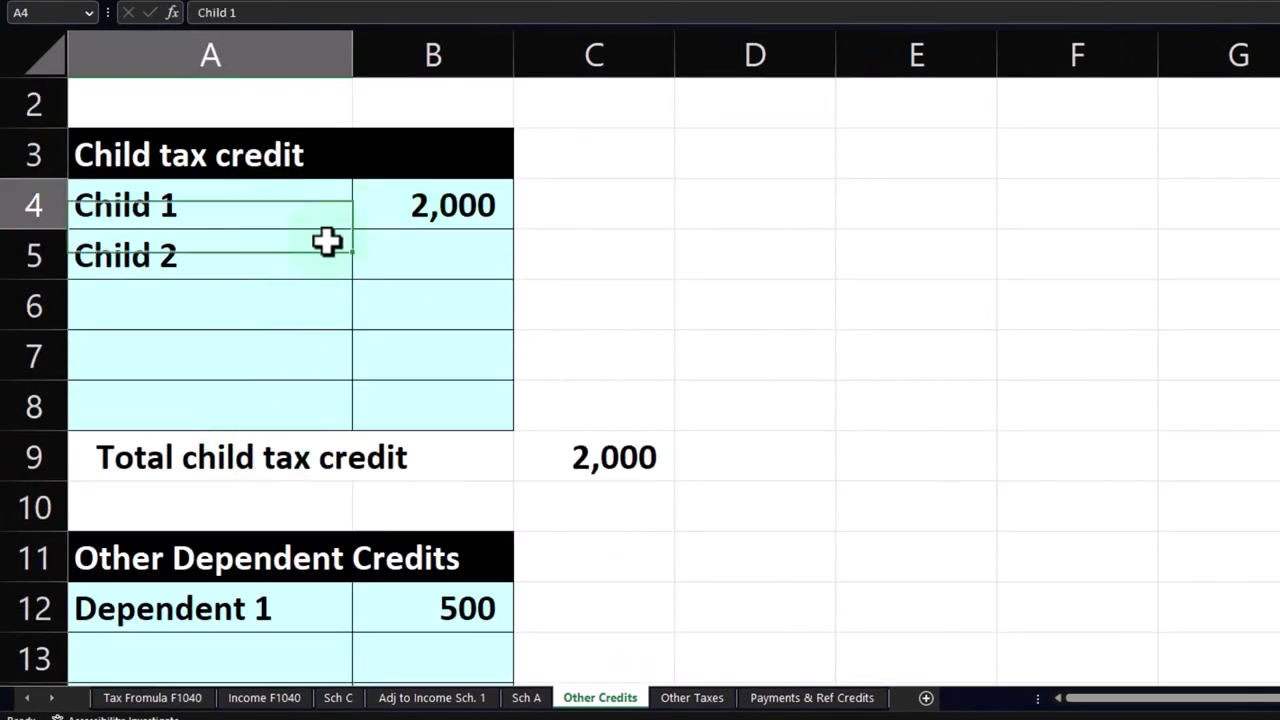
pyautogui.moveTo(327, 242); pyautogui.dragTo(362, 250)
pyautogui.press('Delete')
pyautogui.scroll(1, 449, 361)
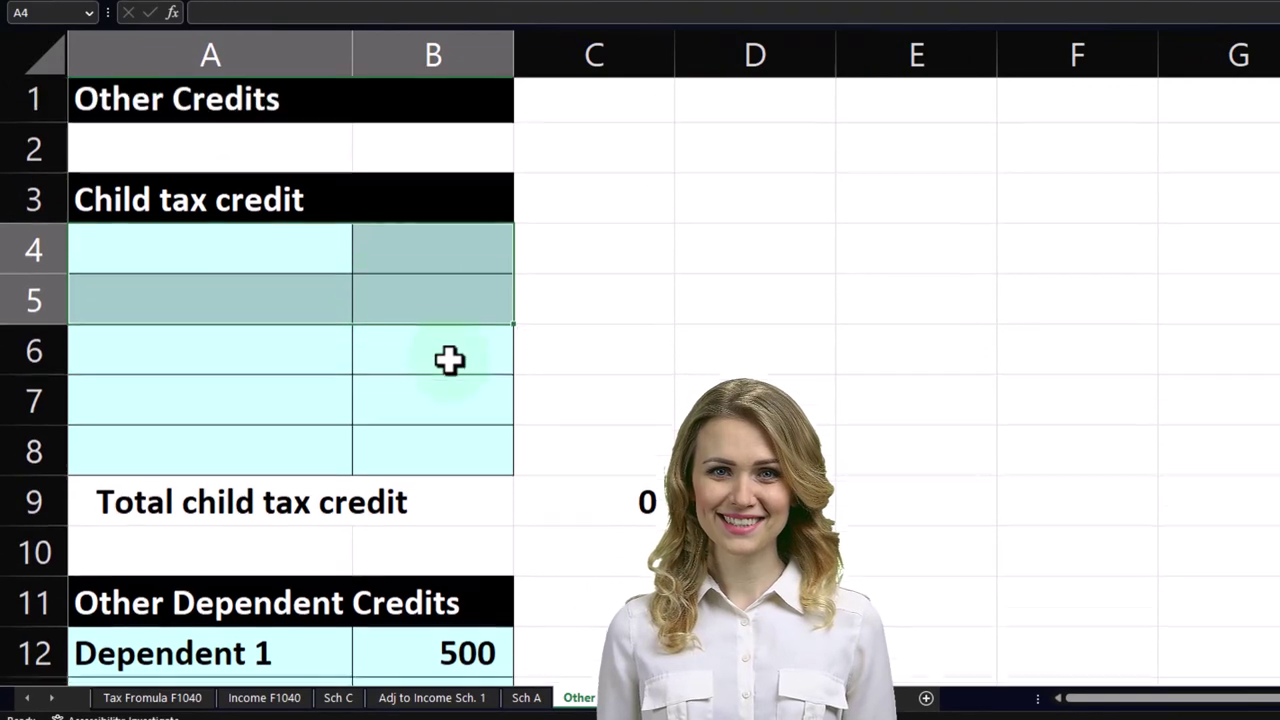
pyautogui.scroll(-2, 449, 359)
pyautogui.click(594, 597)
pyautogui.scroll(-1, 594, 597)
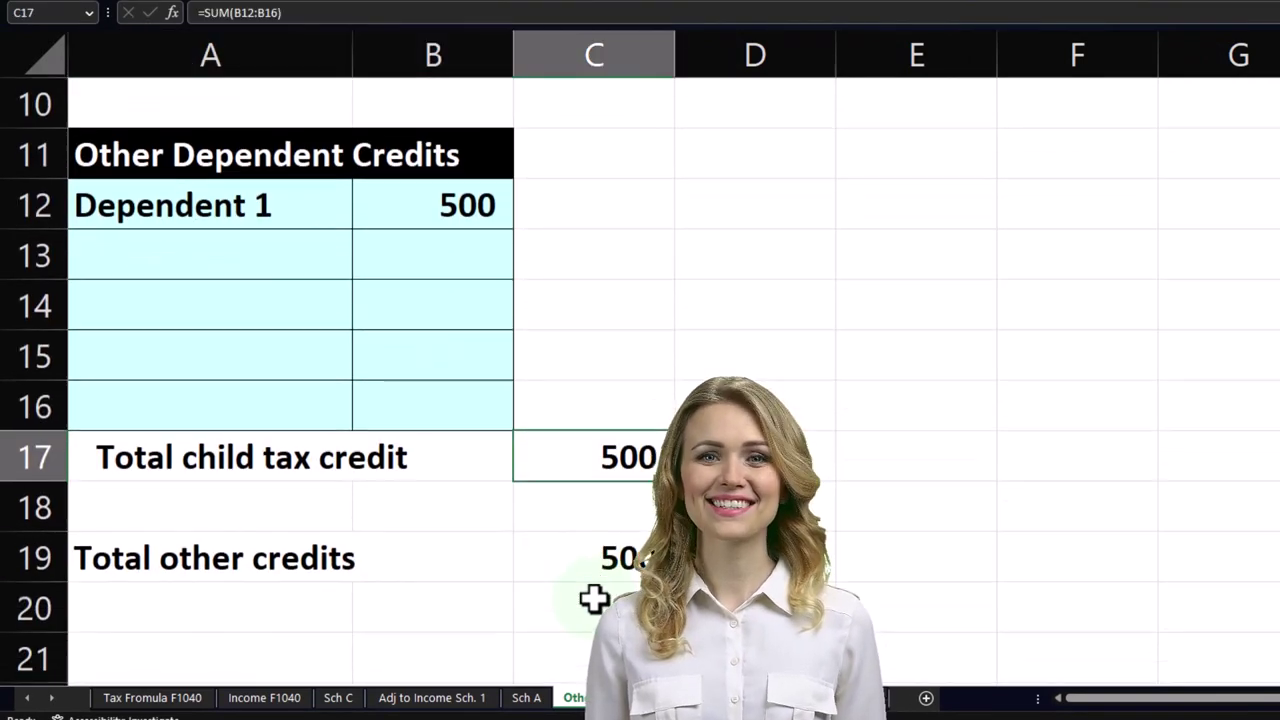
# Step: Check the Tax Formula F1040 sheet: Other Credits 500, total tax 7,984, refund 7,016
pyautogui.click(155, 697)
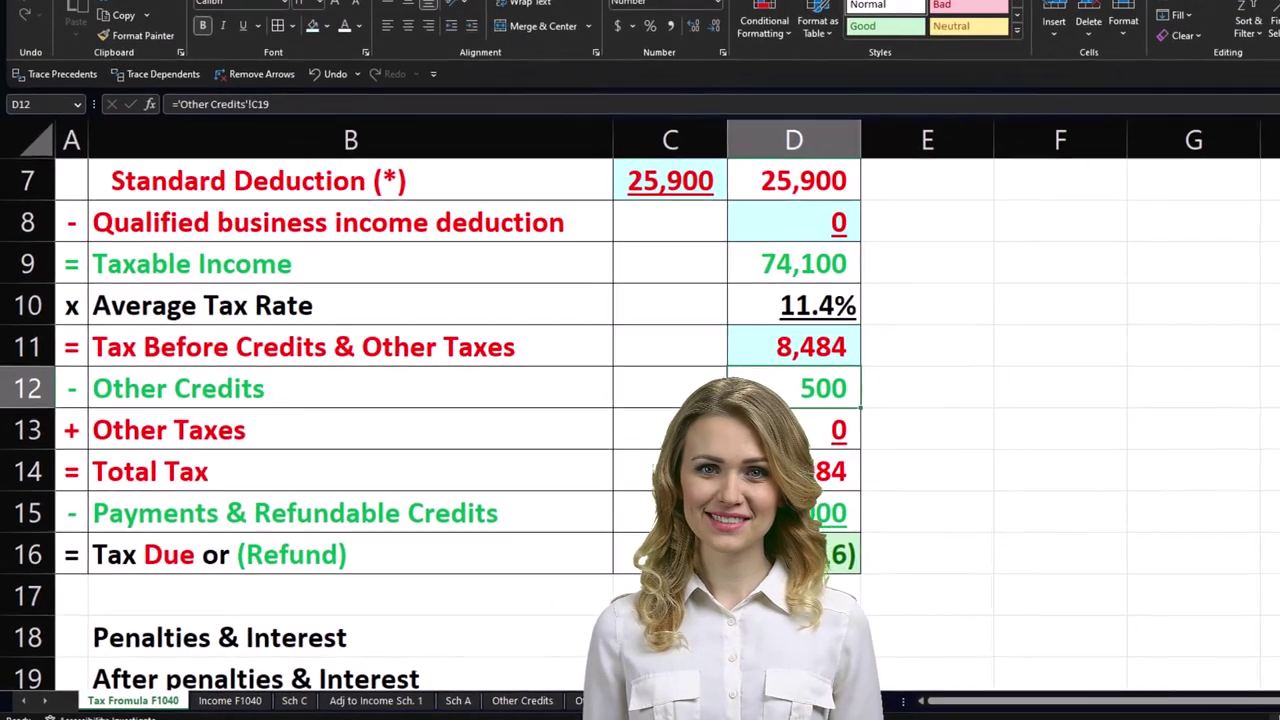
pyautogui.click(910, 435)
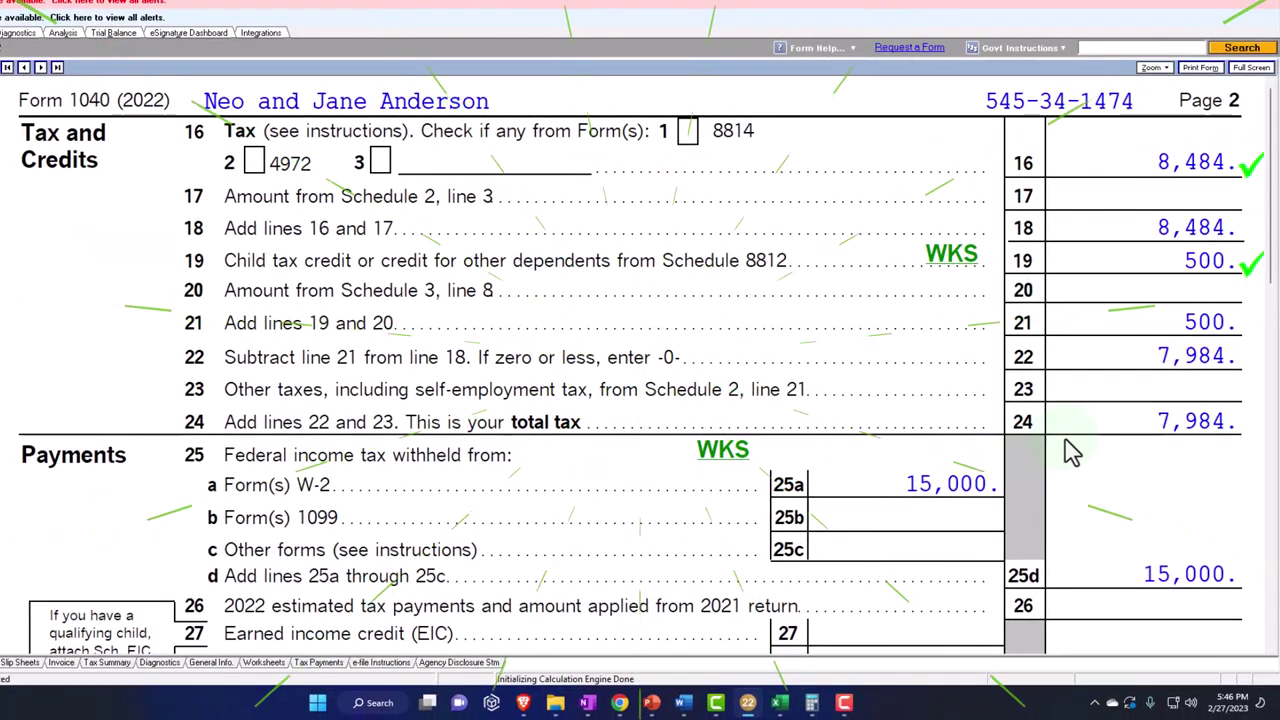
pyautogui.scroll(-5, 1070, 452)
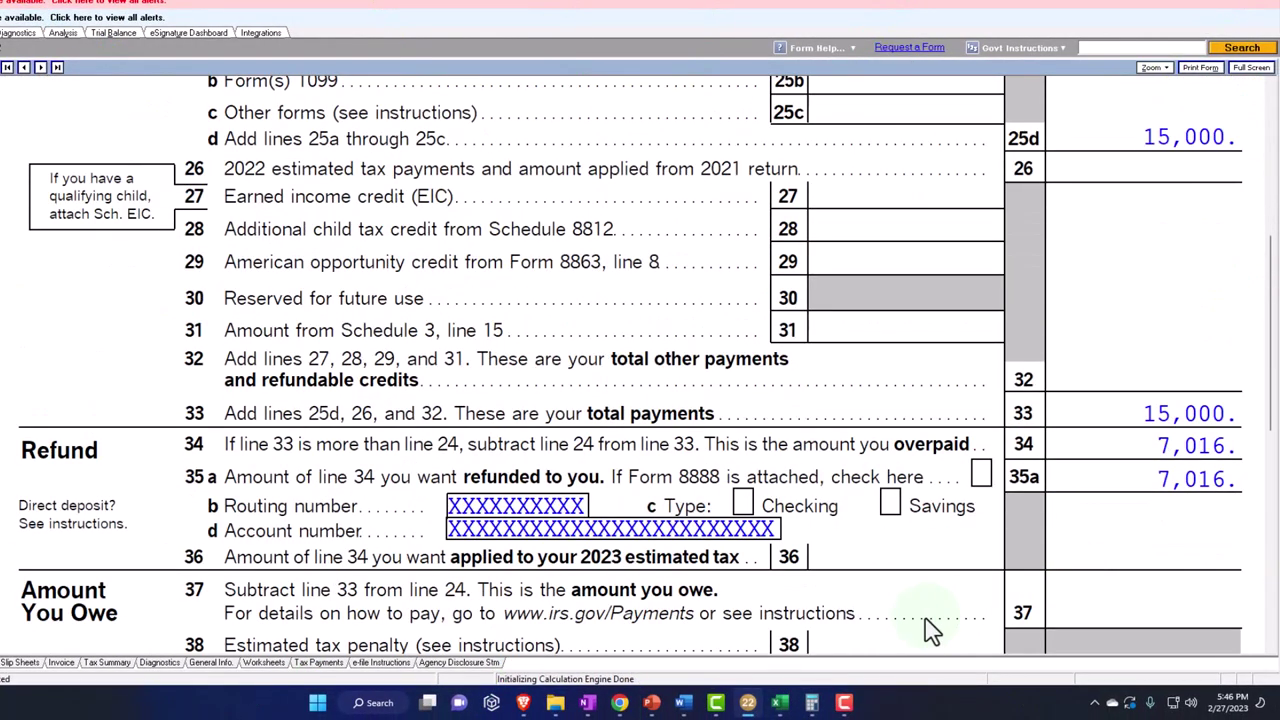
# Step: Minimize Excel and bring up the son's Dependent Information screen in Lacerte
pyautogui.click(779, 703)
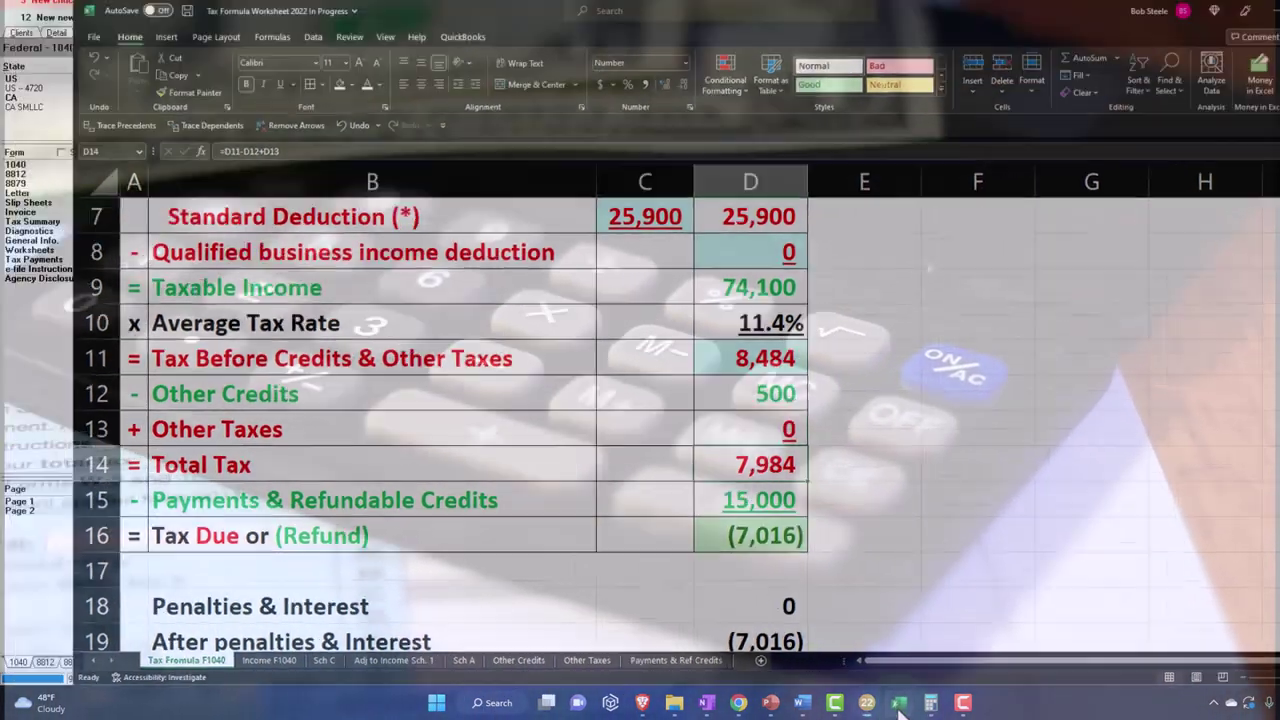
pyautogui.click(899, 705)
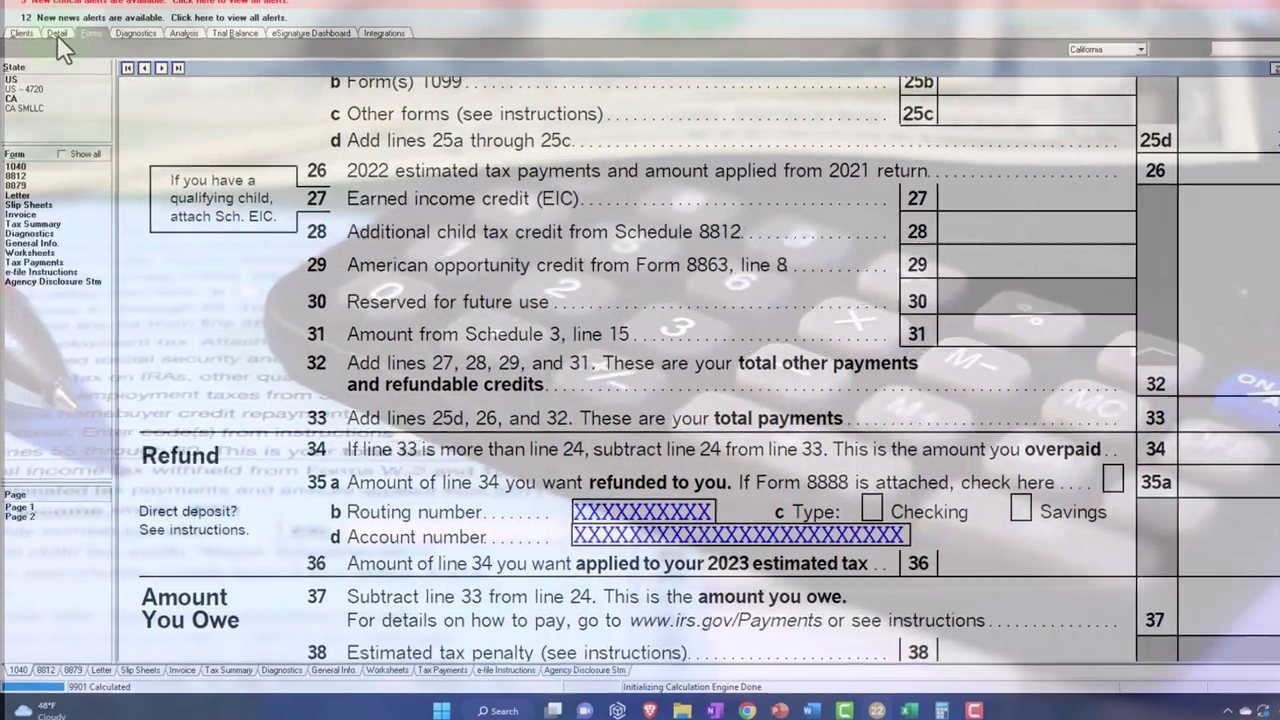
pyautogui.click(57, 34)
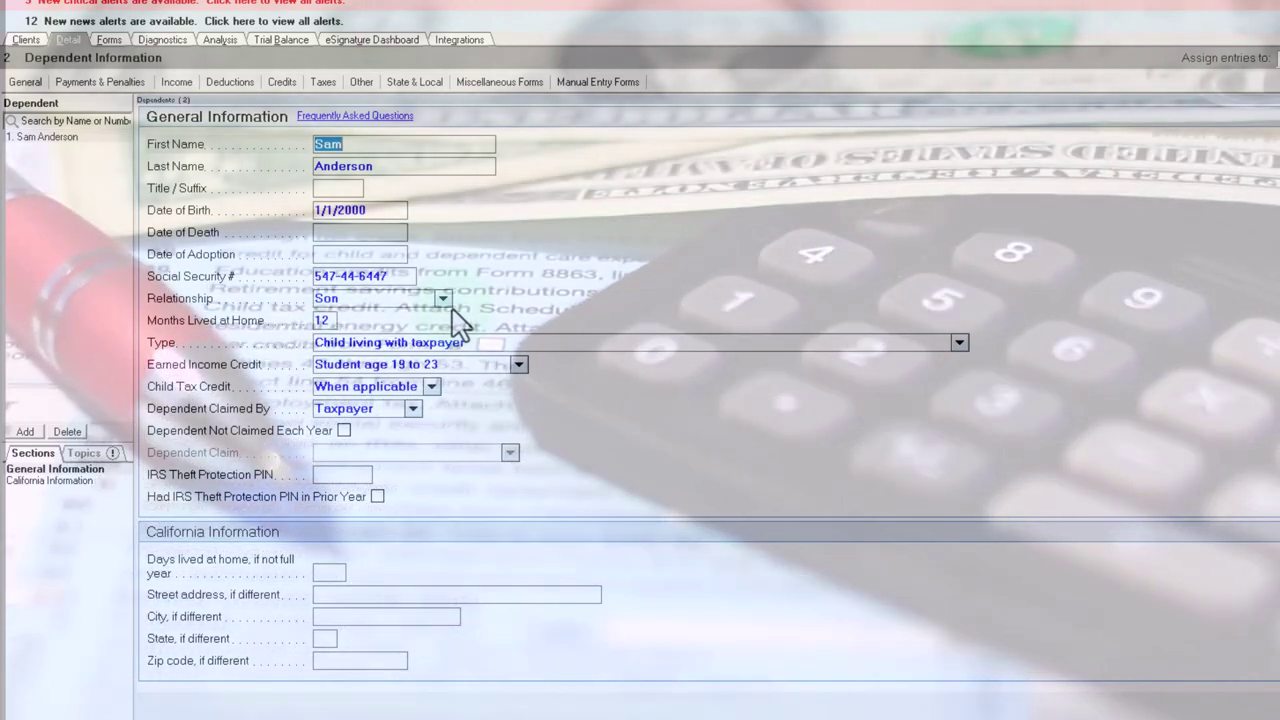
# Step: Change the dependent's relationship from Son to Niece and list the dependent type options
pyautogui.click(452, 308)
pyautogui.click(445, 300)
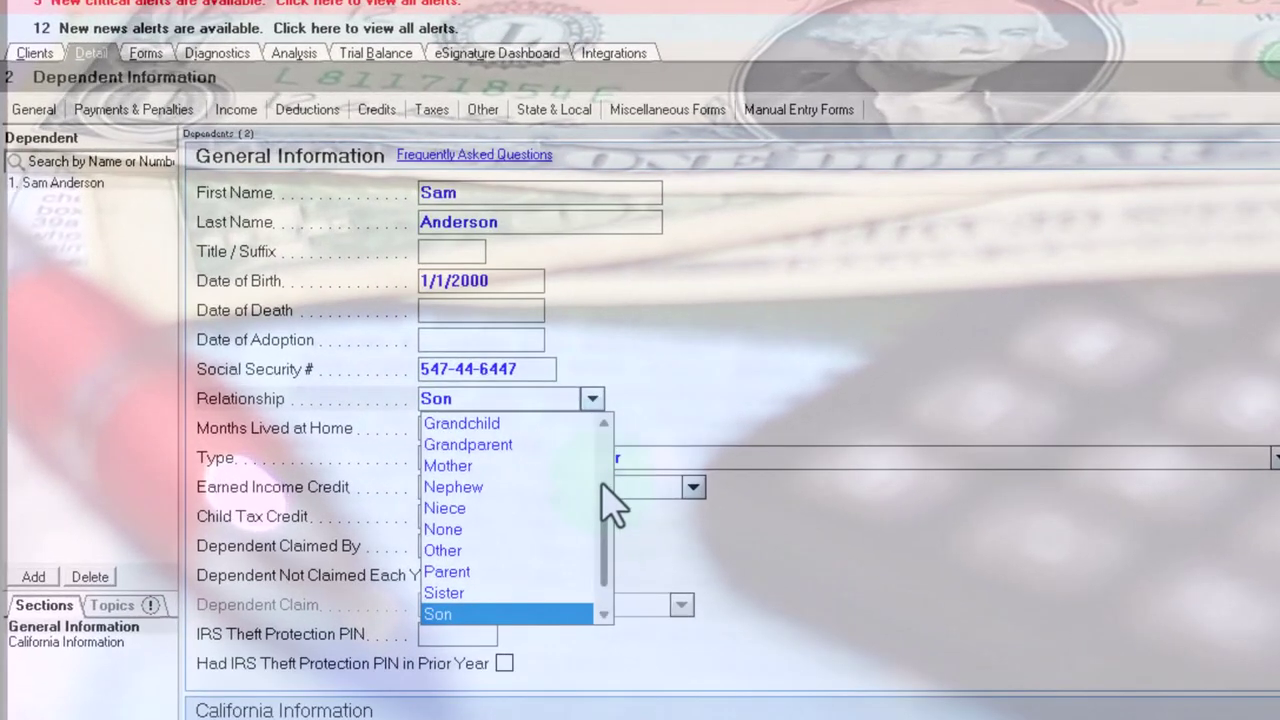
pyautogui.moveTo(612, 505); pyautogui.dragTo(606, 457)
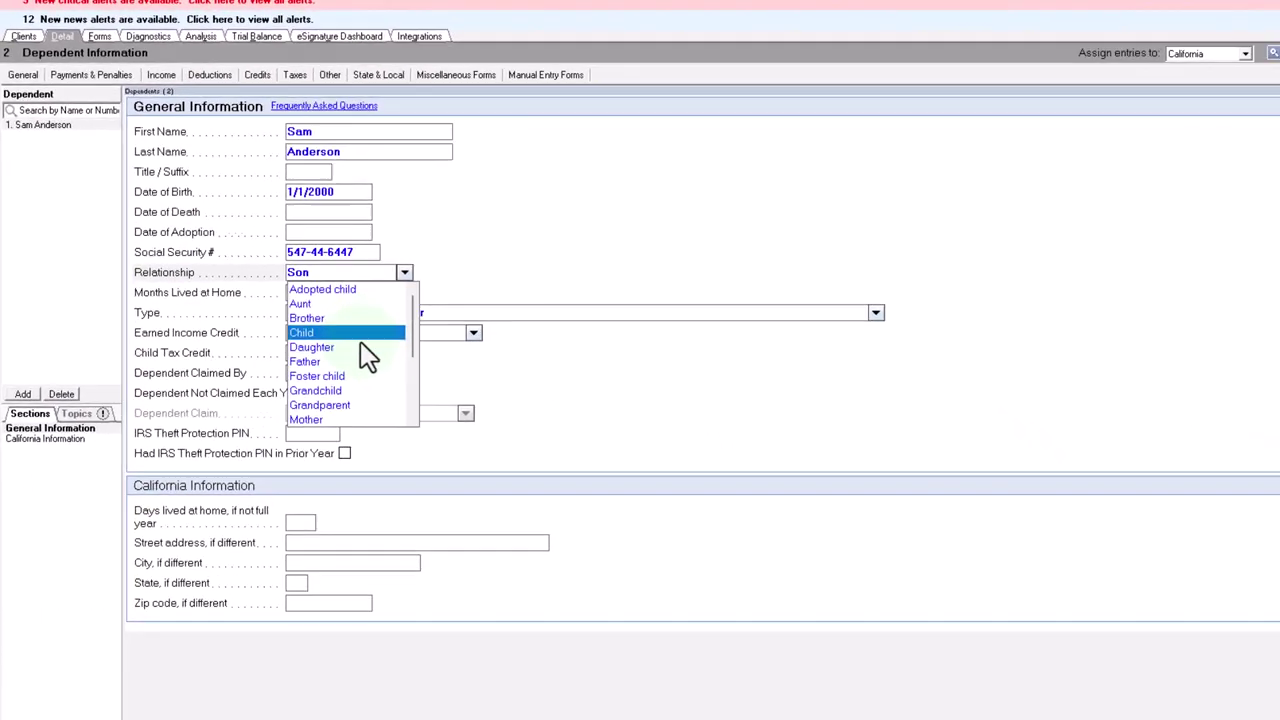
pyautogui.click(500, 530)
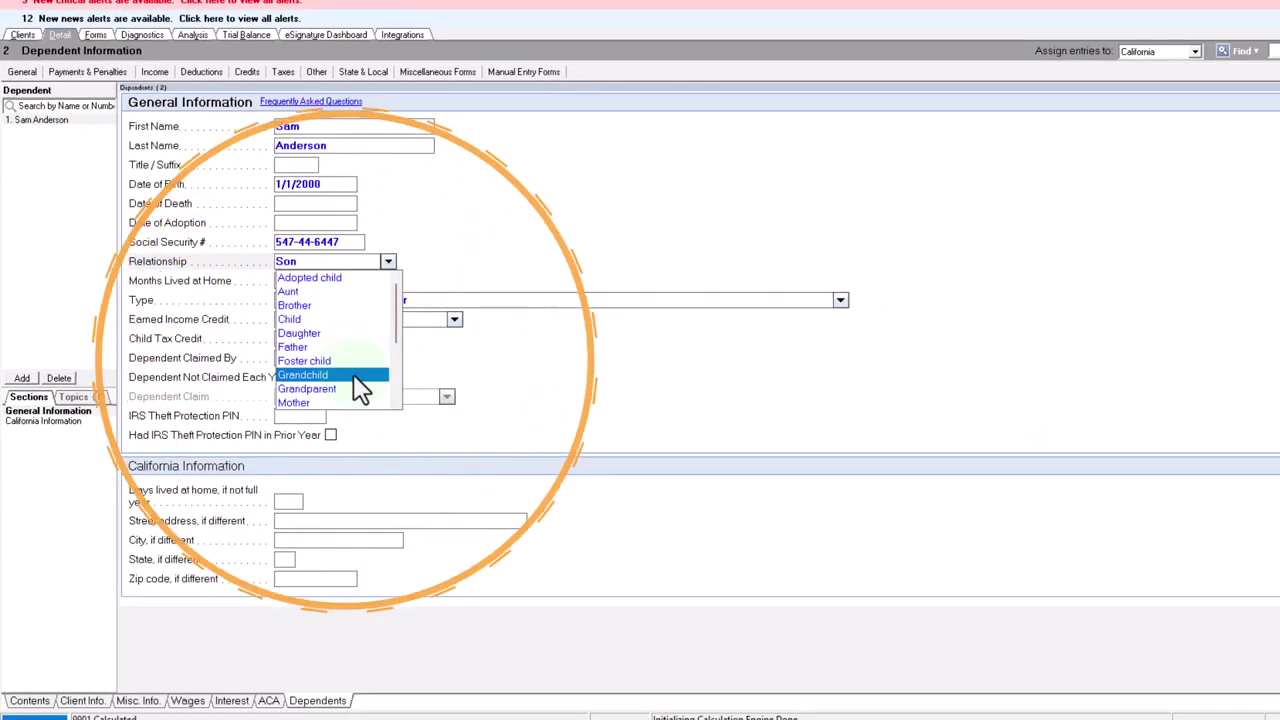
pyautogui.scroll(-1, 353, 375)
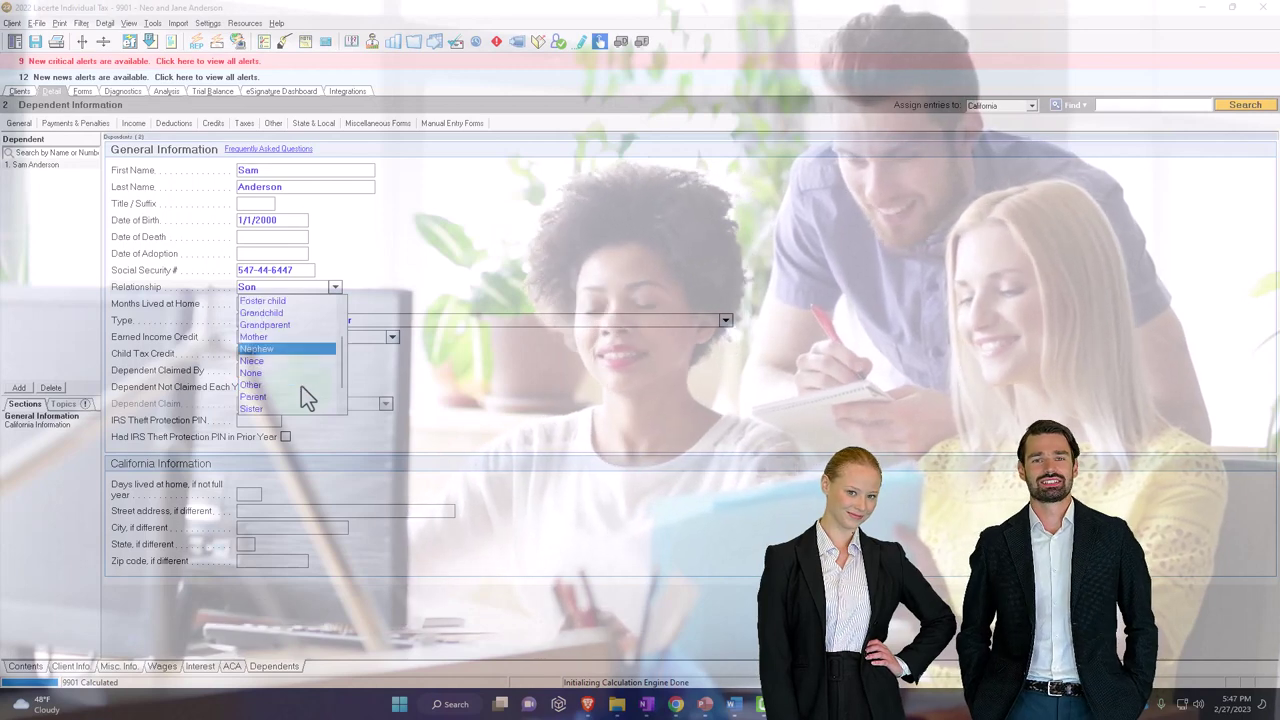
pyautogui.scroll(-1, 299, 384)
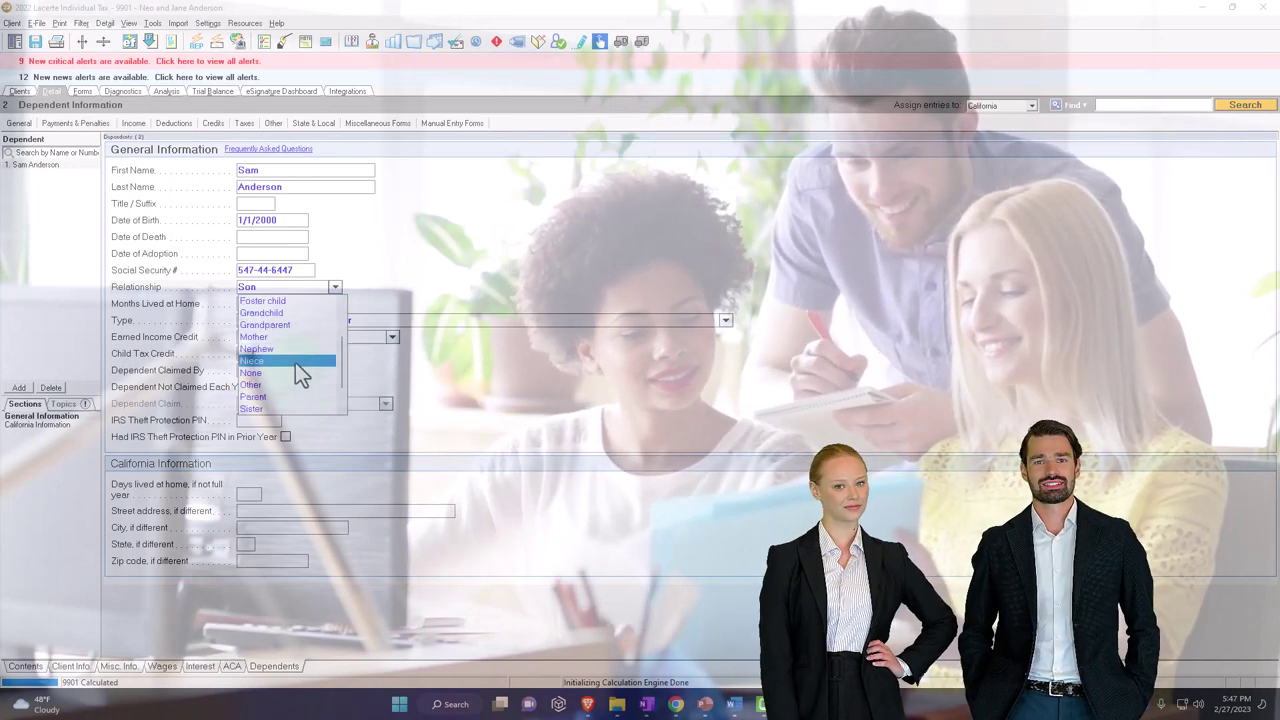
pyautogui.click(295, 361)
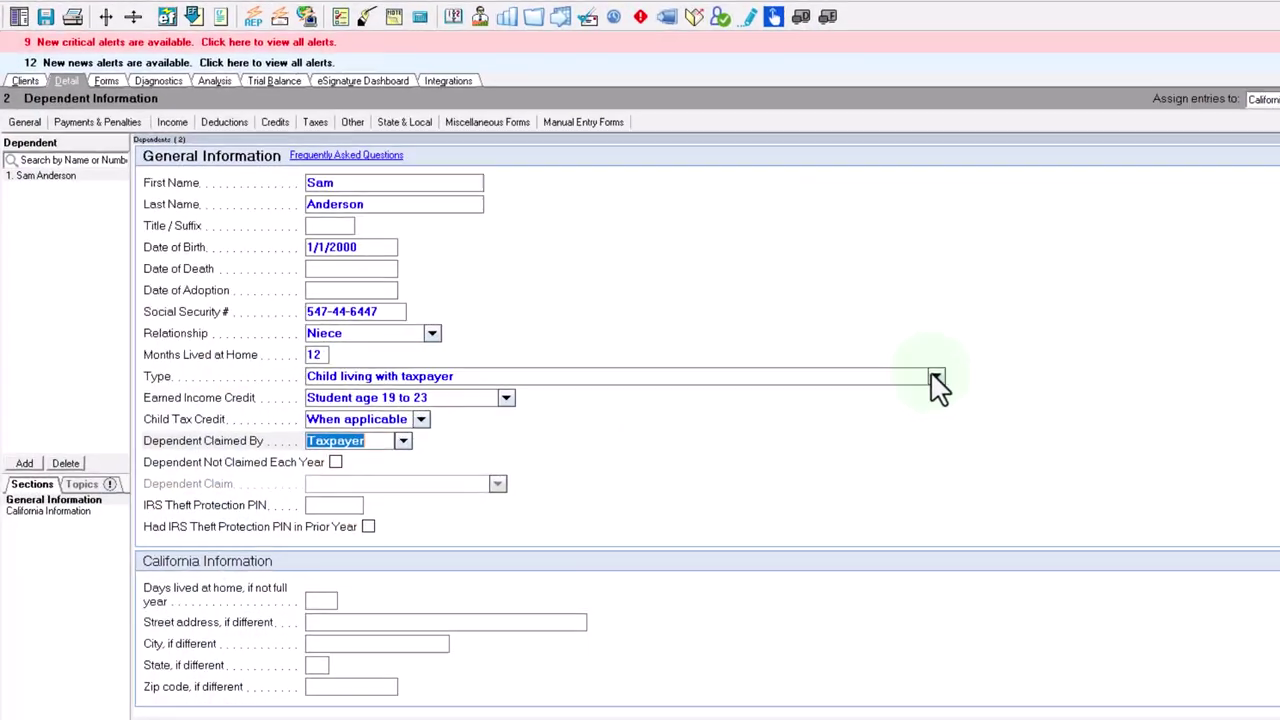
pyautogui.click(888, 393)
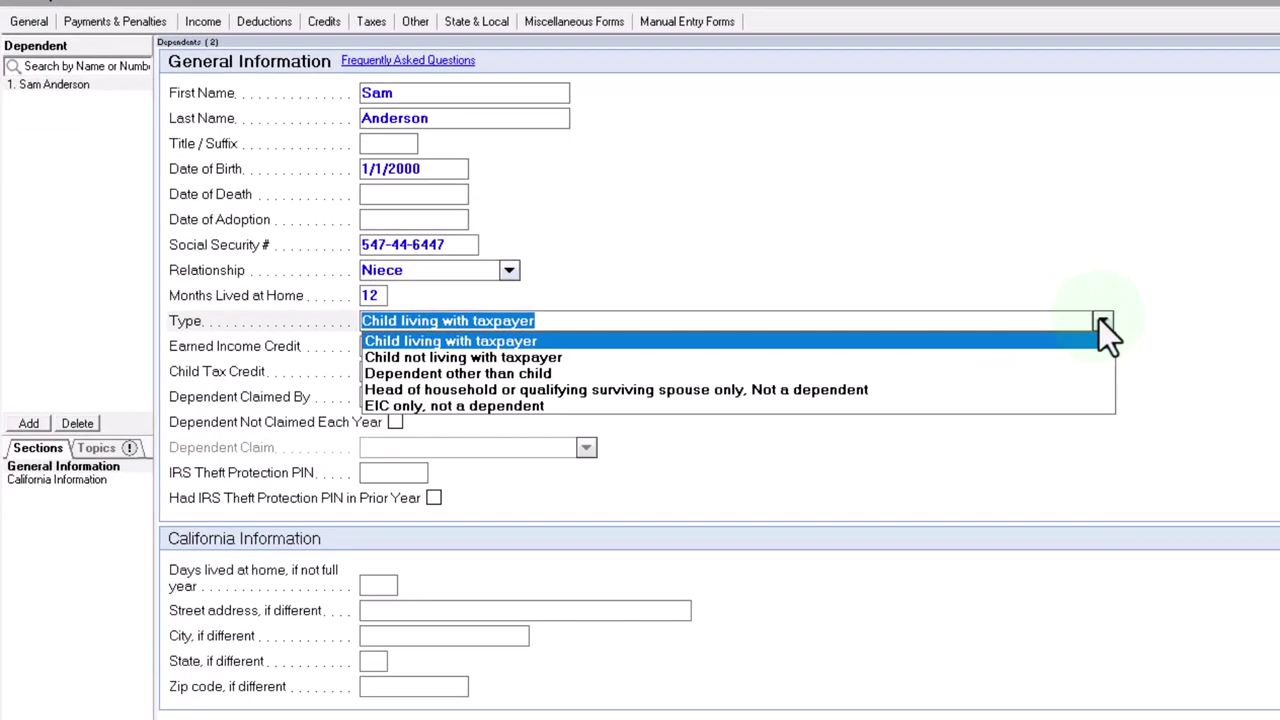
# Step: Set Type to Dependent other than child, both credits When applicable, claimed by Taxpayer
pyautogui.click(1069, 375)
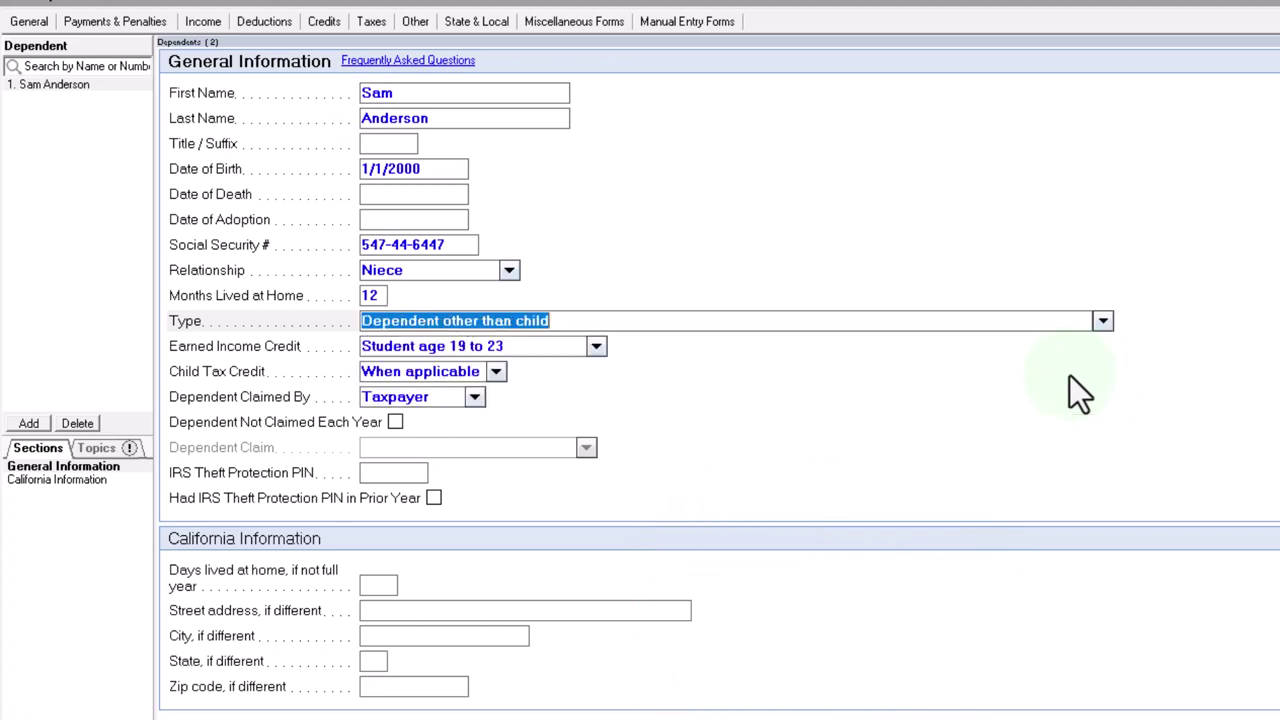
pyautogui.click(596, 347)
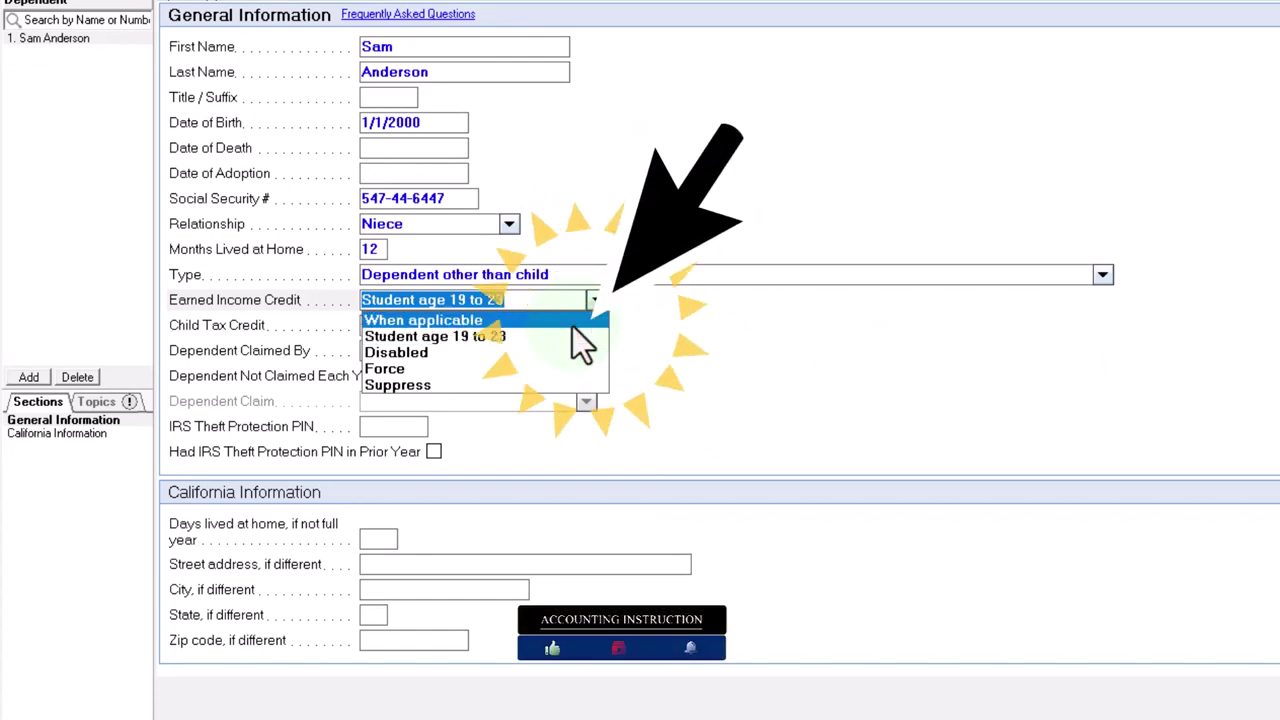
pyautogui.click(572, 324)
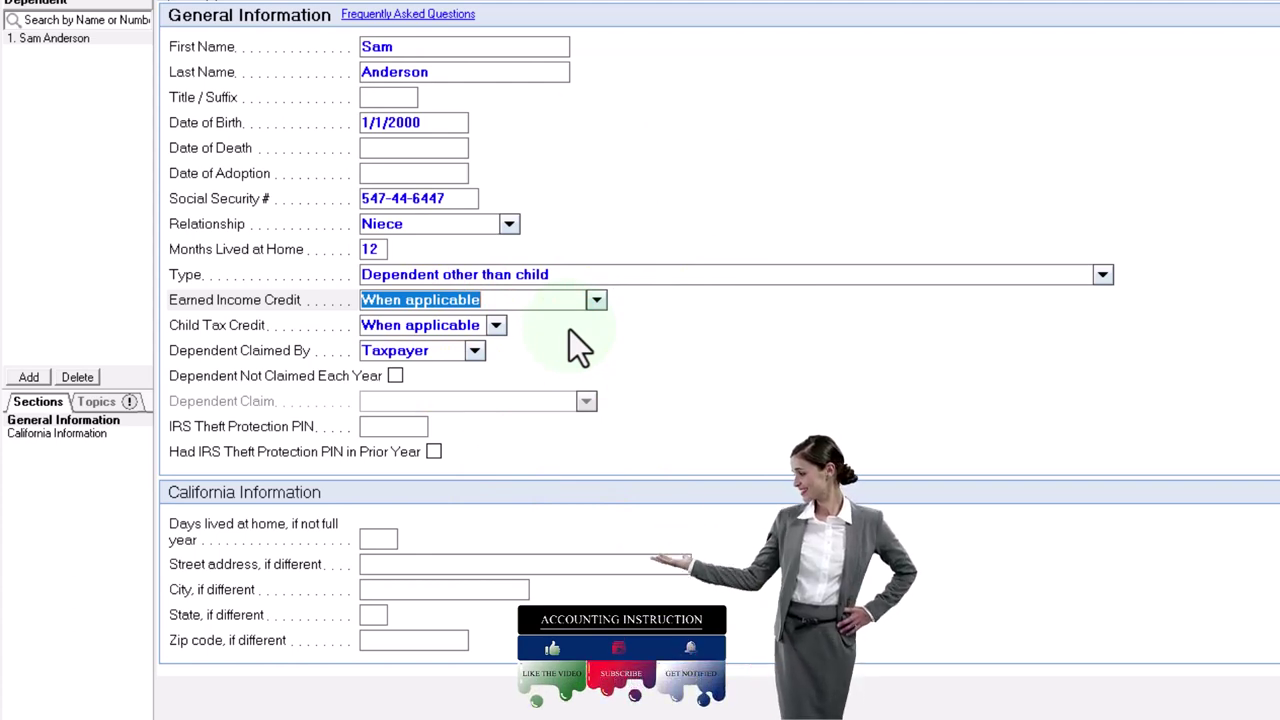
pyautogui.click(496, 326)
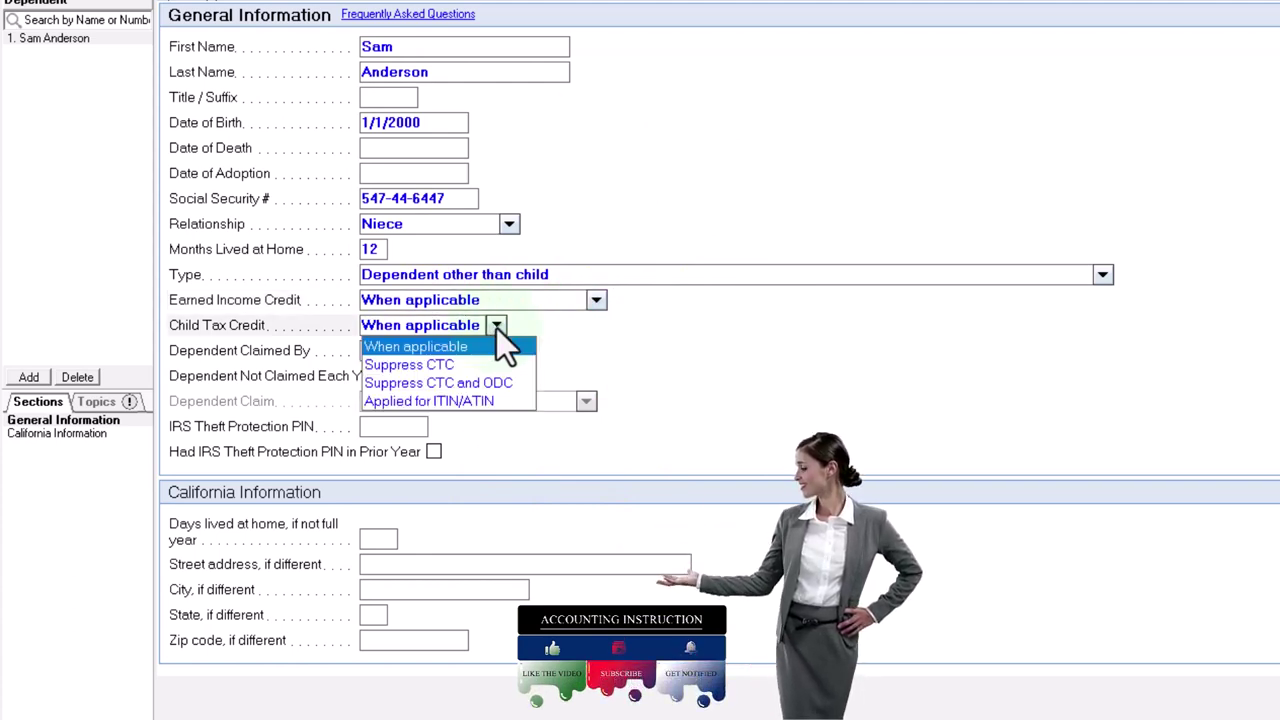
pyautogui.click(490, 349)
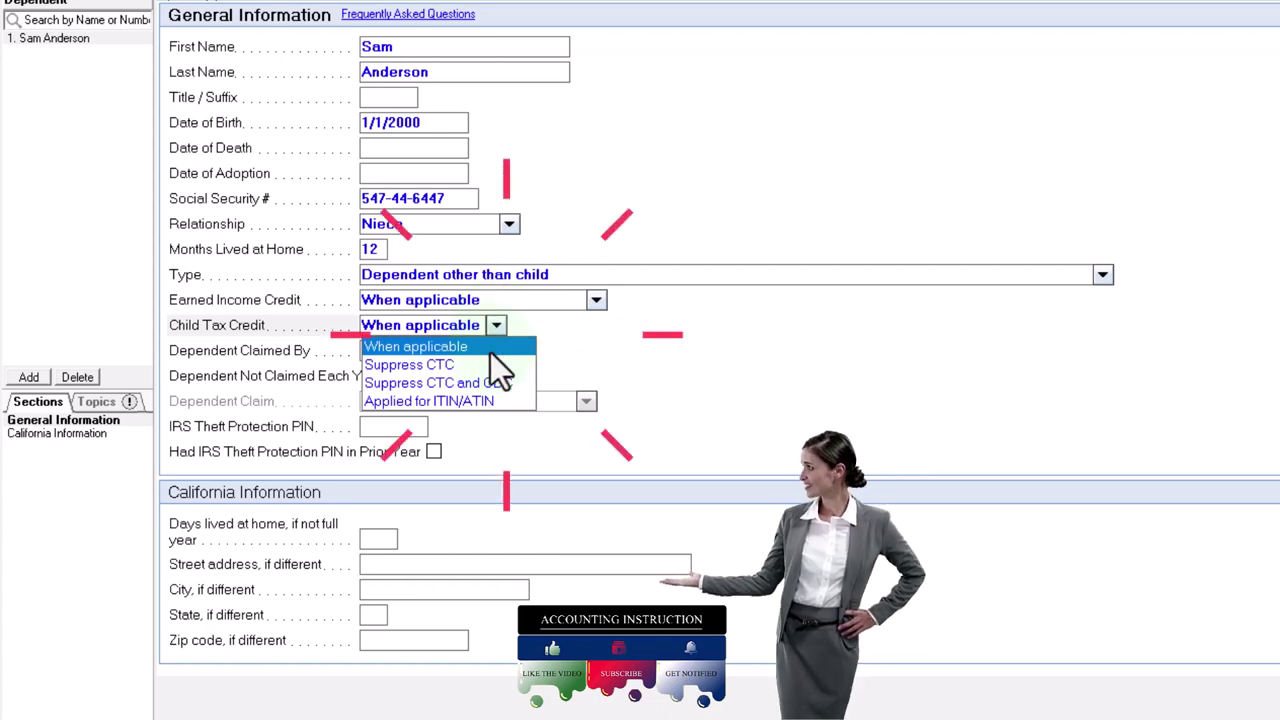
pyautogui.press('Tab')
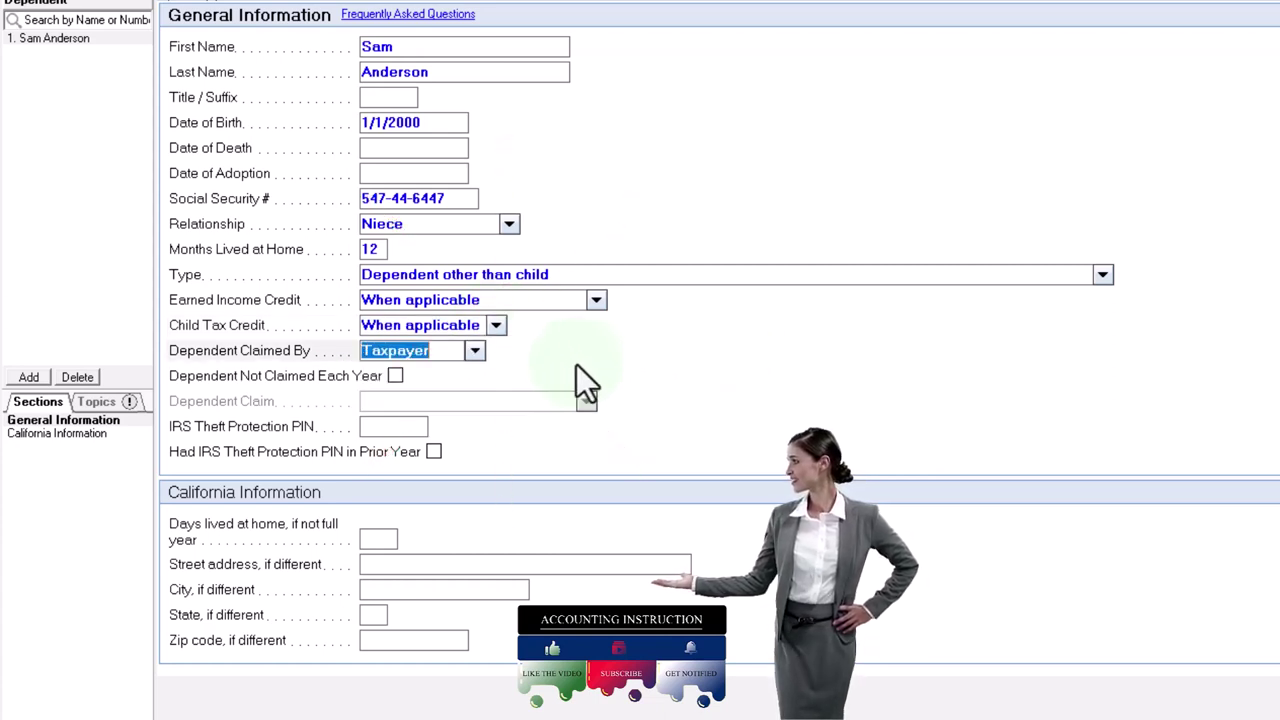
pyautogui.click(476, 351)
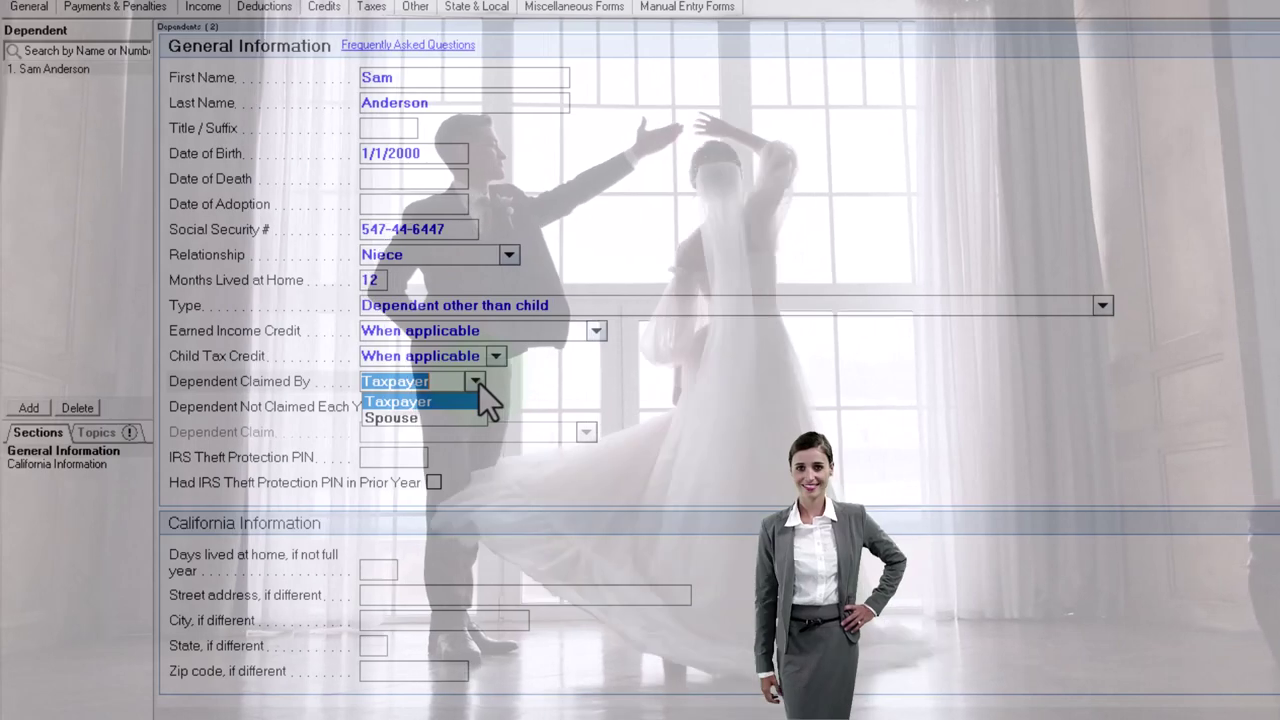
pyautogui.click(566, 387)
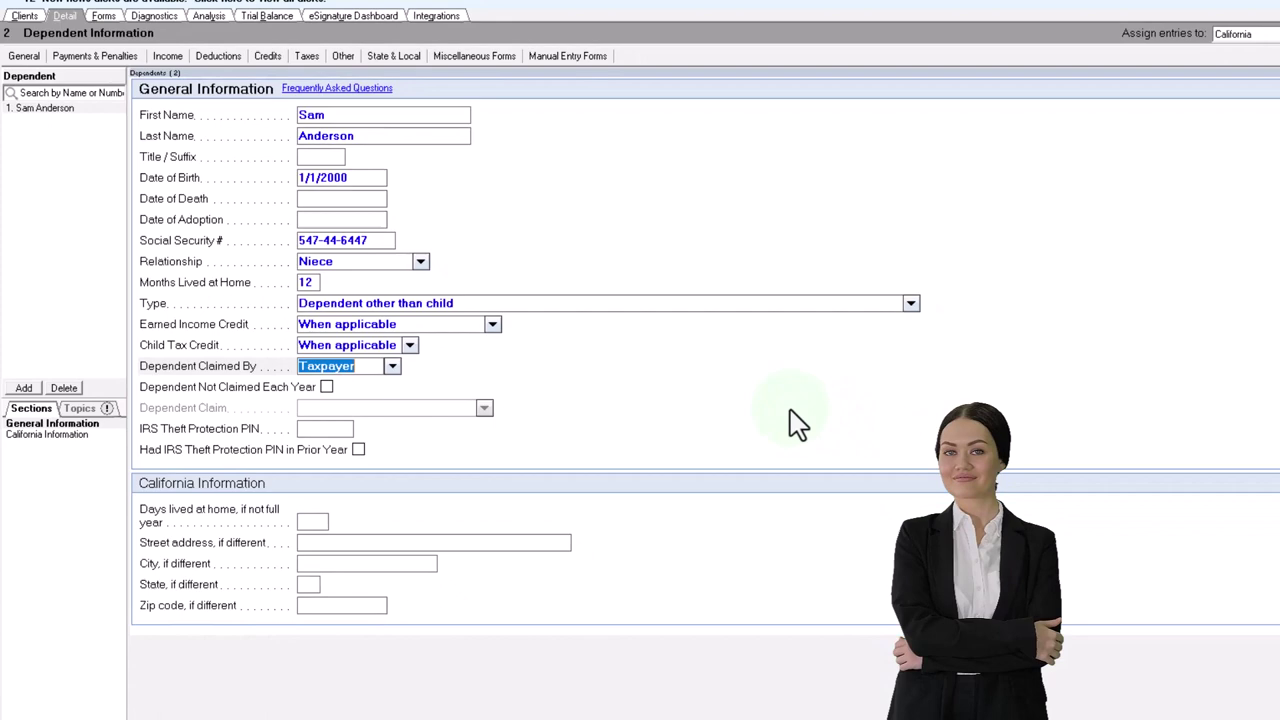
pyautogui.click(719, 353)
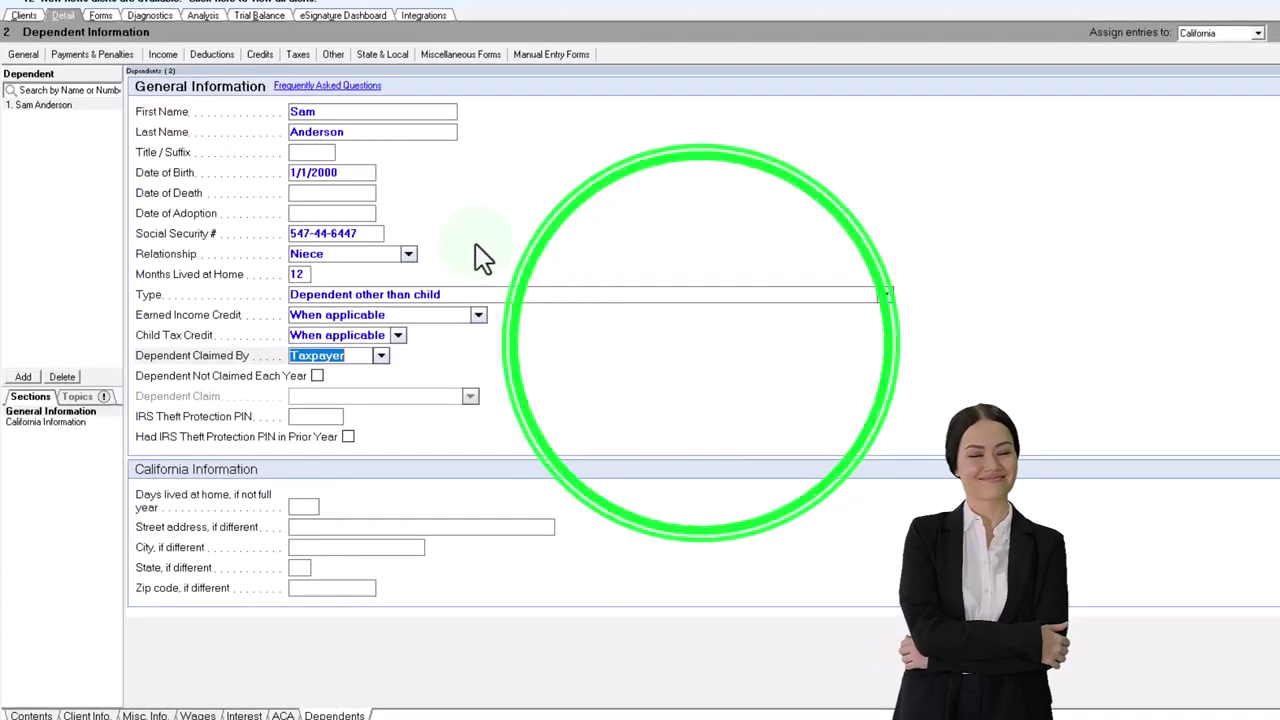
# Step: Review Form 1040: niece marked for other-dependent credit and line 19 showing 500
pyautogui.click(108, 16)
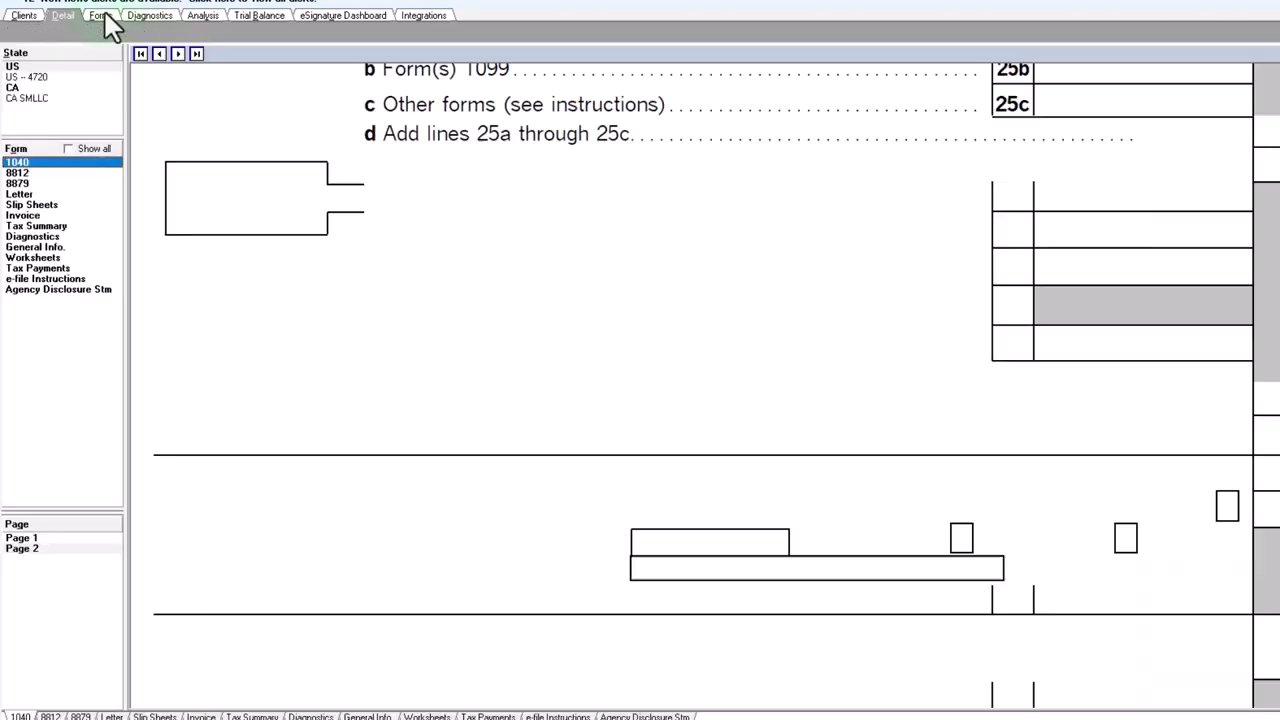
pyautogui.click(35, 539)
pyautogui.scroll(-5, 742, 427)
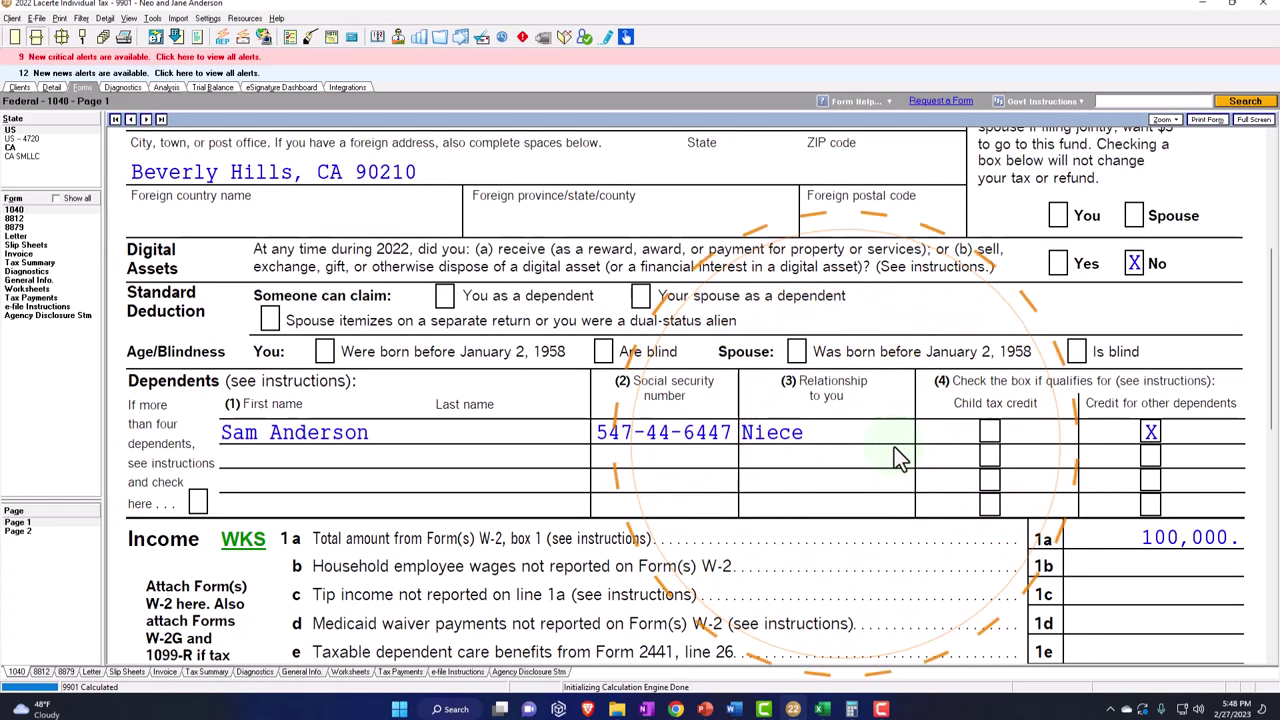
pyautogui.click(988, 431)
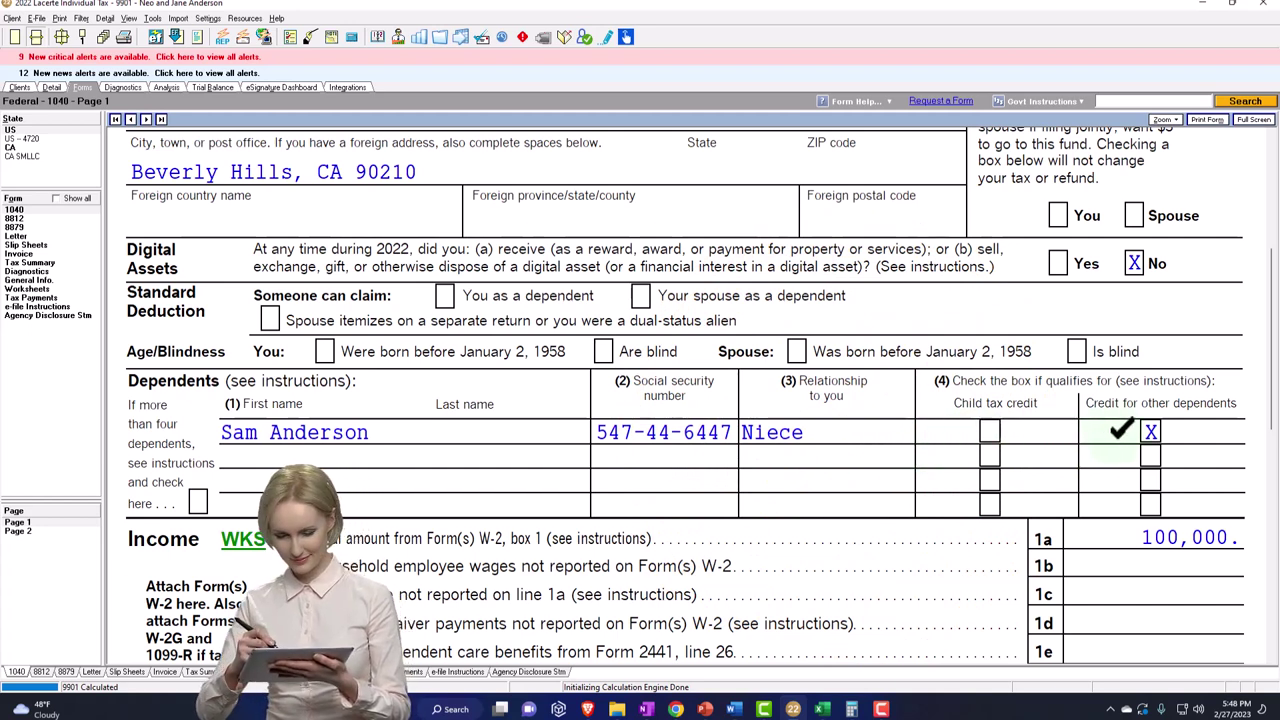
pyautogui.scroll(-10, 1114, 445)
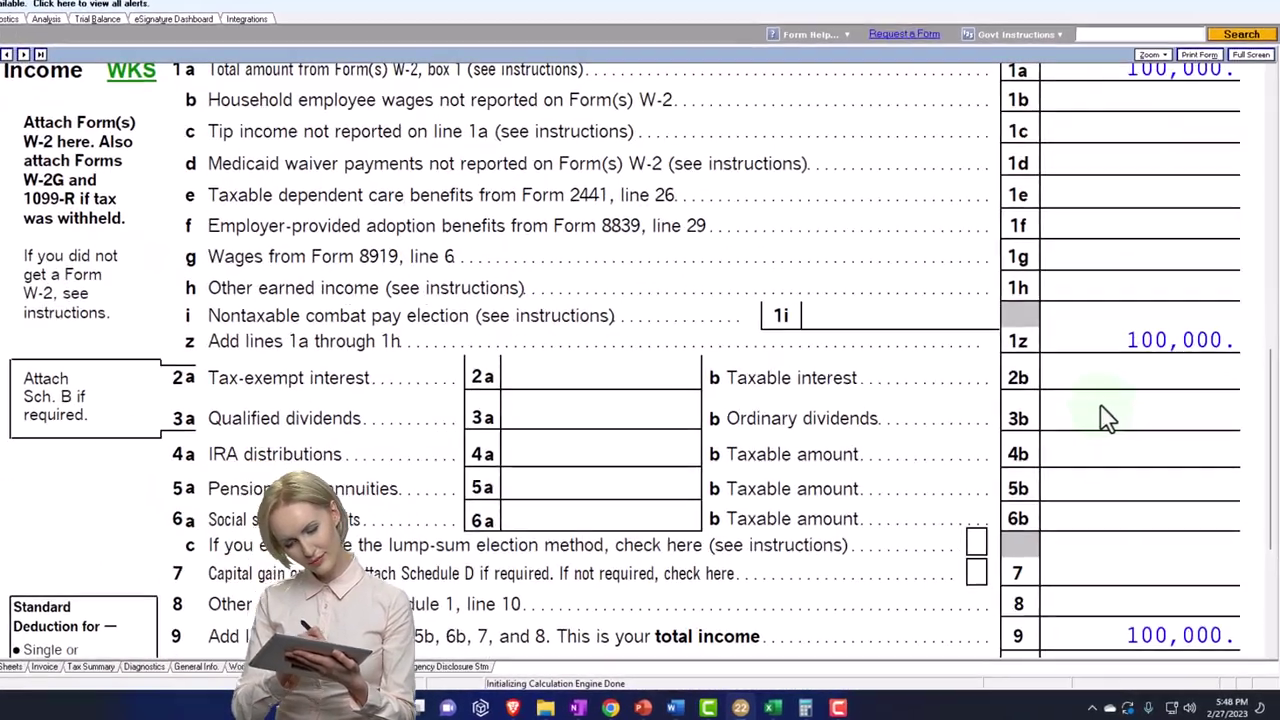
pyautogui.scroll(-1, 1103, 406)
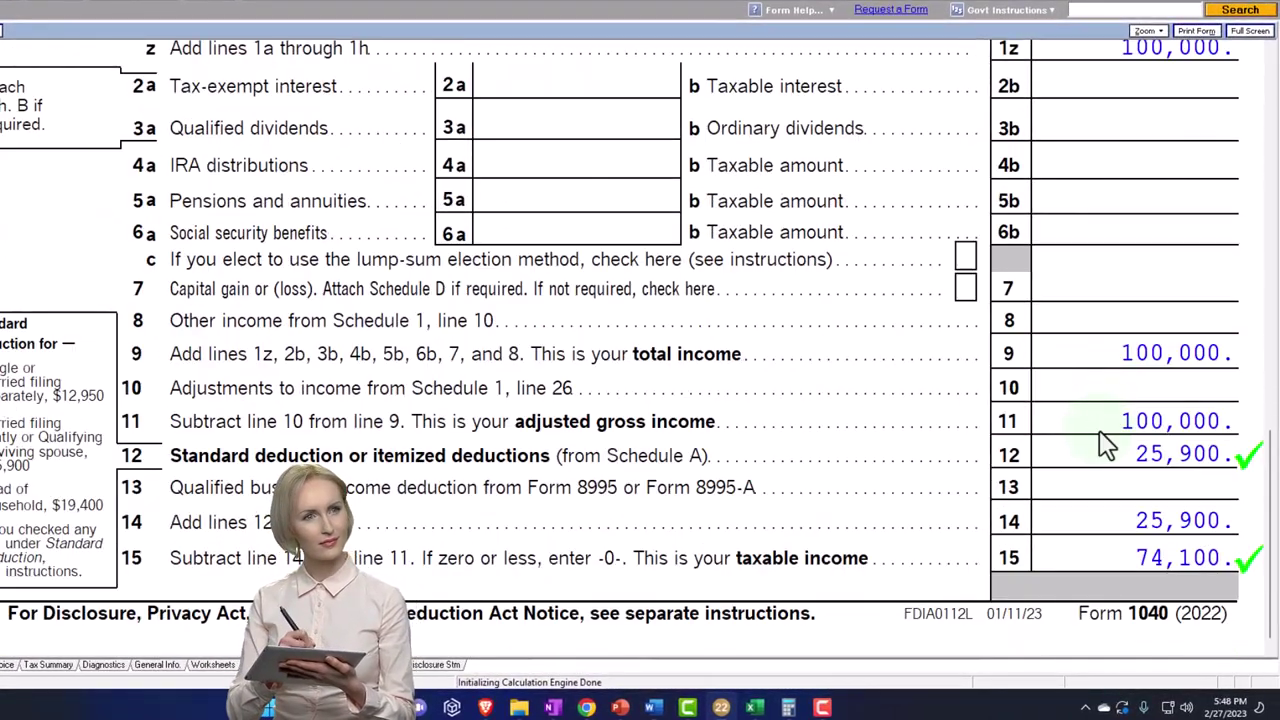
pyautogui.scroll(-6, 570, 432)
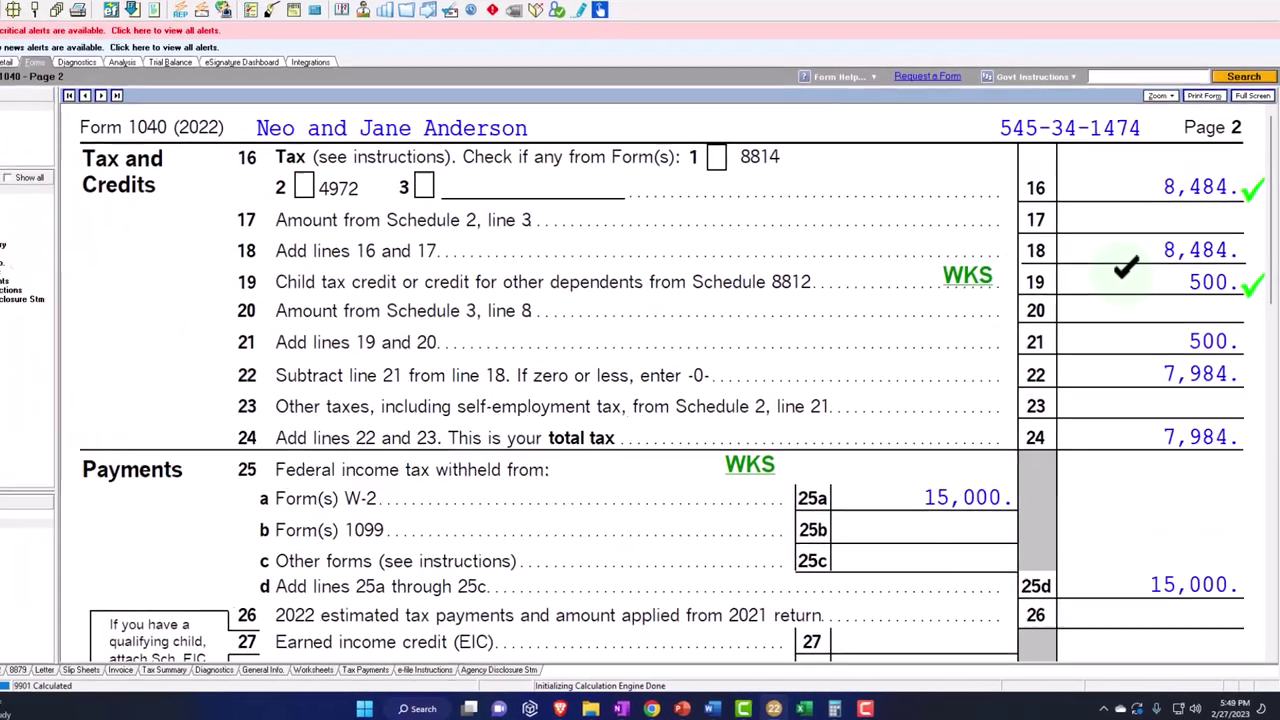
pyautogui.click(543, 304)
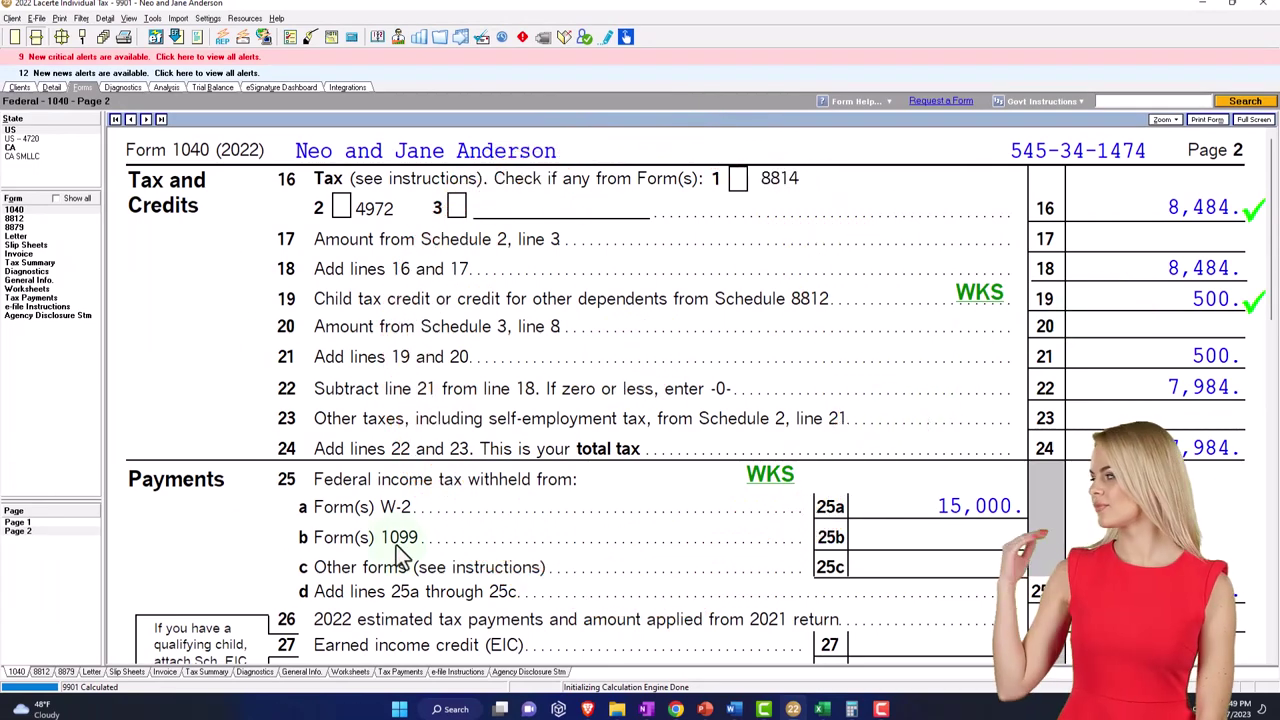
pyautogui.click(38, 523)
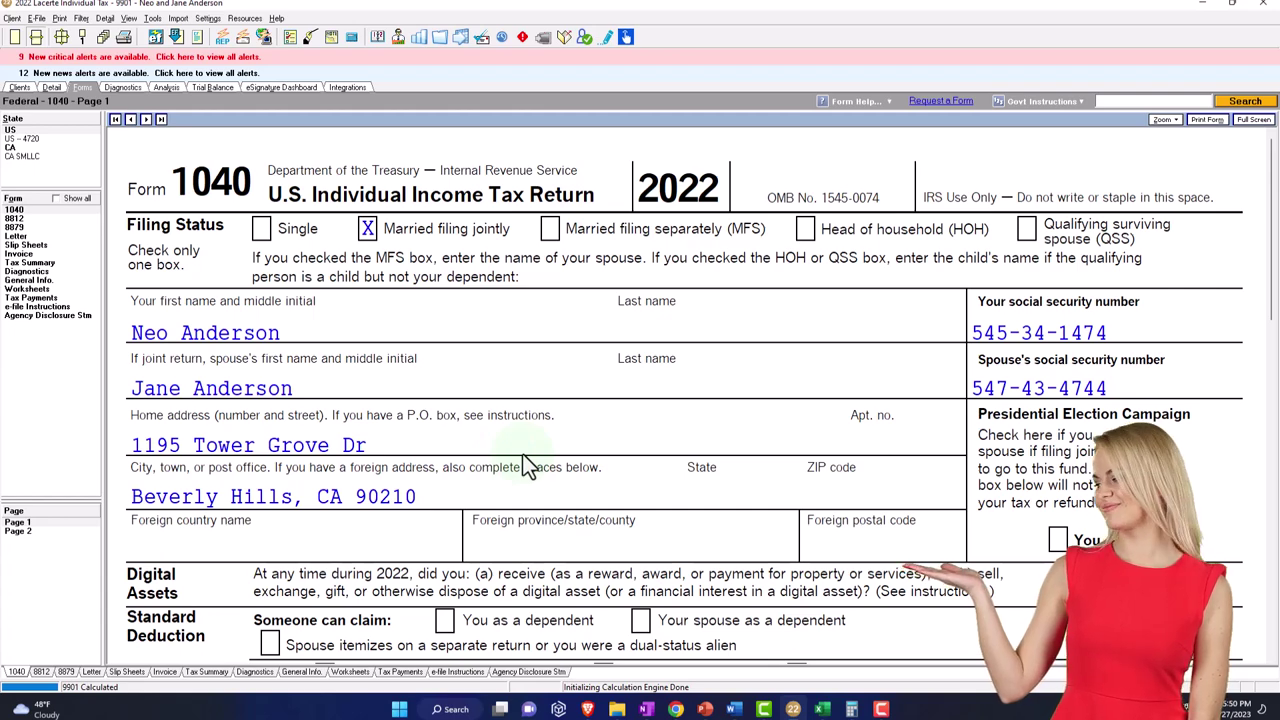
pyautogui.scroll(-3, 527, 465)
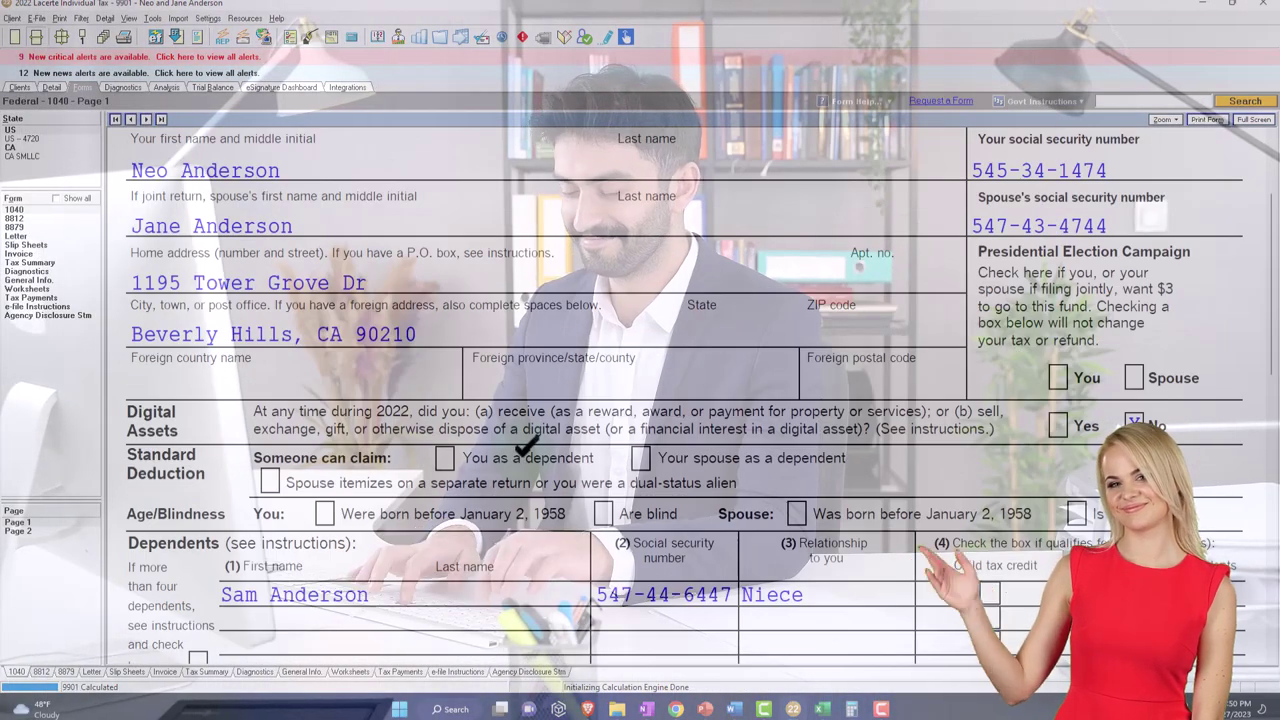
pyautogui.scroll(2, 565, 612)
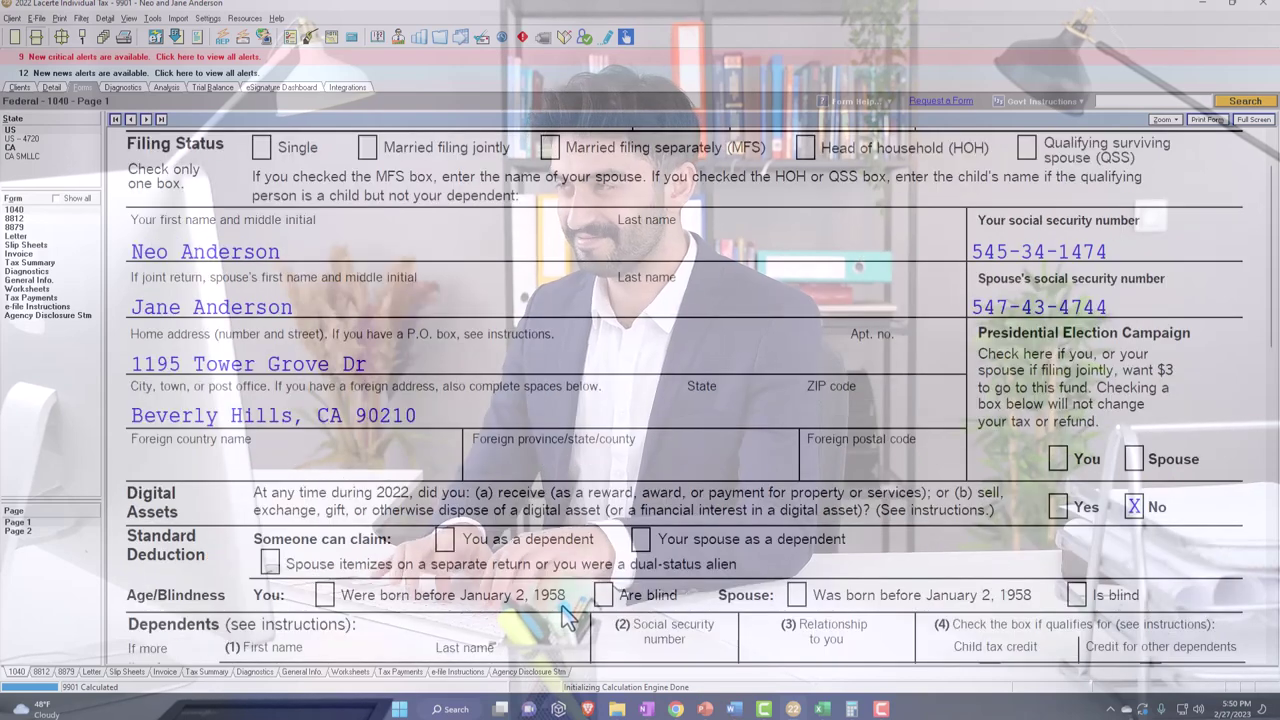
pyautogui.scroll(2, 565, 612)
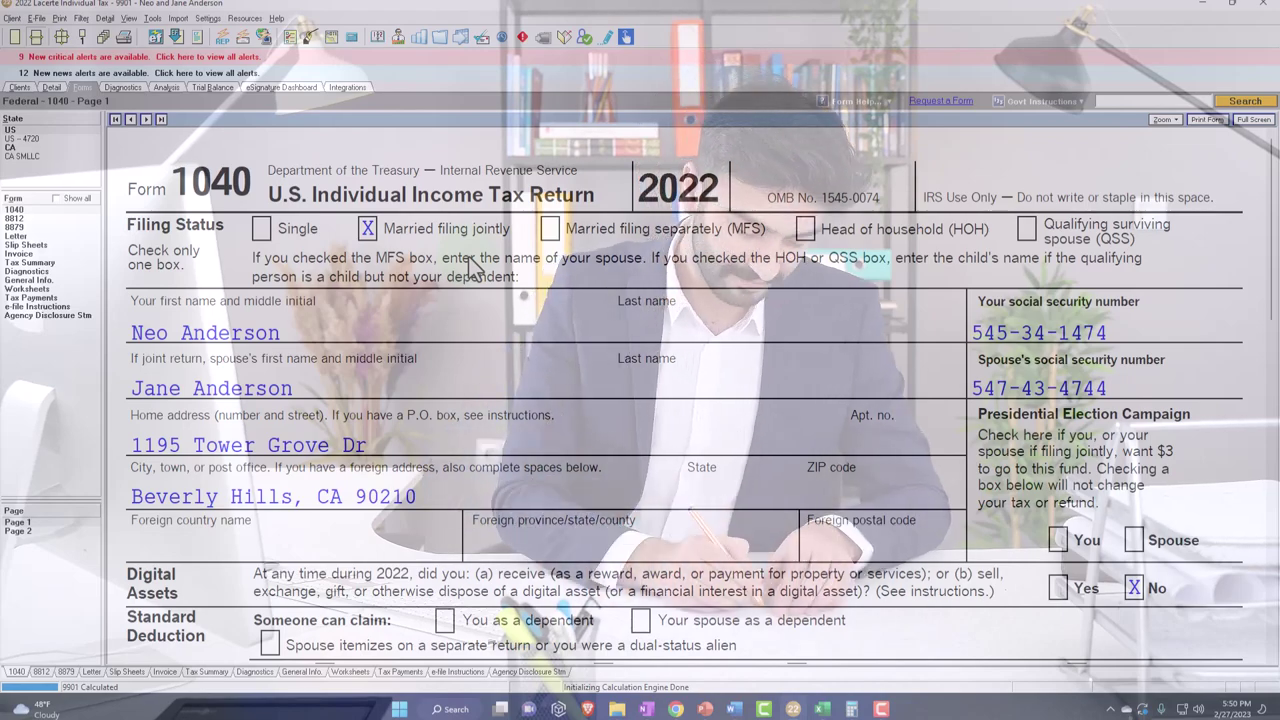
pyautogui.scroll(-2, 470, 262)
pyautogui.scroll(-2, 480, 300)
pyautogui.scroll(-6, 521, 574)
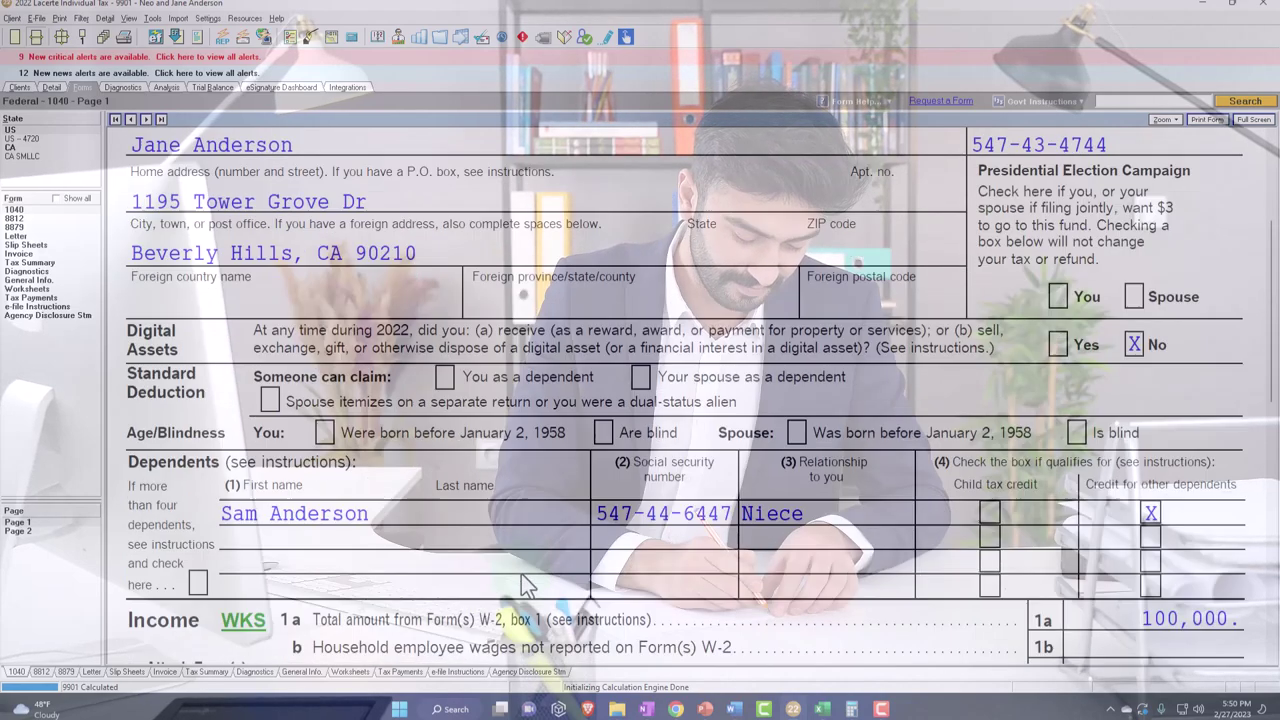
pyautogui.scroll(-12, 521, 577)
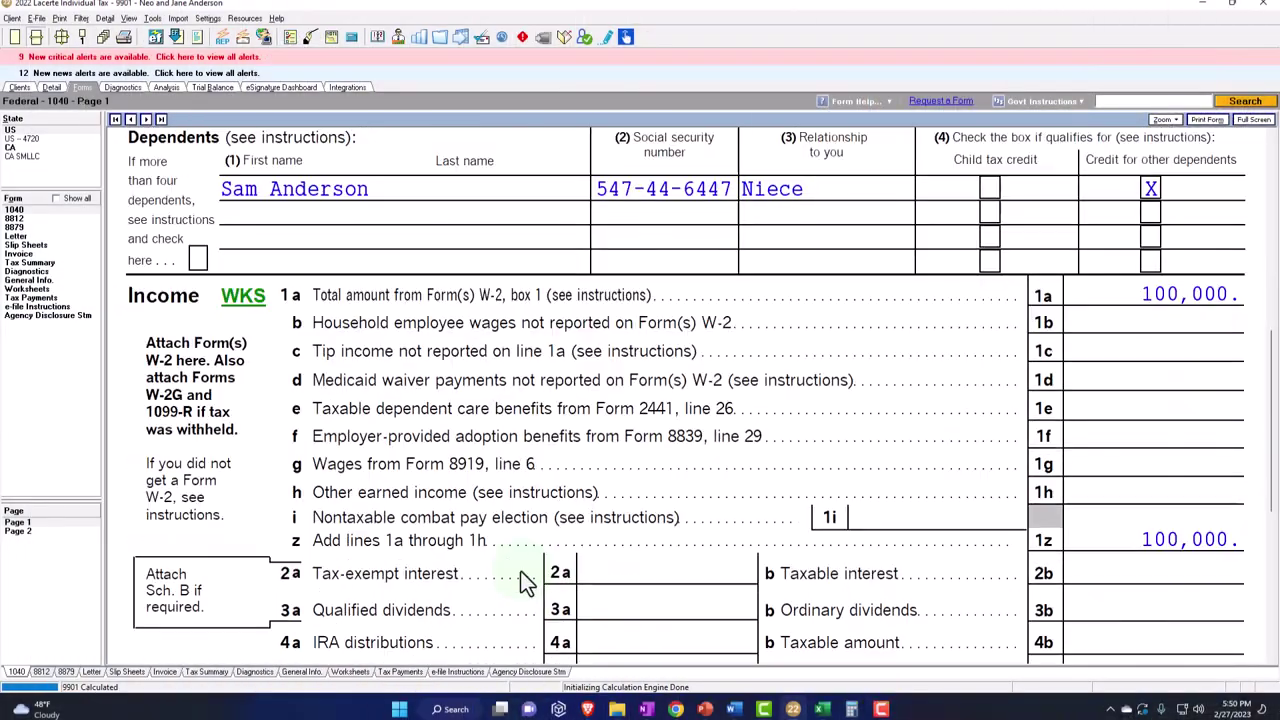
pyautogui.scroll(-2, 520, 580)
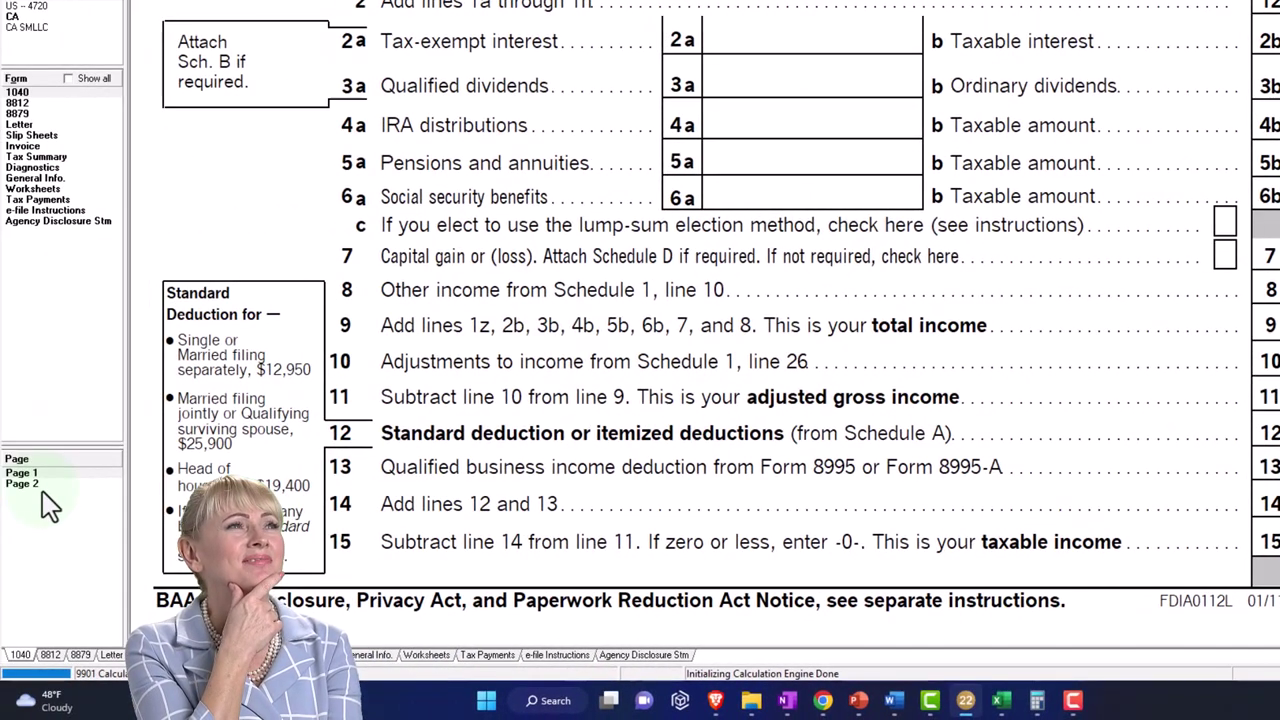
pyautogui.click(42, 491)
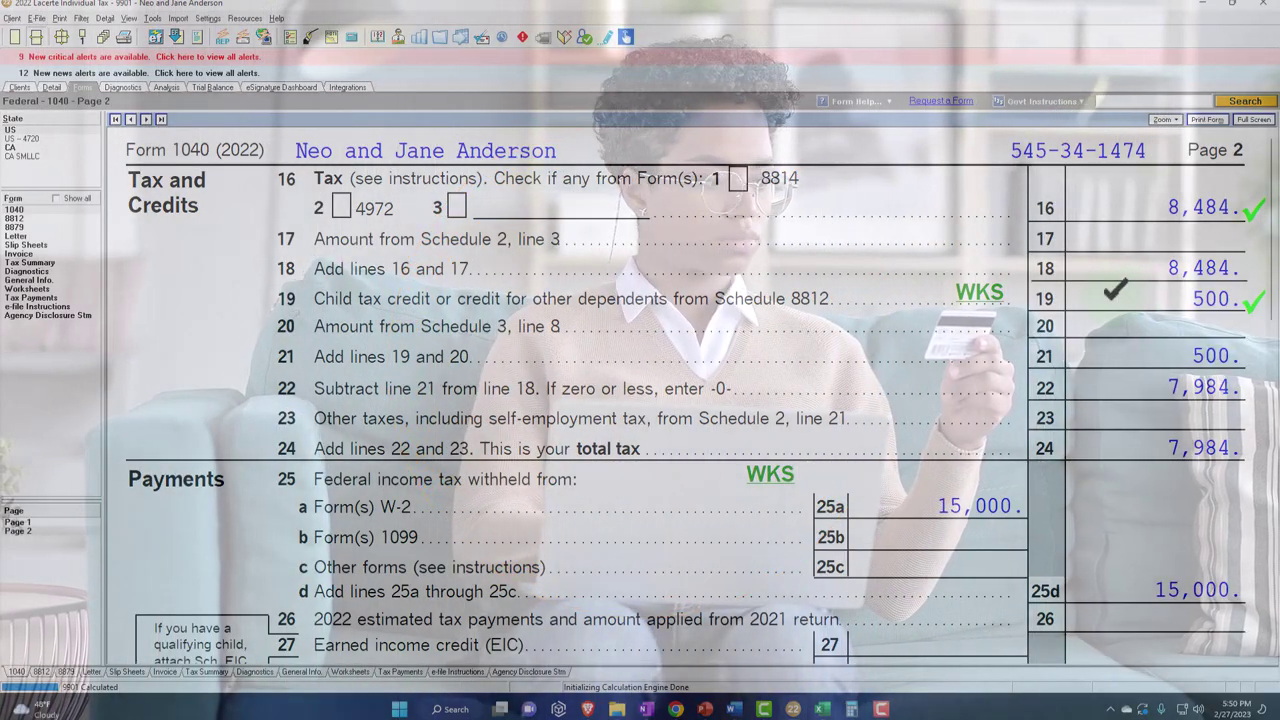
# Step: Check Form 1040 line 34: 15,000 payments minus 7,984 tax leaves a 7,016 overpayment
pyautogui.scroll(-3, 690, 390)
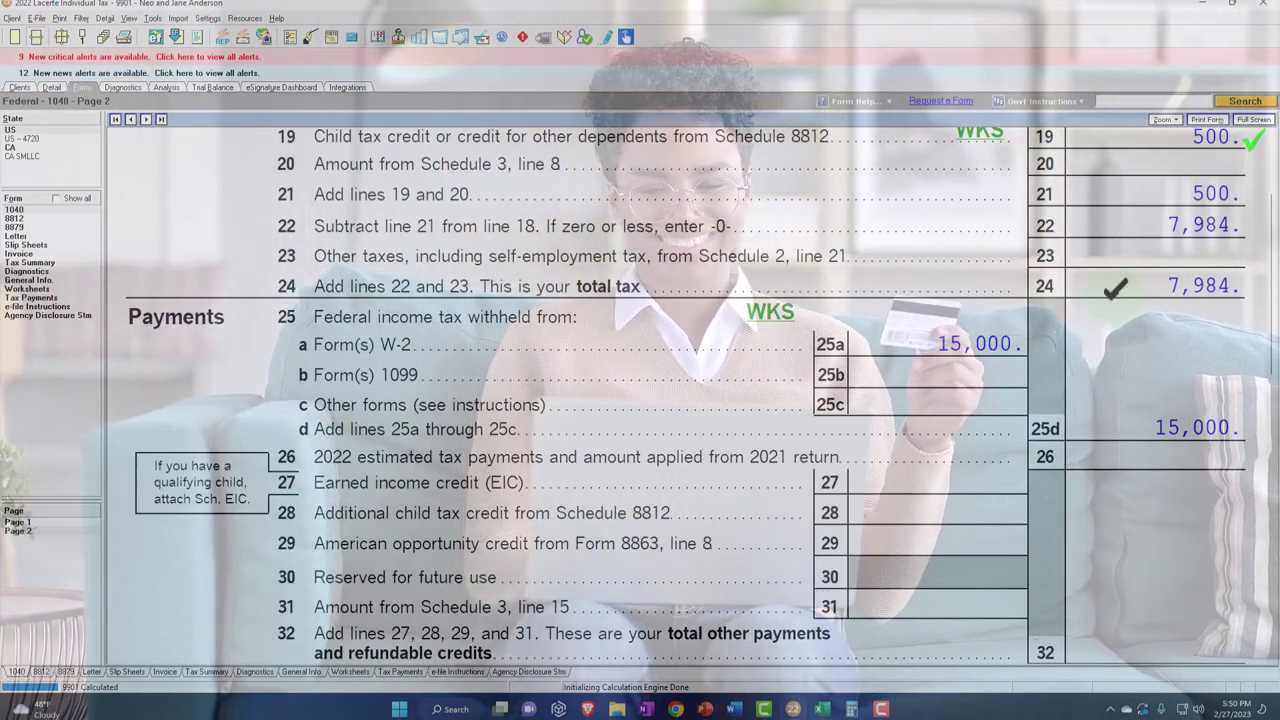
pyautogui.scroll(-2, 1111, 297)
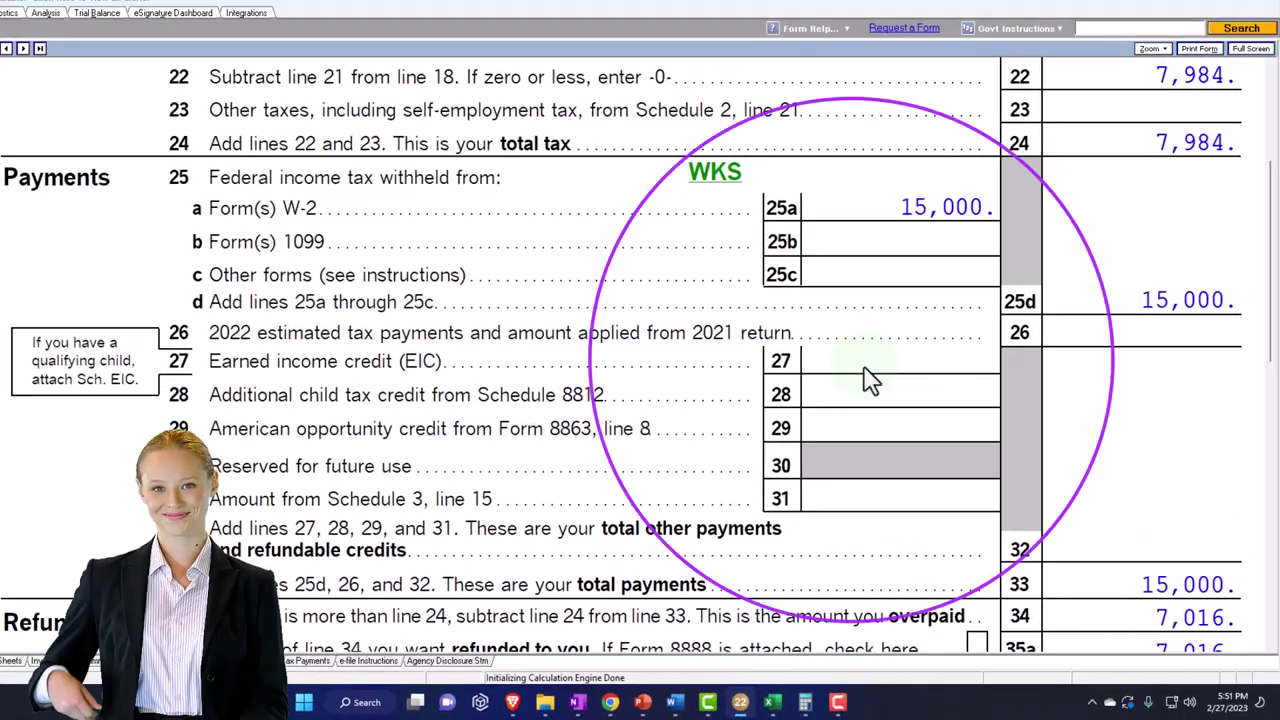
pyautogui.click(1235, 292)
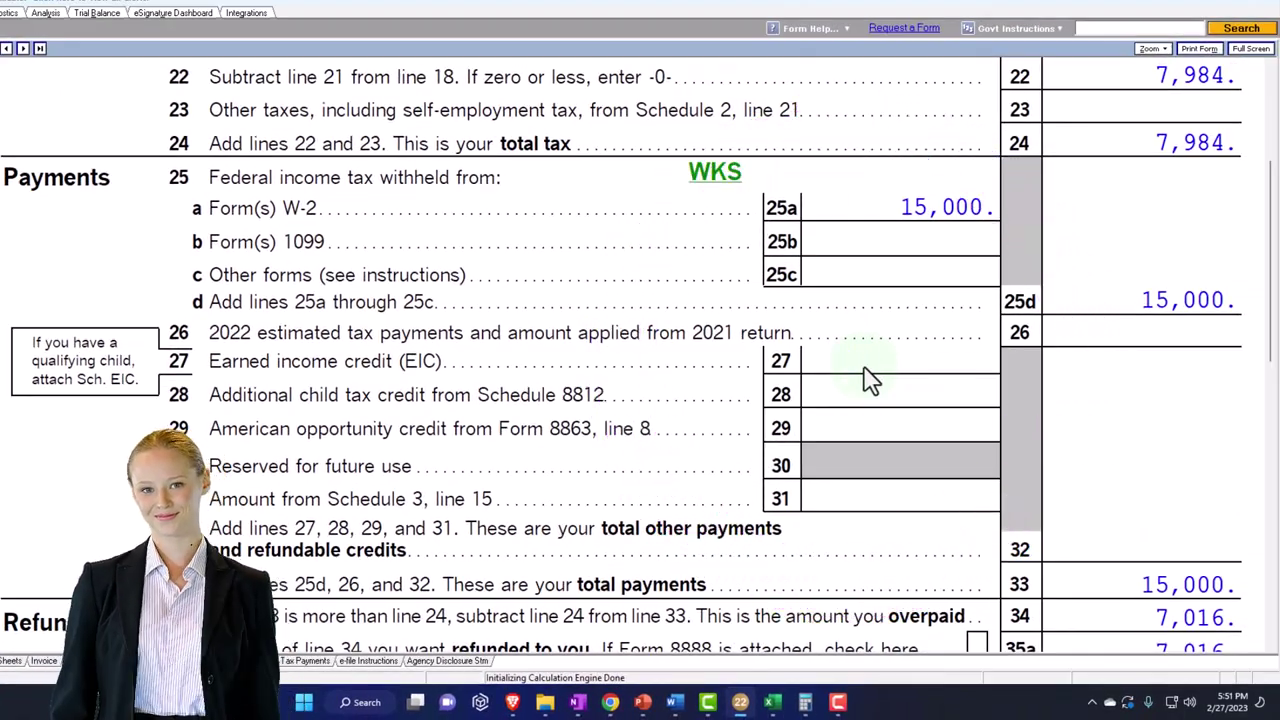